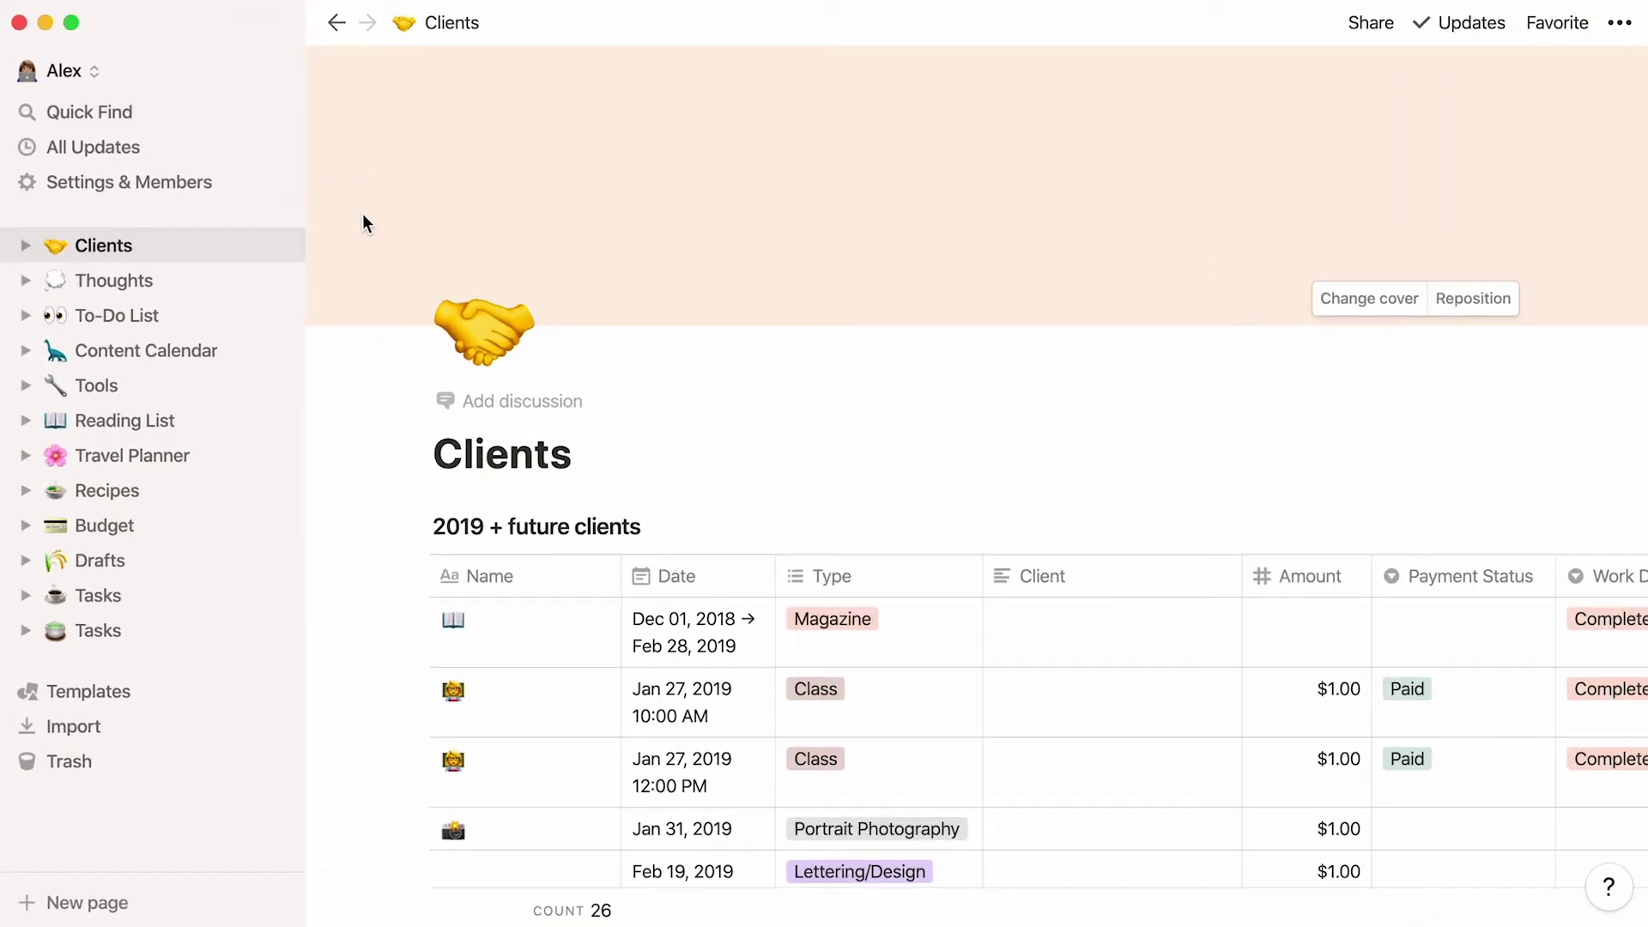
# Step: Look at the To-Do List page, then go to the Content Calendar board
pyautogui.click(204, 317)
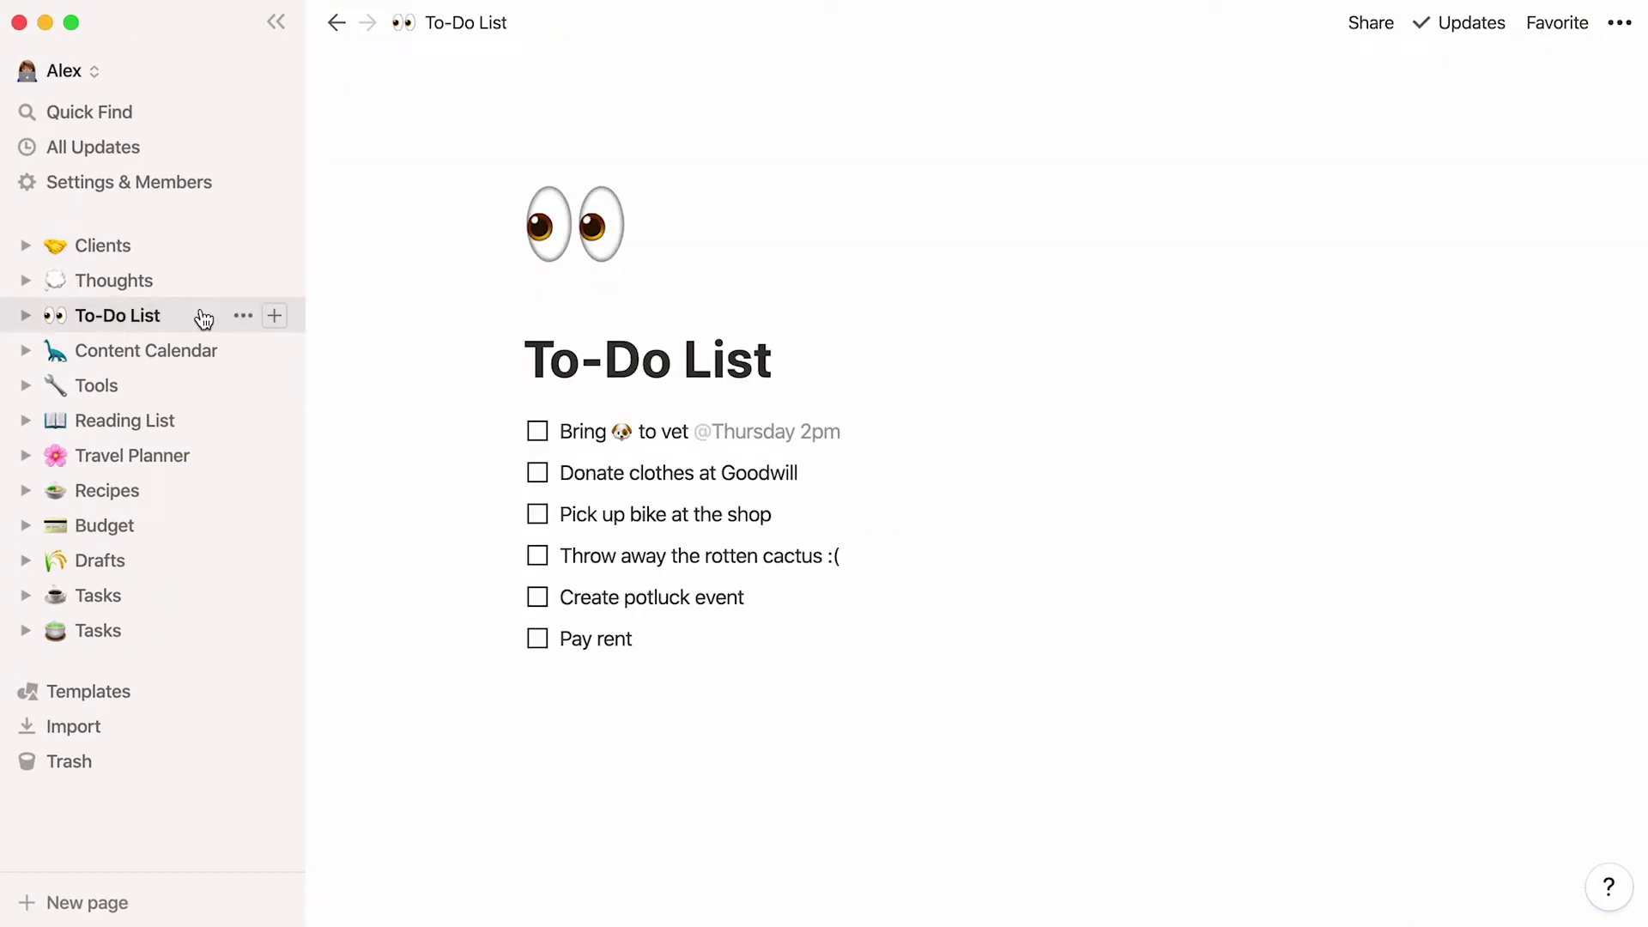
pyautogui.click(217, 351)
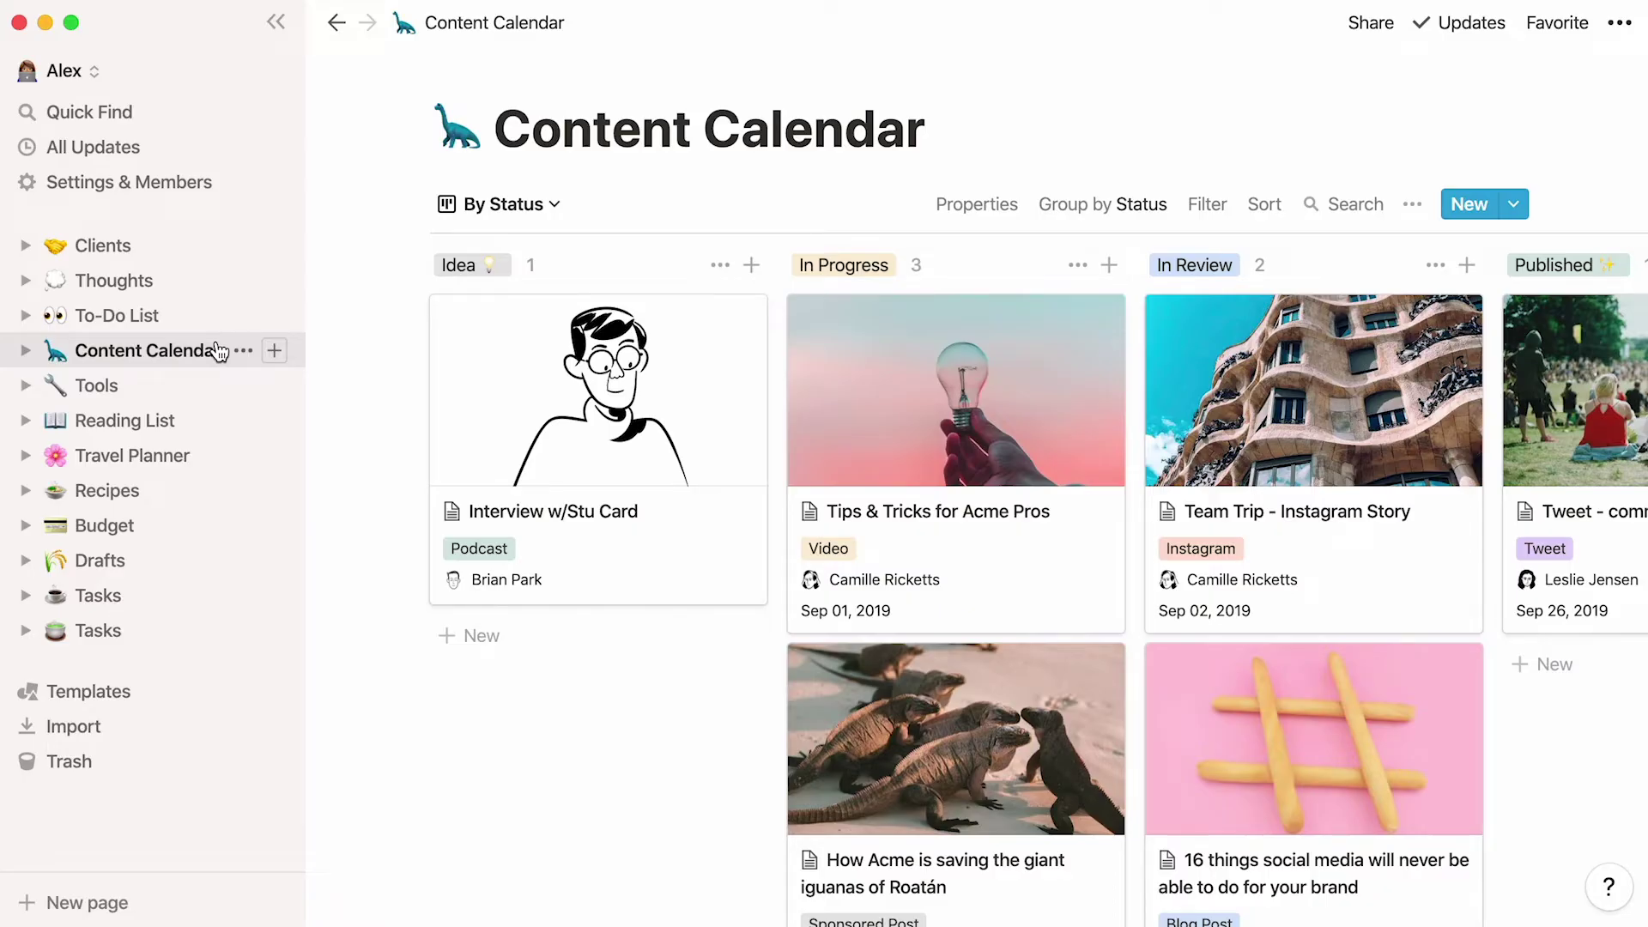
# Step: On the Tasks page, check off the Pick up bike and Donate clothes to-dos
pyautogui.click(211, 603)
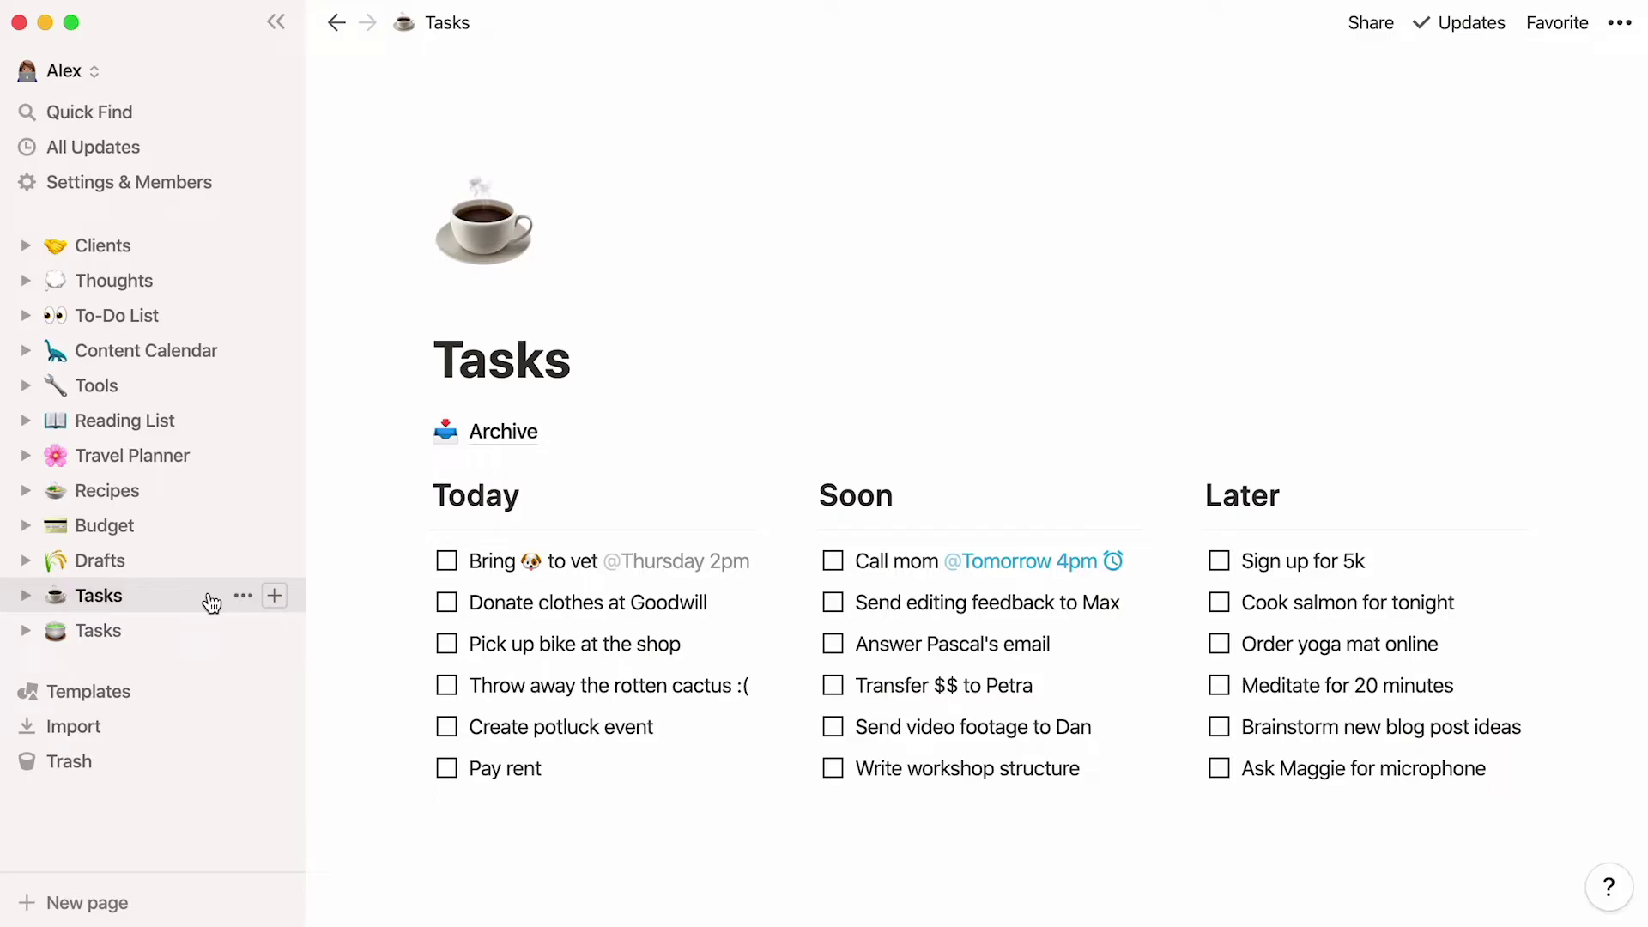
pyautogui.click(446, 603)
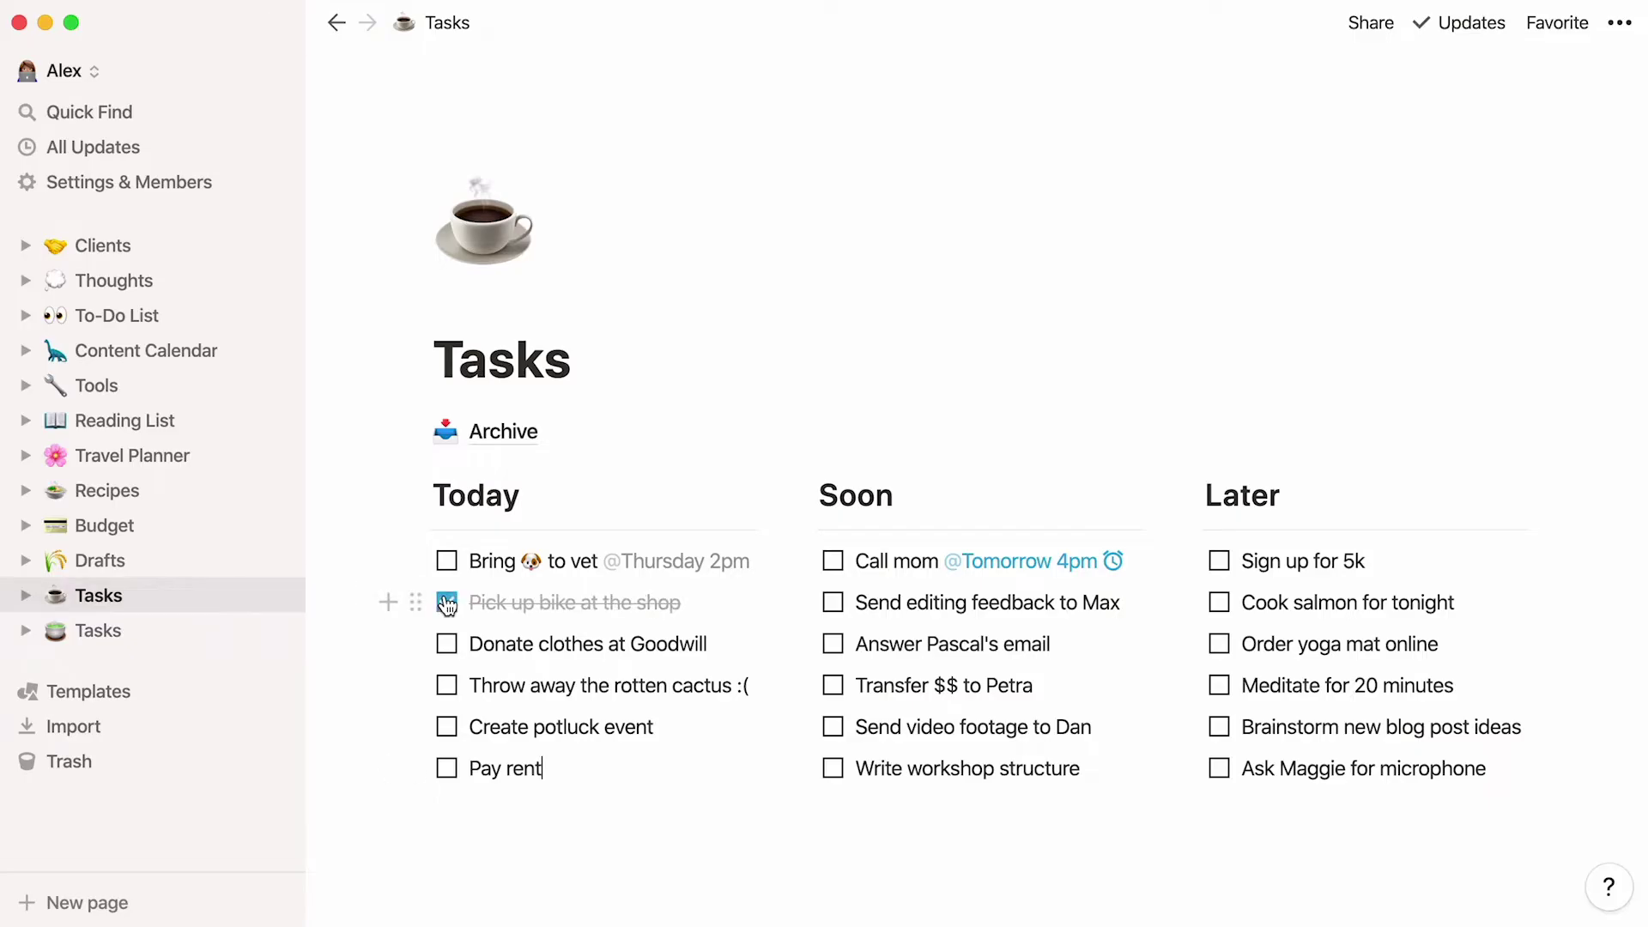
pyautogui.click(446, 643)
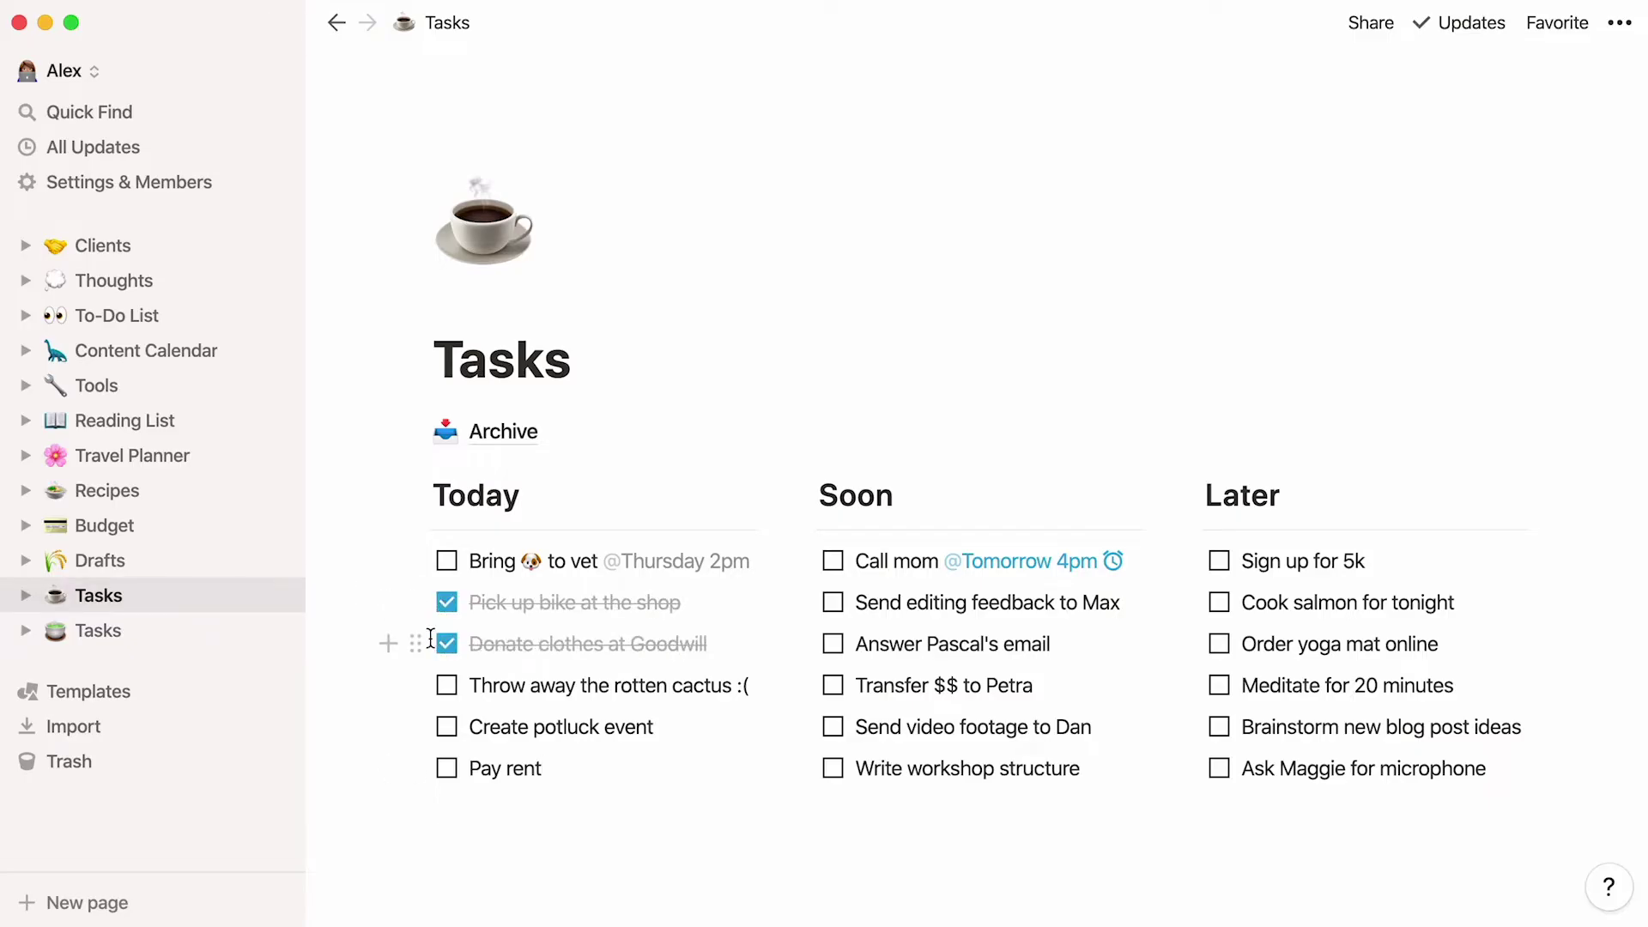
# Step: Move both completed to-dos into Archive and go to the Tasks board
pyautogui.moveTo(416, 643); pyautogui.dragTo(478, 438)
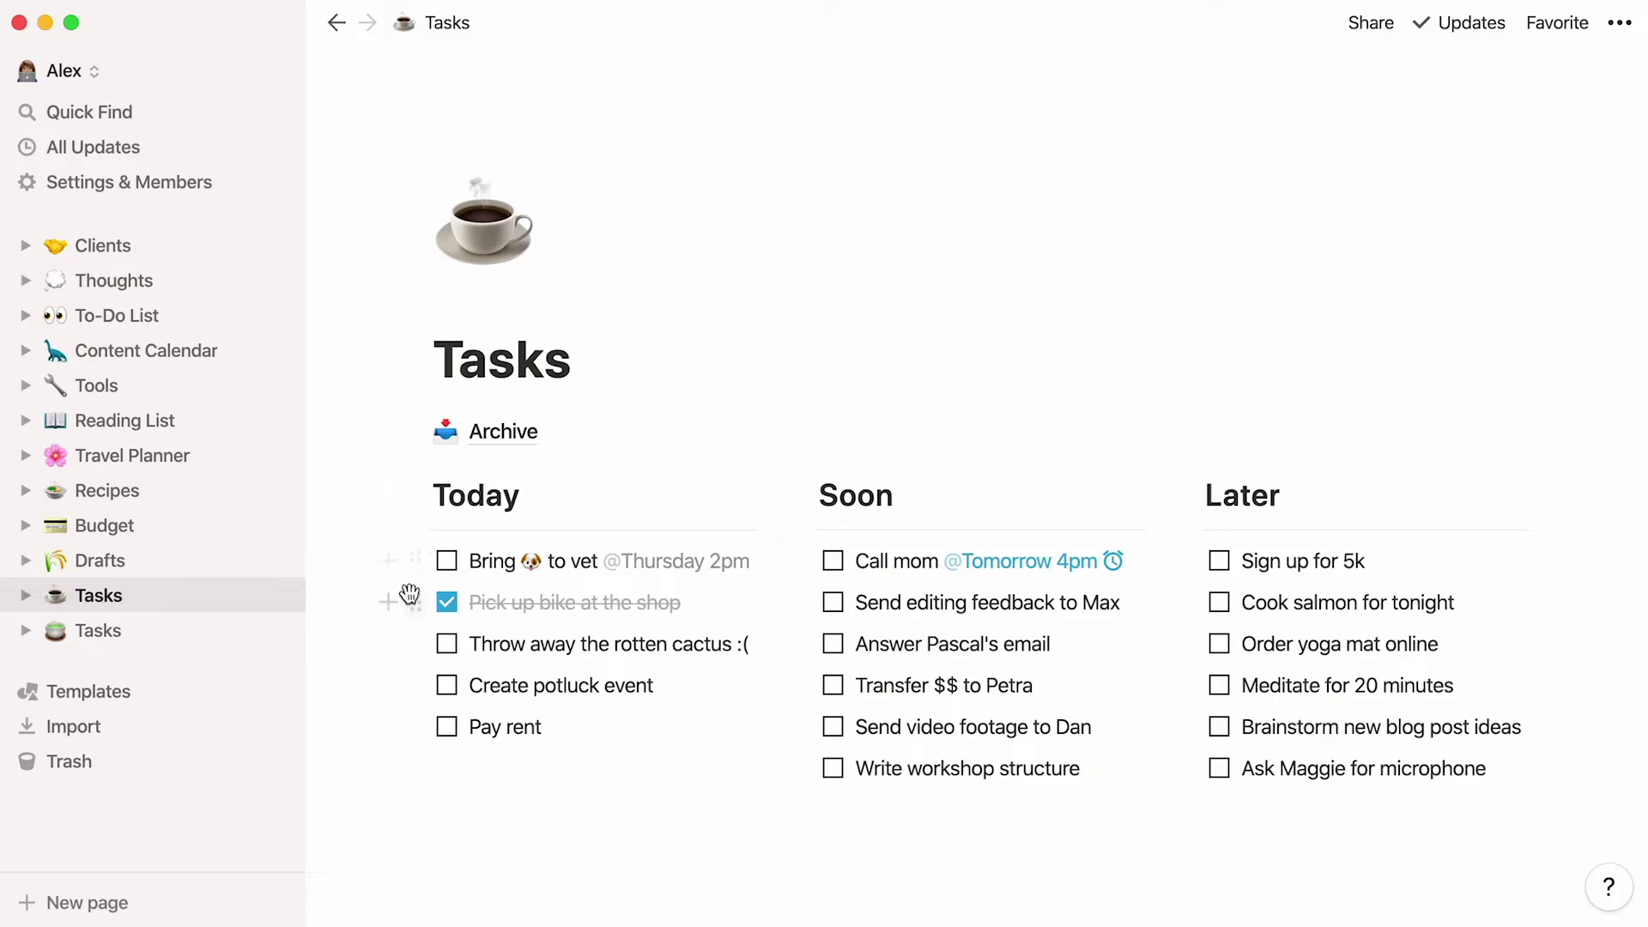
pyautogui.moveTo(412, 600); pyautogui.dragTo(478, 447)
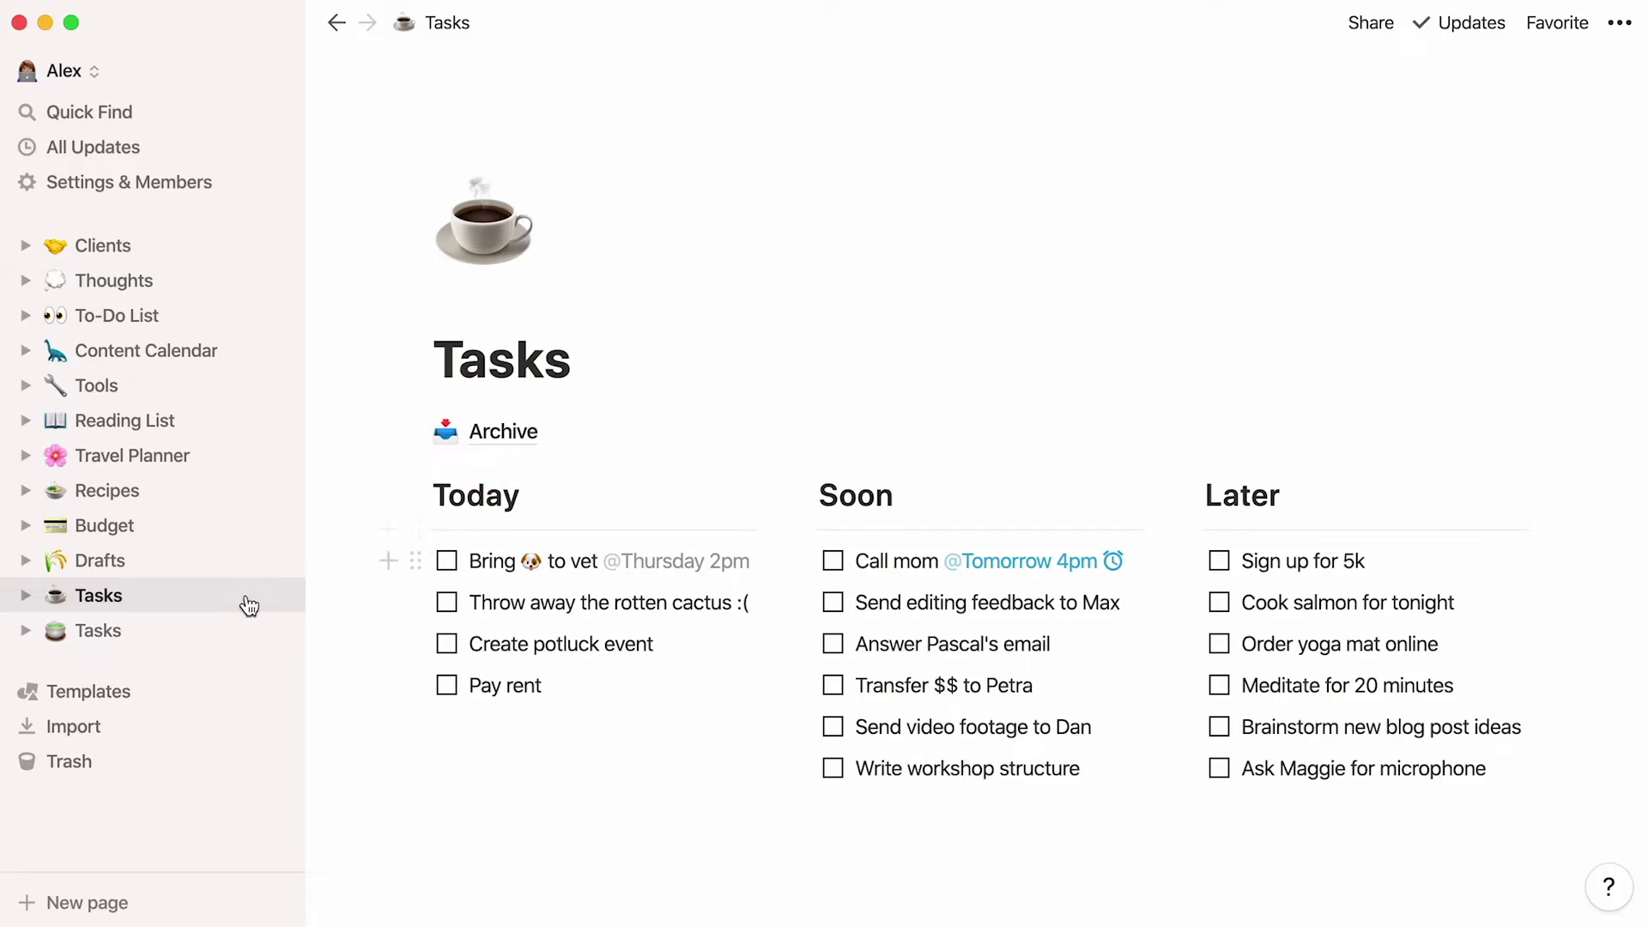
pyautogui.click(190, 632)
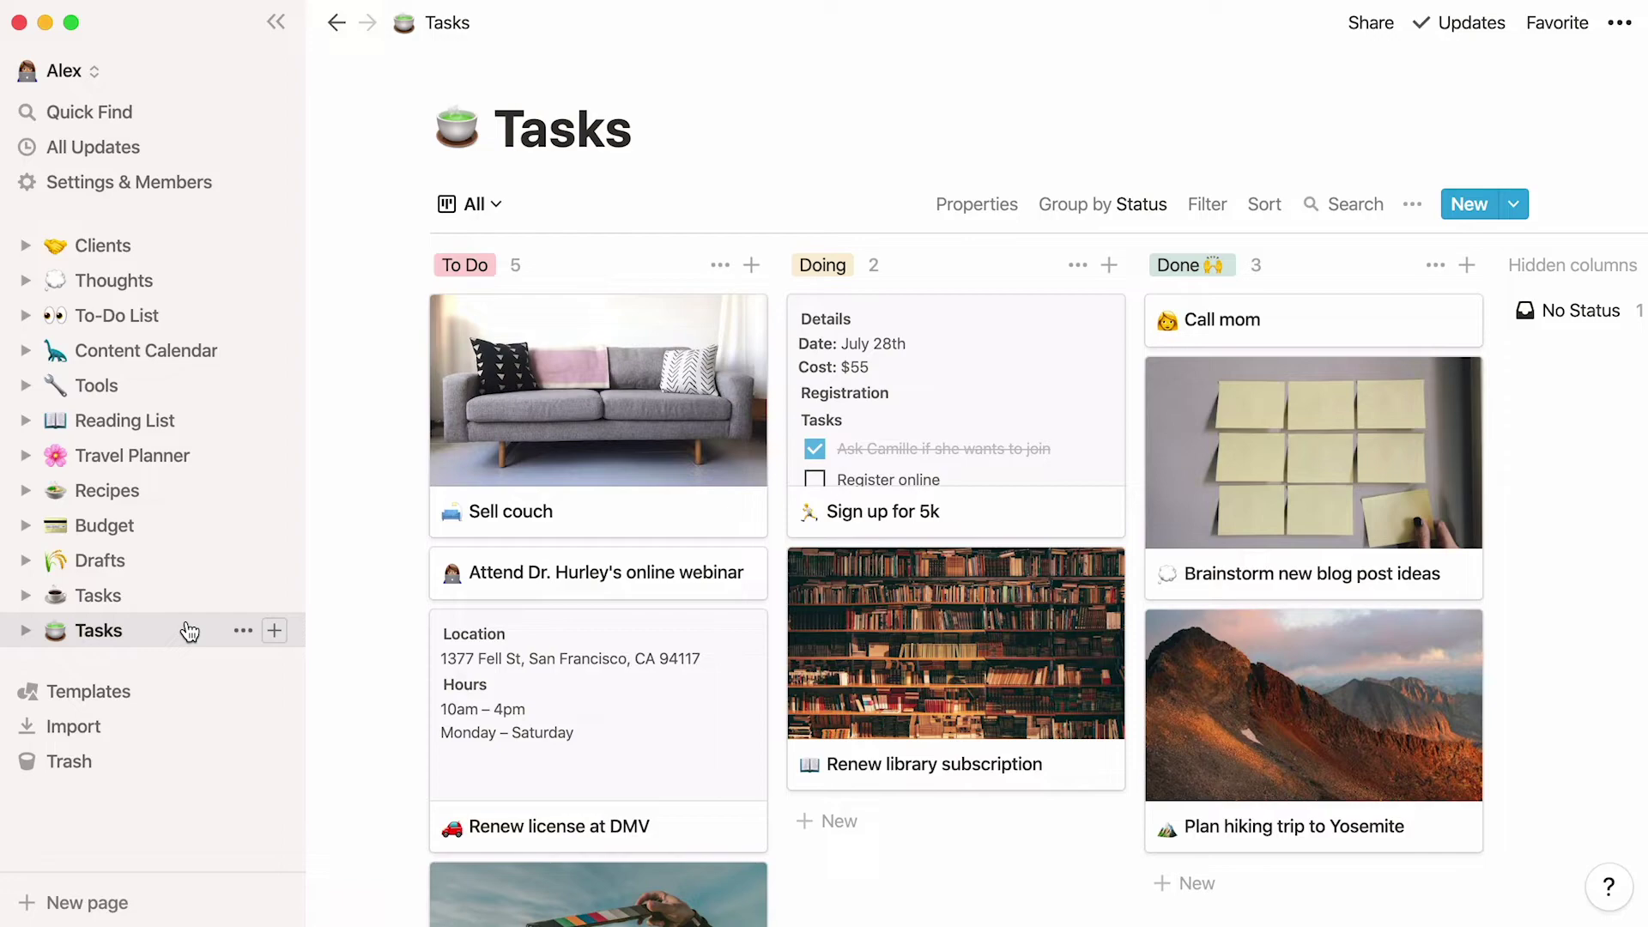
# Step: Open the Sell couch card, scroll through its properties, checklist and photo, then close it
pyautogui.click(532, 411)
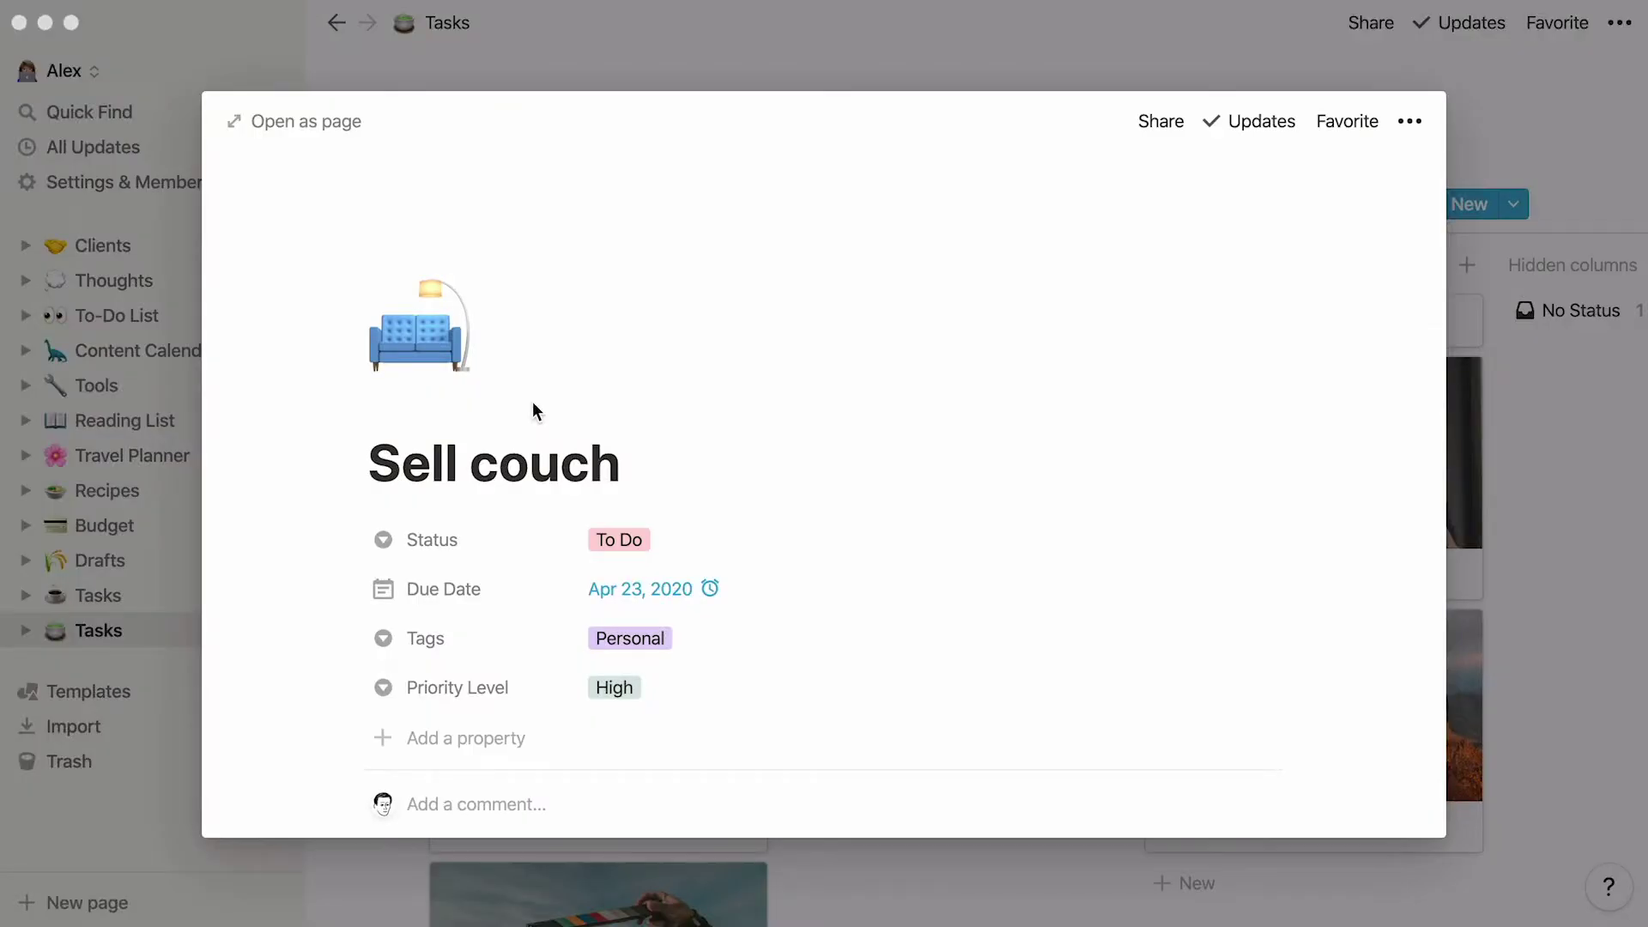
pyautogui.scroll(-5, 301, 558)
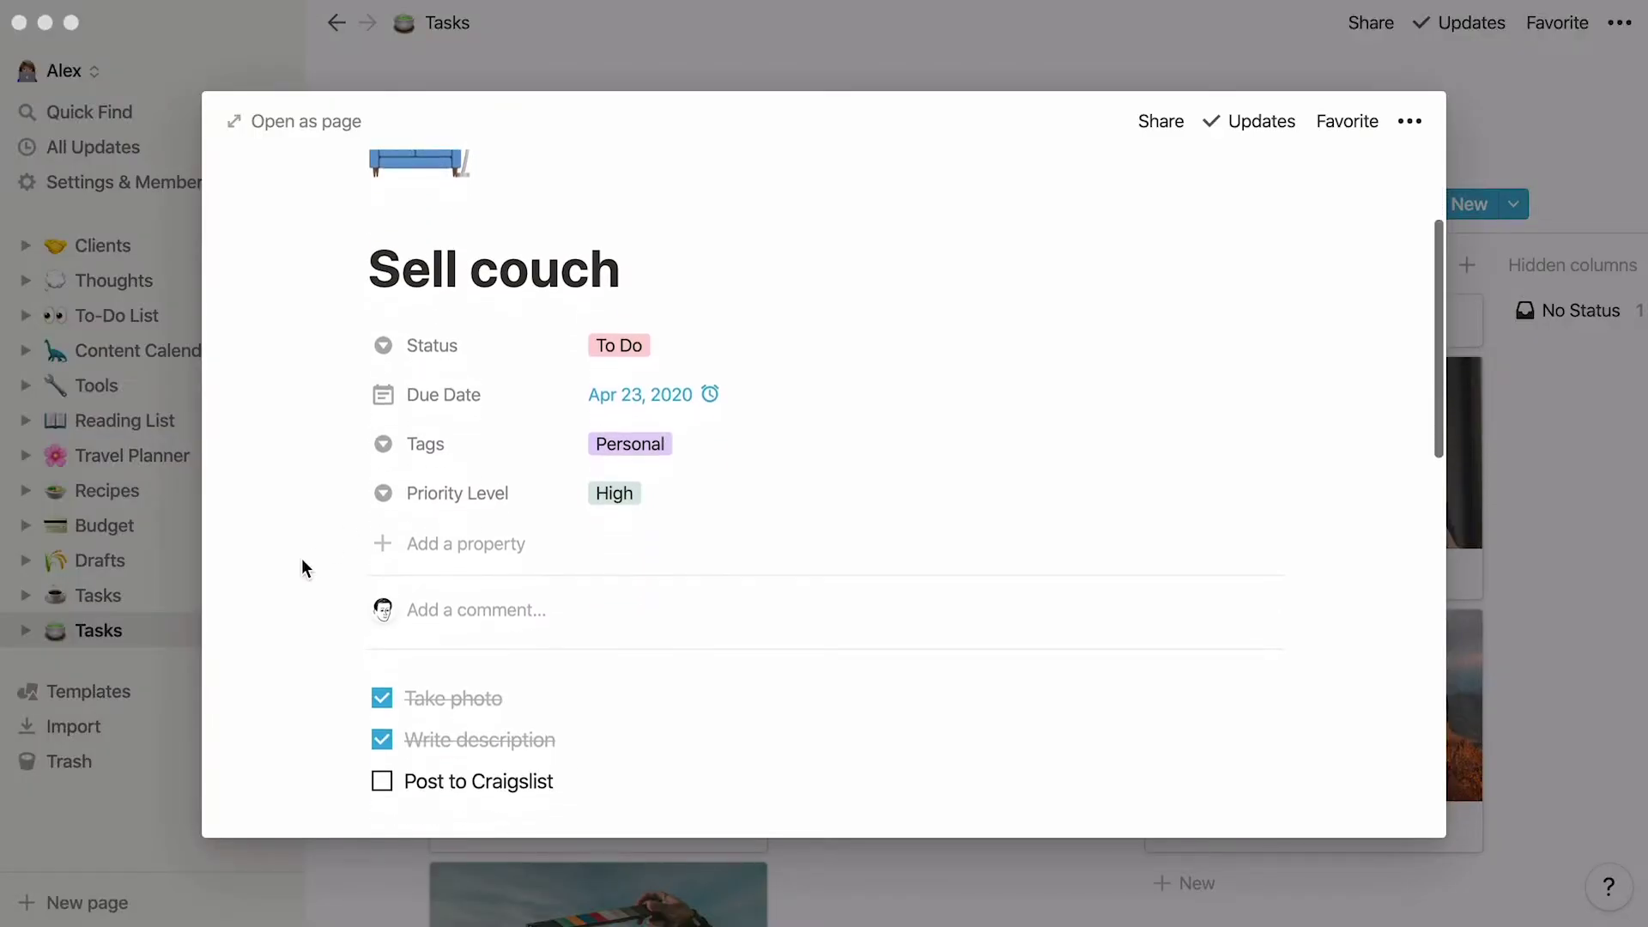
pyautogui.scroll(-9, 301, 558)
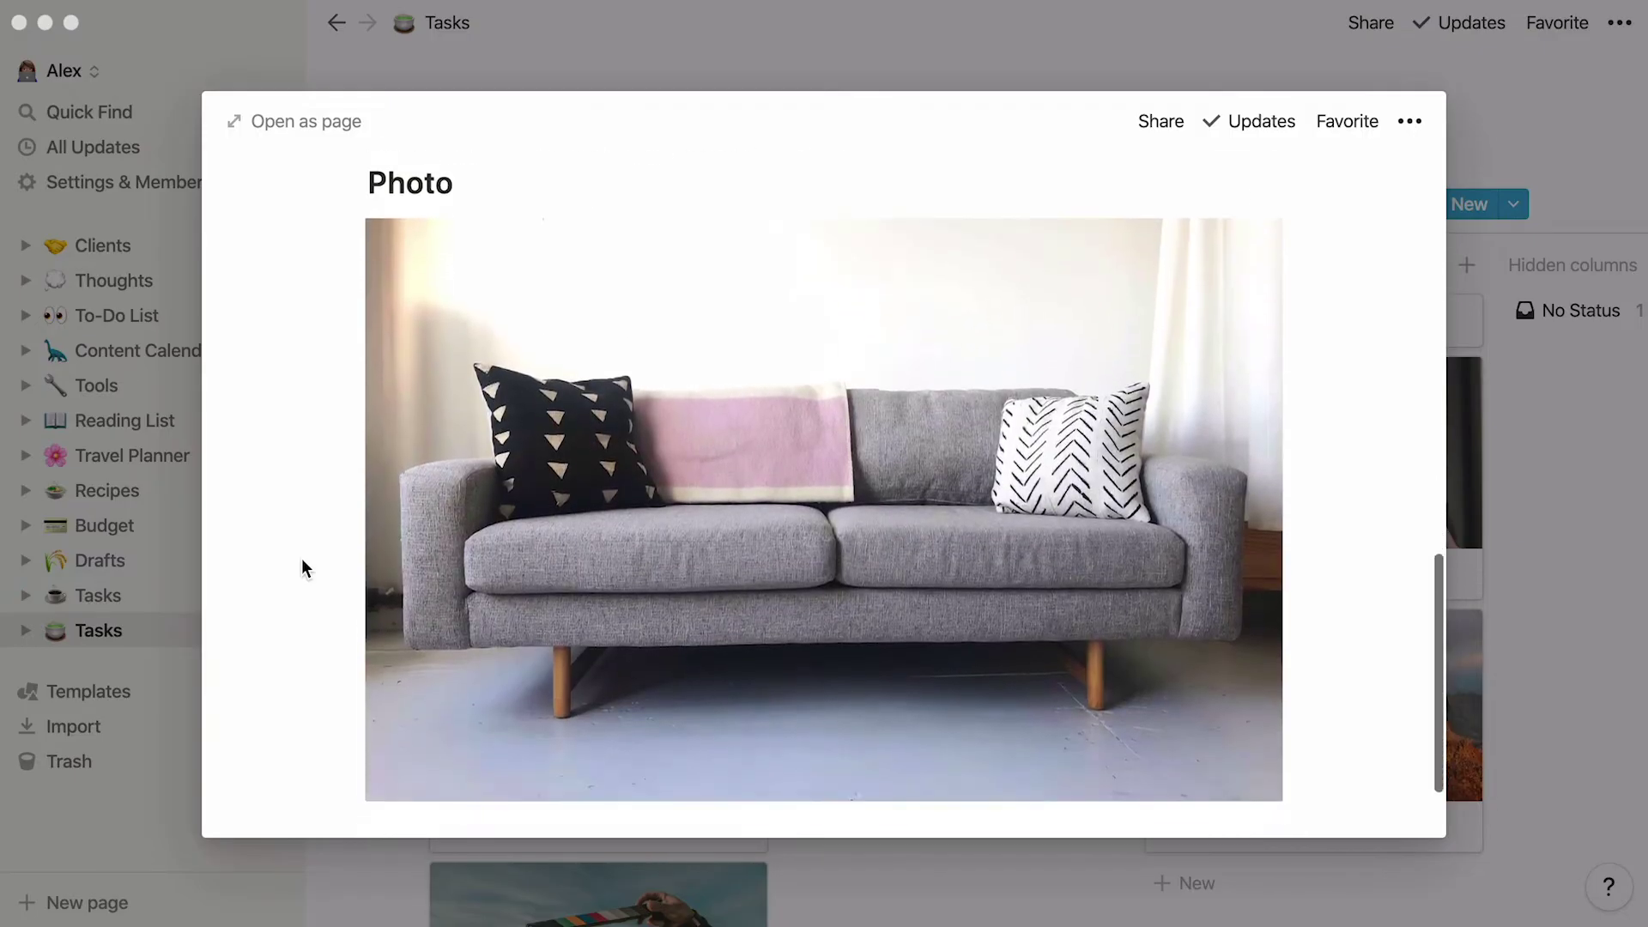
pyautogui.scroll(5, 302, 558)
pyautogui.scroll(9, 301, 558)
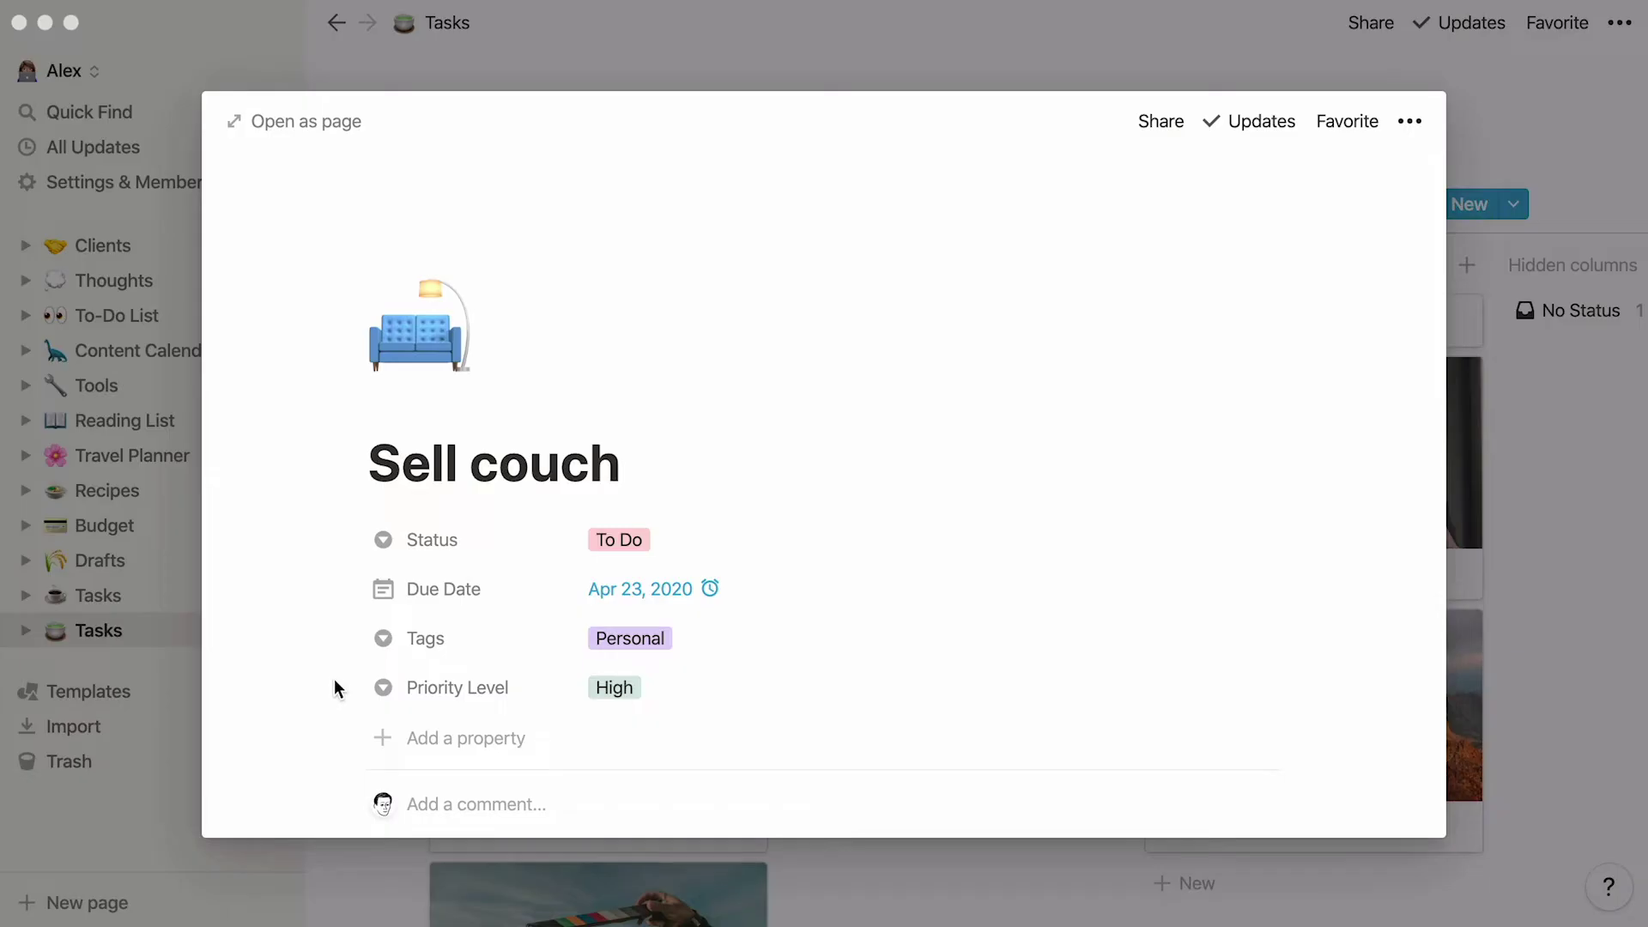
pyautogui.click(157, 634)
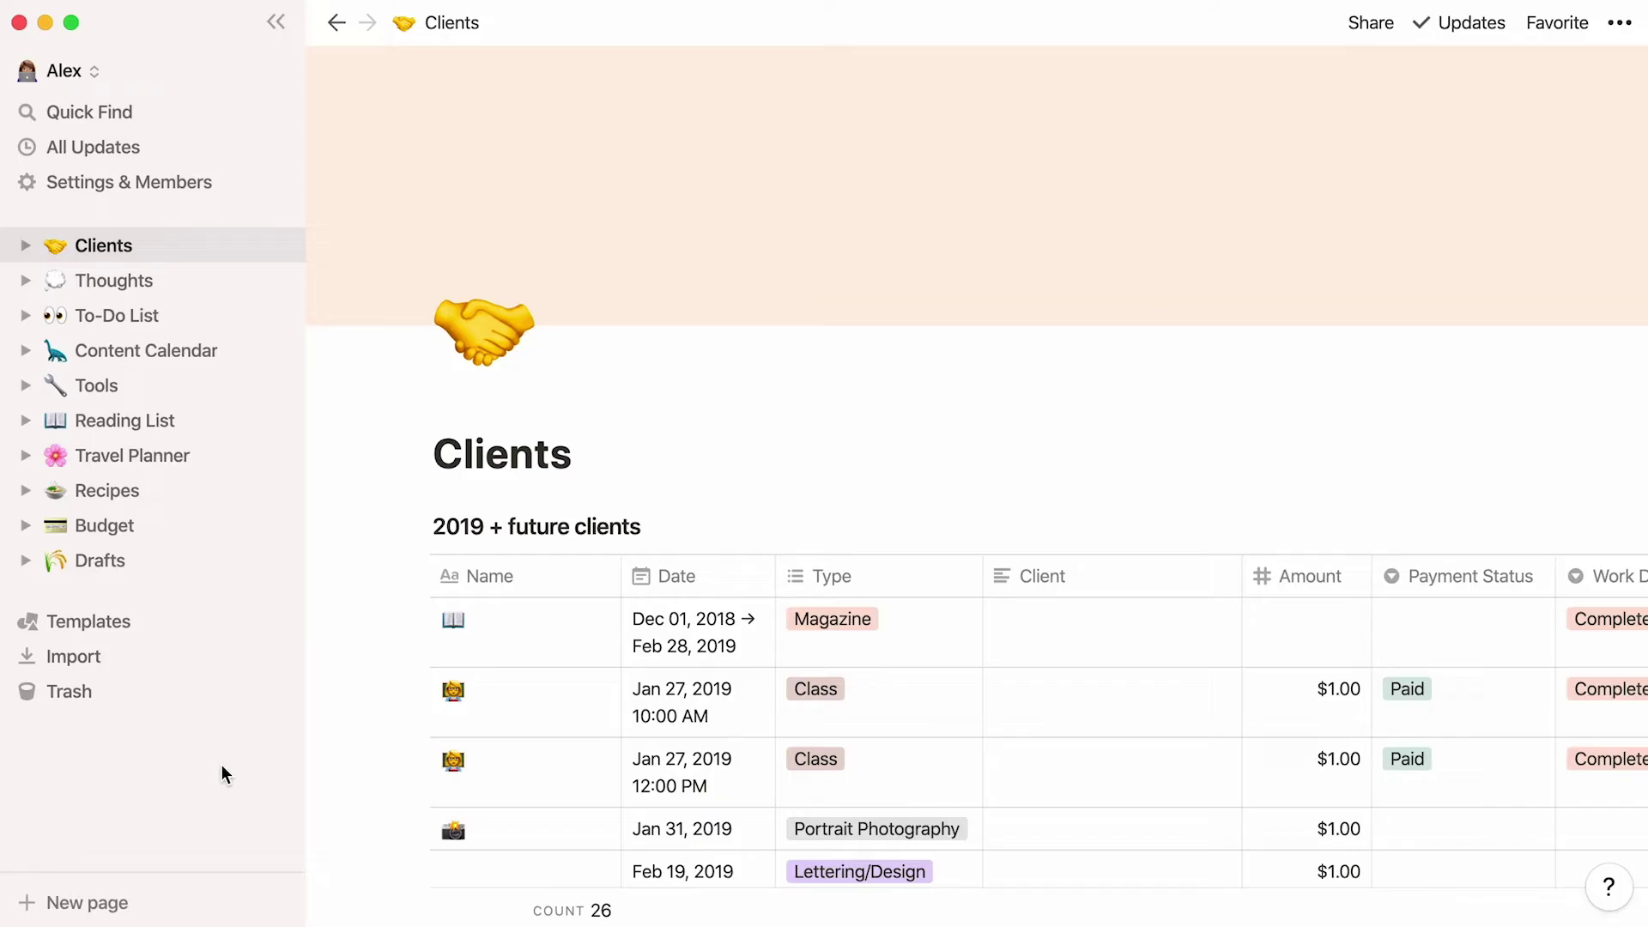
# Step: Create an empty full-page 'Tasks' page with a coffee cup emoji icon
pyautogui.click(110, 906)
pyautogui.write('Tasks')
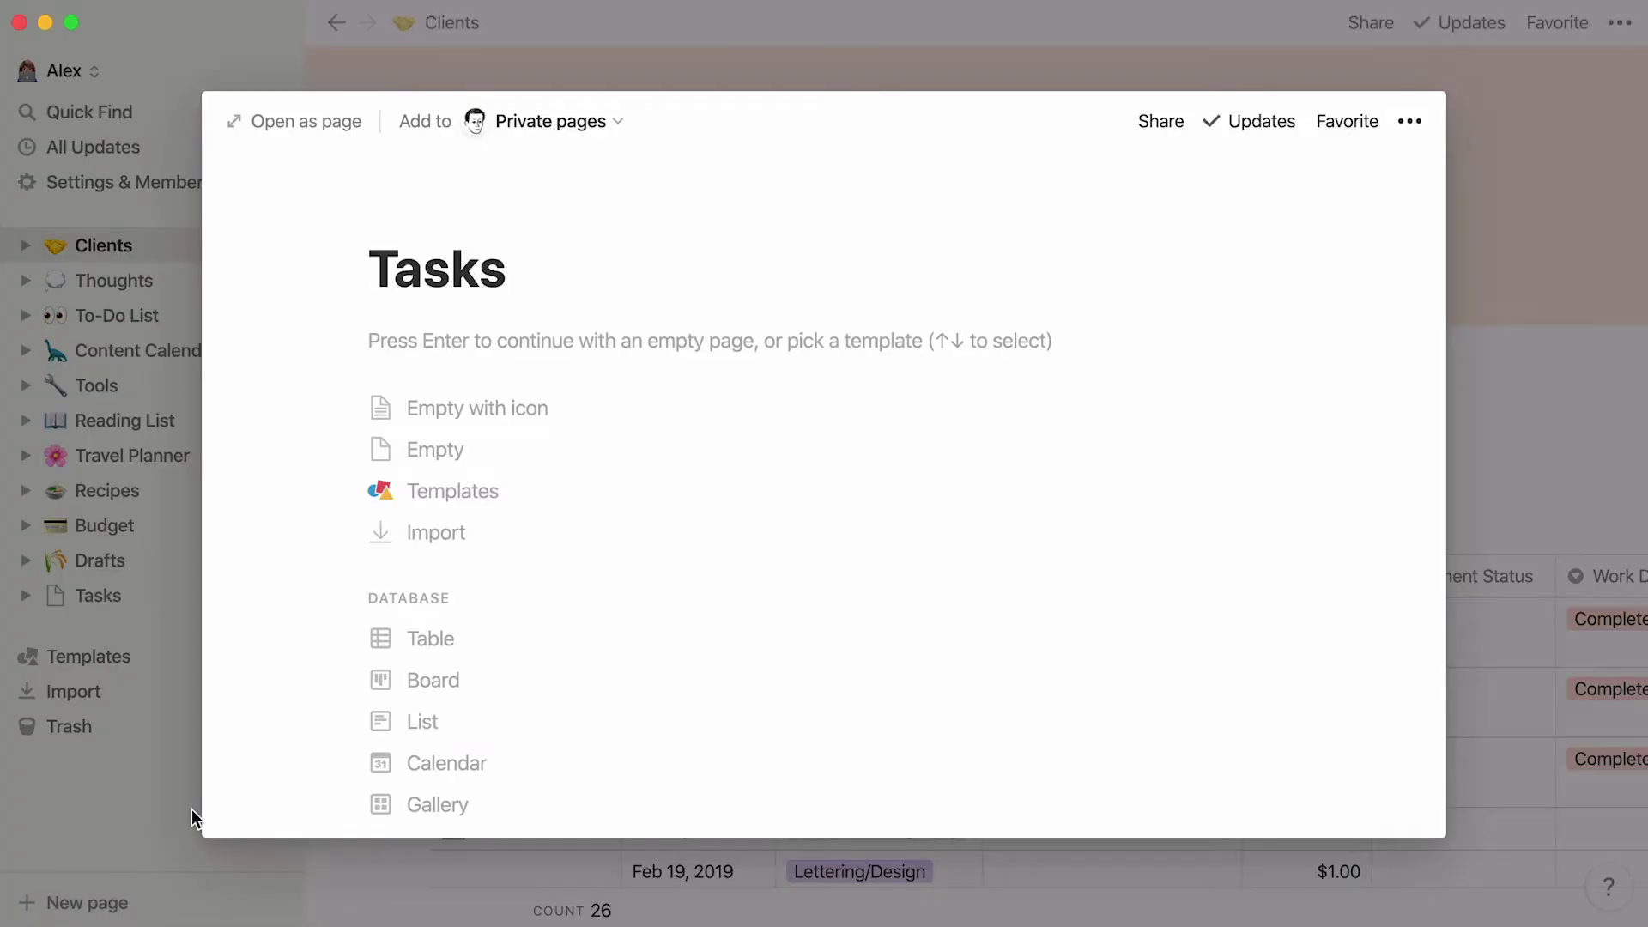
pyautogui.click(530, 412)
pyautogui.click(418, 326)
pyautogui.write('coffee')
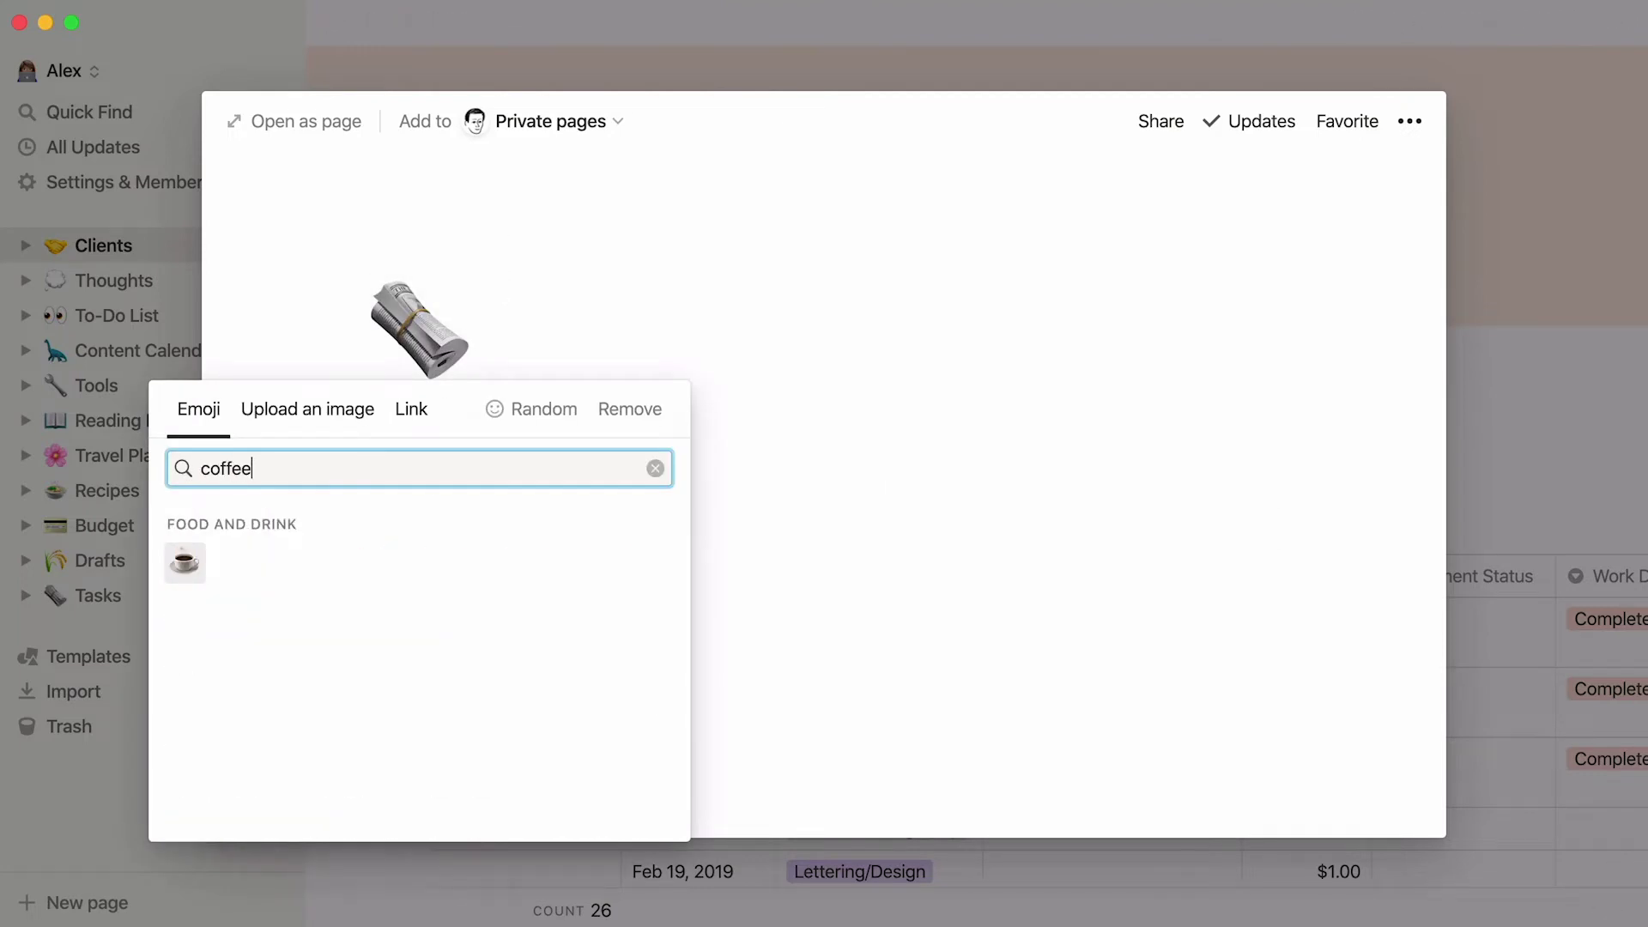
pyautogui.press('Return')
pyautogui.click(151, 597)
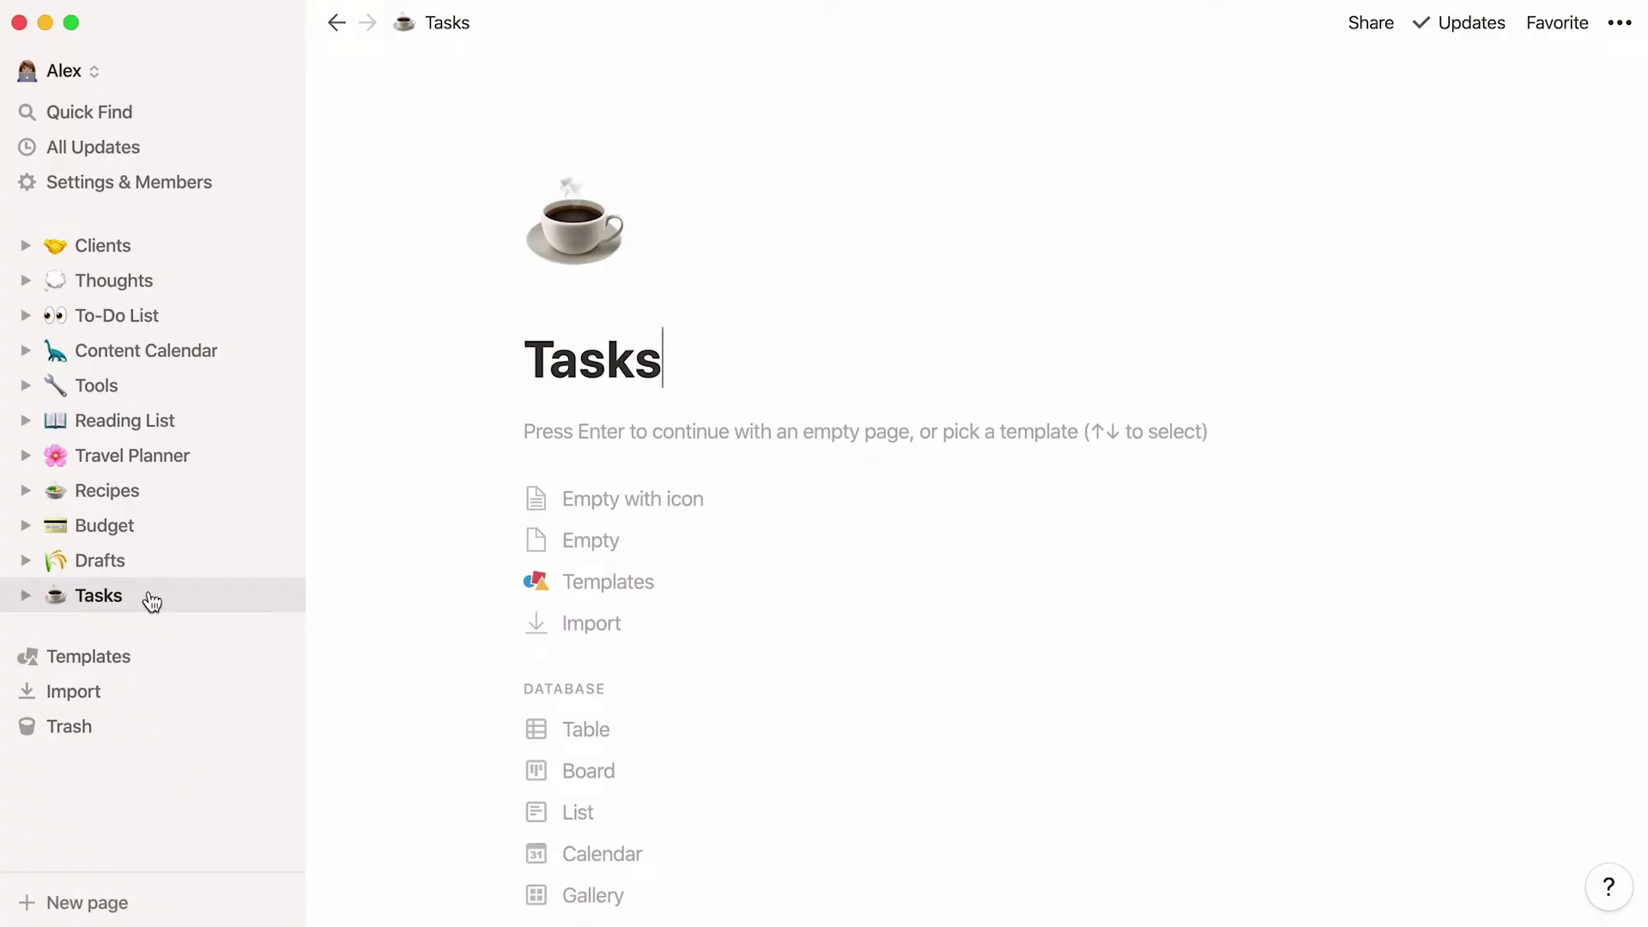
pyautogui.press('Return')
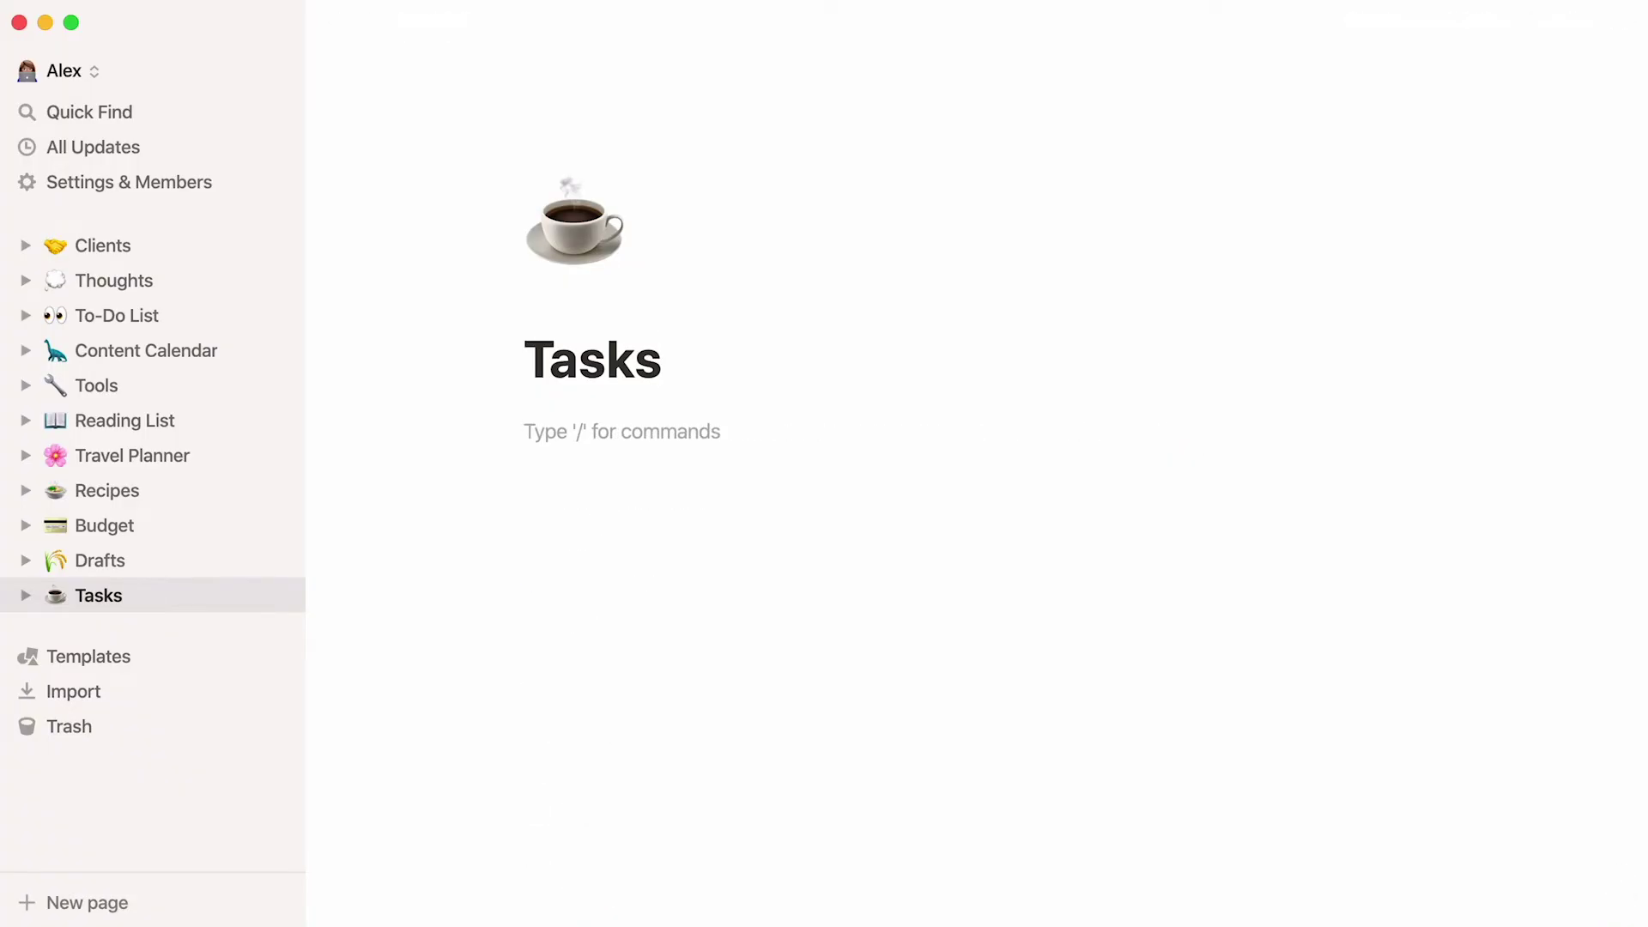
# Step: Add a Heading 2 'Today' under the title using /heading
pyautogui.write('/')
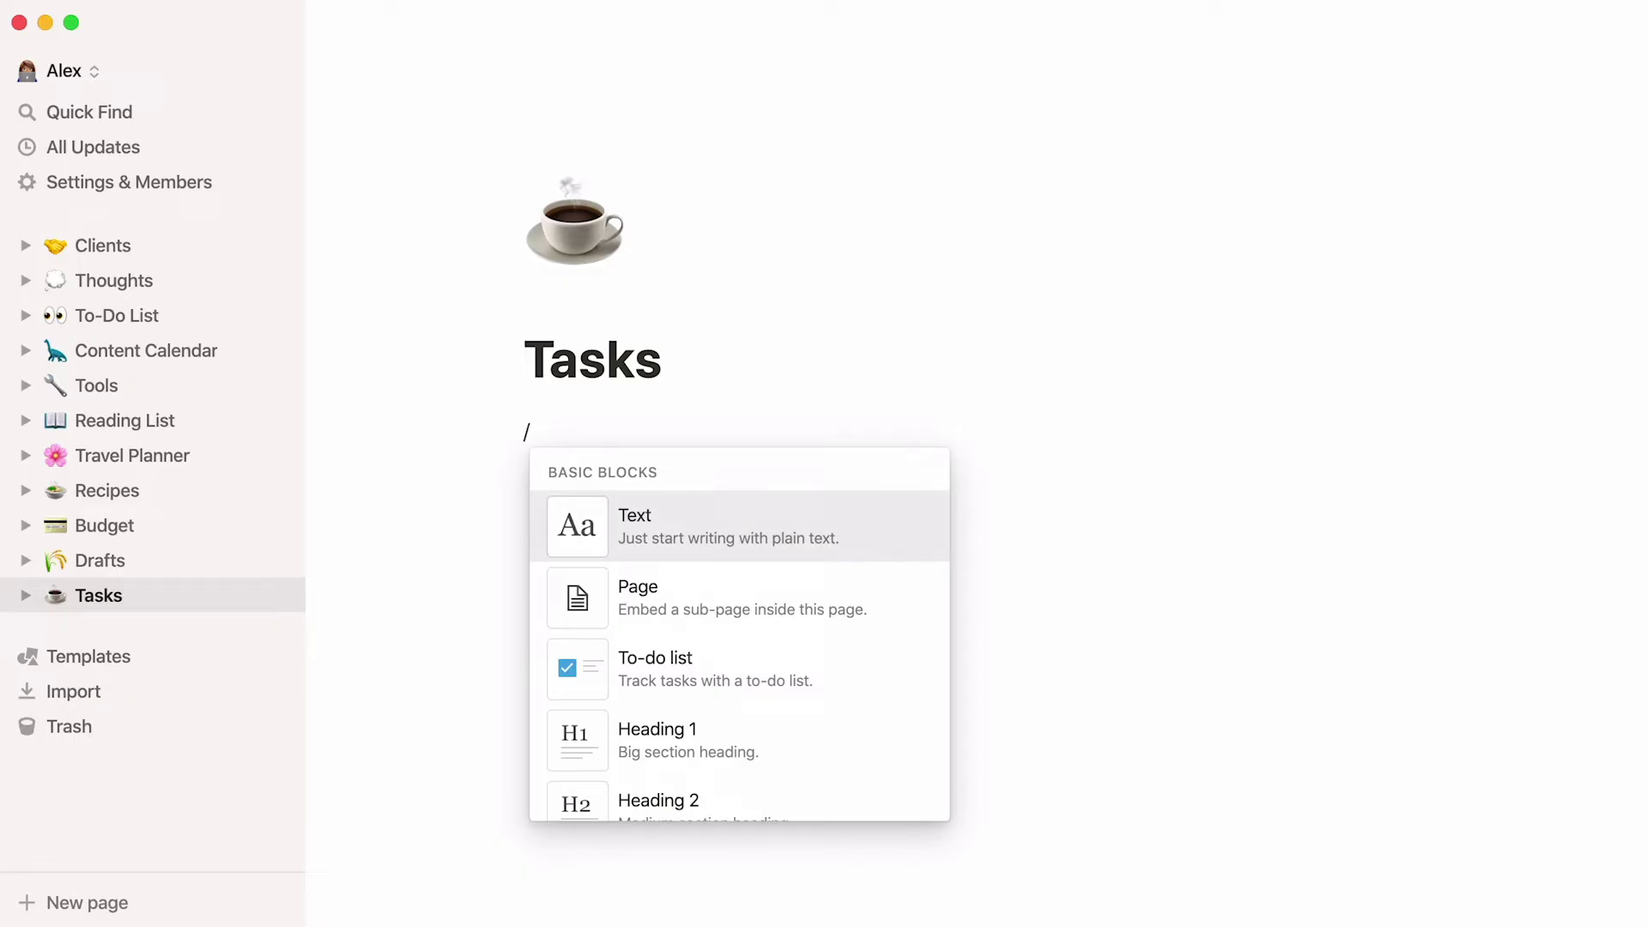
pyautogui.write('heading')
pyautogui.press('Down')
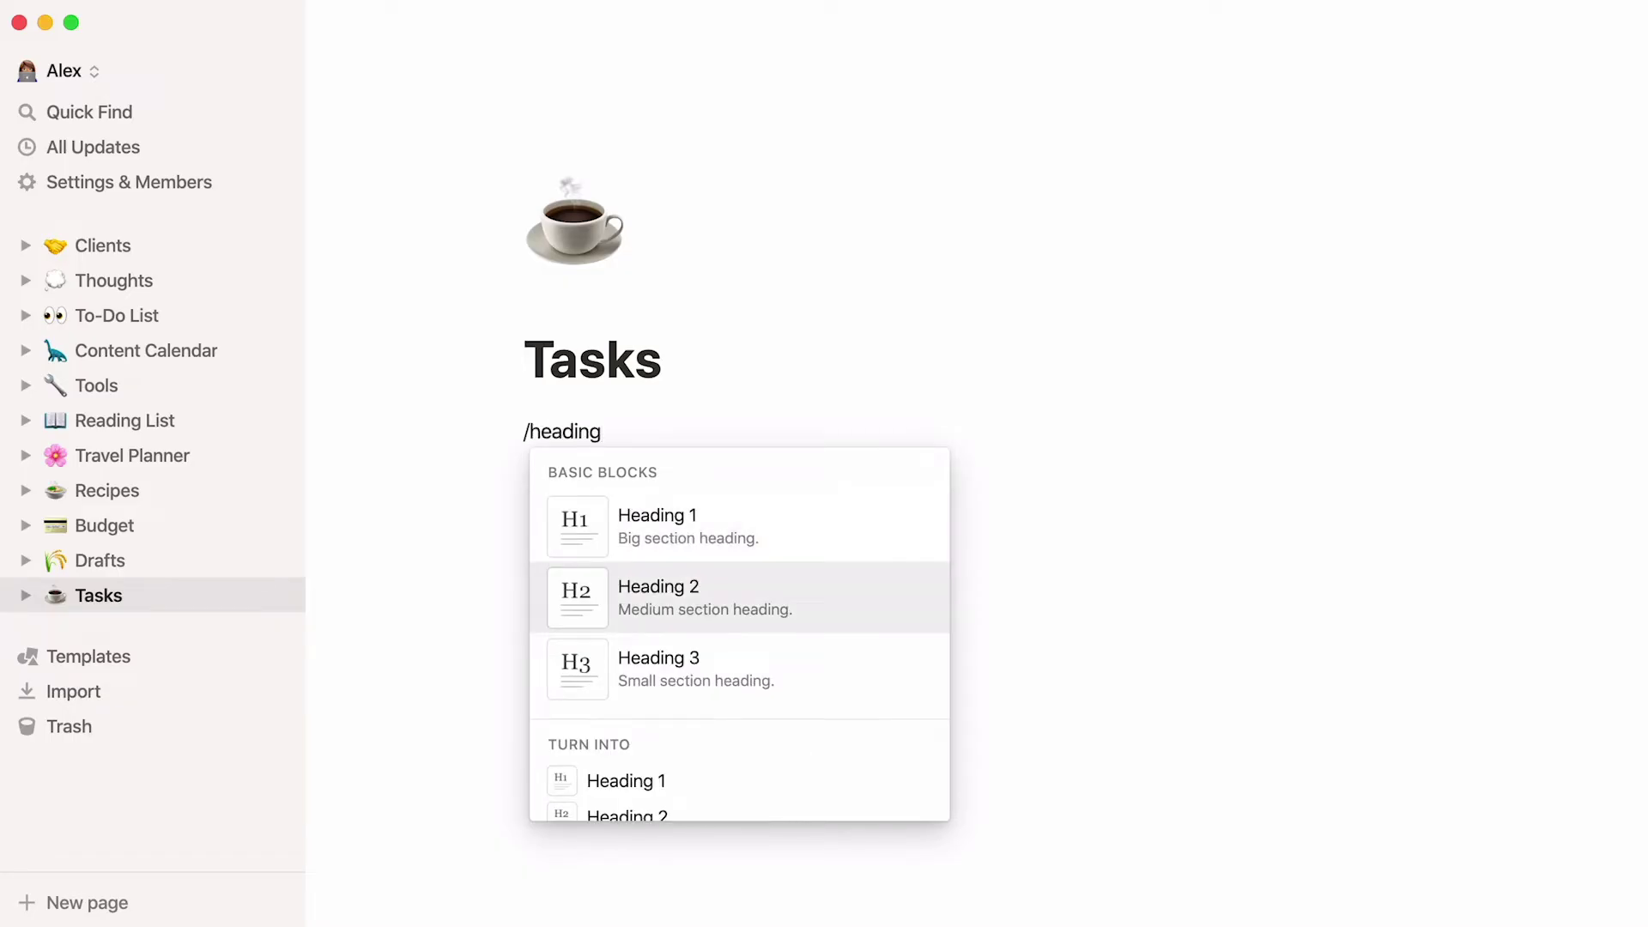
pyautogui.press('Return')
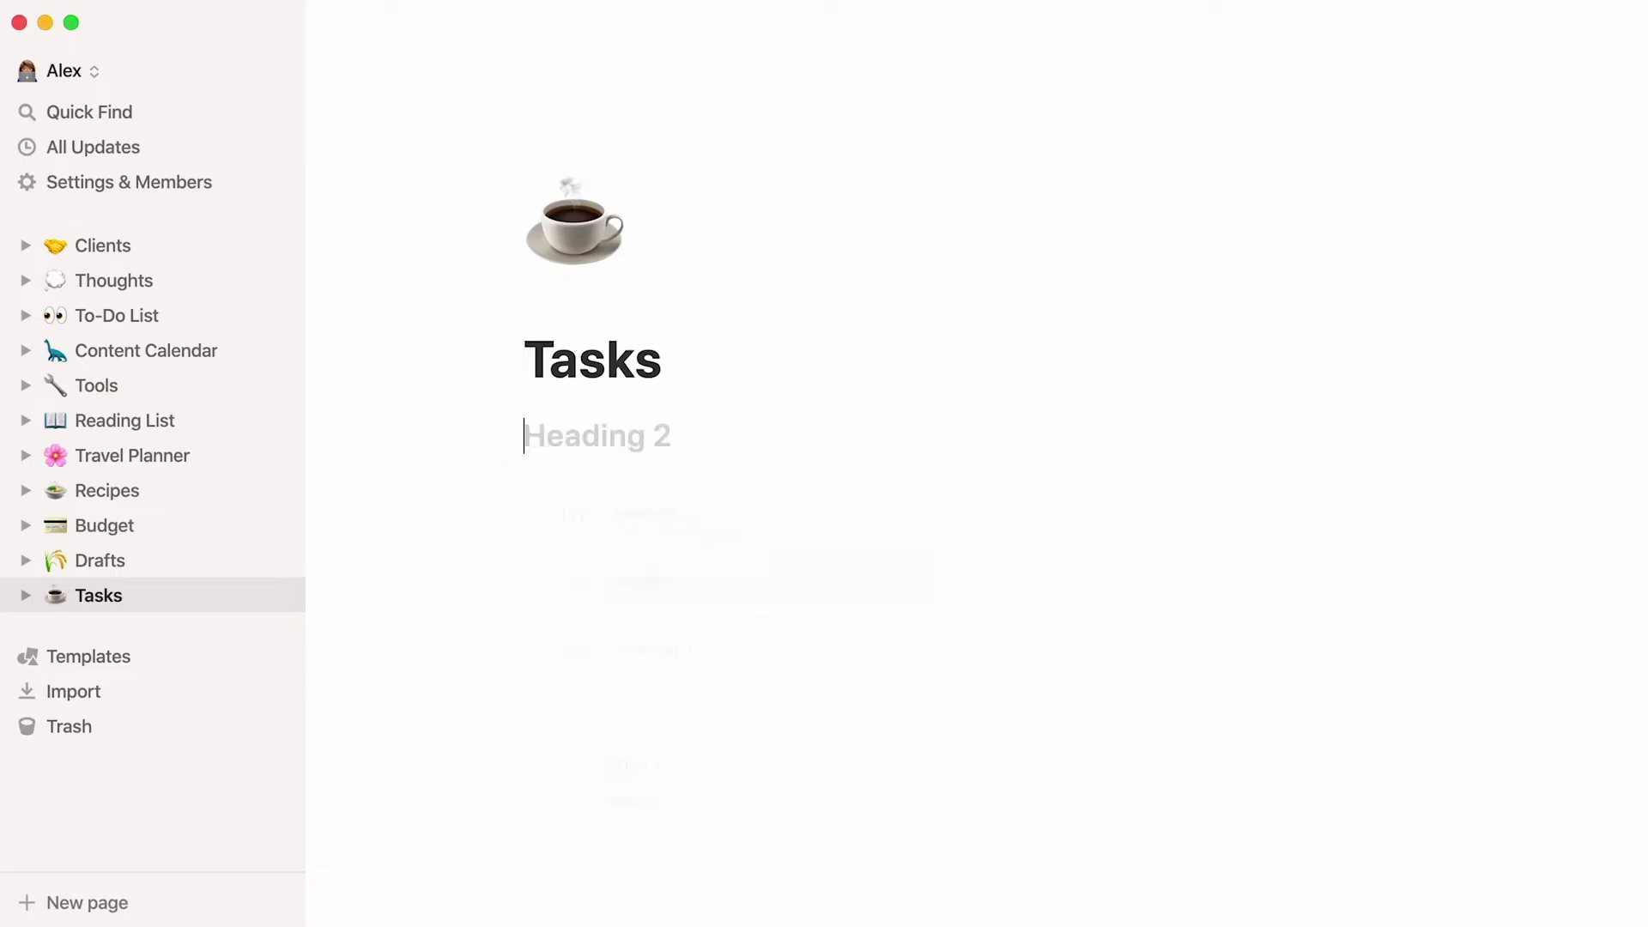
pyautogui.write('Today')
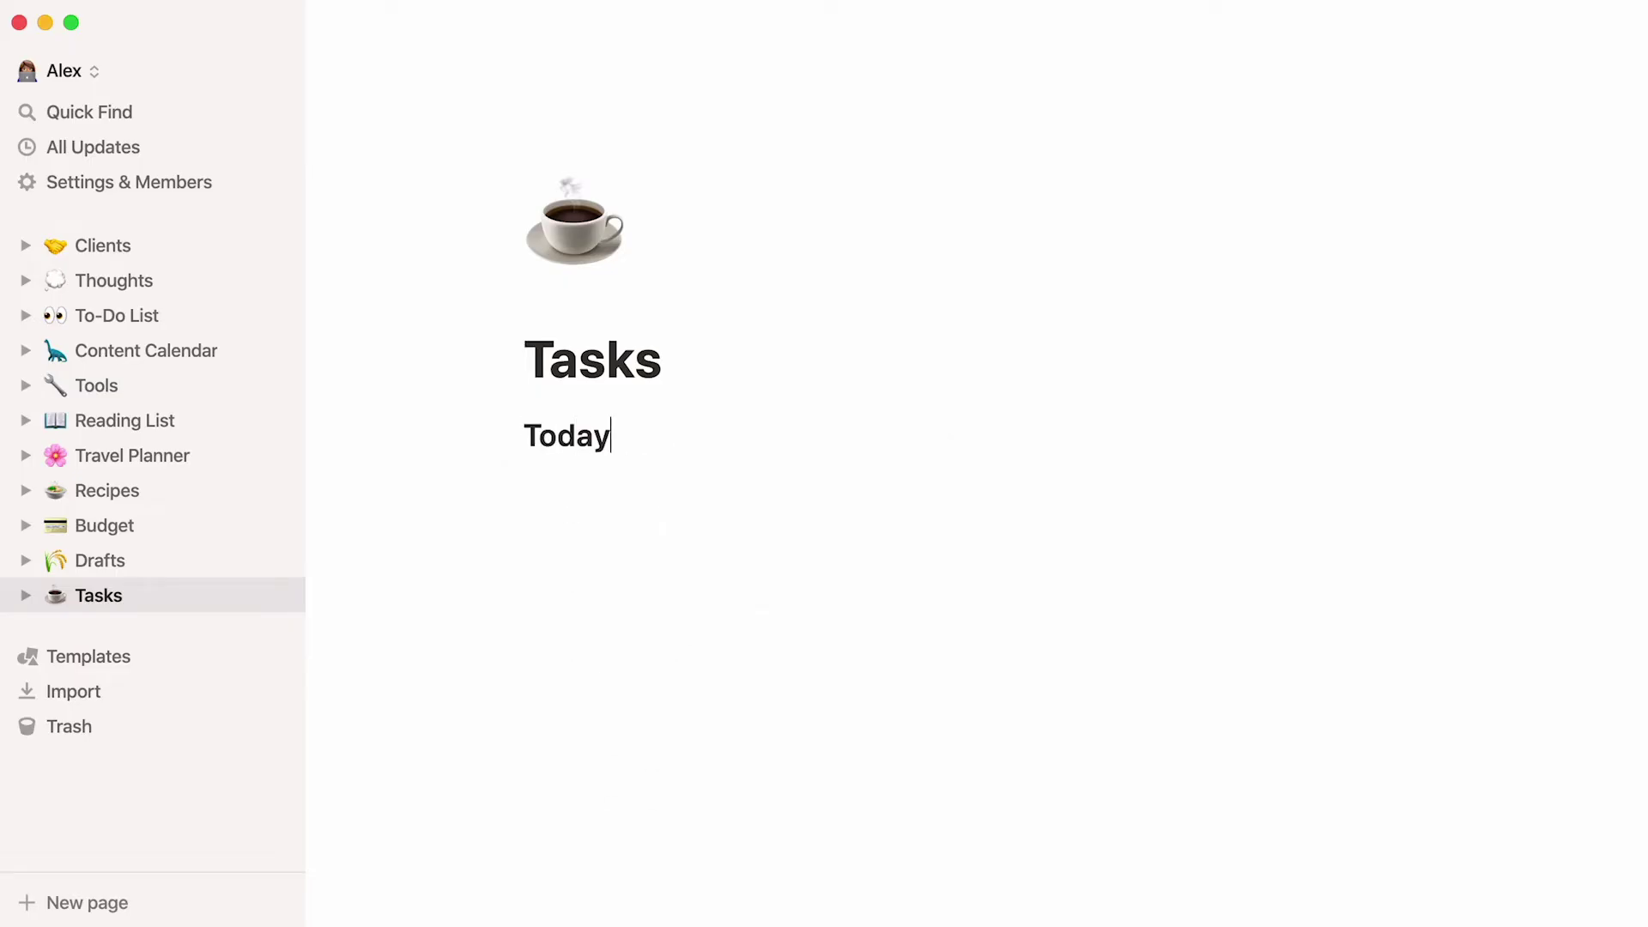
# Step: Add 'Soon' and 'Later' Heading 2 blocks using the ## shortcut
pyautogui.press('Return')
pyautogui.write('##')
pyautogui.press('space')
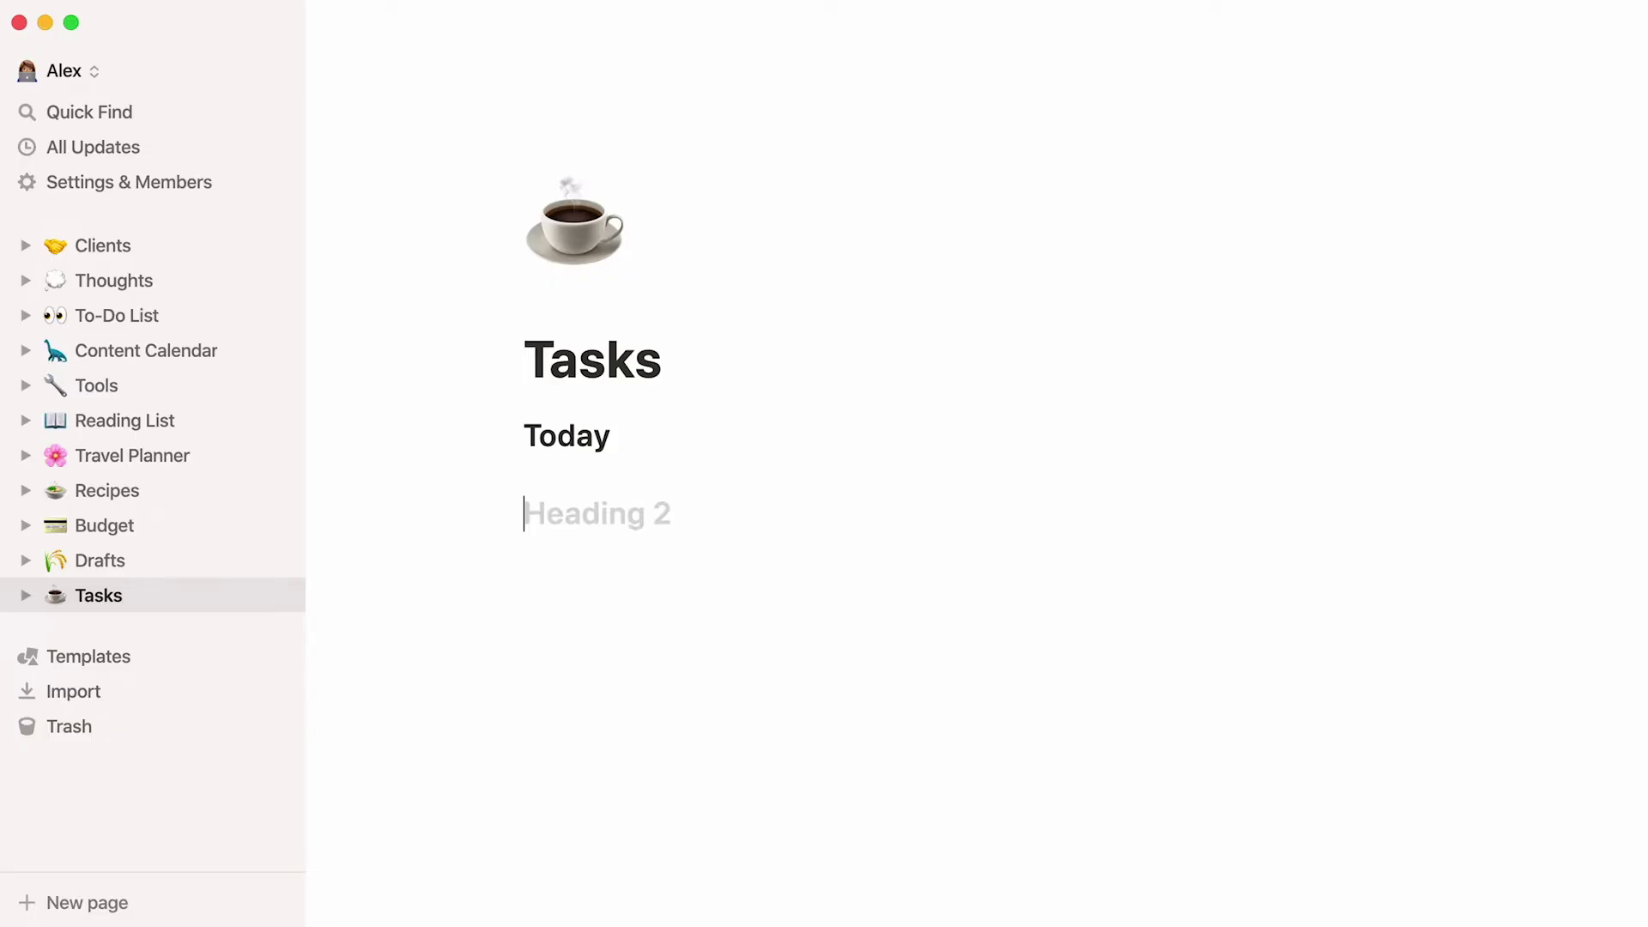
pyautogui.write('Soon')
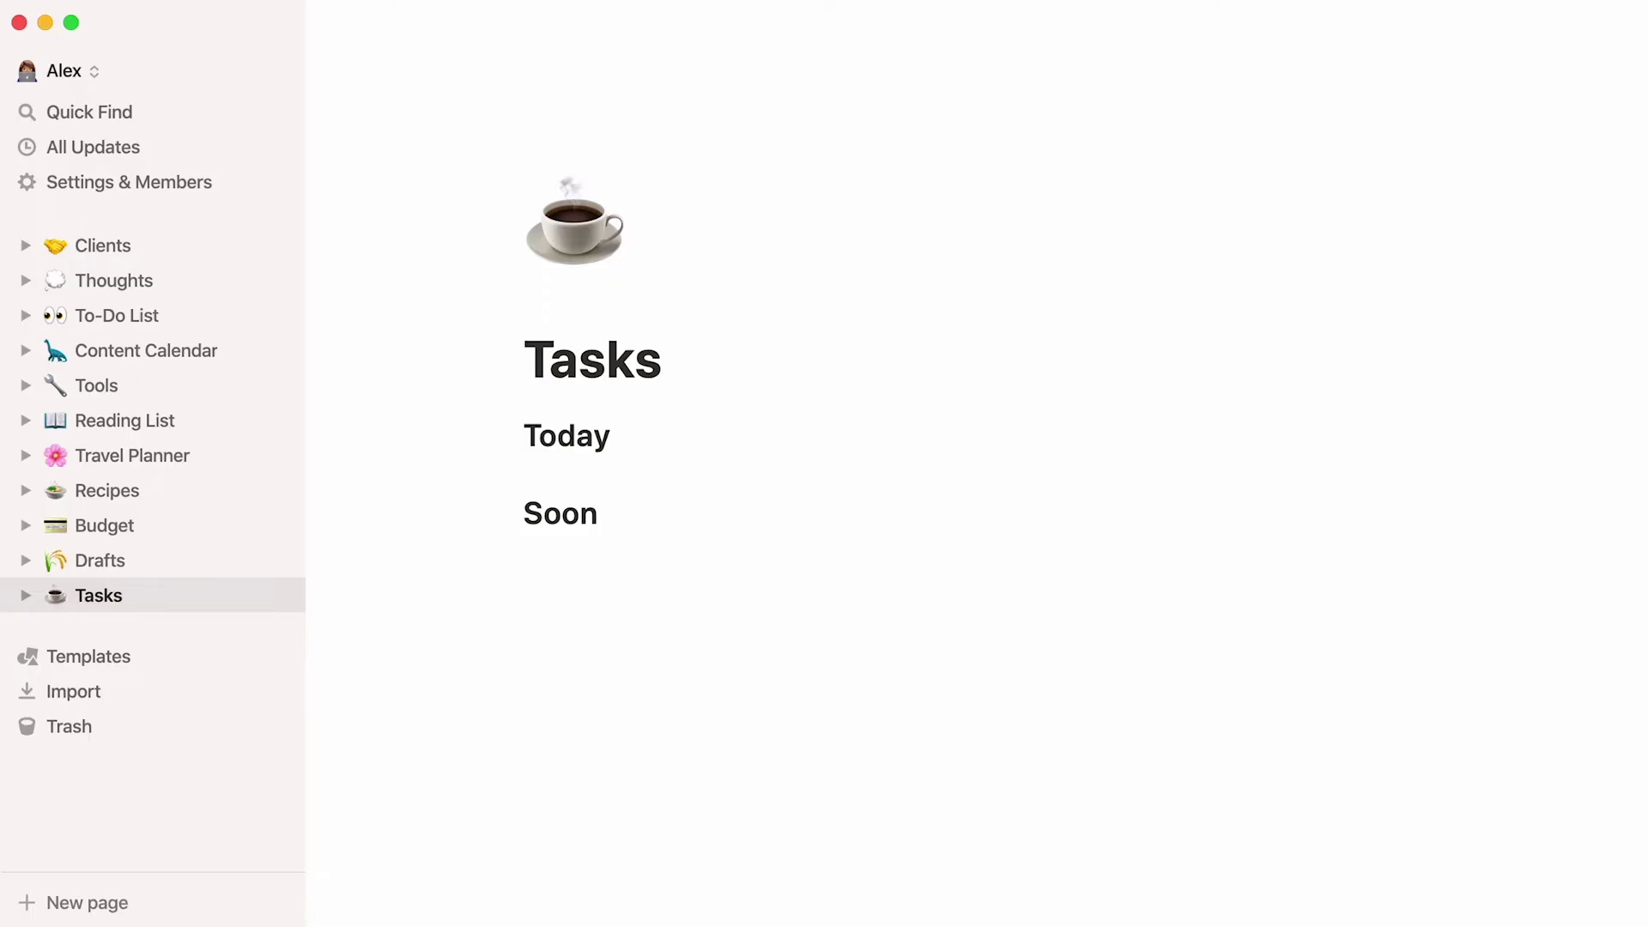
pyautogui.press('Return')
pyautogui.write('##')
pyautogui.press('space')
pyautogui.write('Later')
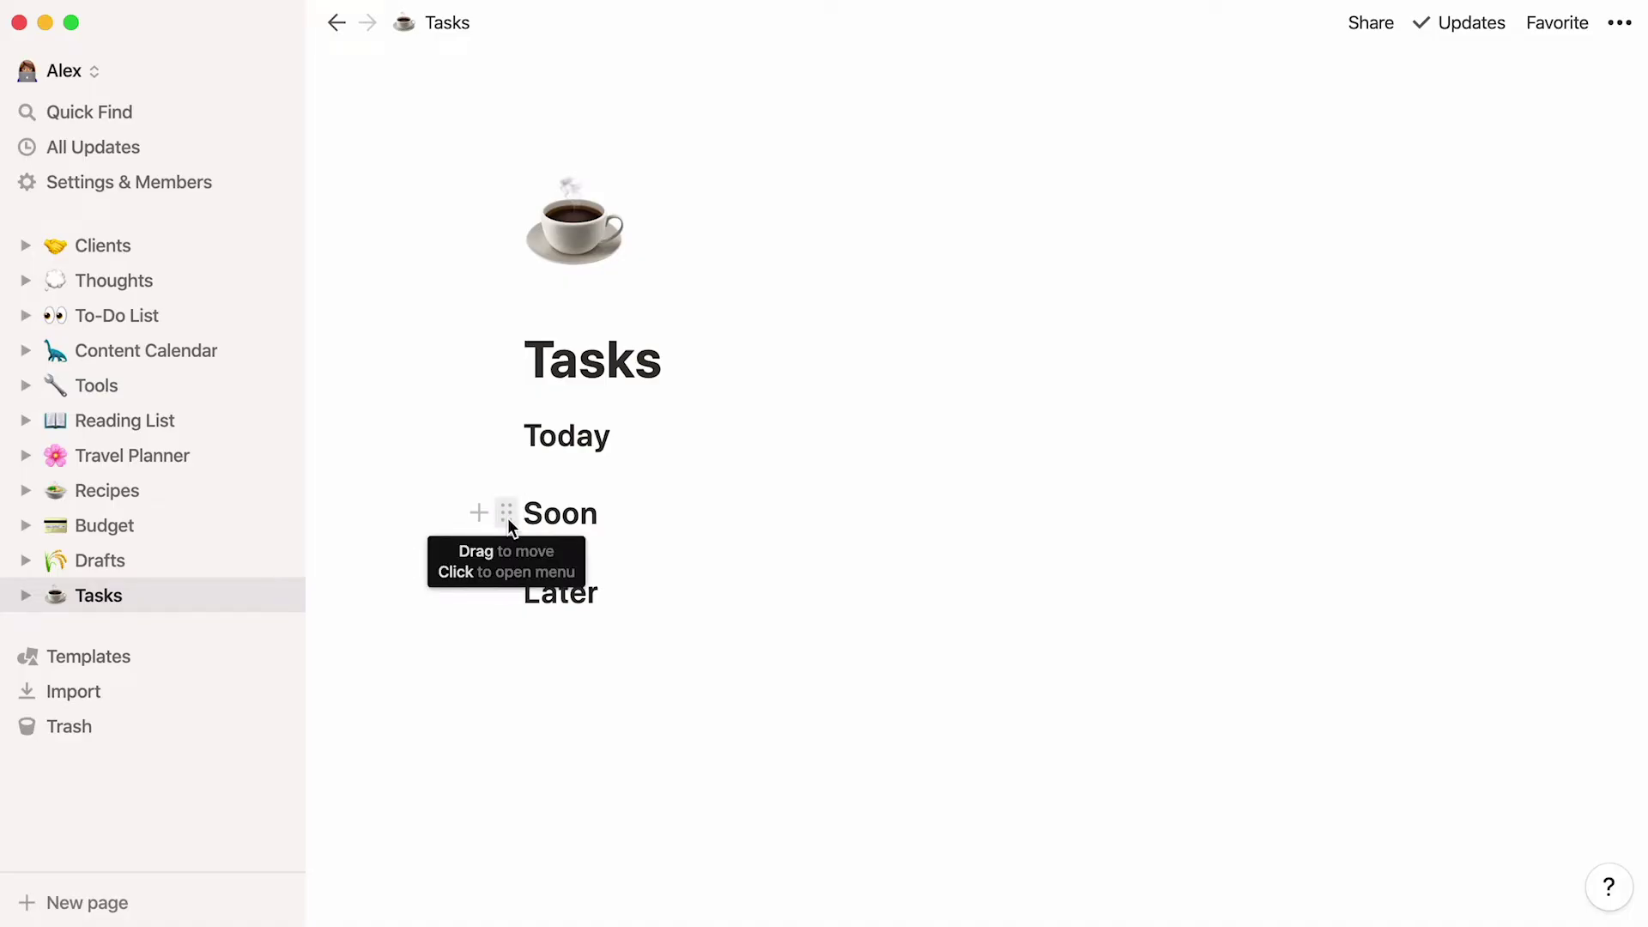
# Step: Drag Soon beside Today and Later beside Soon to form three columns
pyautogui.moveTo(508, 518); pyautogui.dragTo(1461, 422)
pyautogui.click(1462, 425)
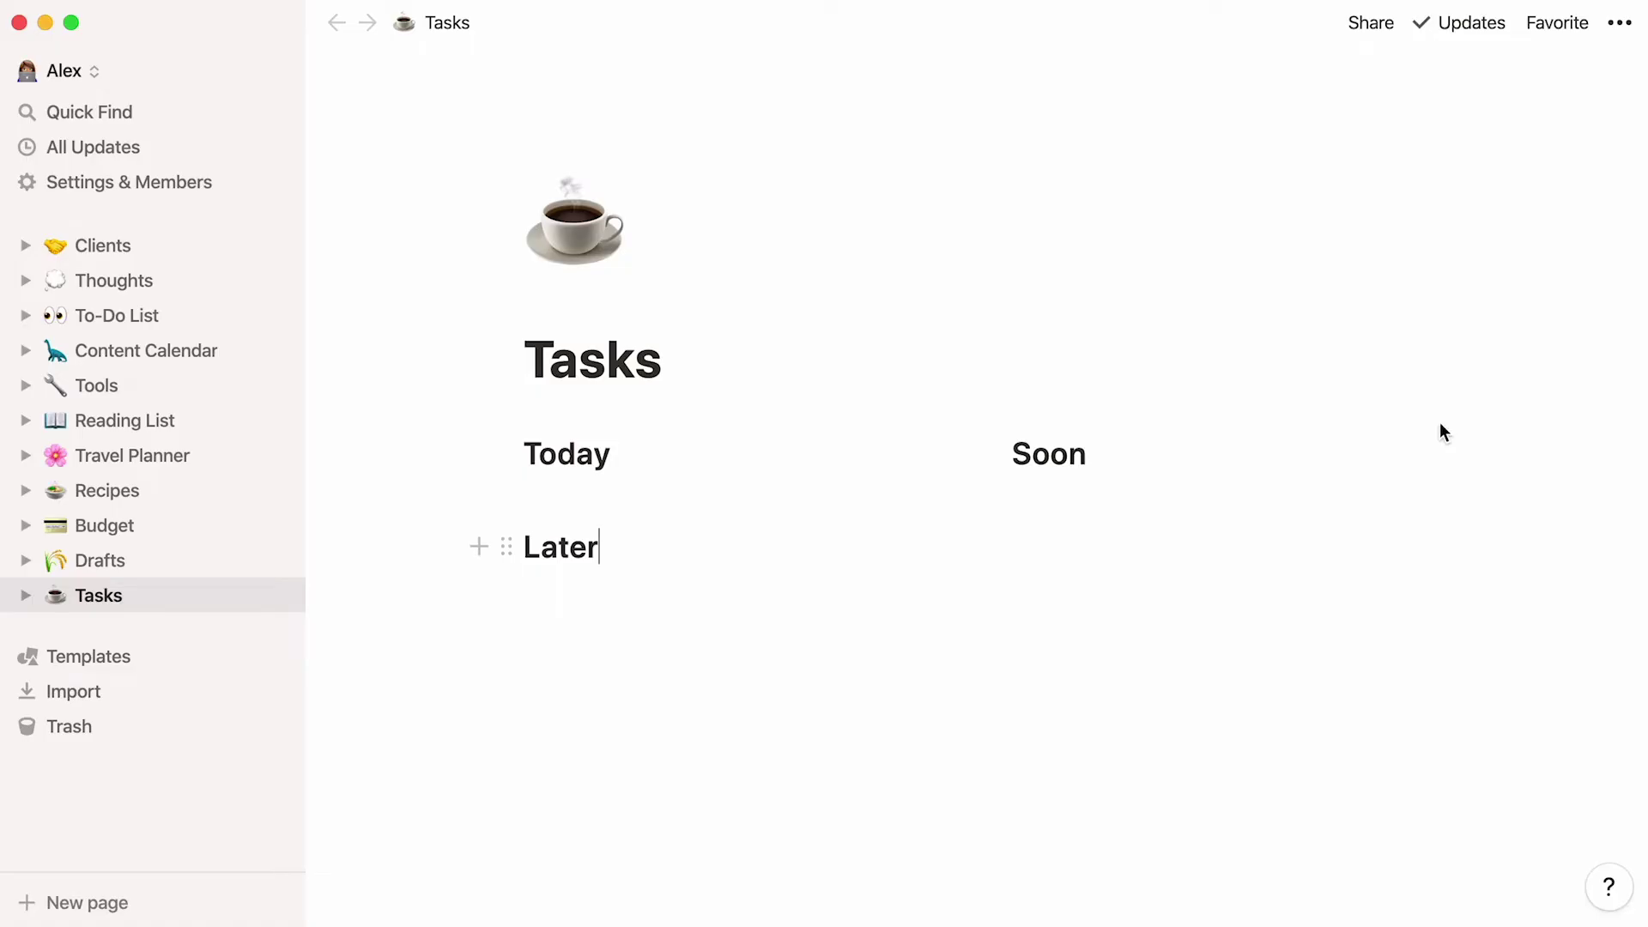
pyautogui.moveTo(506, 547); pyautogui.dragTo(1466, 442)
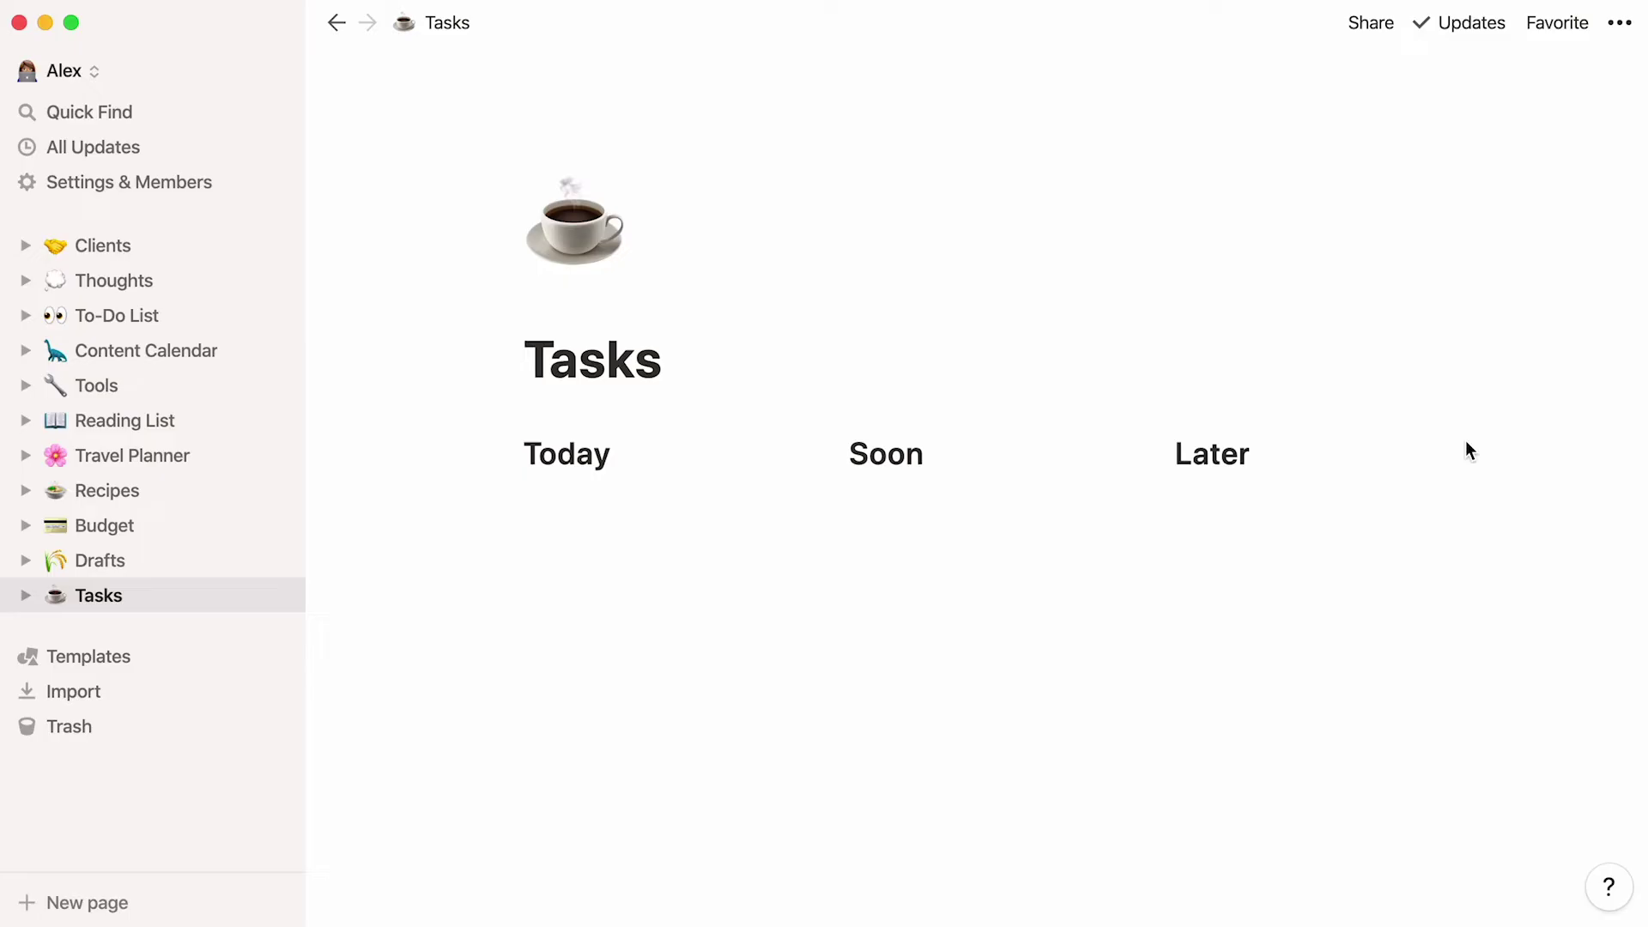
# Step: Turn on Full width for the Tasks page, leaving Small text off
pyautogui.click(1621, 23)
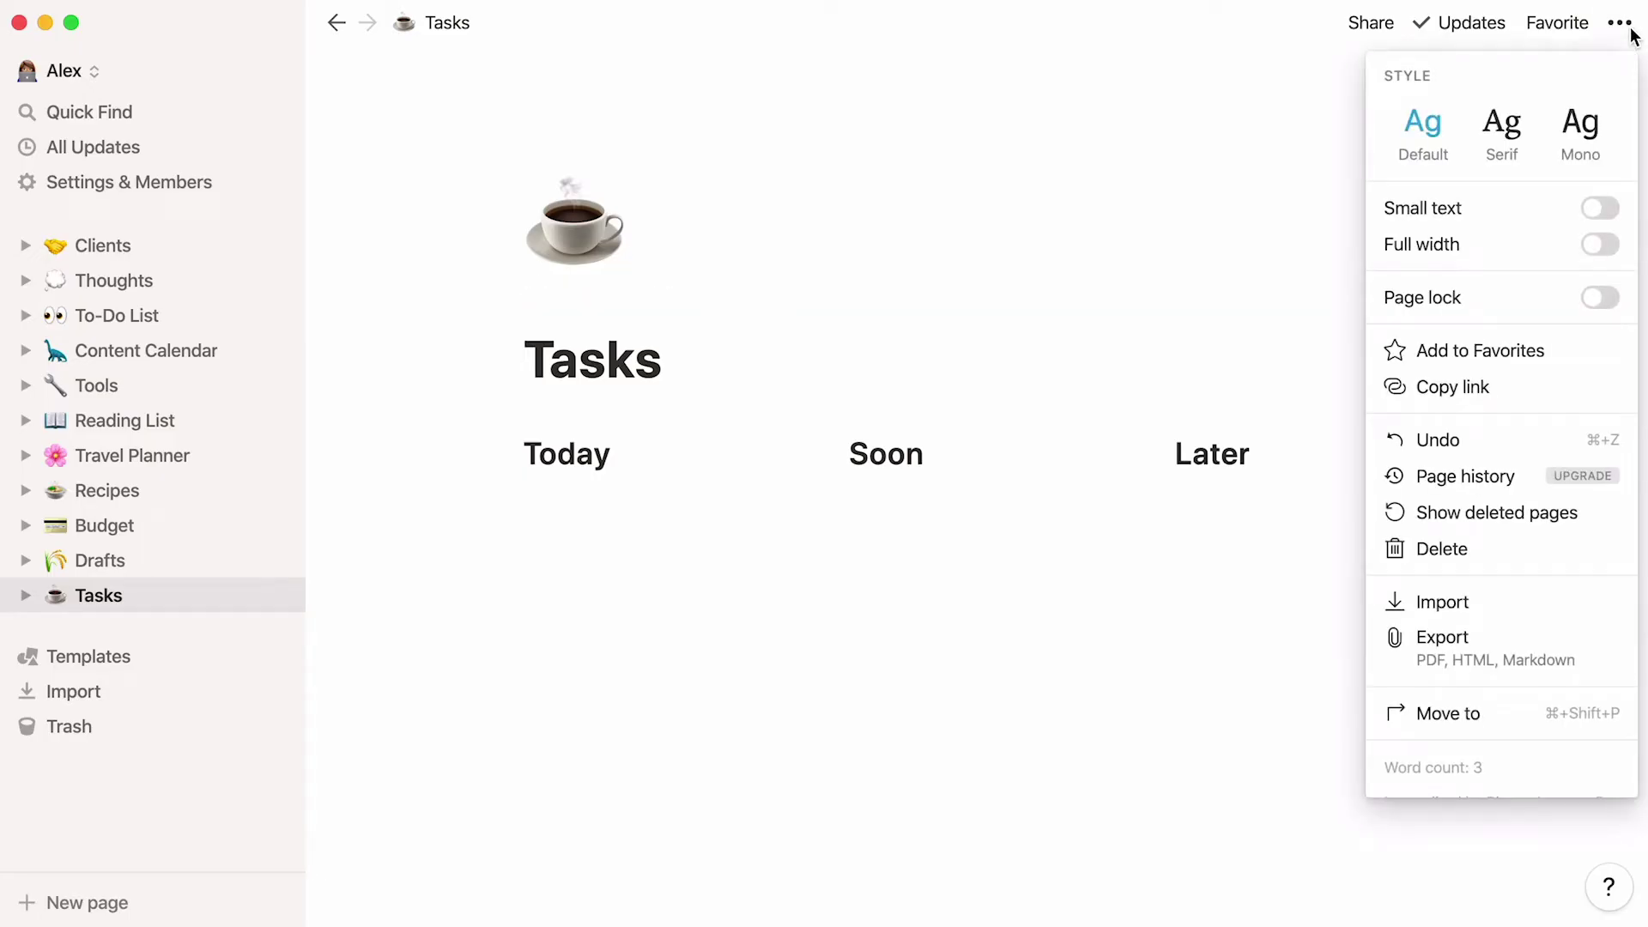
pyautogui.click(1601, 245)
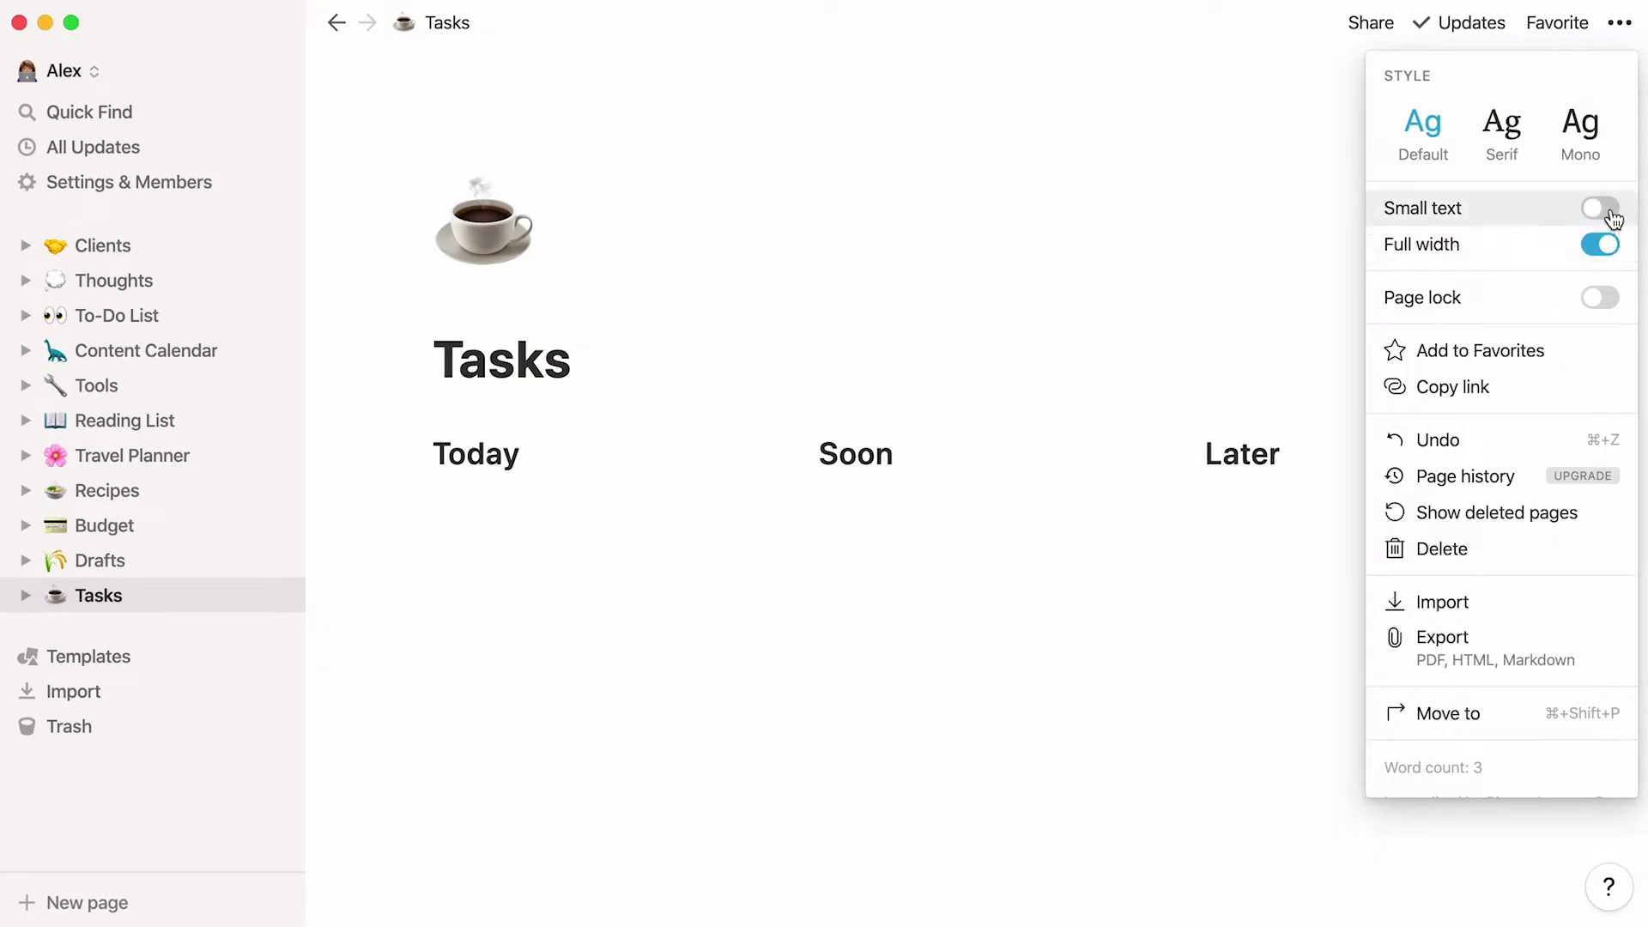
pyautogui.click(1612, 215)
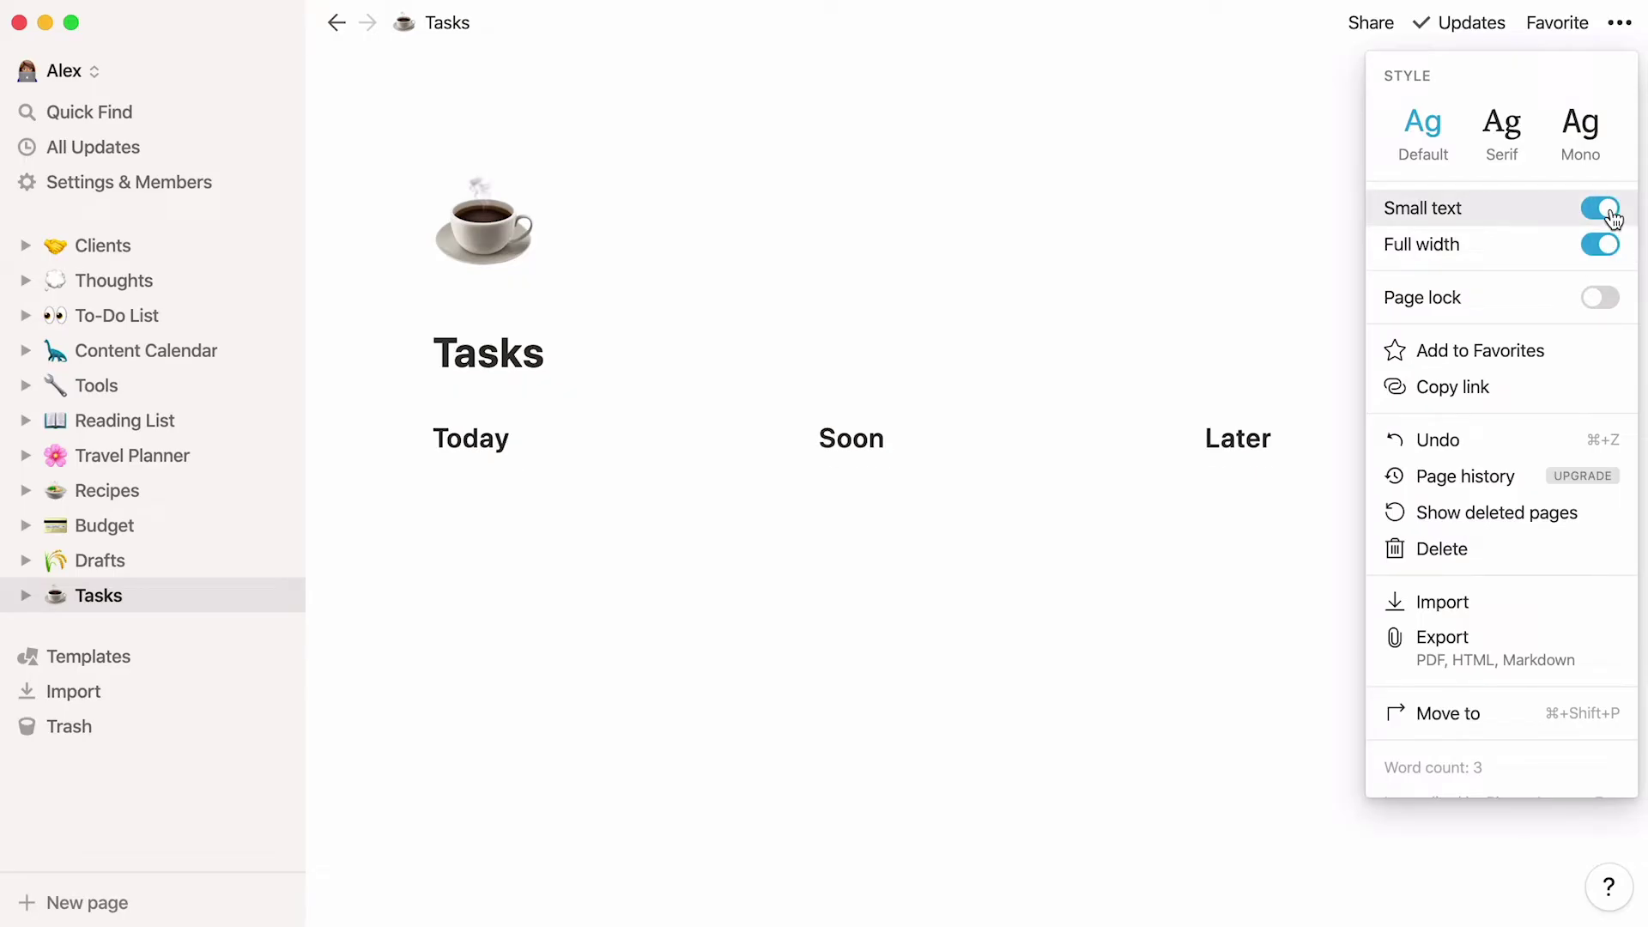
pyautogui.click(1612, 214)
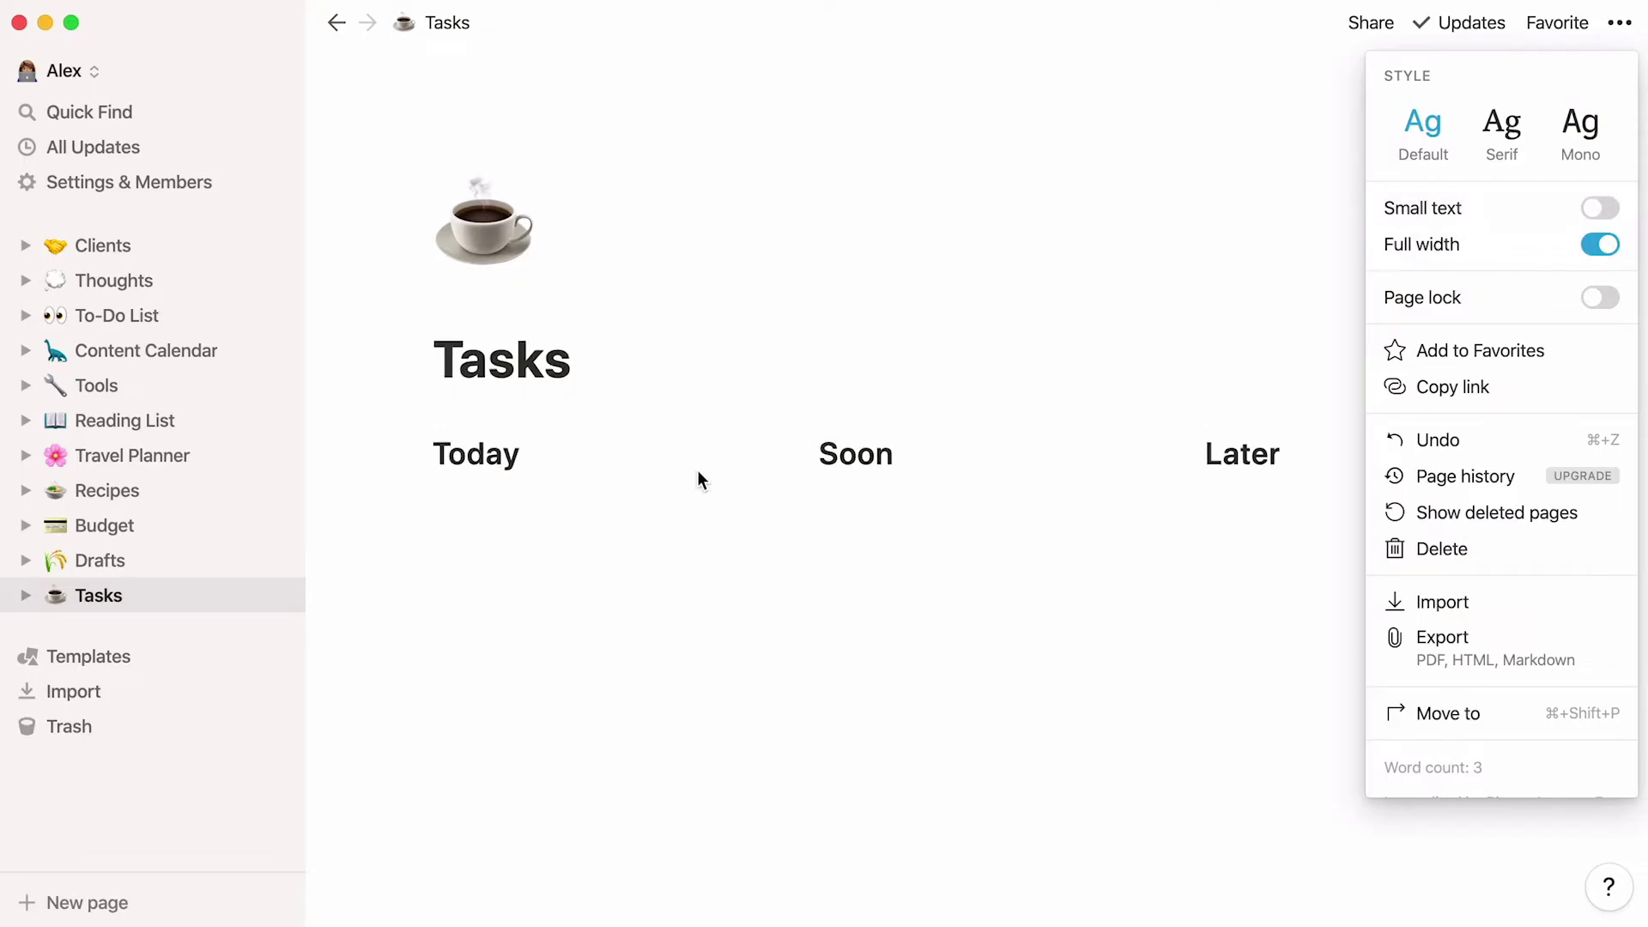
# Step: Insert a --- divider under each of the Today, Soon and Later headings
pyautogui.click(581, 496)
pyautogui.write('---')
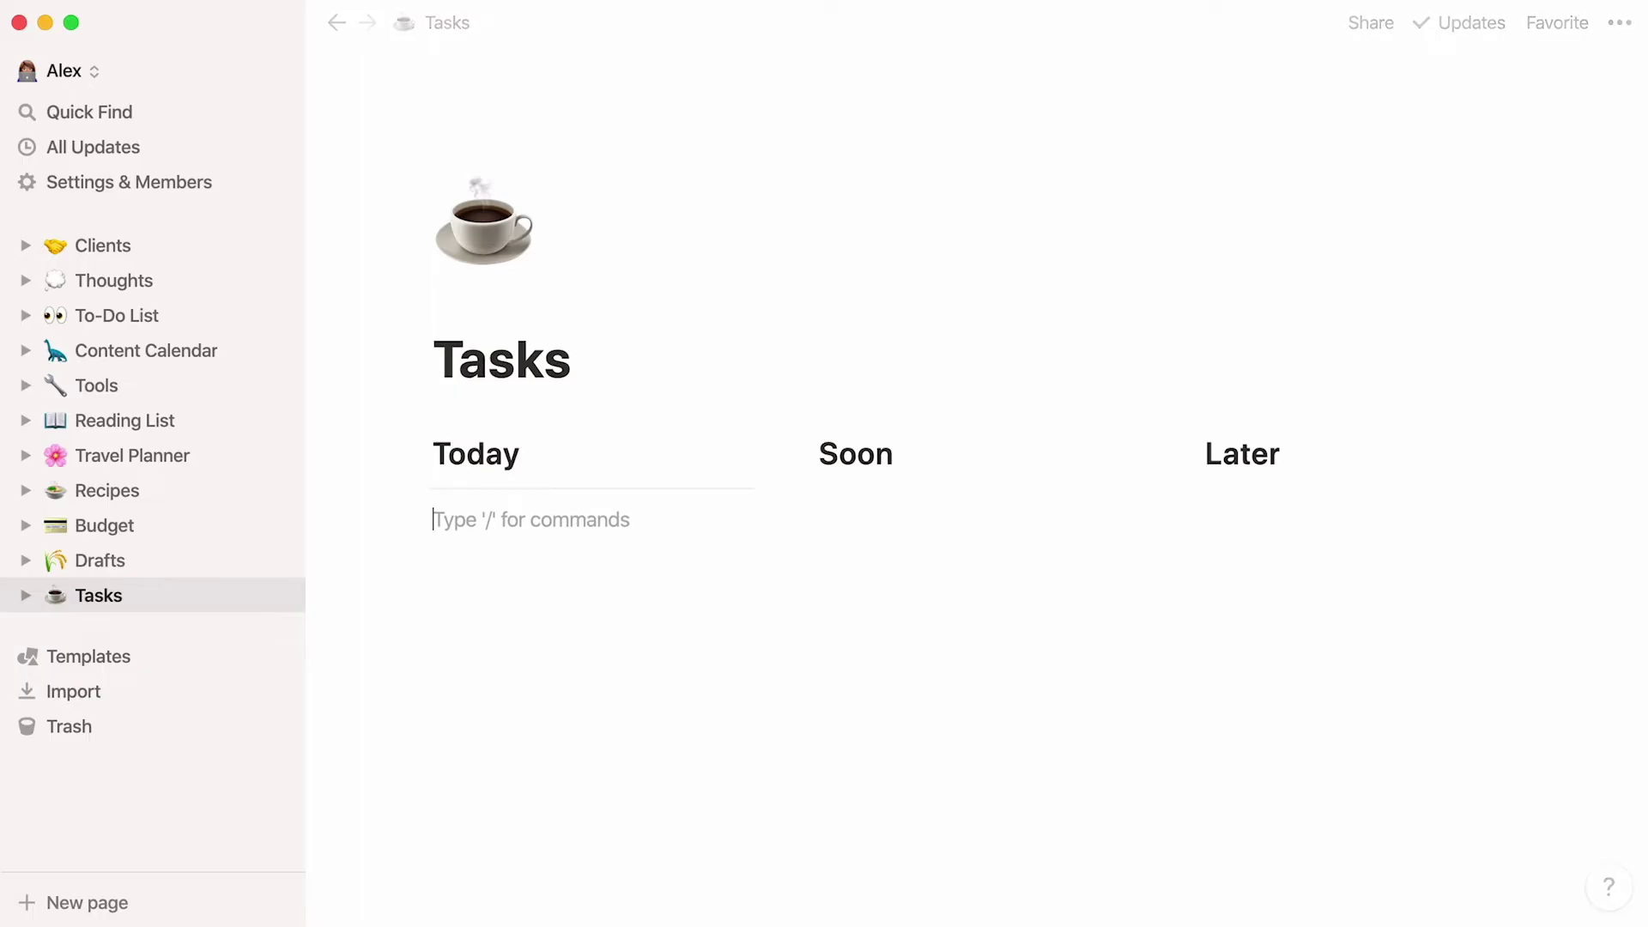
pyautogui.click(824, 497)
pyautogui.write('---')
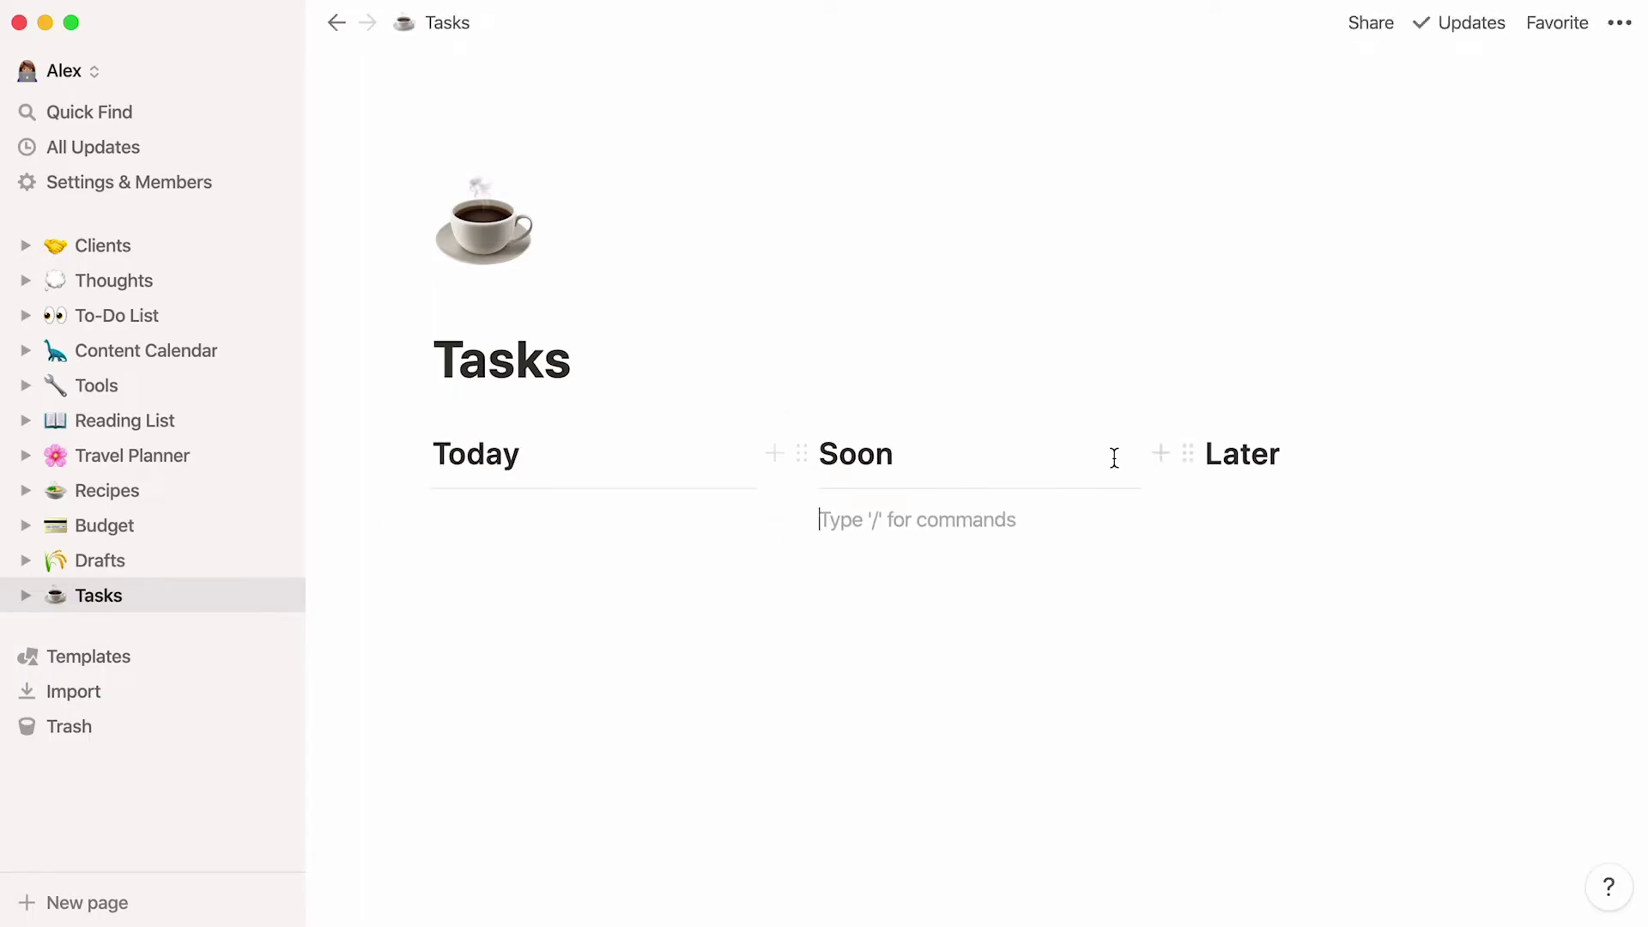
pyautogui.click(1265, 481)
pyautogui.write('---')
pyautogui.click(611, 536)
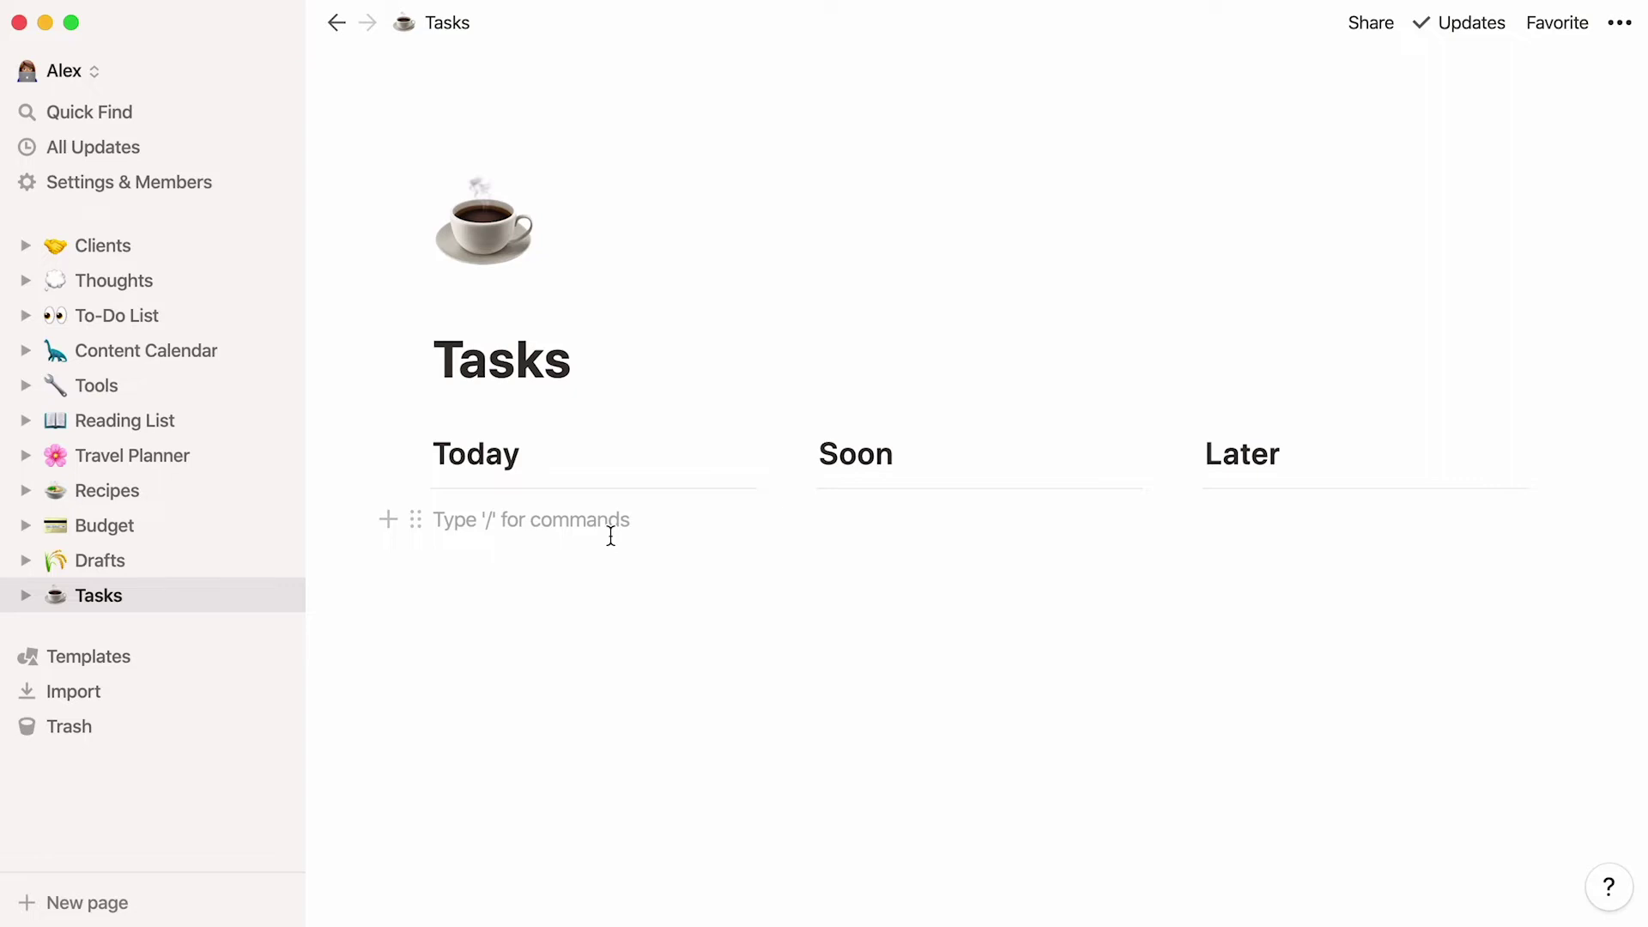
# Step: Add a 'Donate clothes at Goodwill' checkbox to-do under Today
pyautogui.write('/')
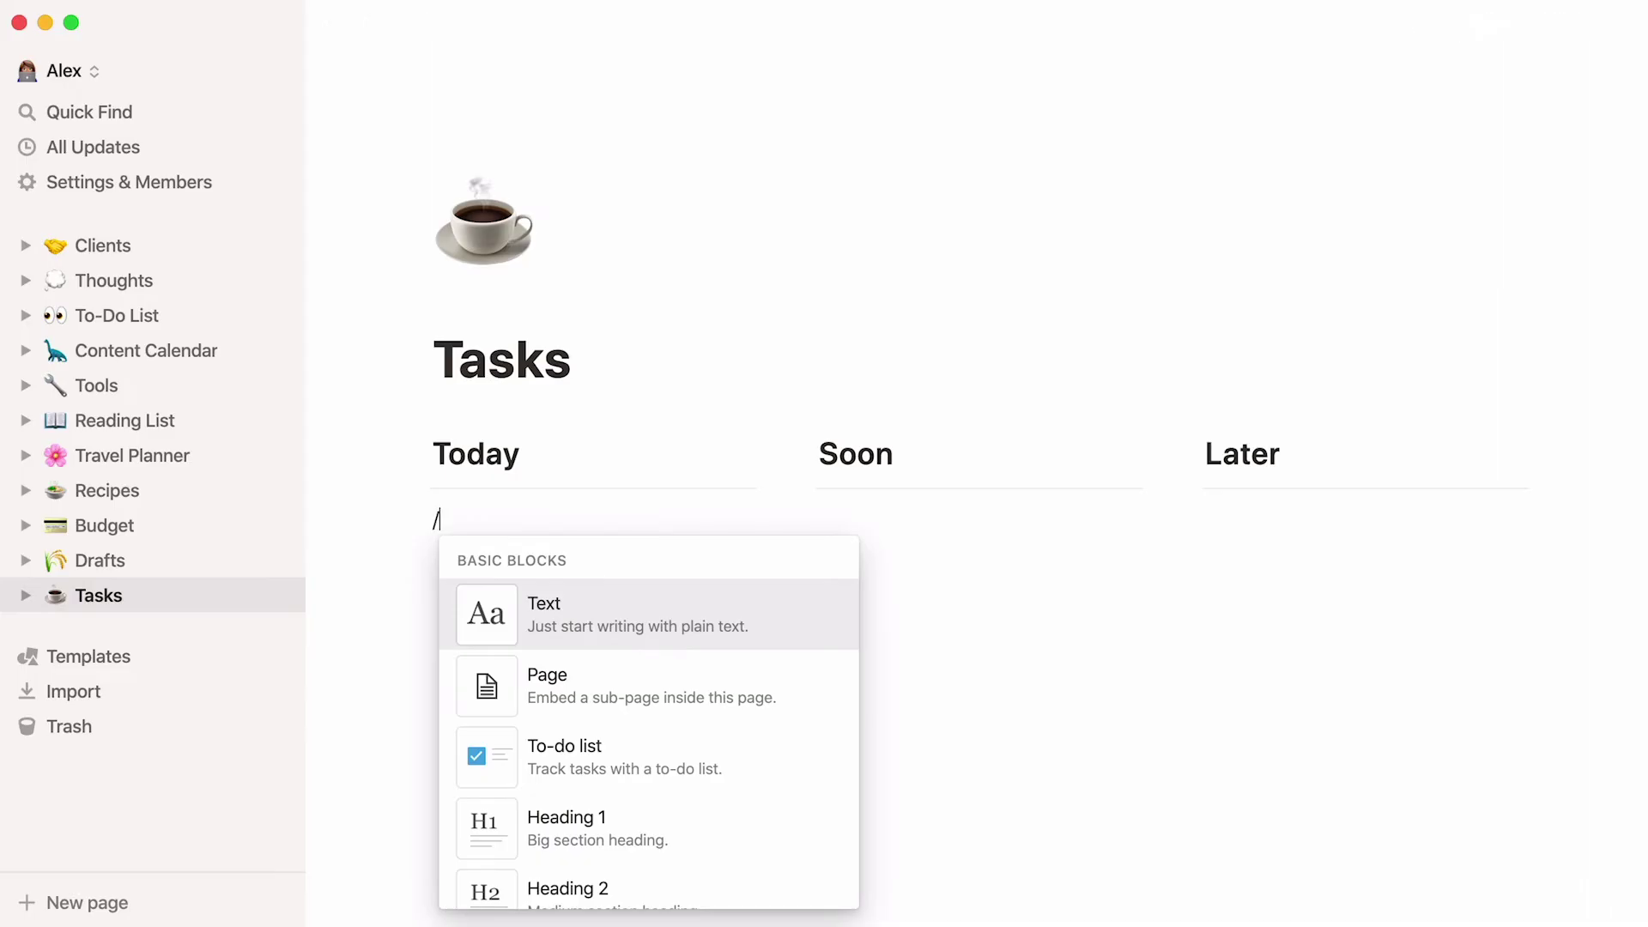
pyautogui.write('to-do')
pyautogui.press('Return')
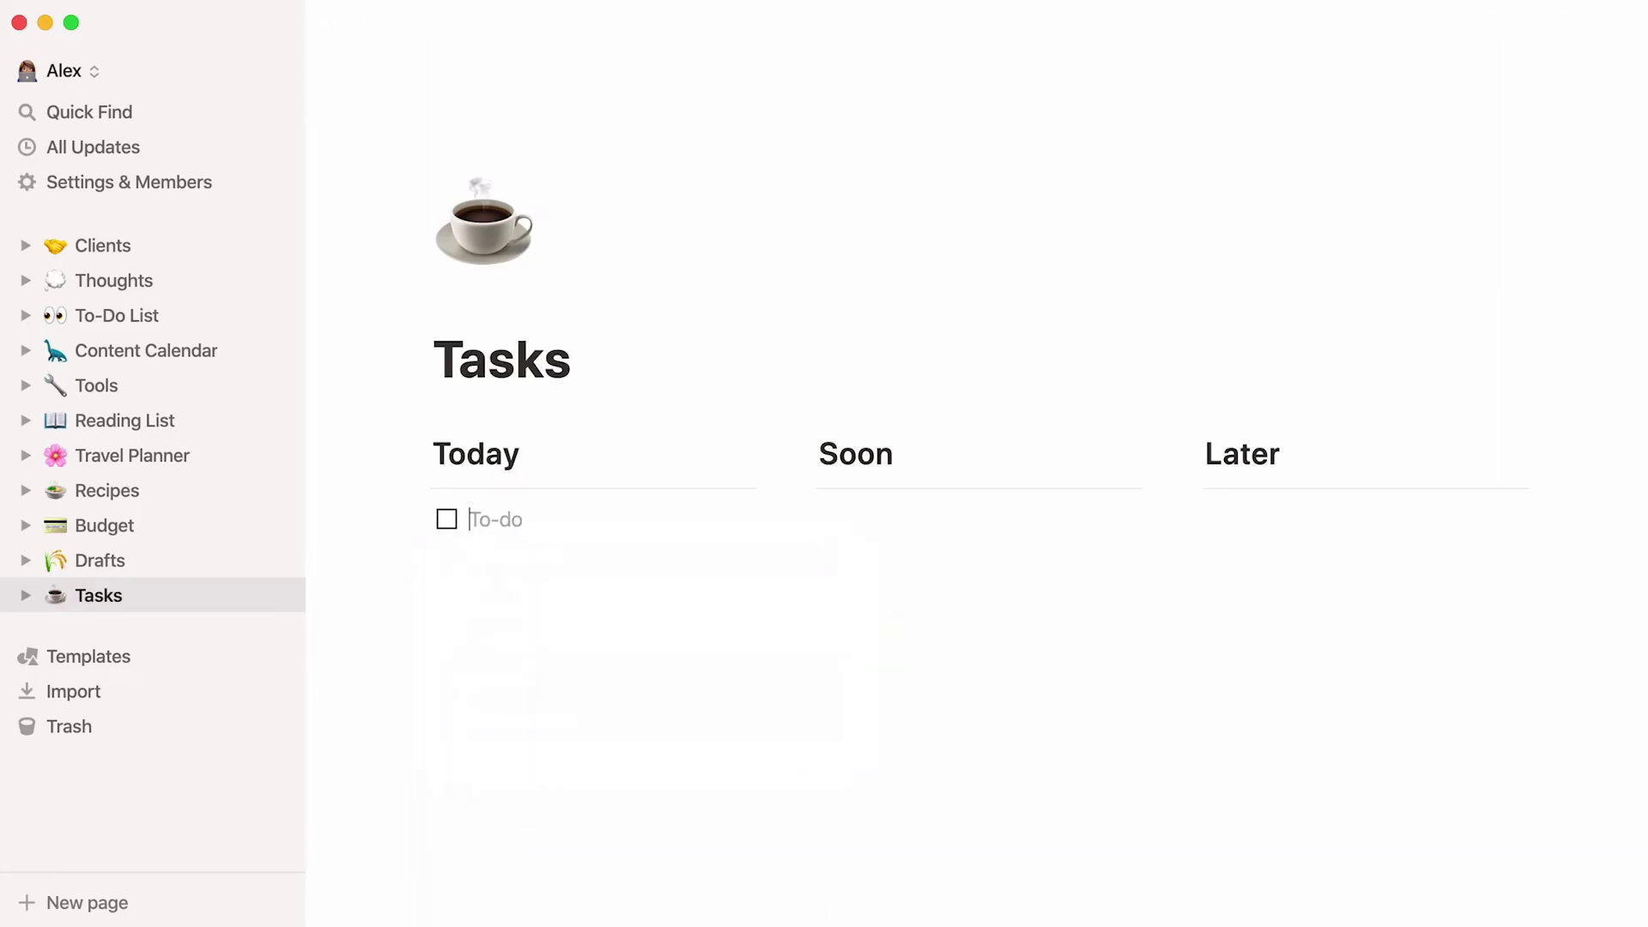
pyautogui.press('BackSpace')
pyautogui.write('[]')
pyautogui.press('space')
pyautogui.write('Donate clothes at Goodwill')
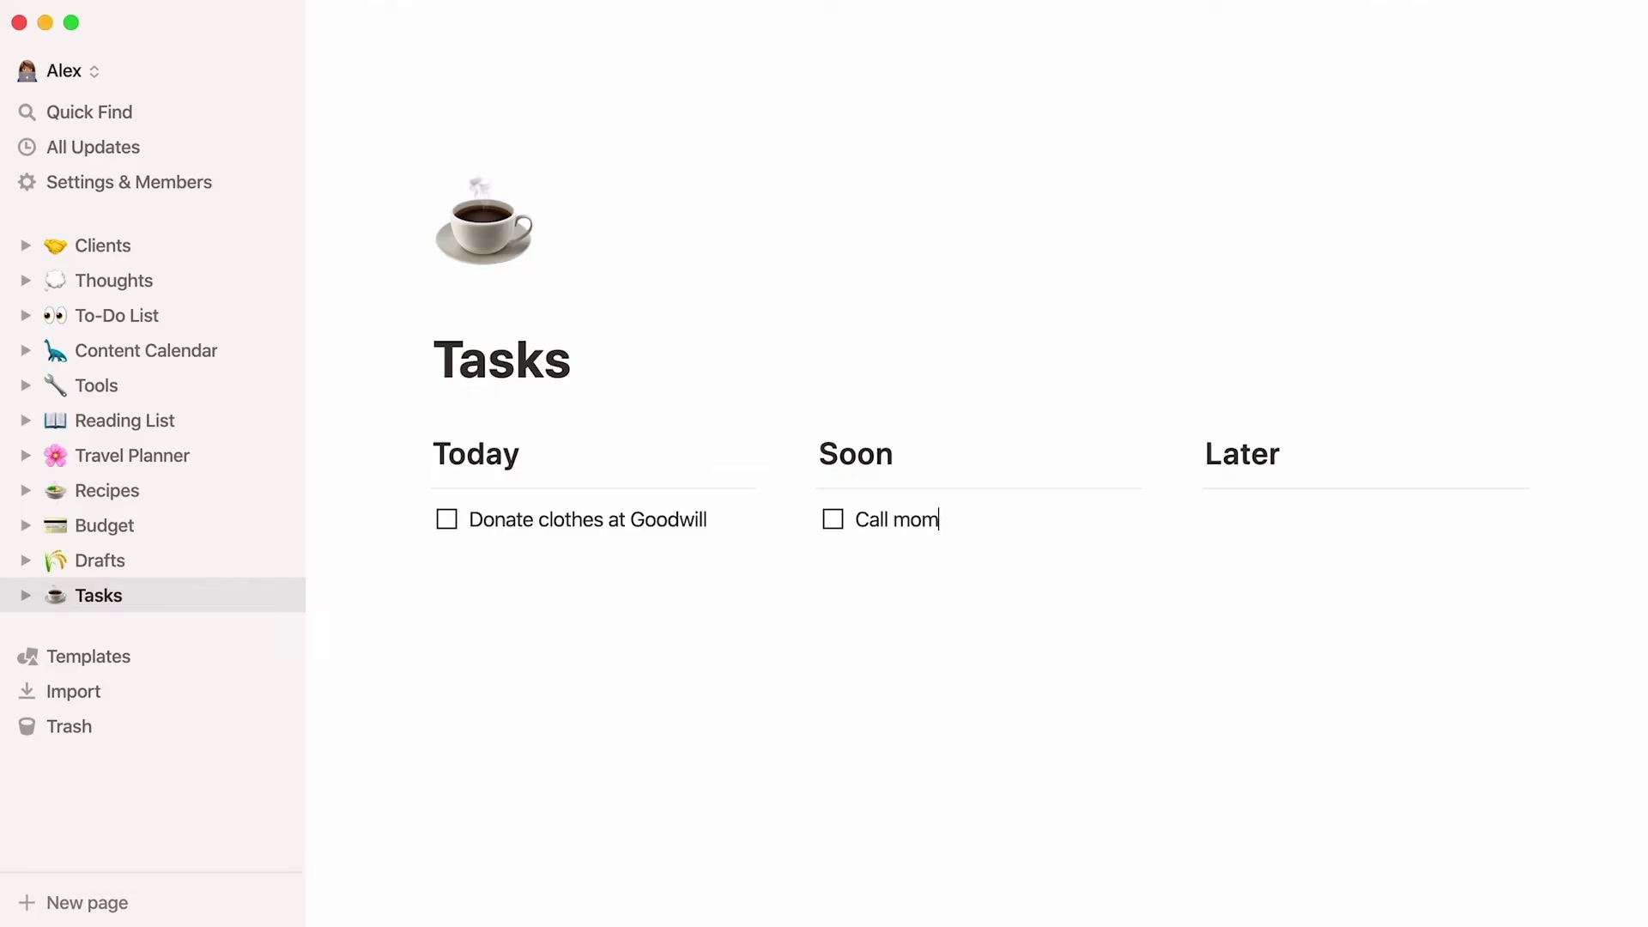
pyautogui.click(1242, 519)
pyautogui.write('Sign up for 5k')
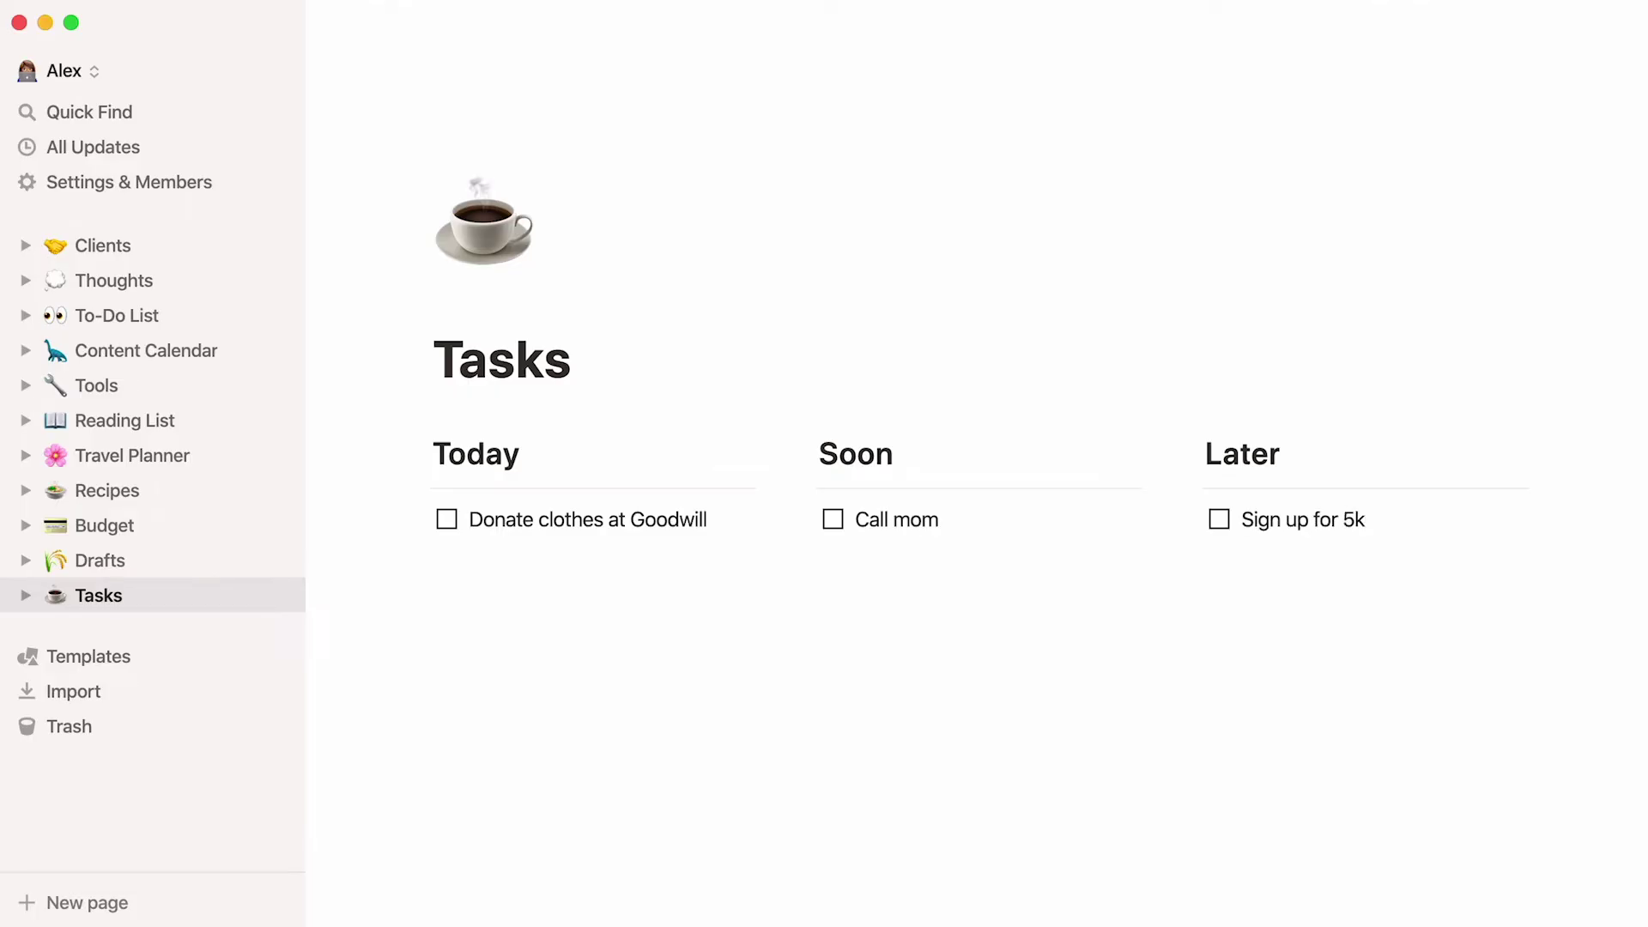
pyautogui.click(980, 526)
pyautogui.write('@')
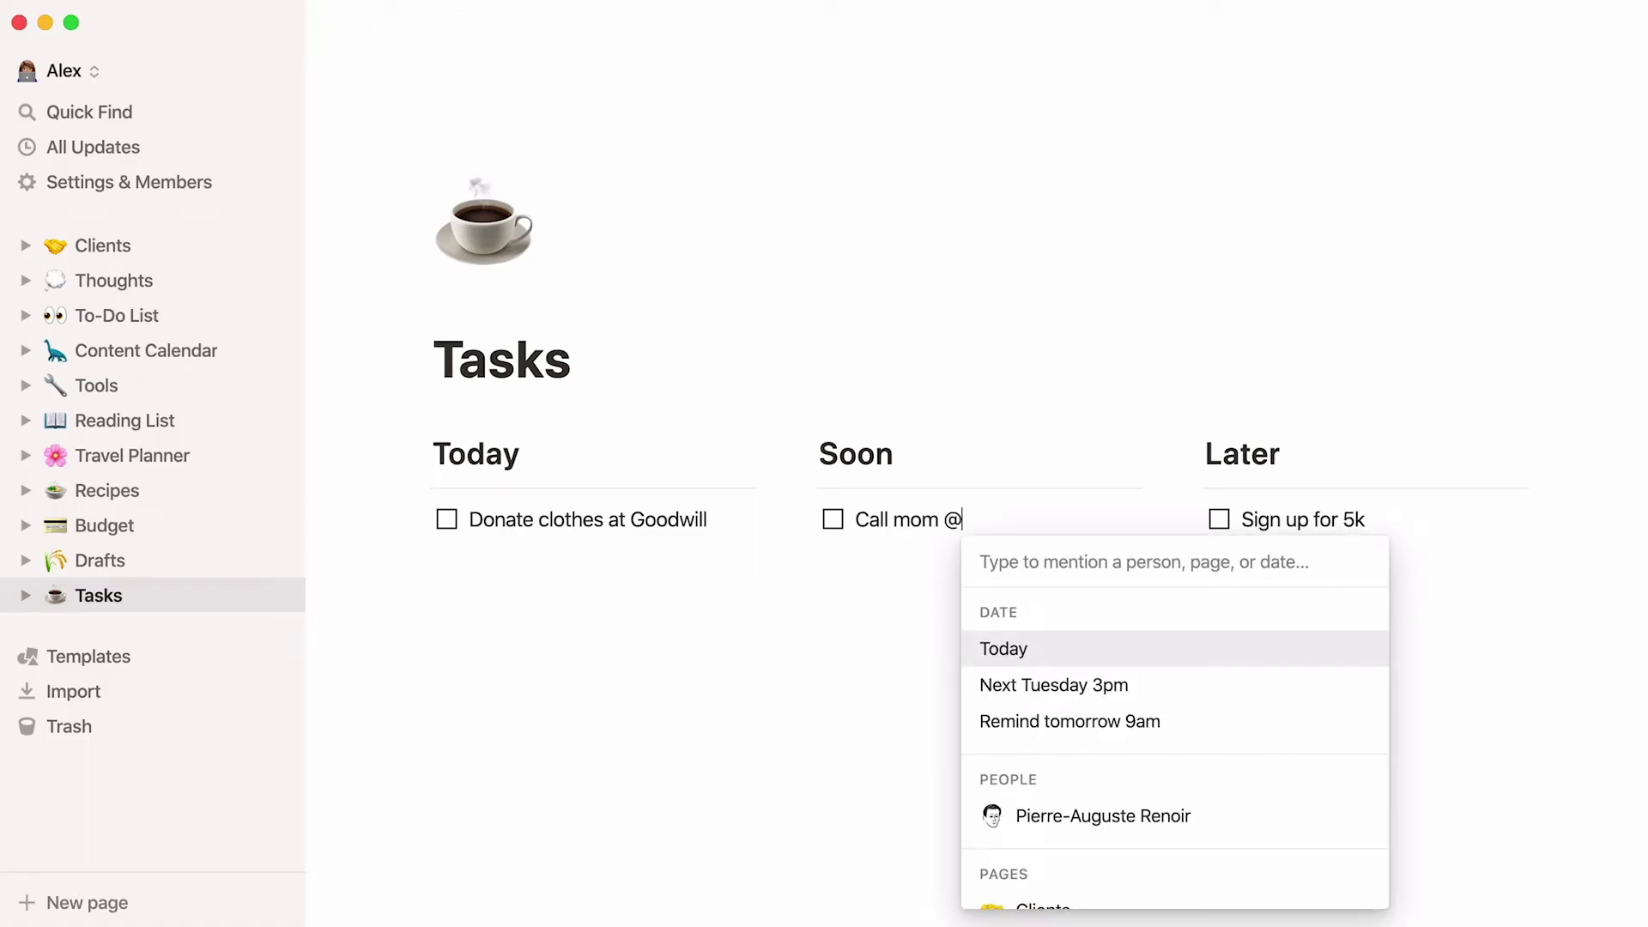
pyautogui.write('remind')
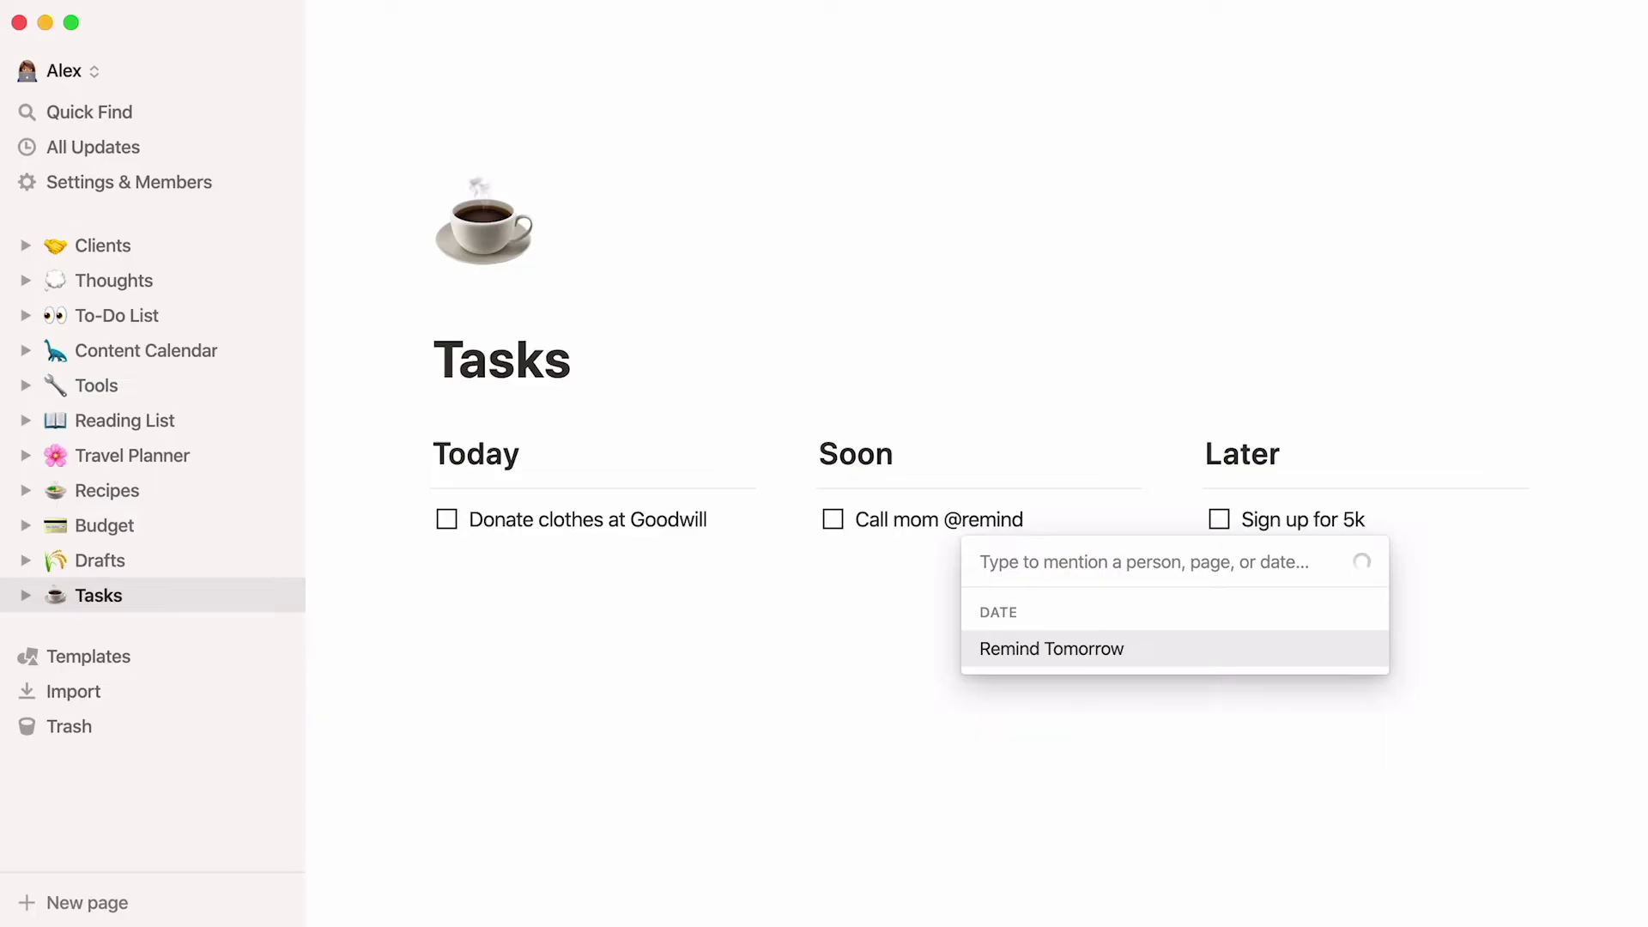
pyautogui.write(' tomorrow 4pm')
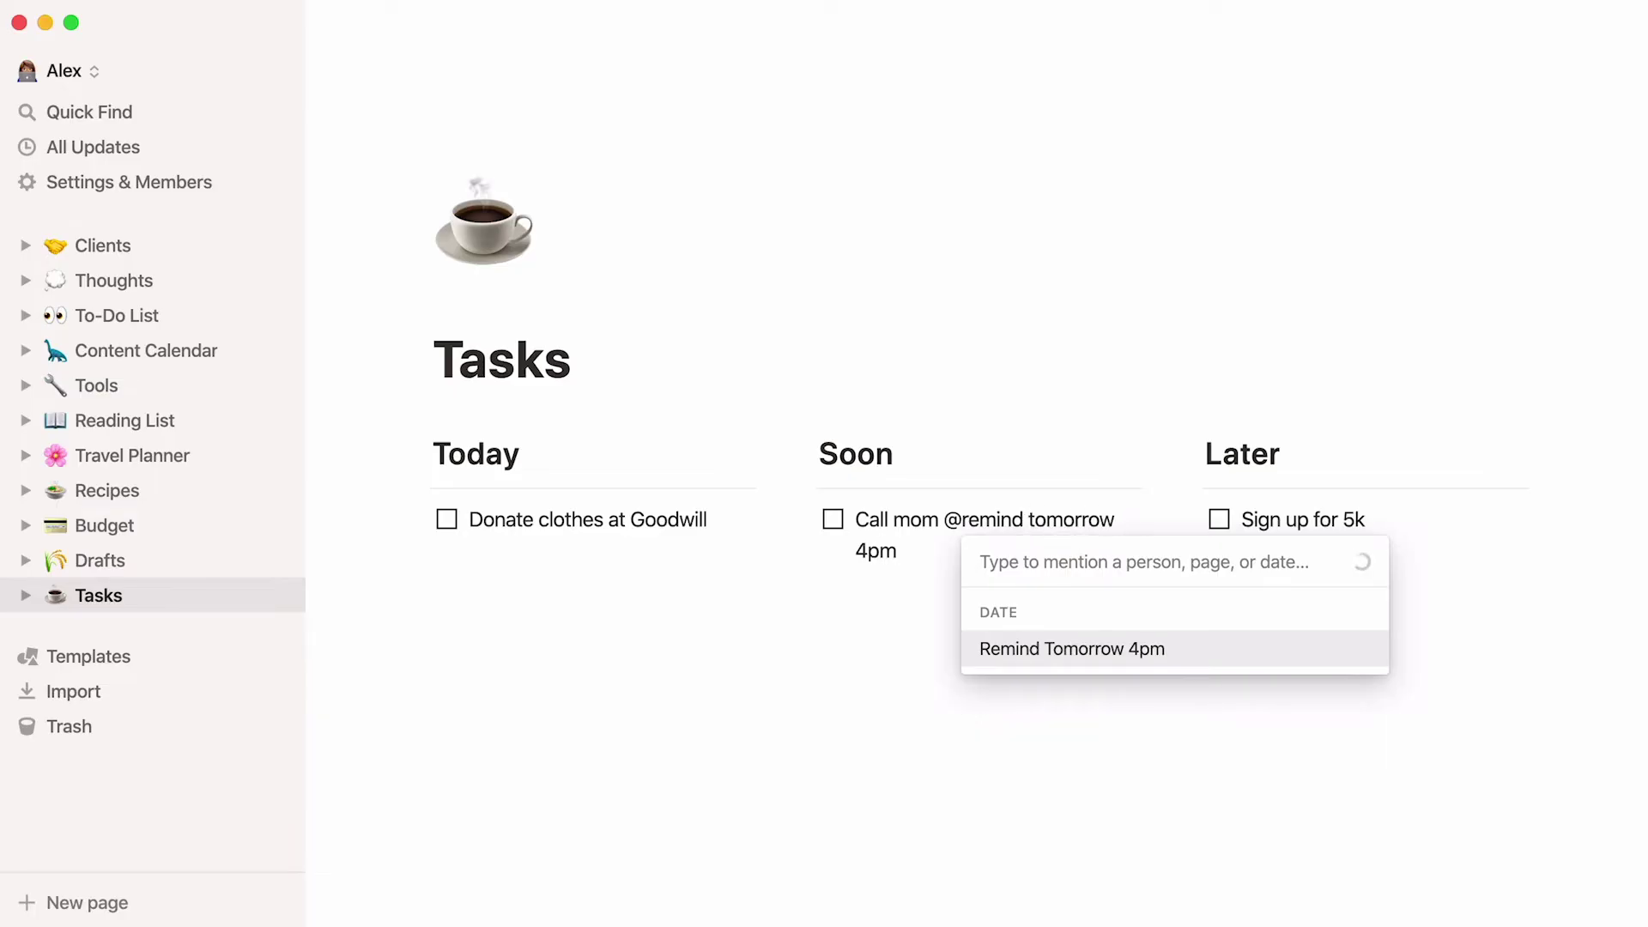
# Step: Confirm the Tomorrow 4pm reminder on Call mom and check it in workspace updates
pyautogui.press('Return')
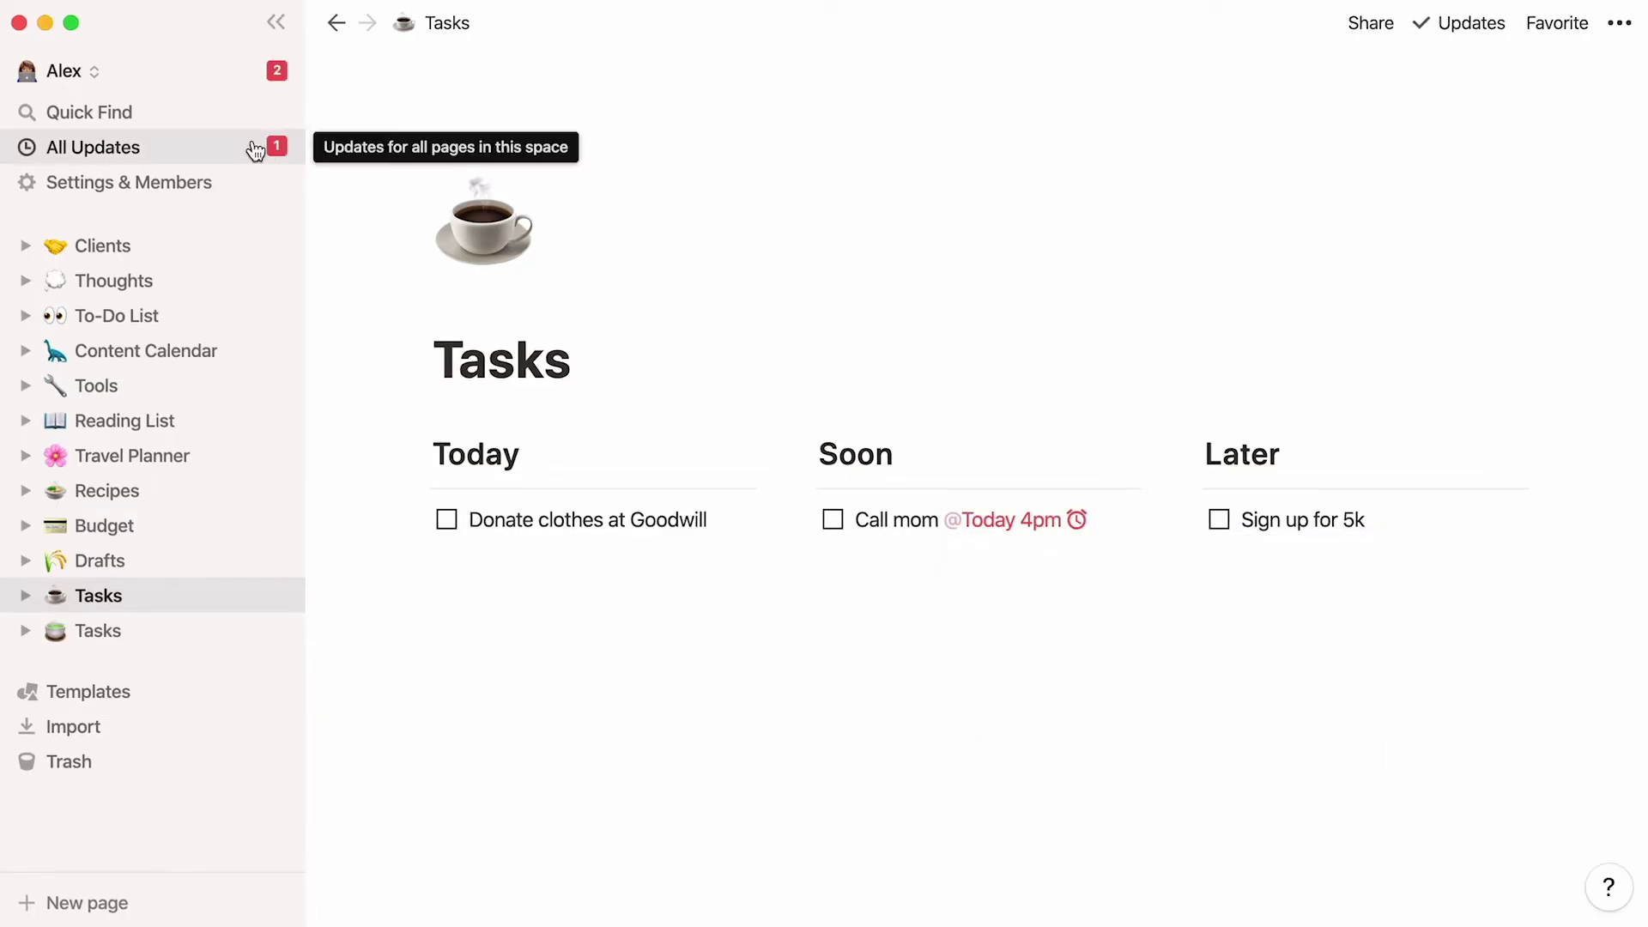
pyautogui.click(254, 146)
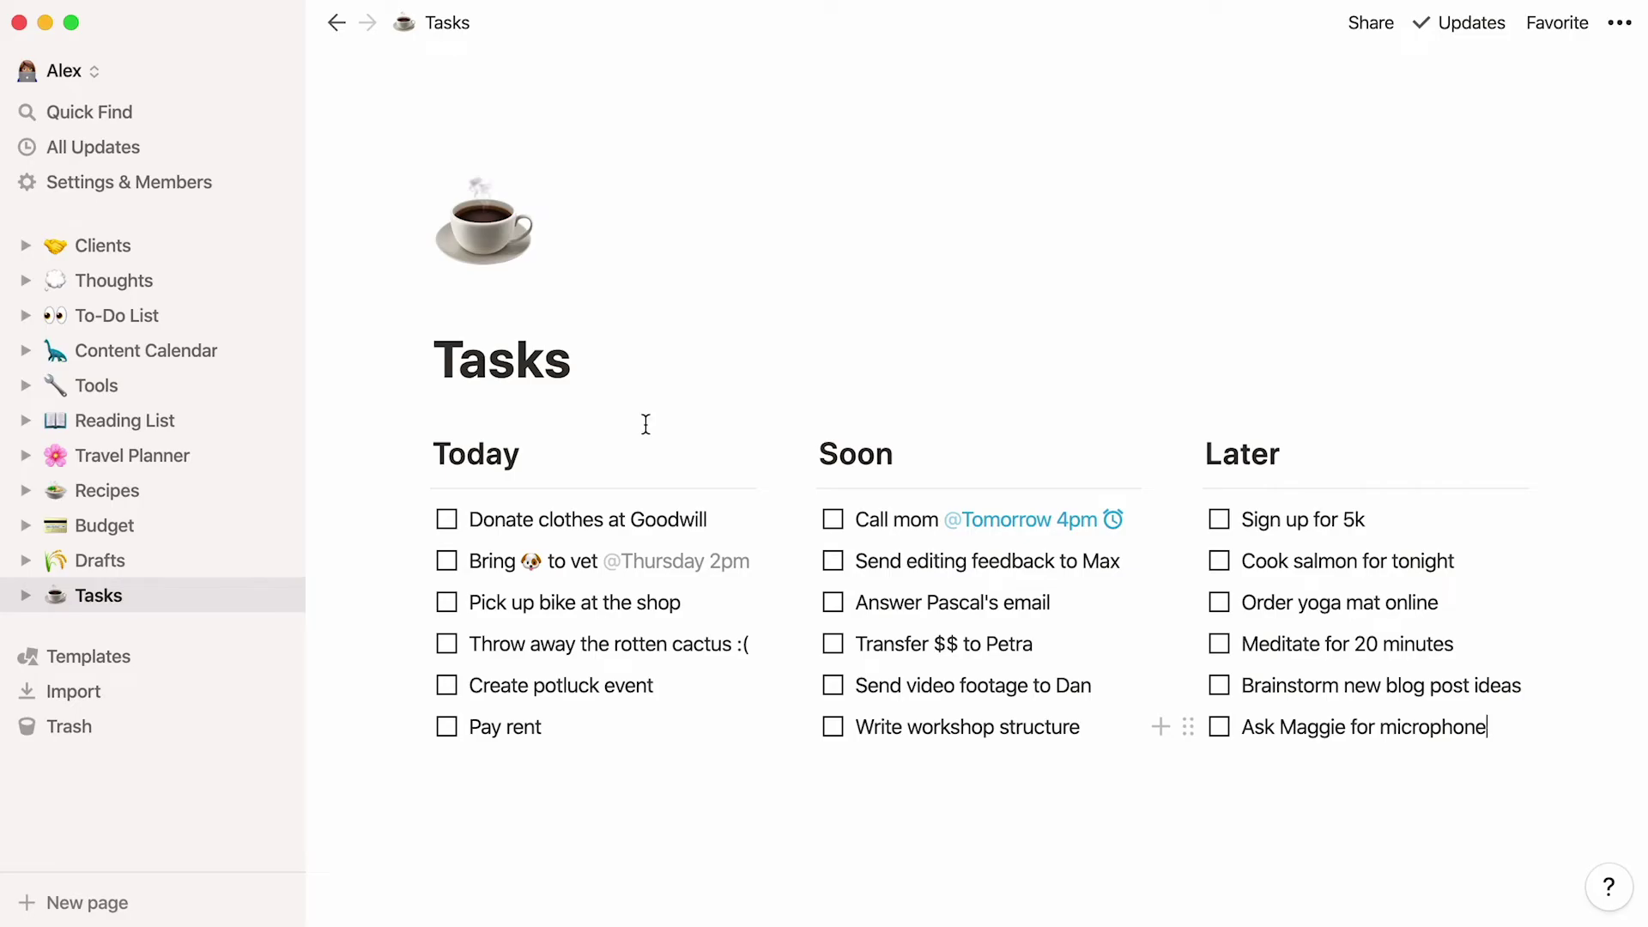
# Step: Check off Donate clothes at Goodwill, Throw away the rotten cactus :( and Pay rent under Today
pyautogui.click(446, 522)
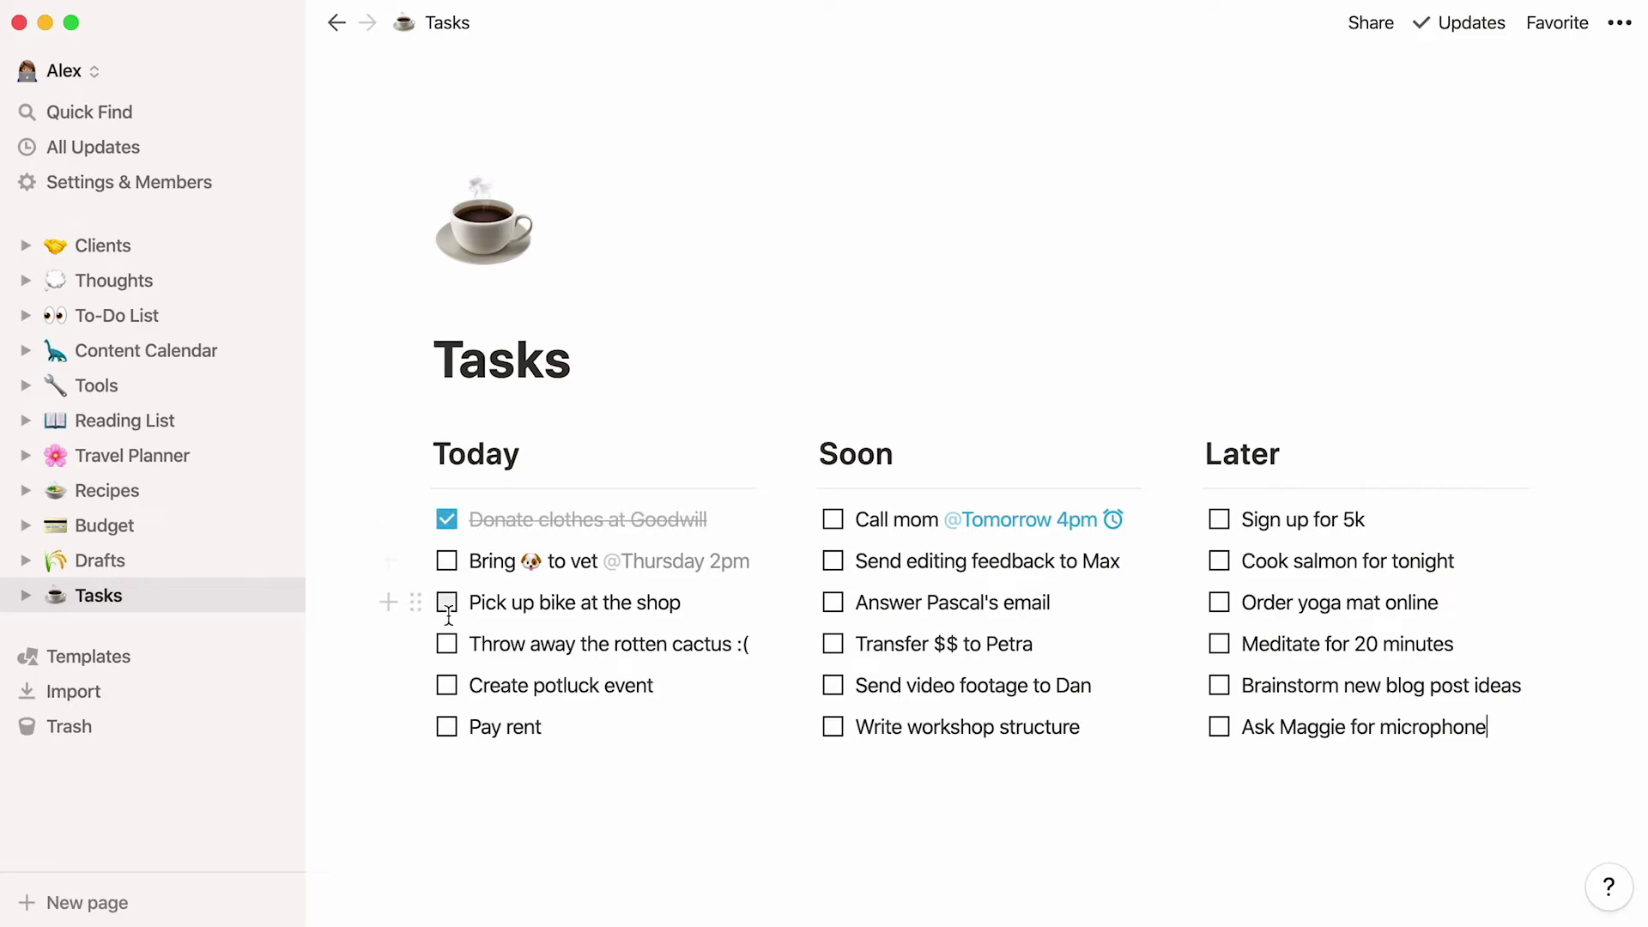
pyautogui.click(447, 644)
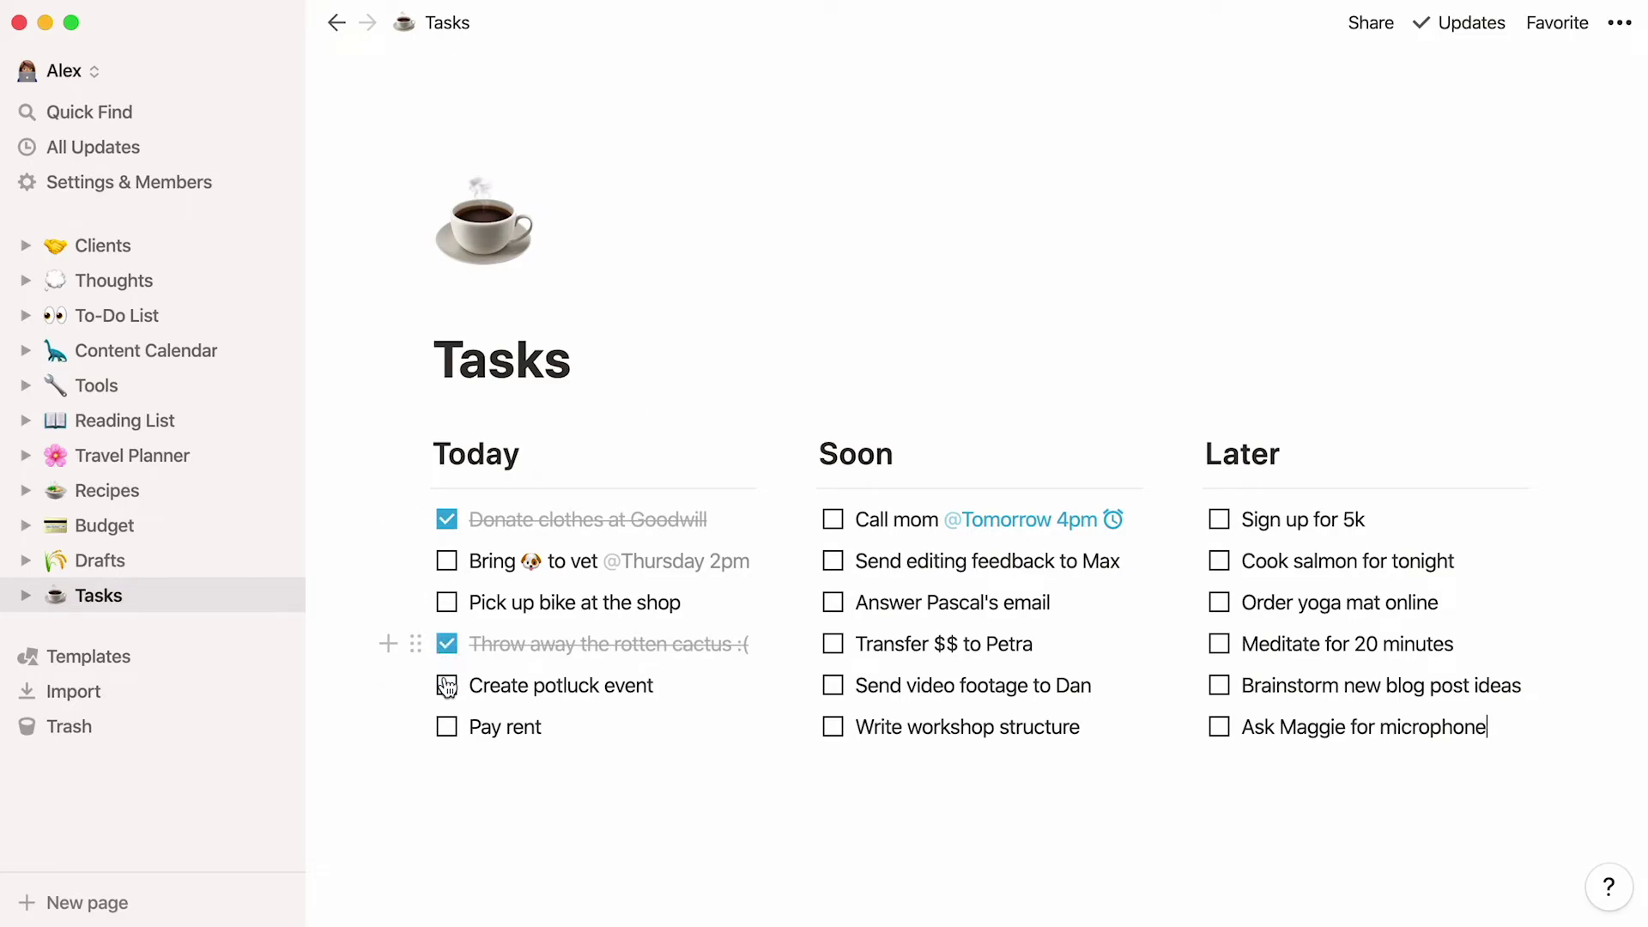
pyautogui.click(447, 727)
pyautogui.click(415, 727)
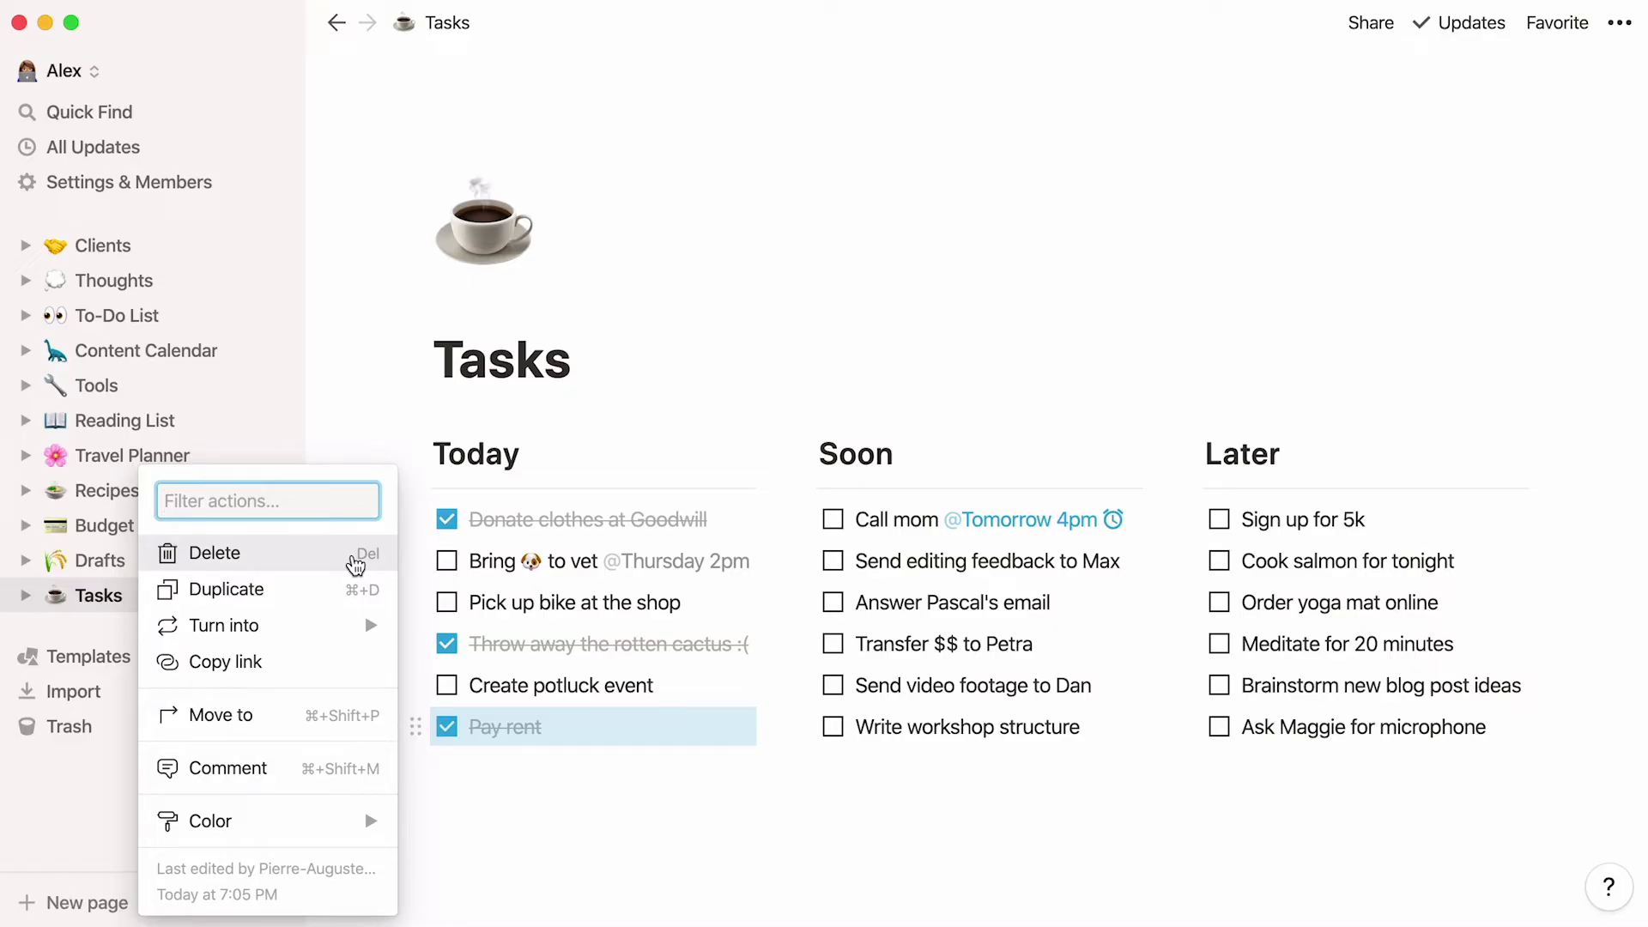
# Step: Insert an empty sub-page named Archive below the Tasks title, give it an inbox-tray icon, and return to Tasks
pyautogui.click(705, 365)
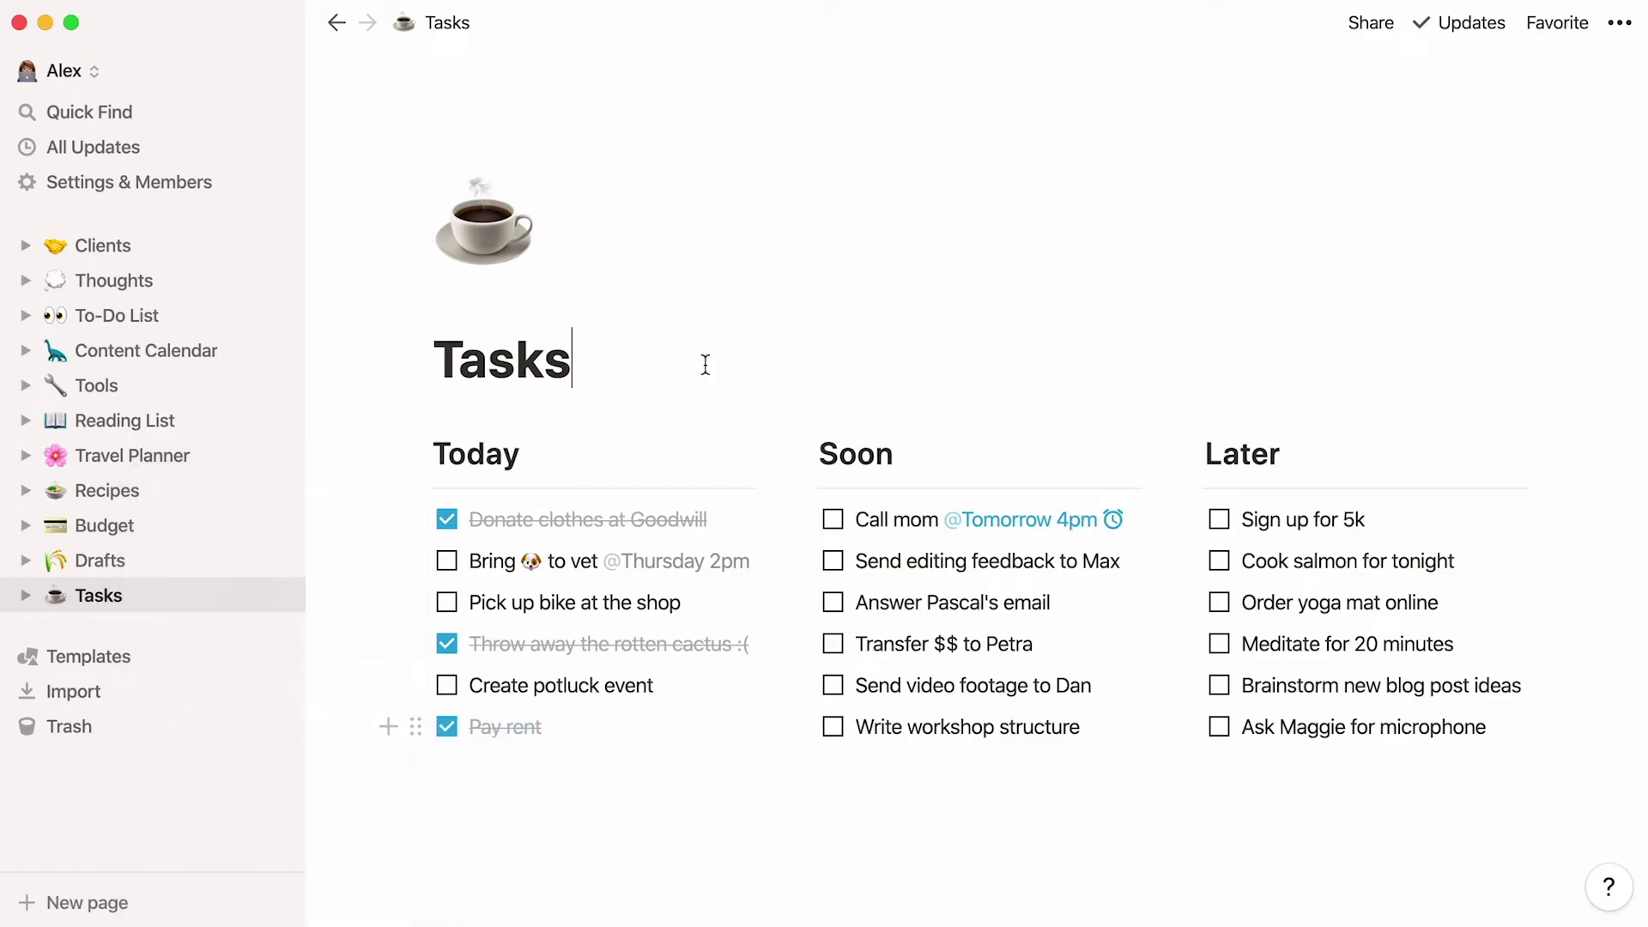
pyautogui.press('Return')
pyautogui.write('/')
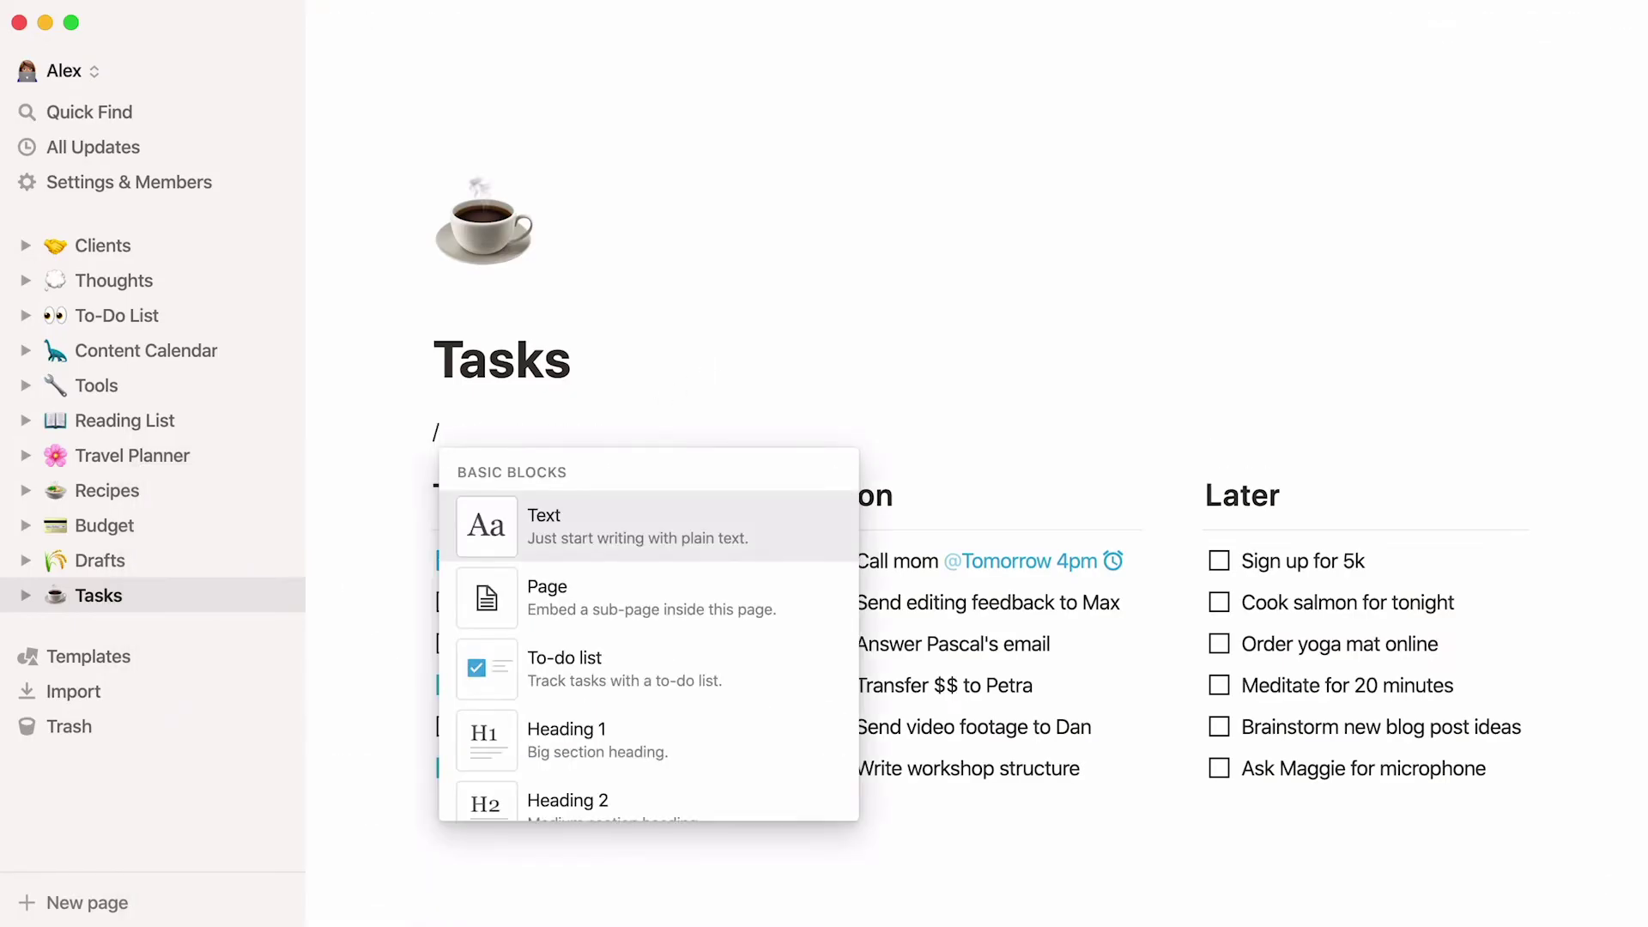
pyautogui.write('page')
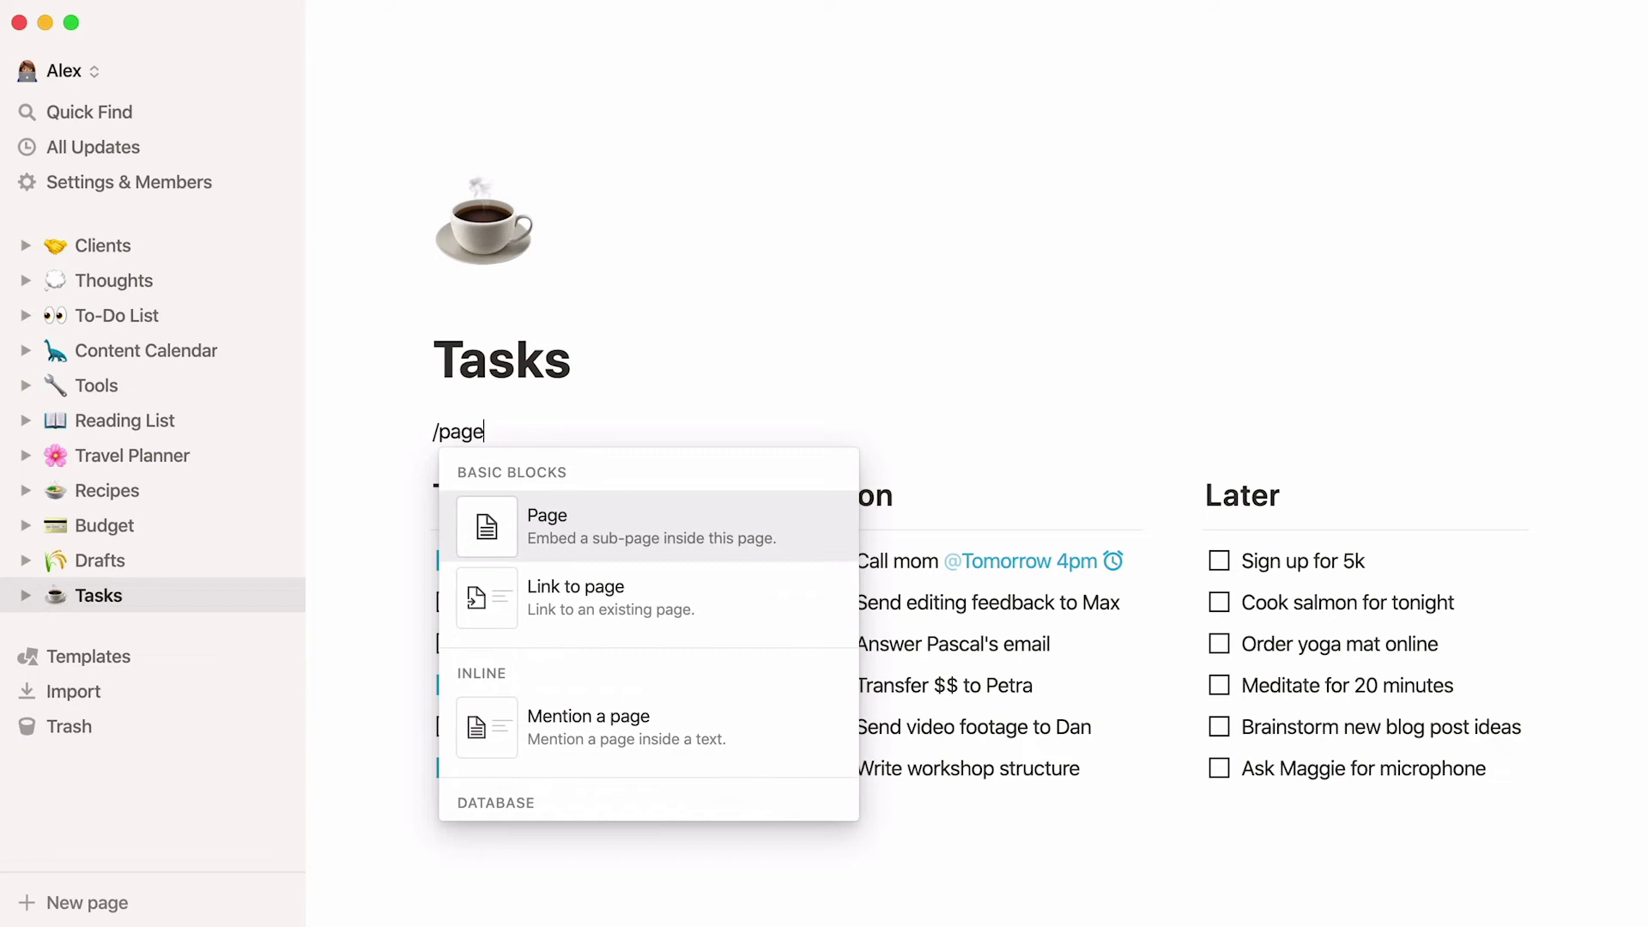
pyautogui.press('Return')
pyautogui.write('Archive')
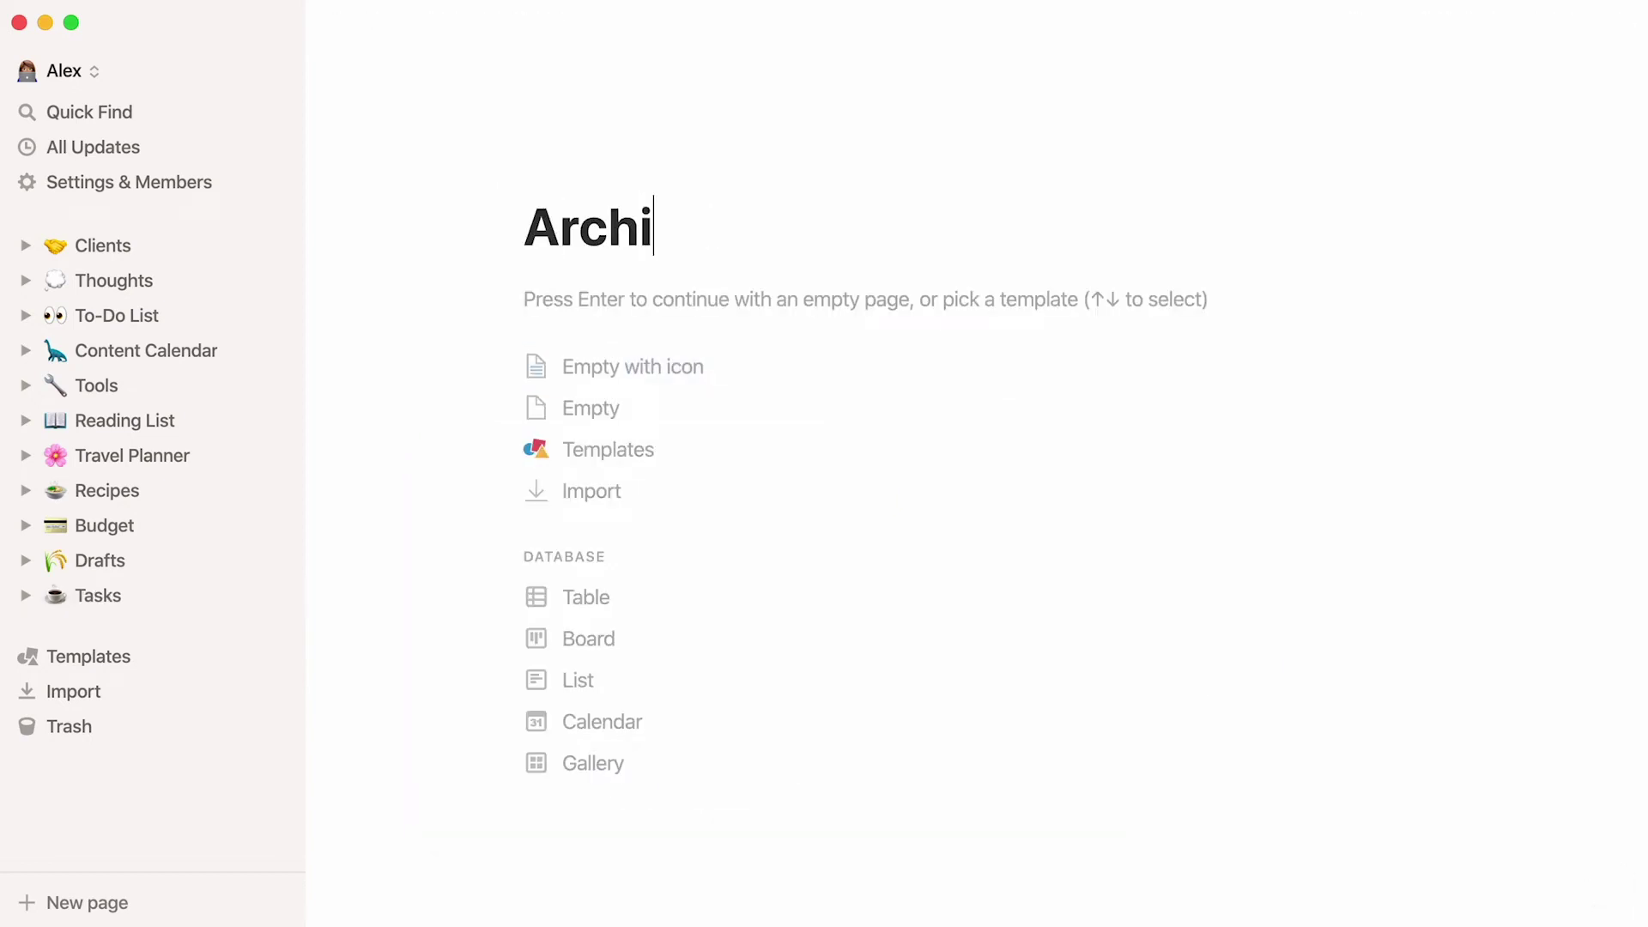
pyautogui.click(700, 367)
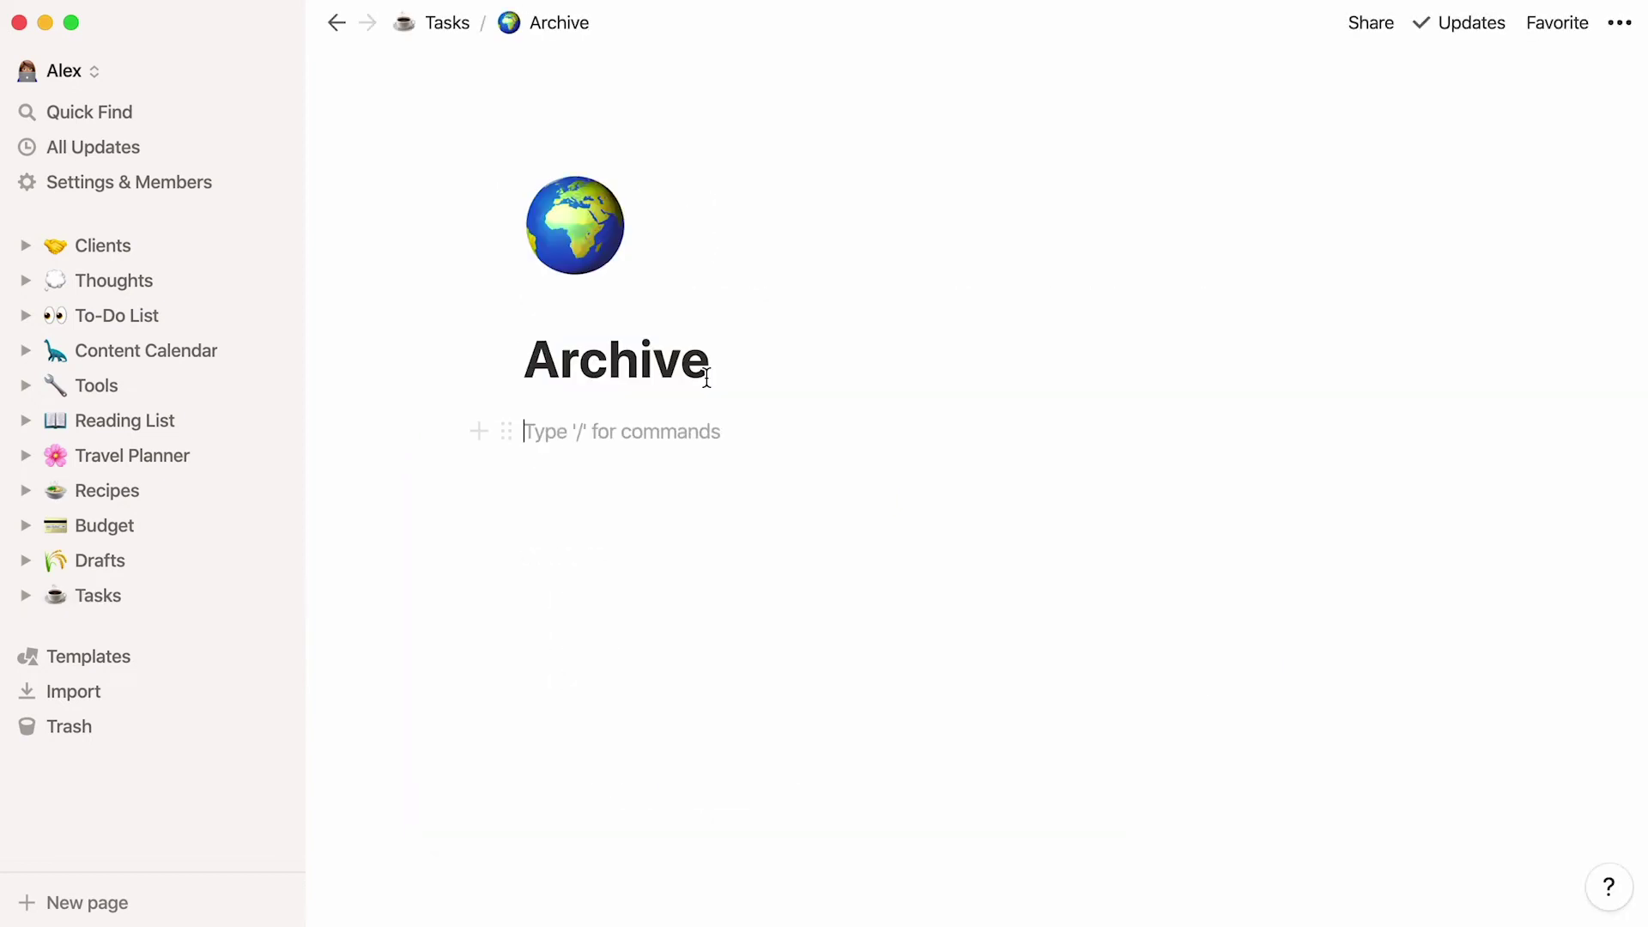
pyautogui.click(608, 247)
pyautogui.click(505, 453)
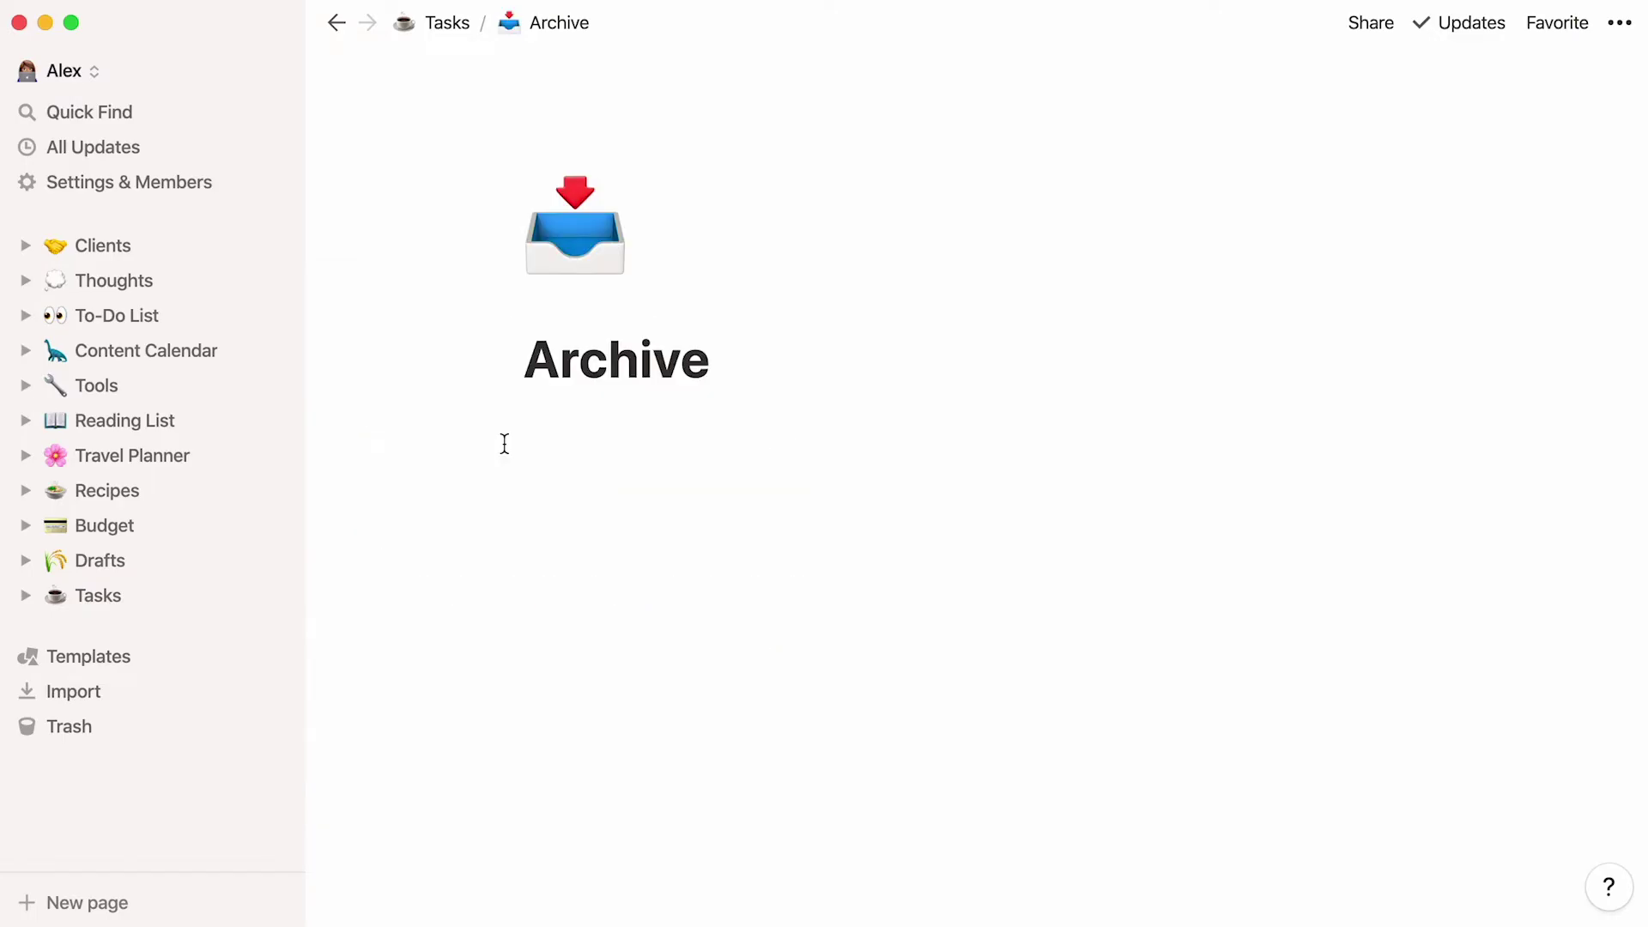
pyautogui.click(155, 595)
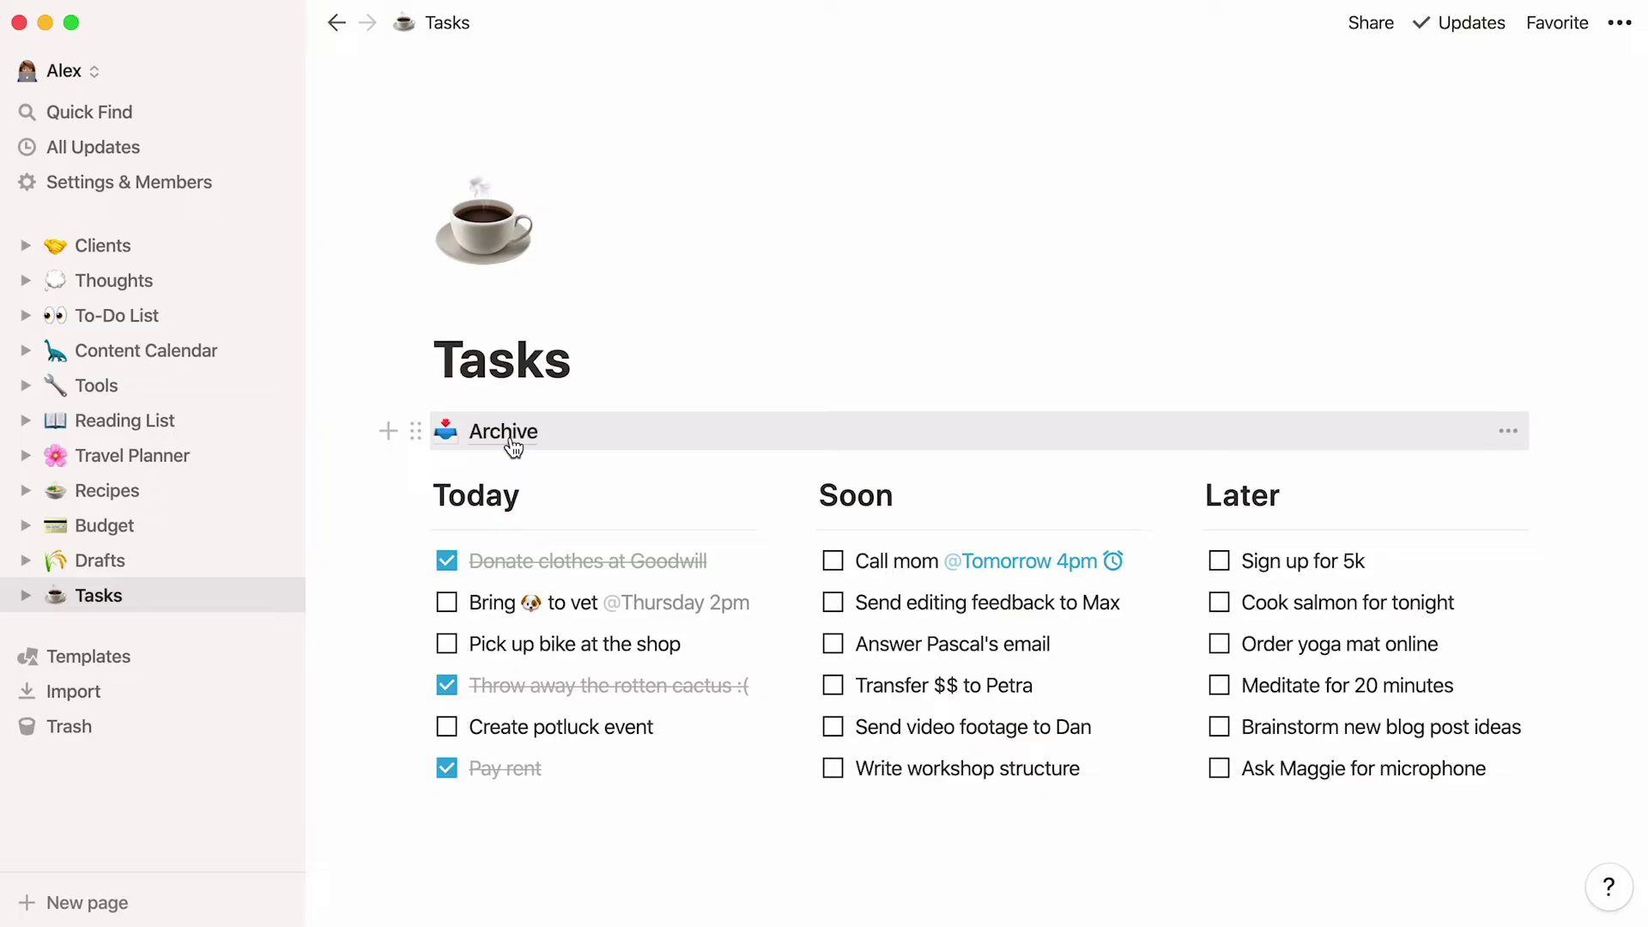
# Step: Drag the three checked tasks onto the Archive link and move Create potluck event to the bottom of Soon
pyautogui.moveTo(417, 561); pyautogui.dragTo(453, 444)
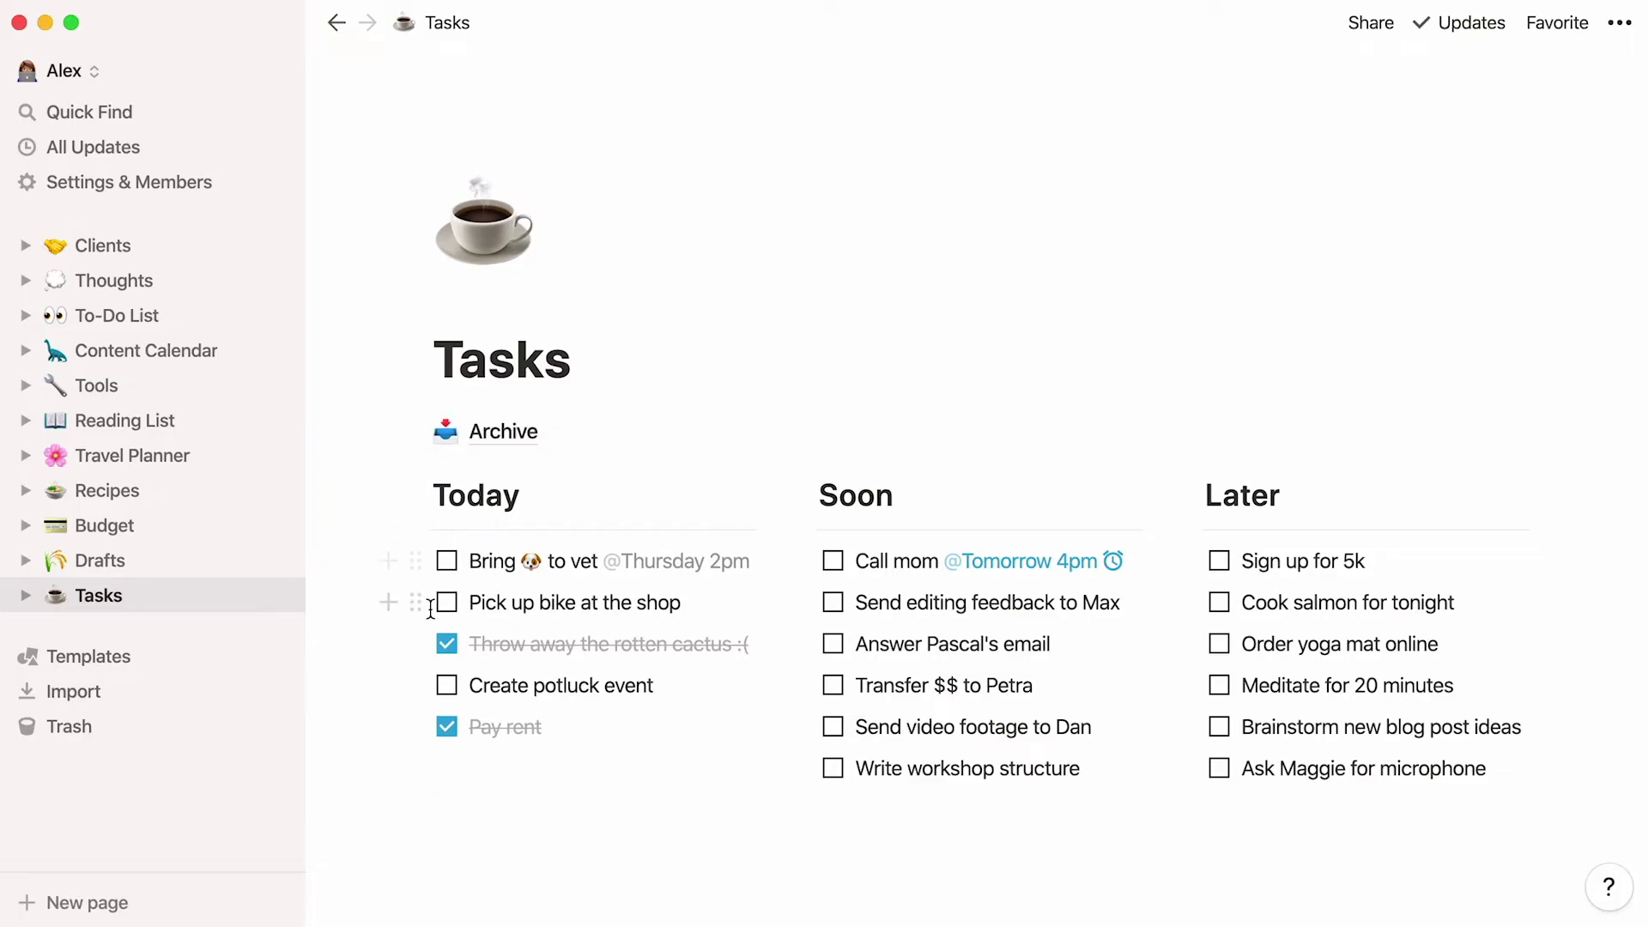
pyautogui.moveTo(417, 644); pyautogui.dragTo(446, 440)
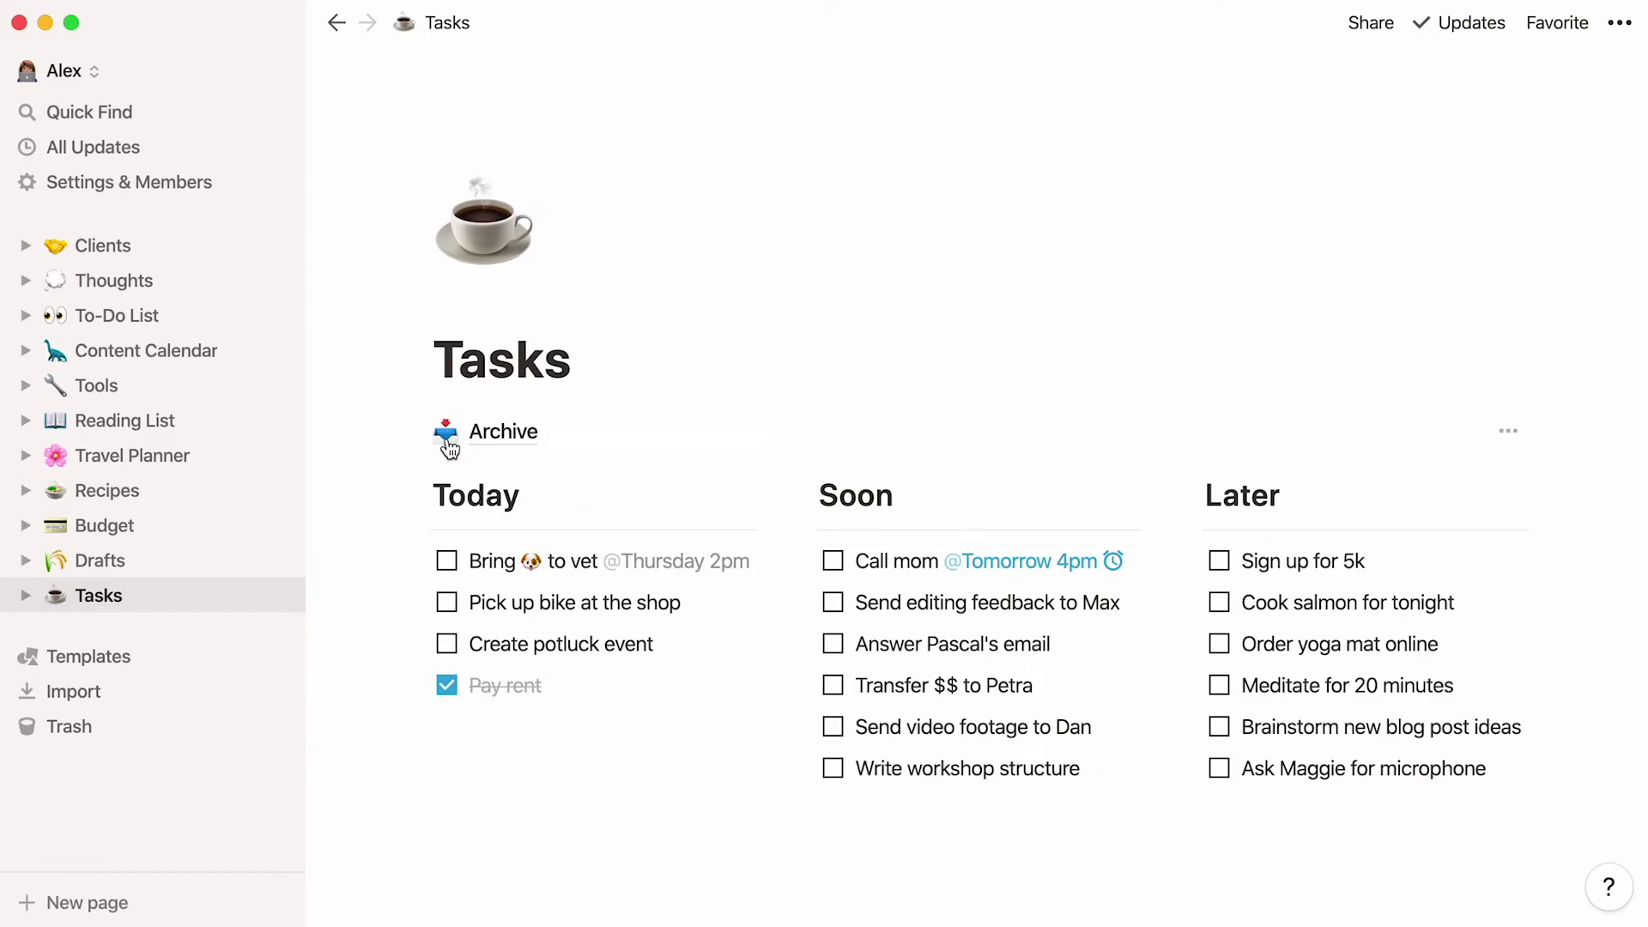
pyautogui.moveTo(418, 685); pyautogui.dragTo(439, 444)
pyautogui.moveTo(415, 644); pyautogui.dragTo(836, 796)
pyautogui.press('Escape')
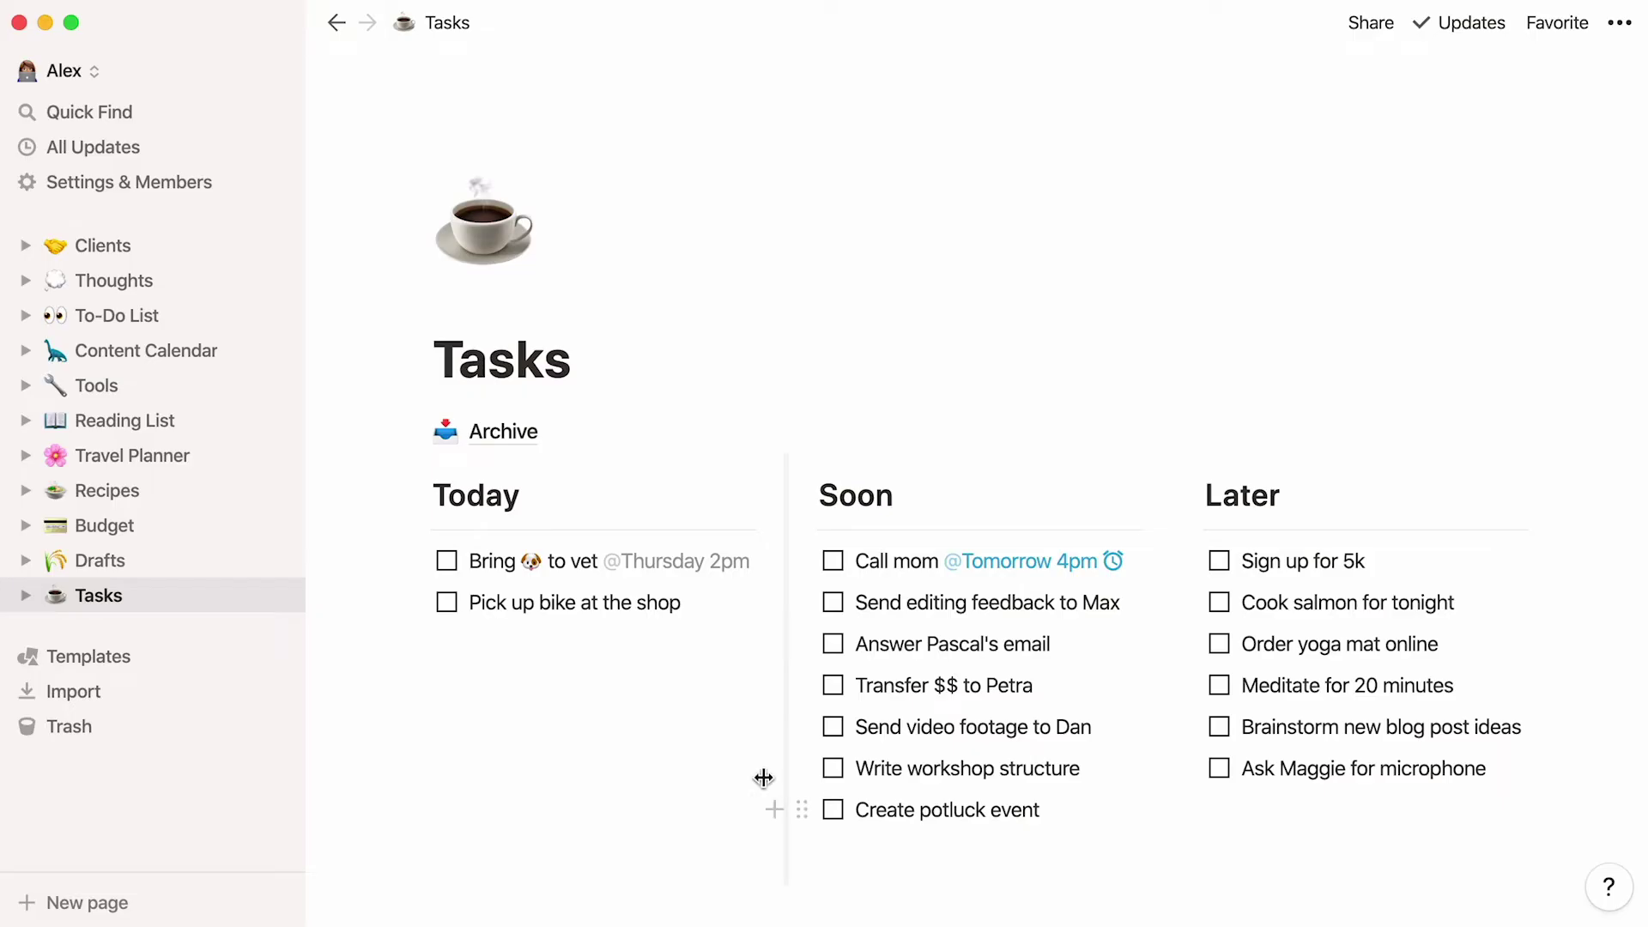
# Step: Preview the Task List template from the Personal templates
pyautogui.click(192, 666)
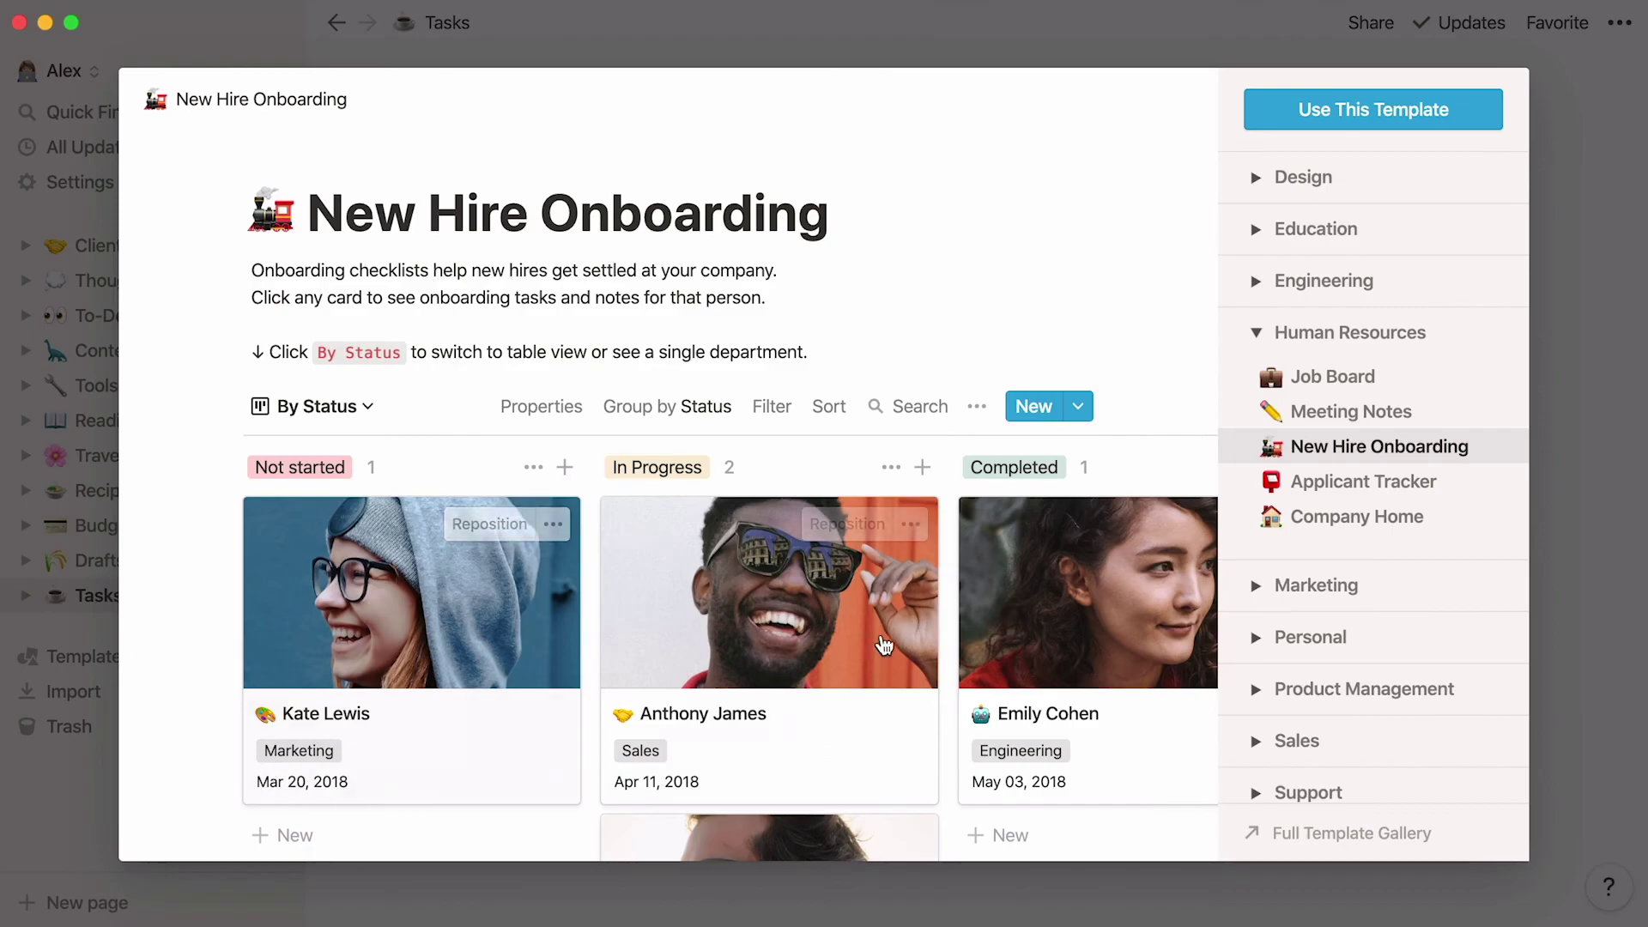
pyautogui.click(1250, 632)
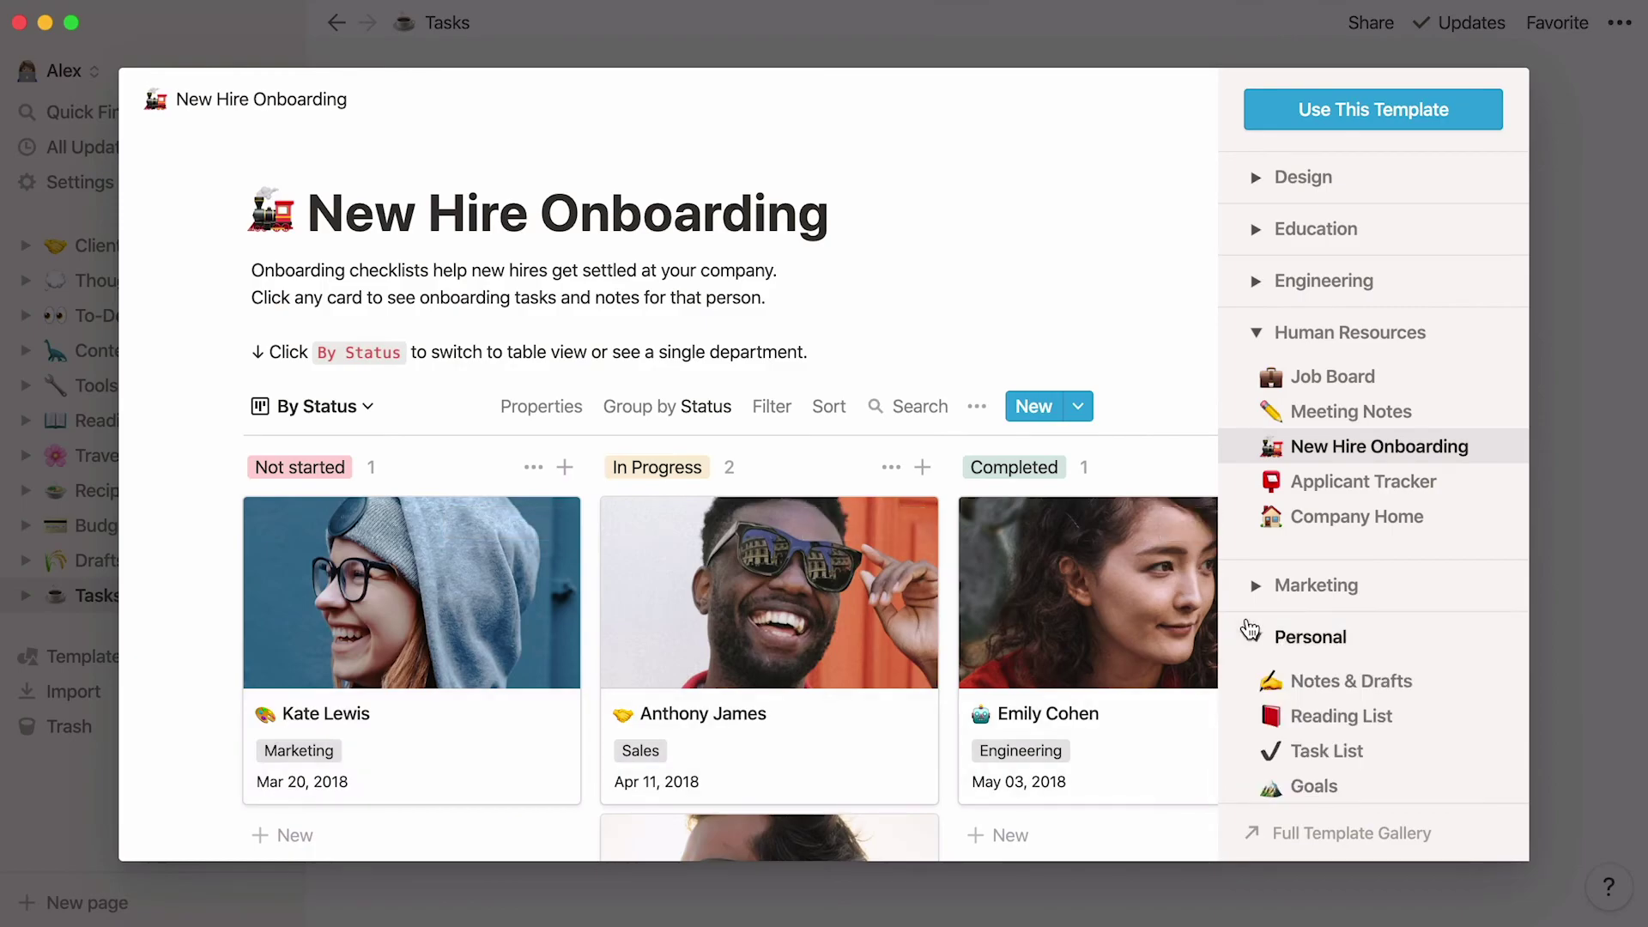
pyautogui.click(1258, 750)
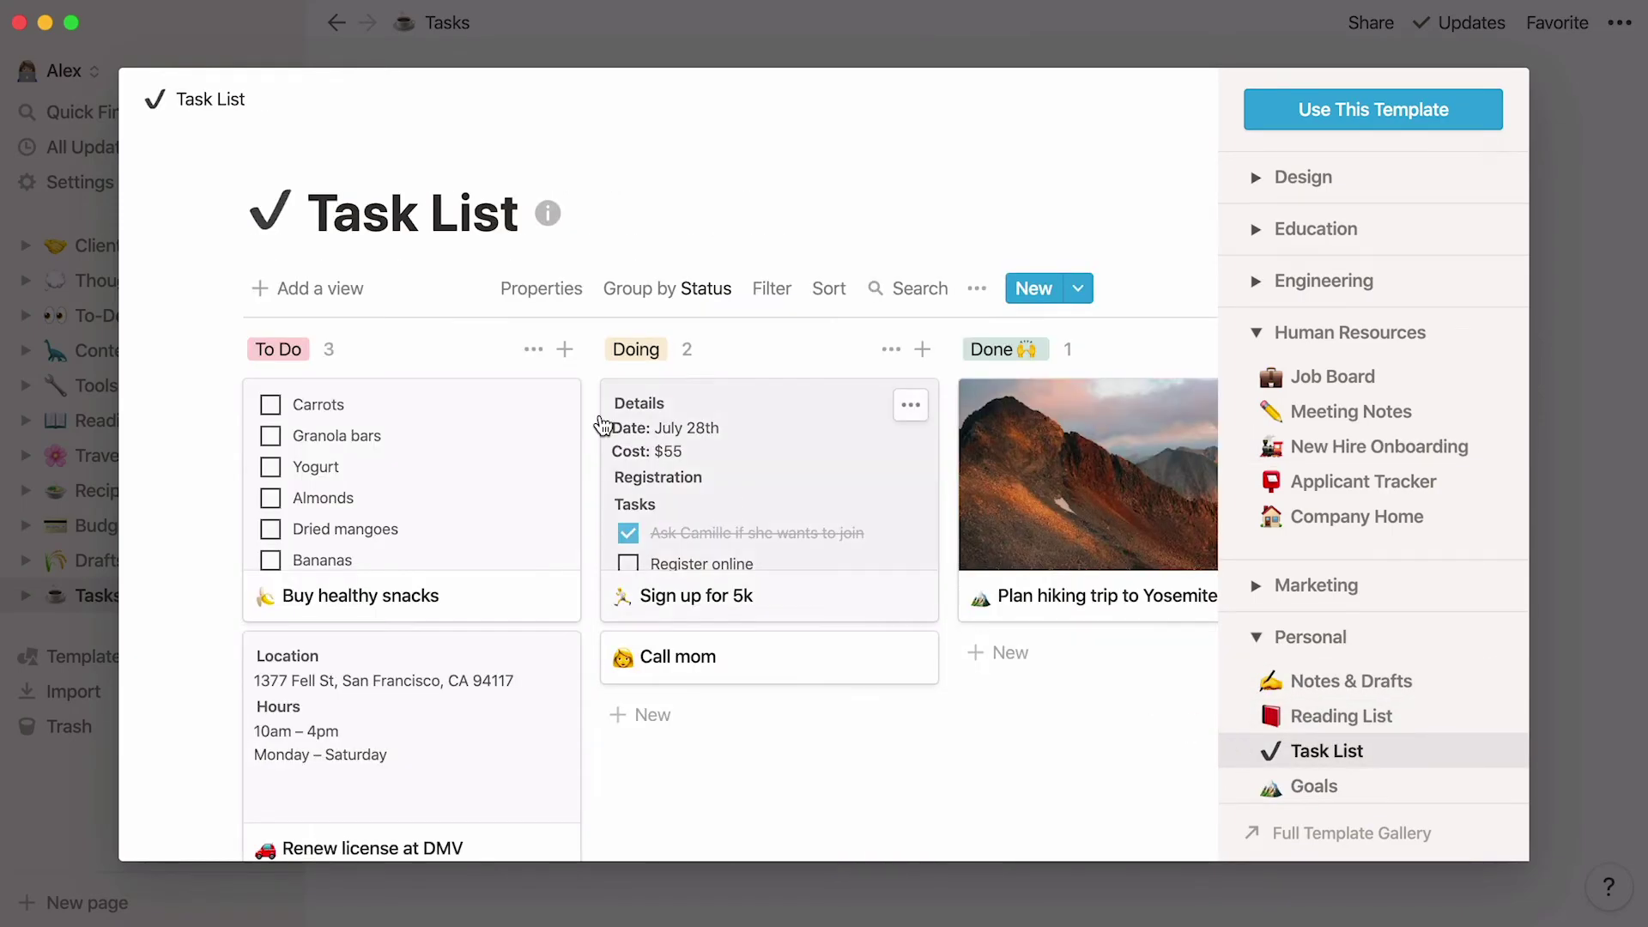
# Step: Give the template a tea-bowl icon, rename it Tasks, and create the page from it
pyautogui.click(270, 211)
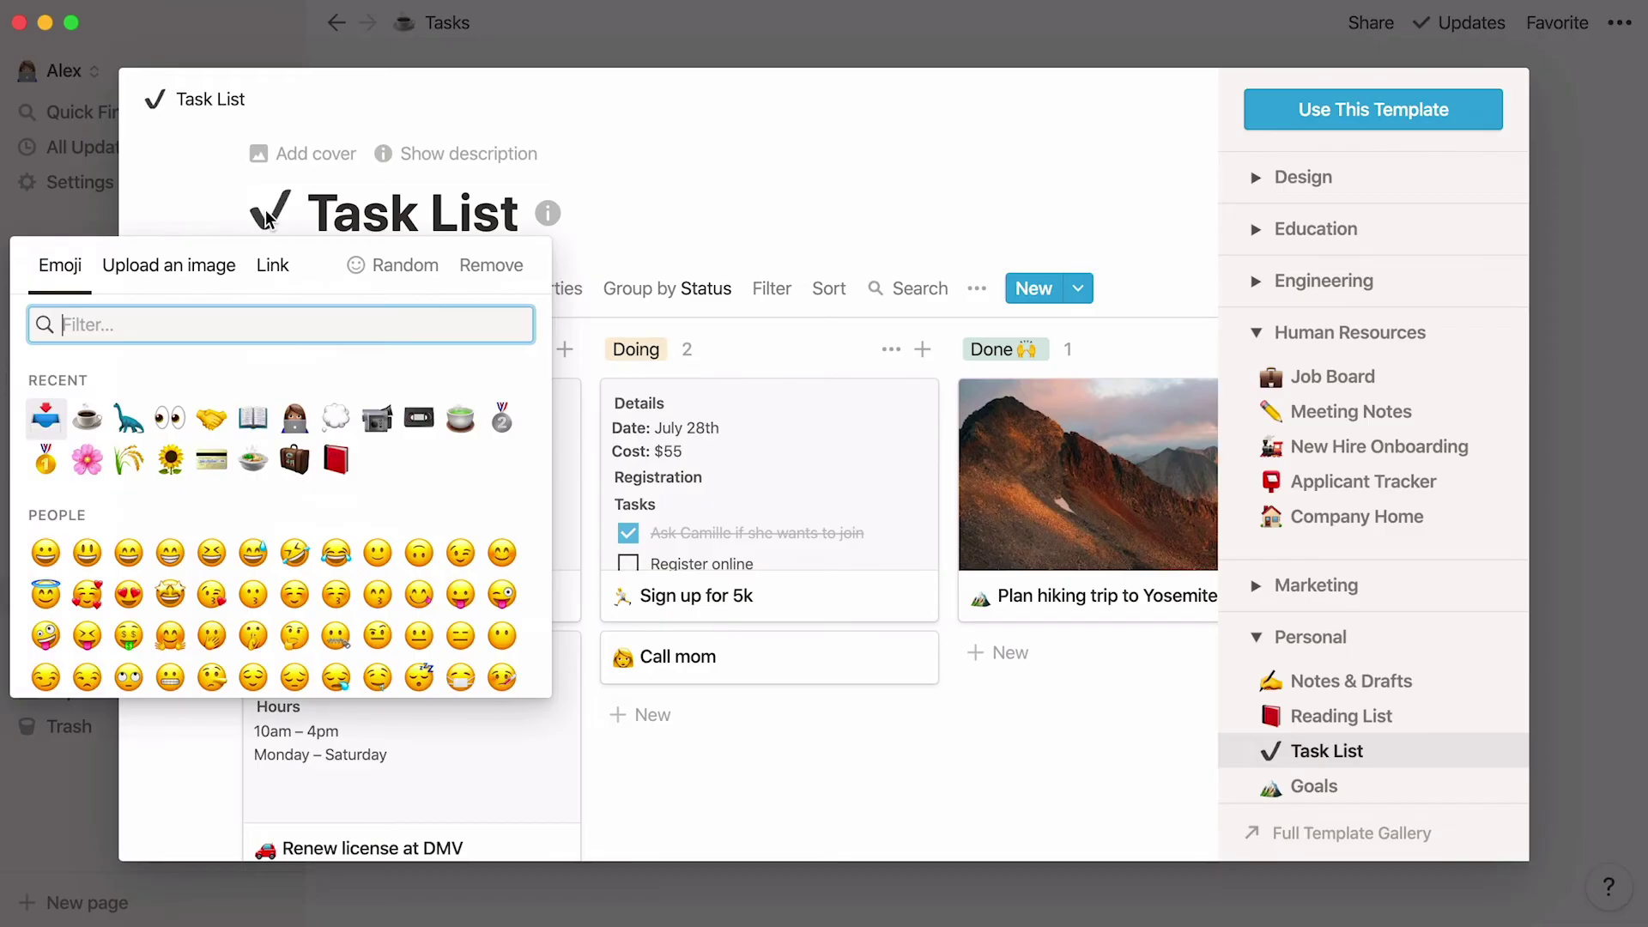
pyautogui.click(458, 412)
pyautogui.click(518, 214)
pyautogui.press('BackSpace')
pyautogui.press('BackSpace')
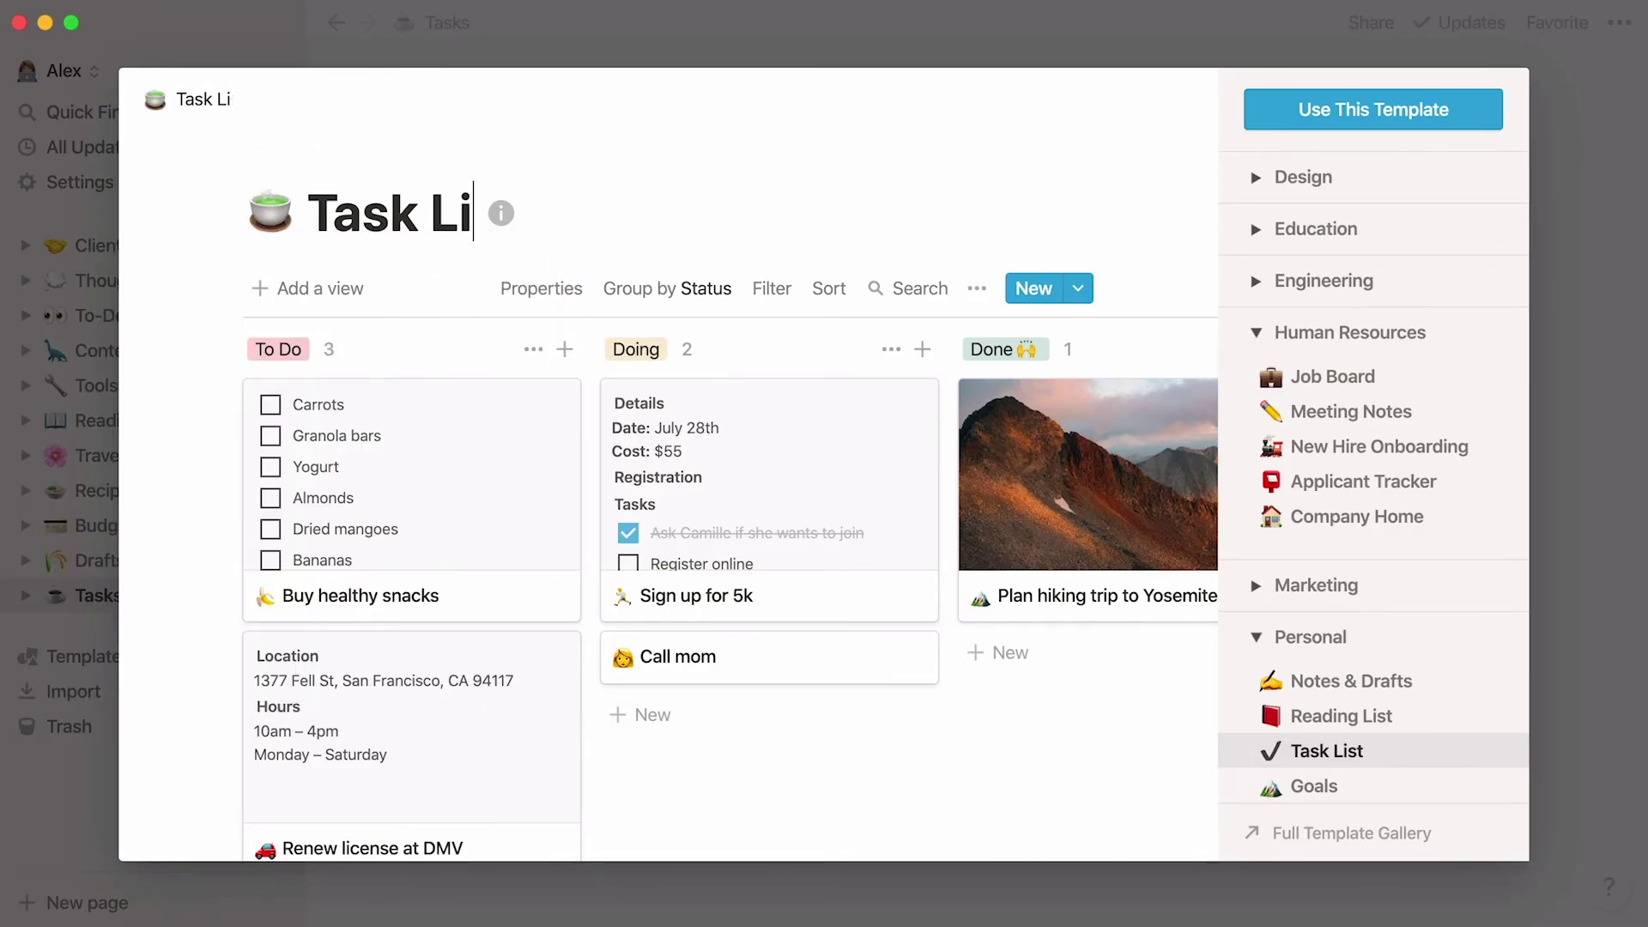
pyautogui.press('BackSpace')
pyautogui.press('BackSpace')
pyautogui.press('BackSpace')
pyautogui.write('s')
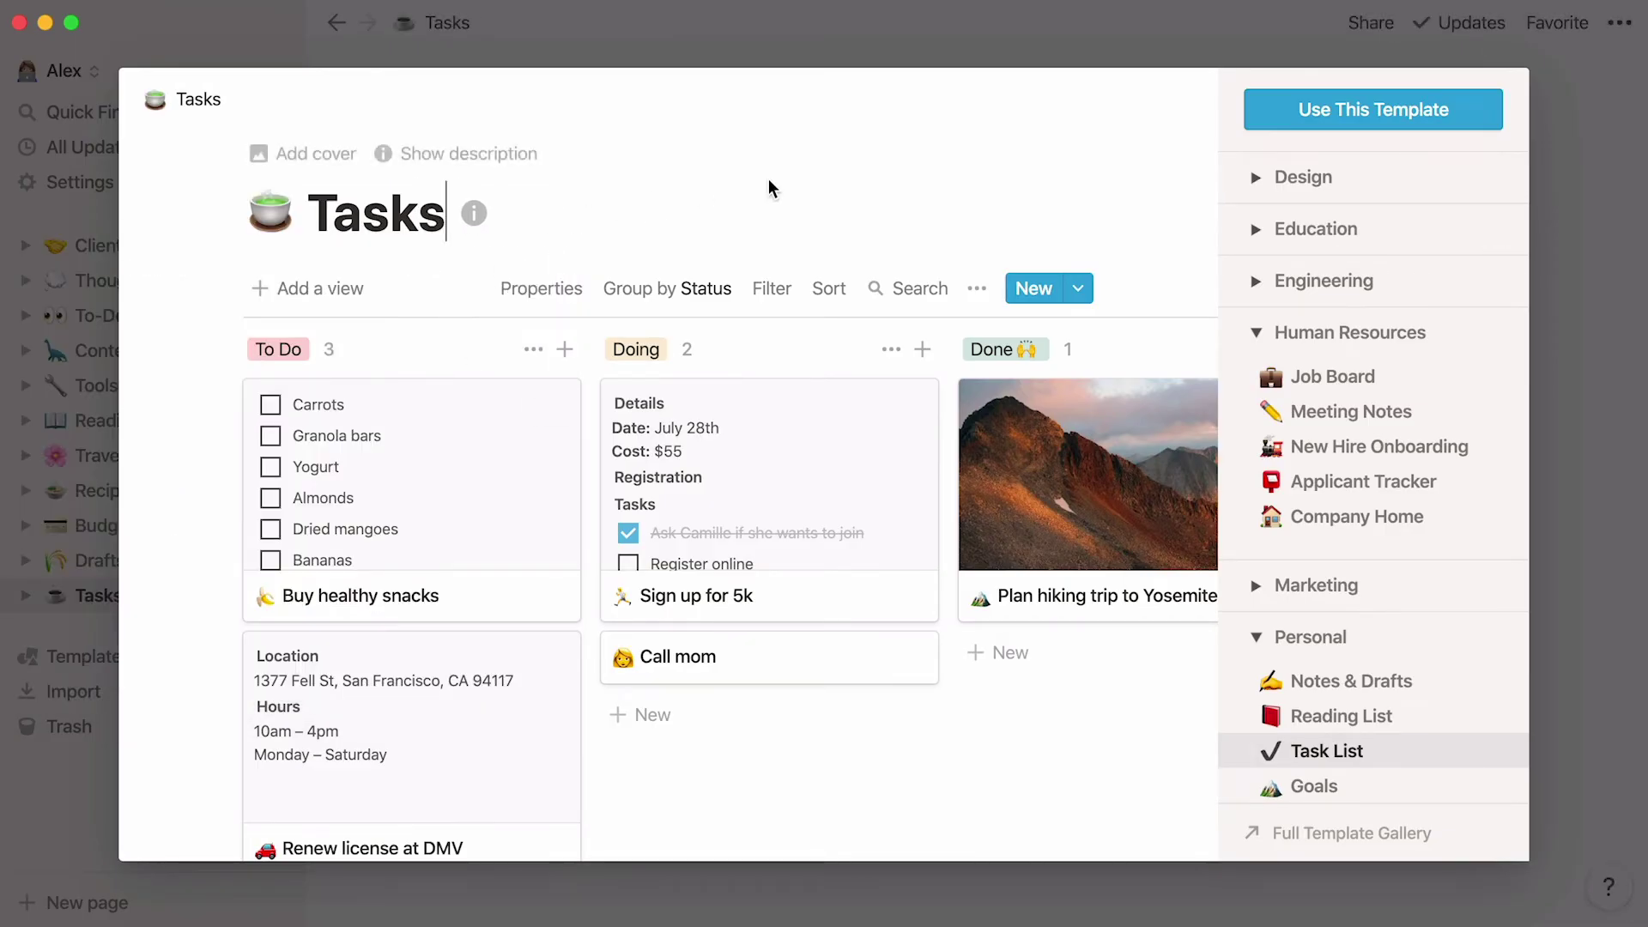
pyautogui.click(1265, 114)
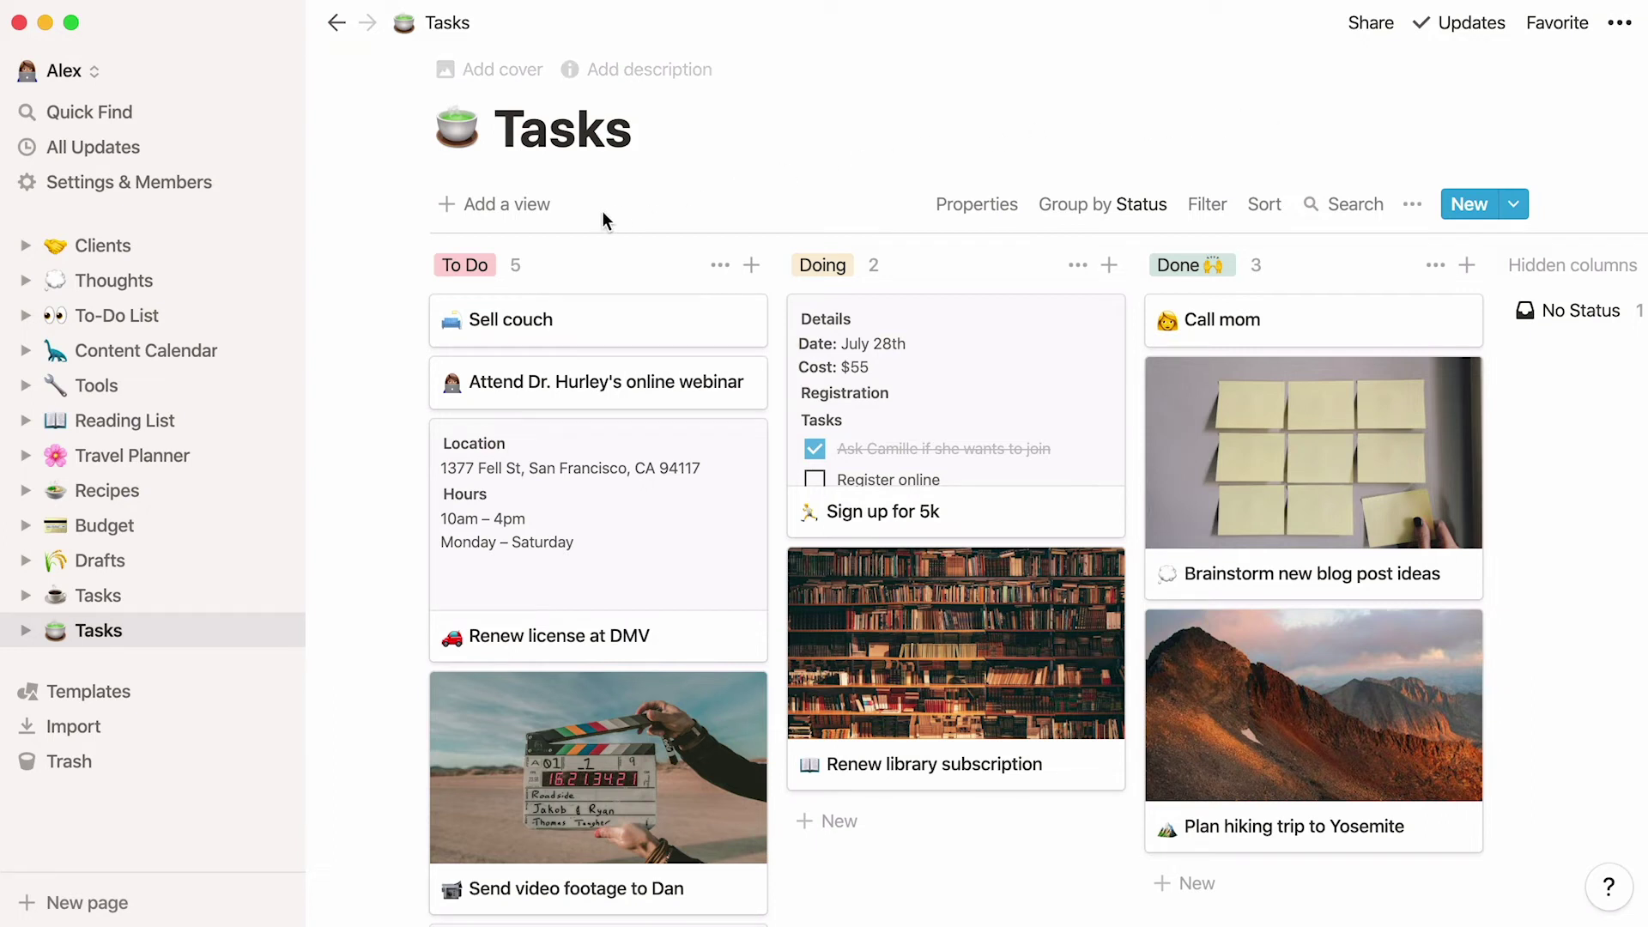
# Step: Dismiss the Add a view options and open the Sell couch card from the board
pyautogui.click(548, 212)
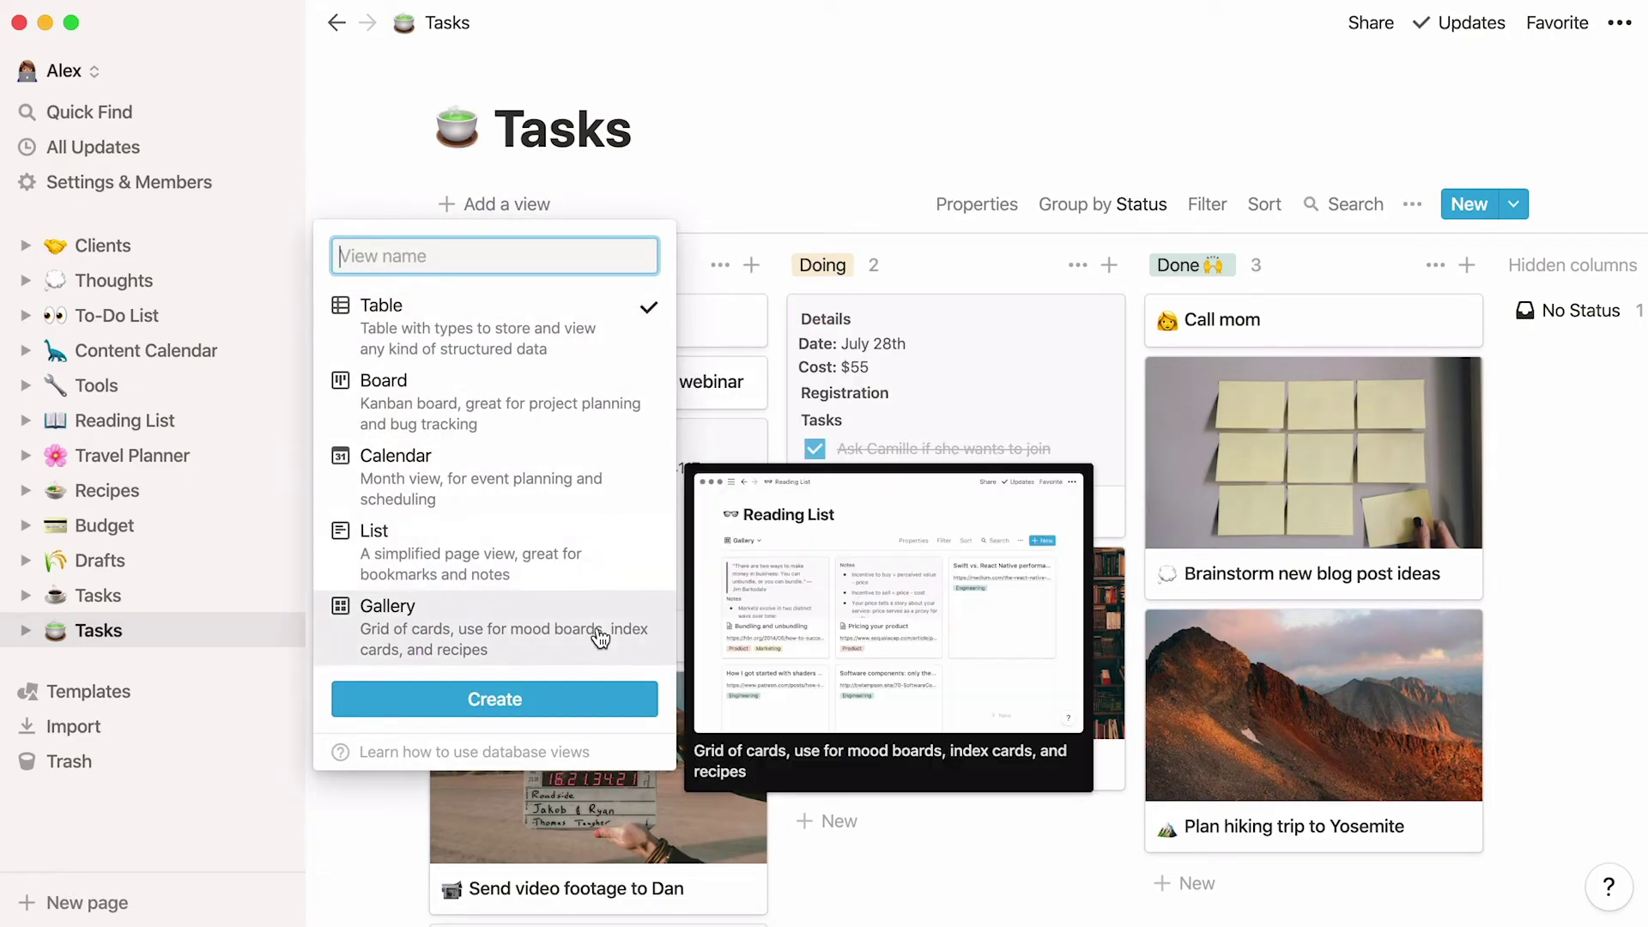
pyautogui.click(1195, 220)
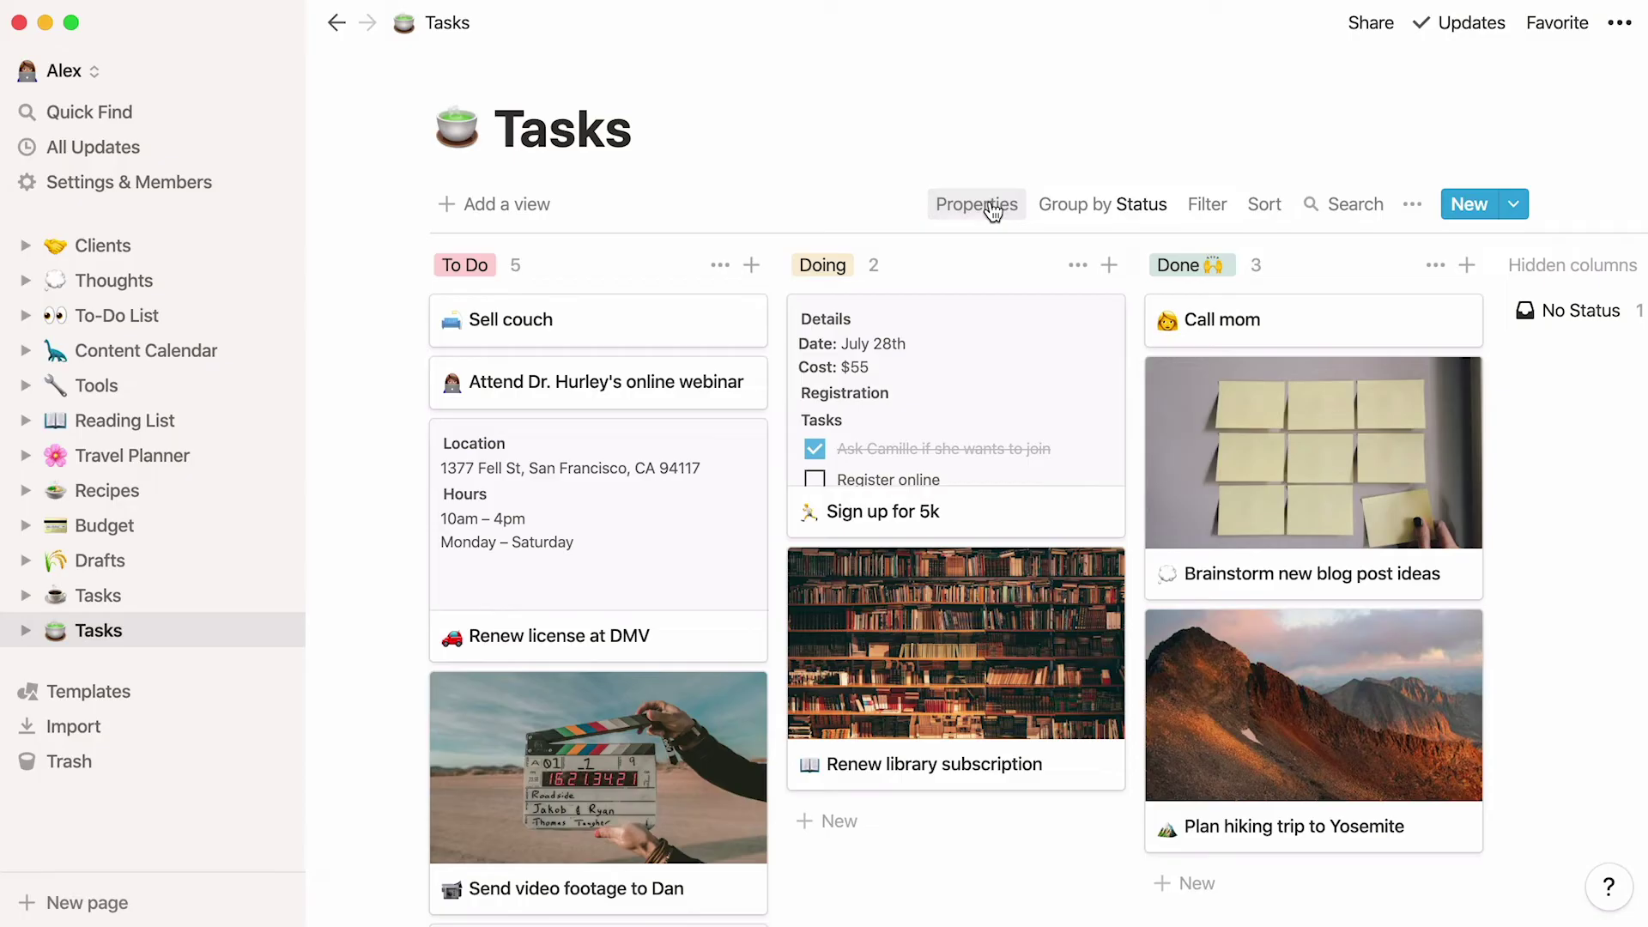
pyautogui.click(603, 329)
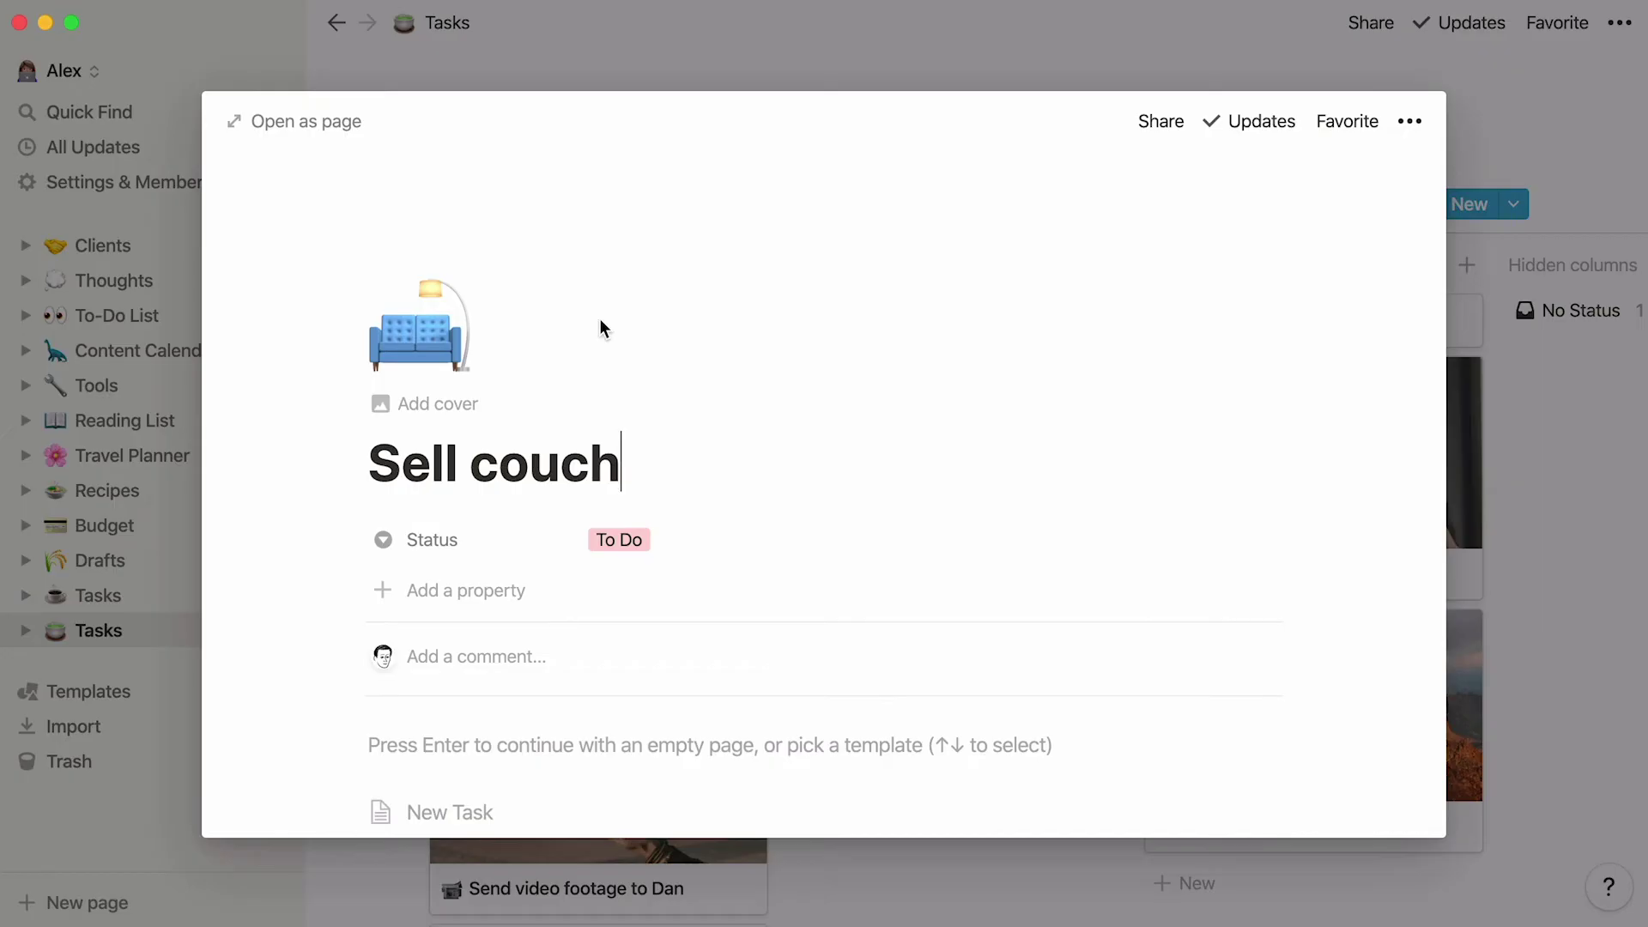
# Step: Paste three to-do items, add a 'Craigslist draft' heading, and paste the listing description below it
pyautogui.press('Return')
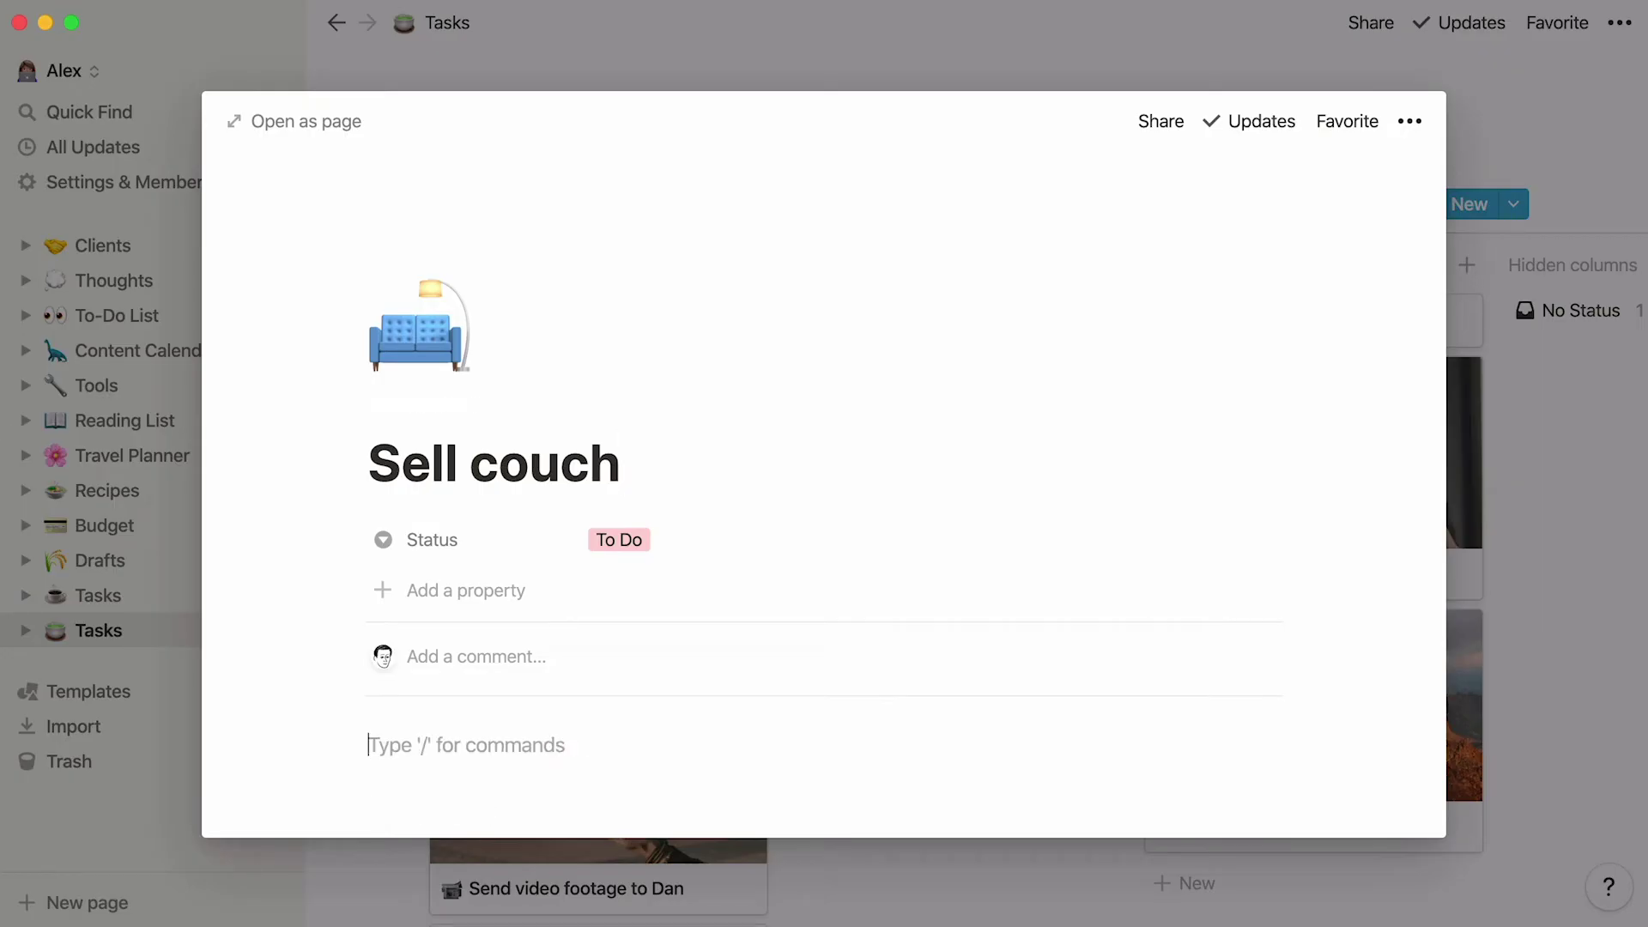
pyautogui.write('Take photo Write description Post to Craigslist')
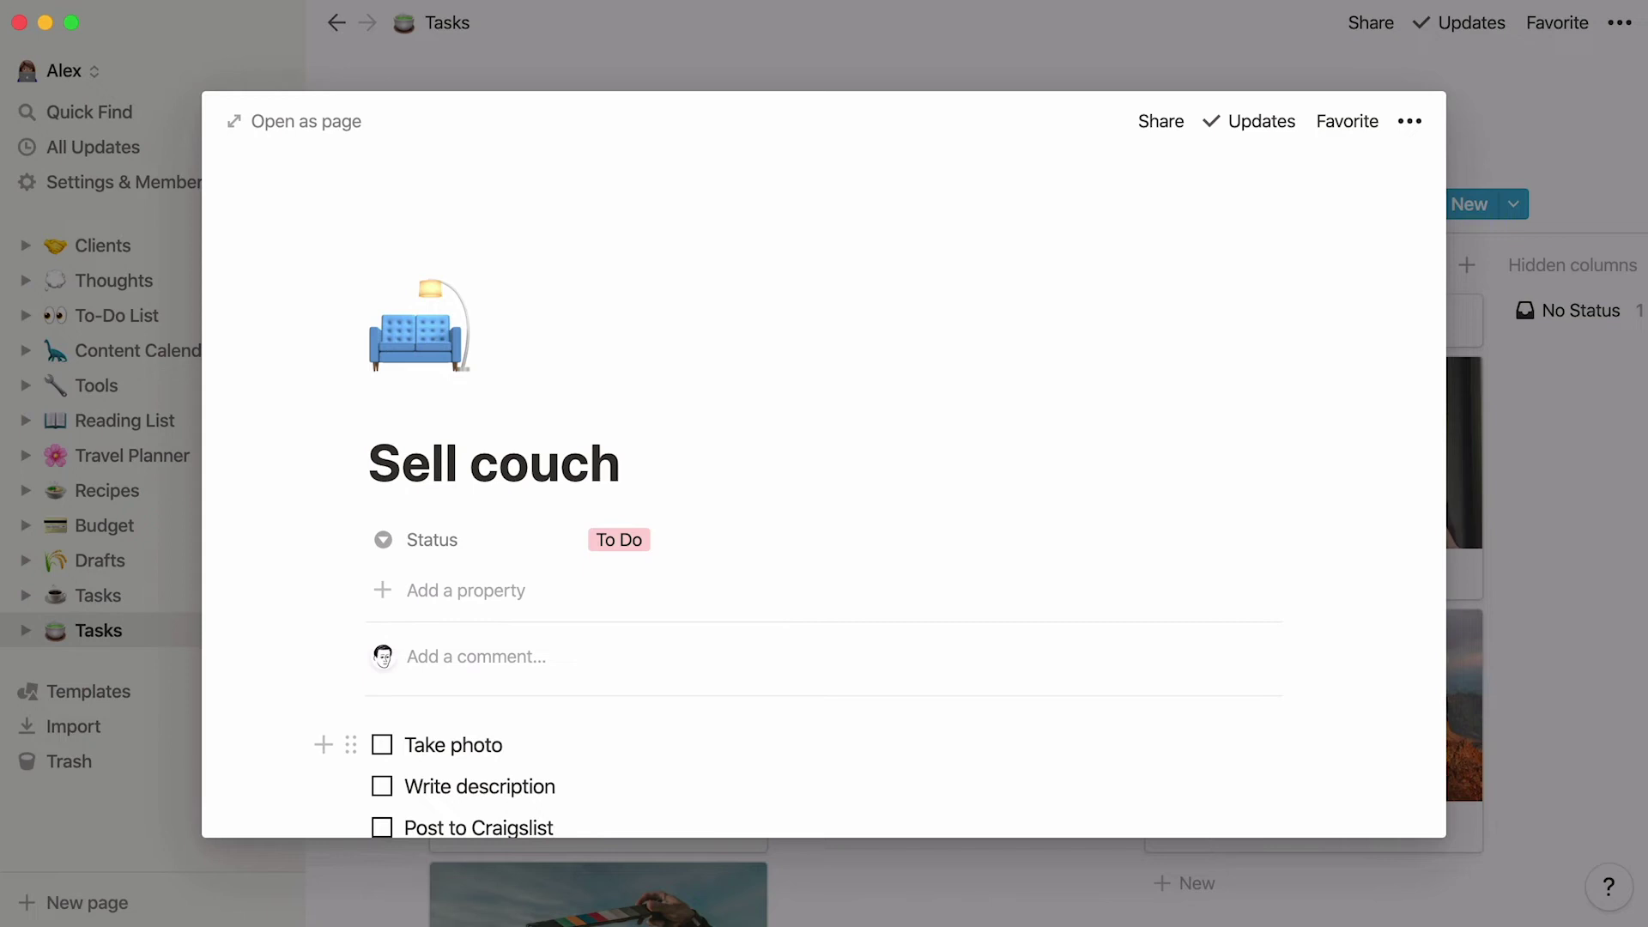
pyautogui.scroll(-3, 824, 464)
pyautogui.press('BackSpace')
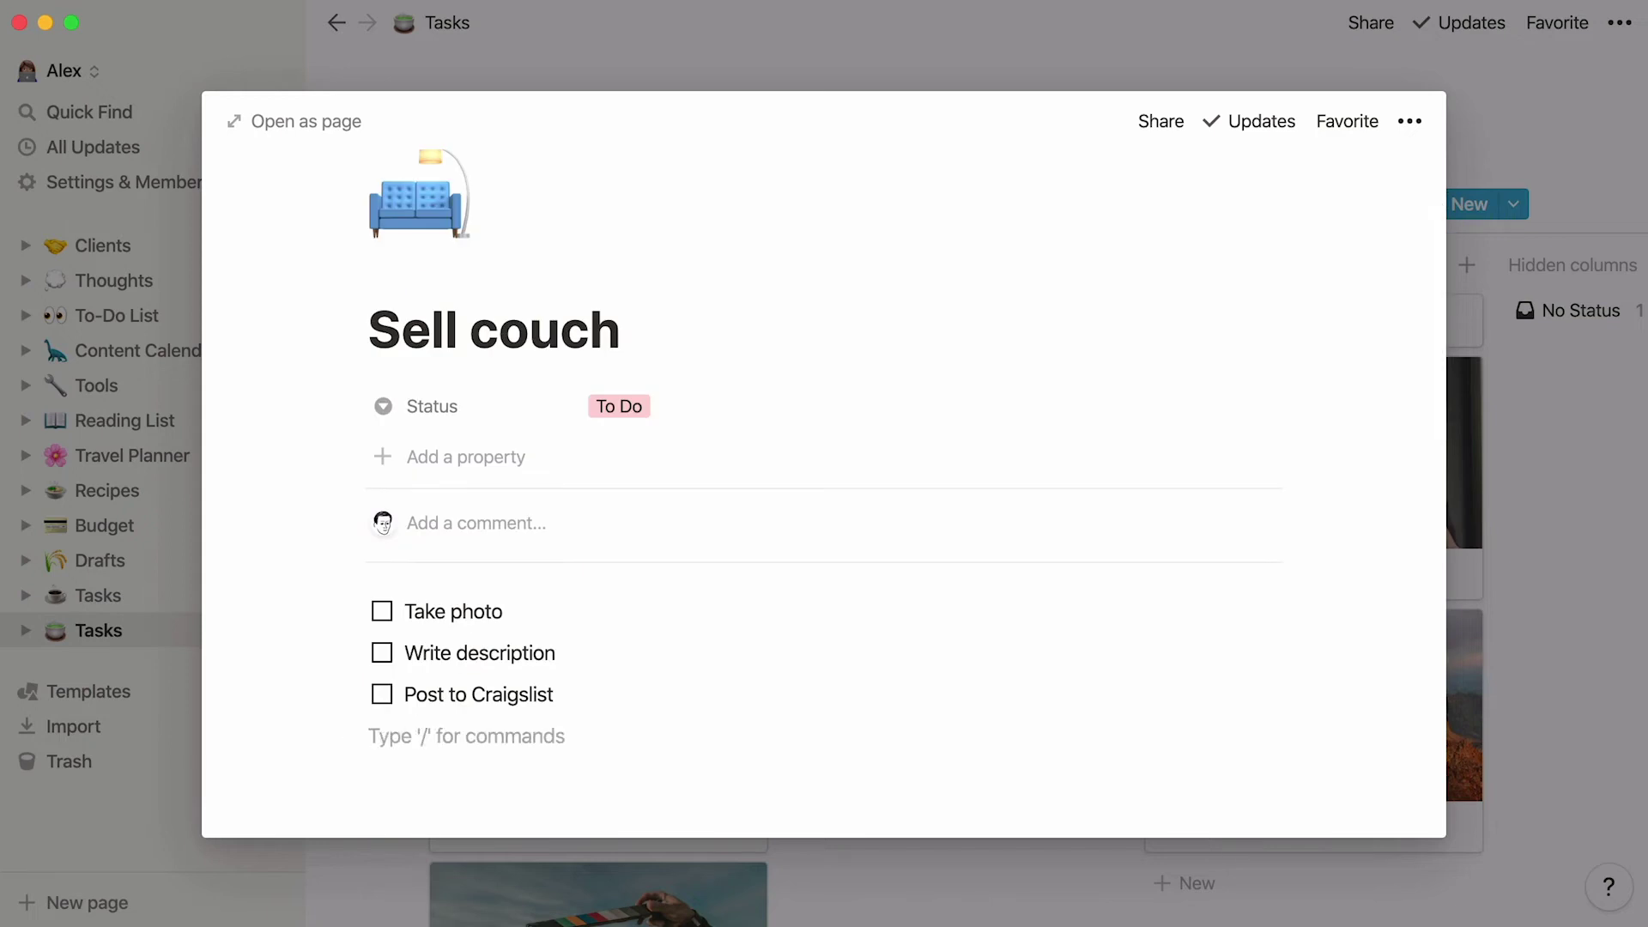
pyautogui.write('## Craigslist draft')
pyautogui.press('Return')
pyautogui.scroll(-3, 905, 449)
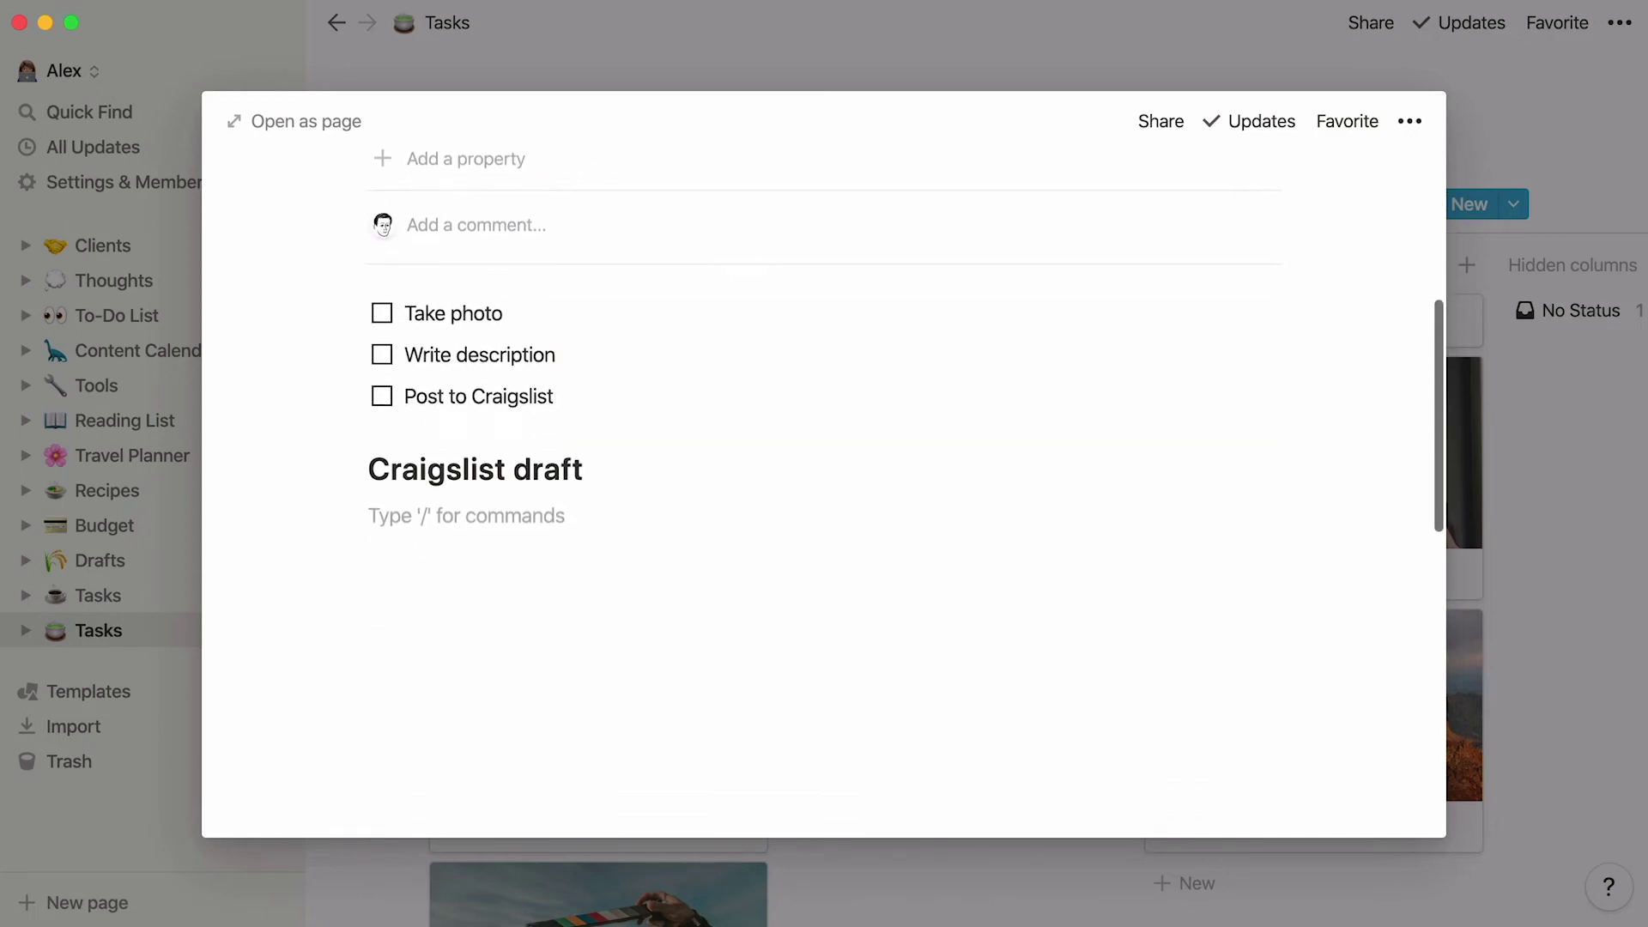
pyautogui.write('This comfortable friend is looking for a new home. 1 year old, very good condition. See recent photo; pillows not included. Please PM me if interested. Price: 300 USD Dimensions: 88 x 38 x 27 inches')
pyautogui.scroll(-5, 824, 464)
# Step: Drop couch.jpg from the Desktop into the page below the Dimensions text, then close the preview
pyautogui.press('super+Tab')
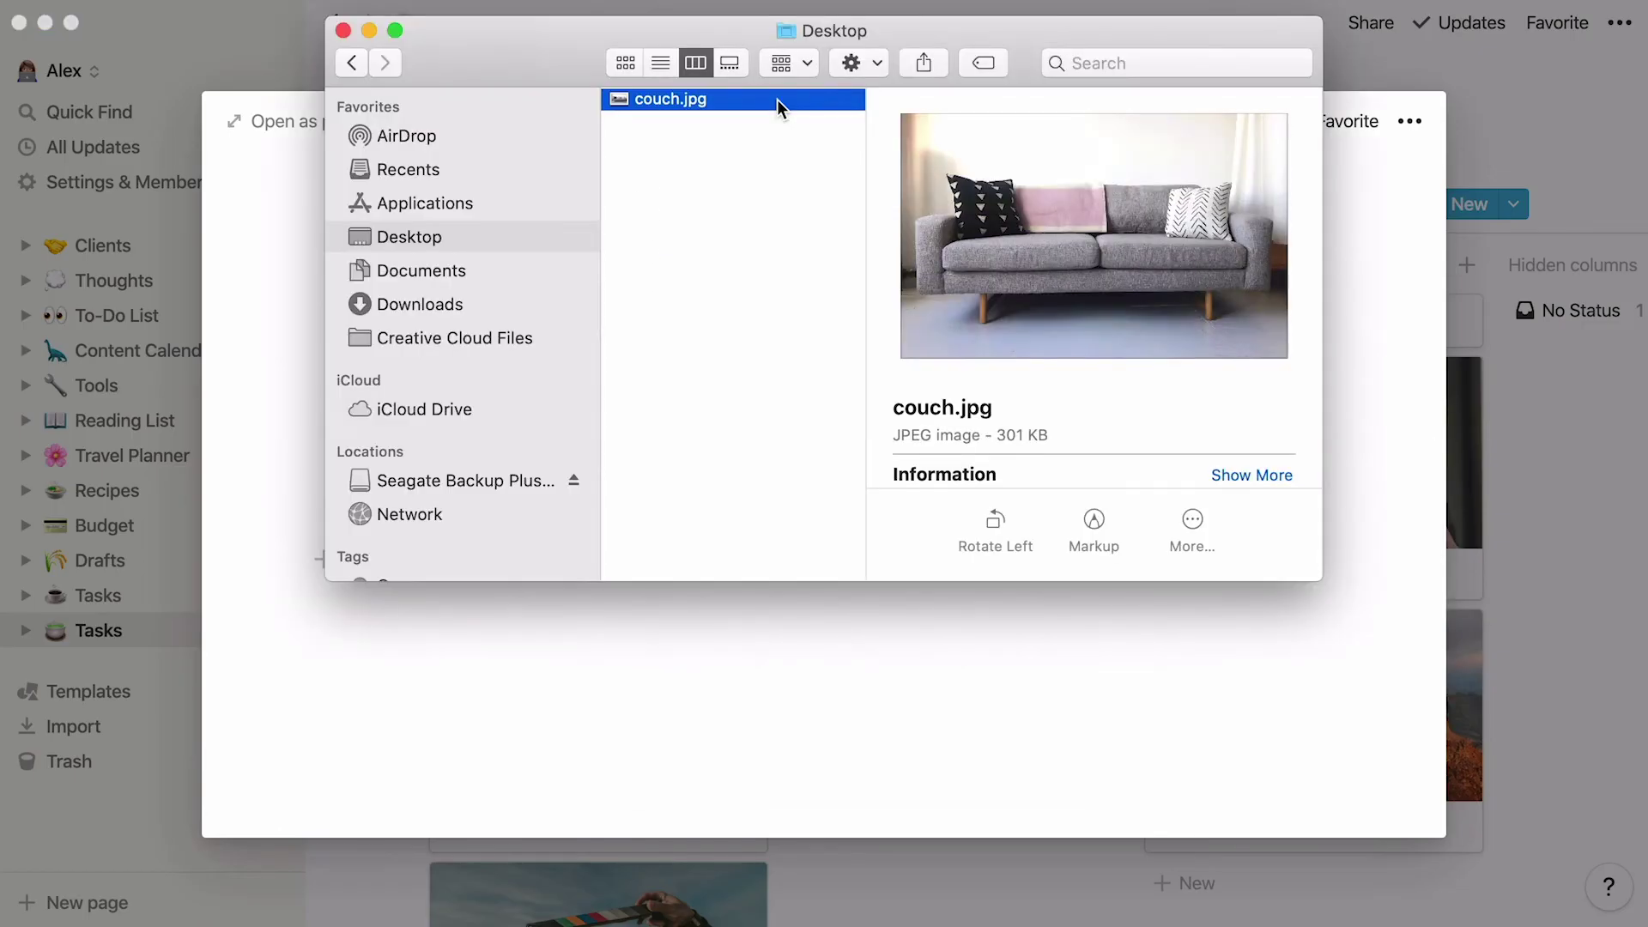
pyautogui.moveTo(776, 100); pyautogui.dragTo(593, 614)
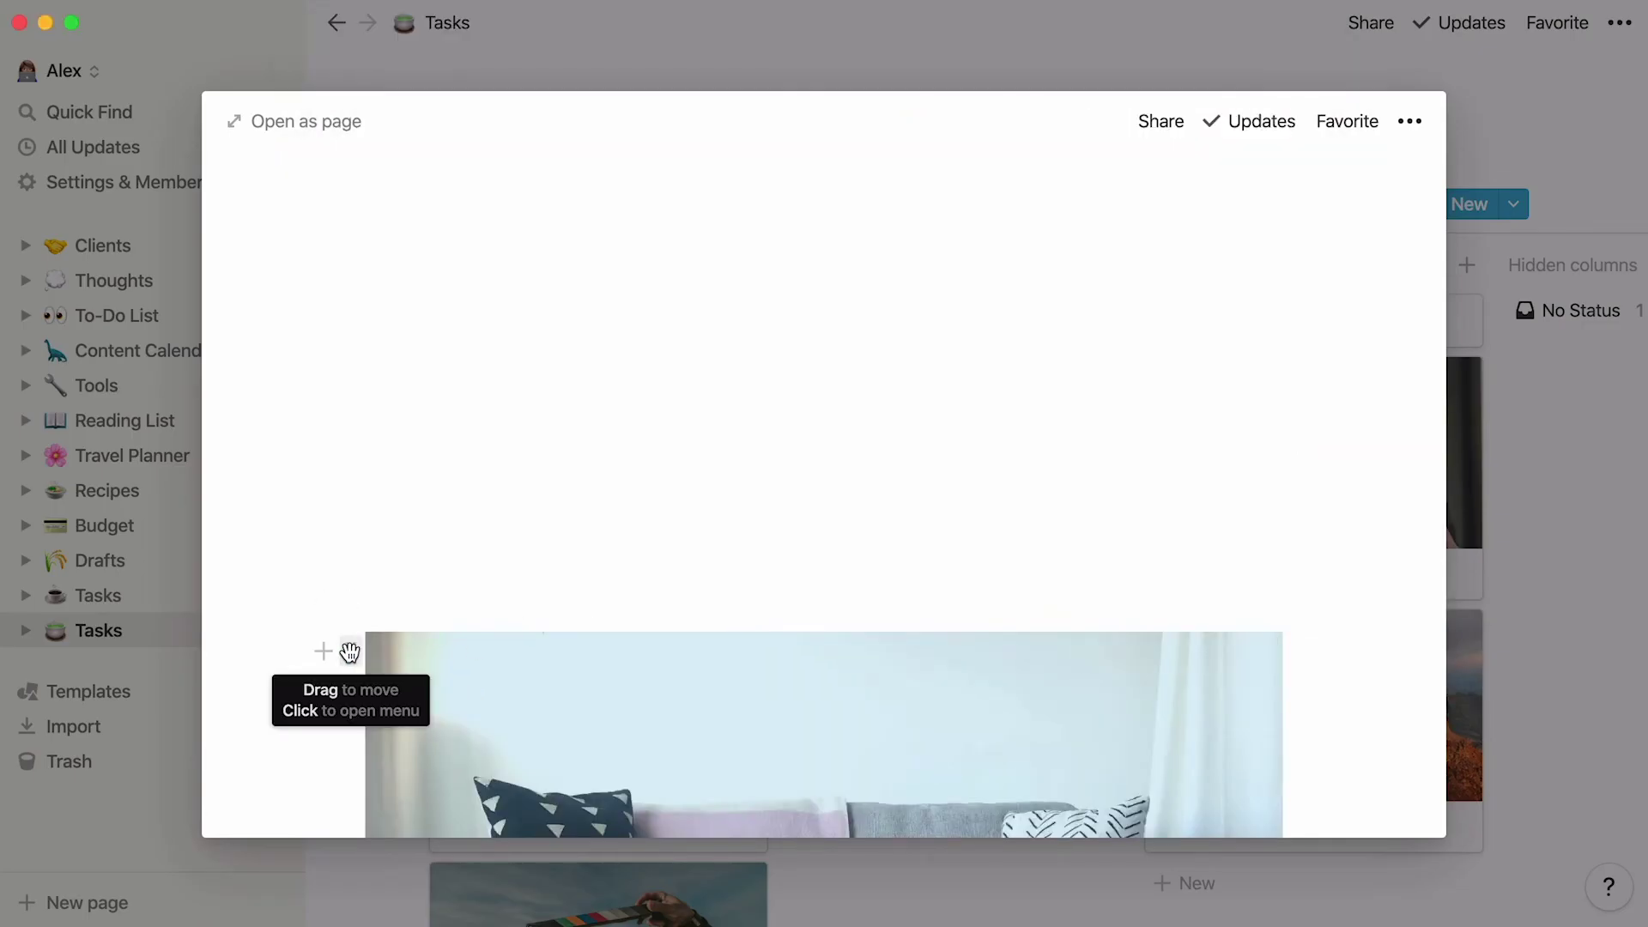
pyautogui.moveTo(349, 653); pyautogui.dragTo(348, 254)
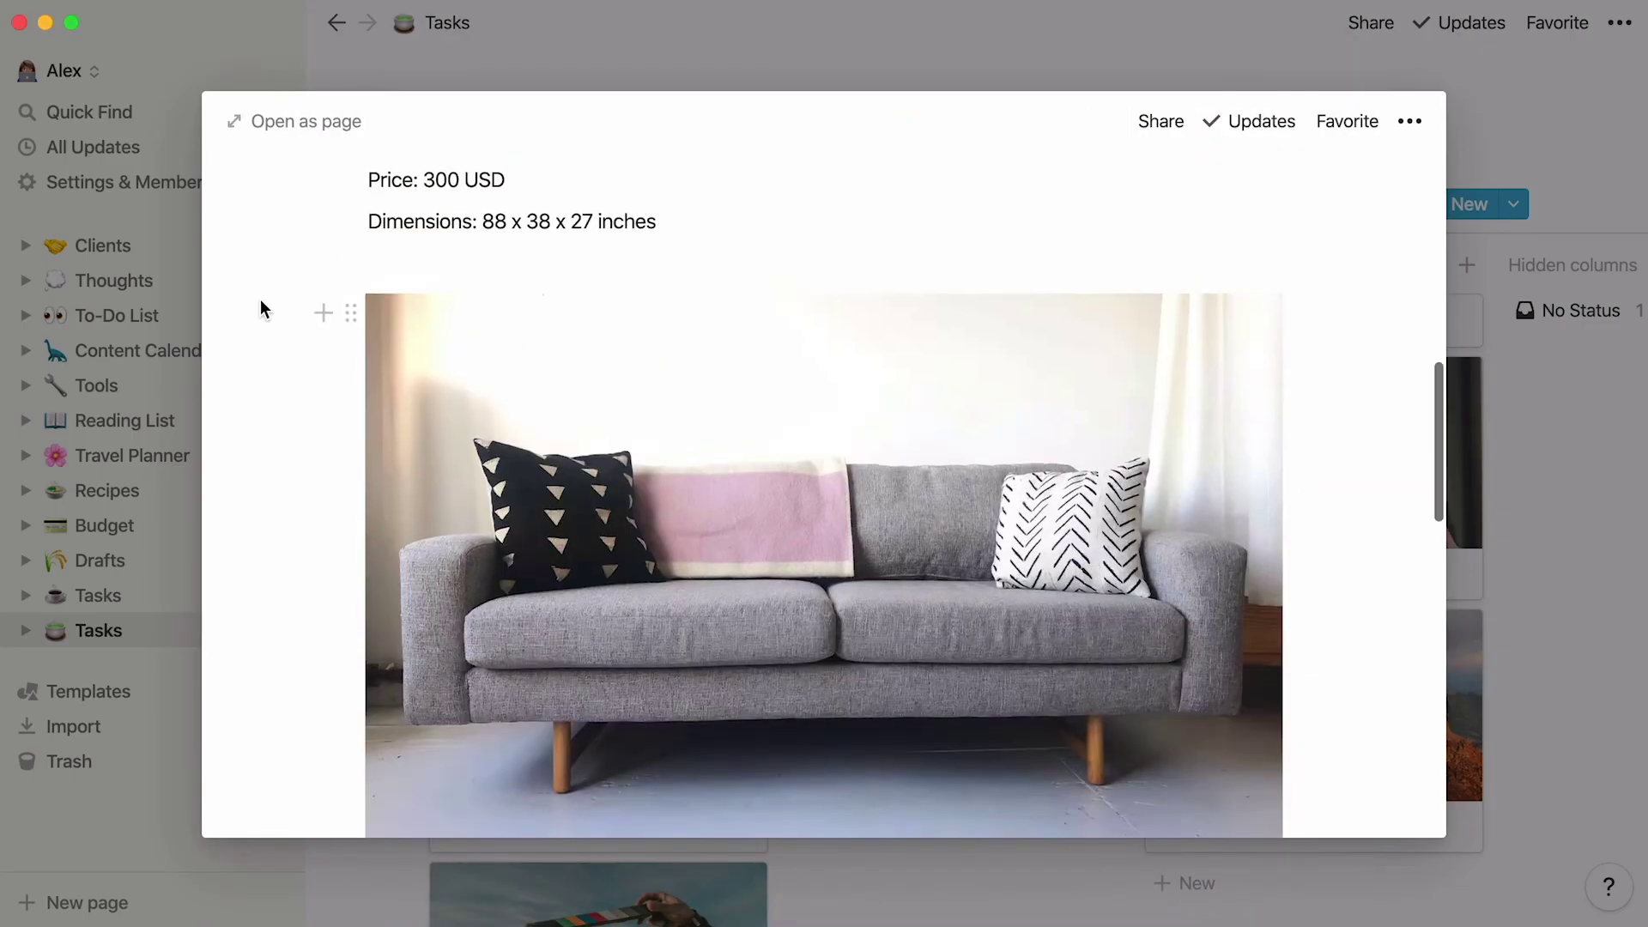
pyautogui.scroll(5, 260, 299)
pyautogui.scroll(4, 260, 298)
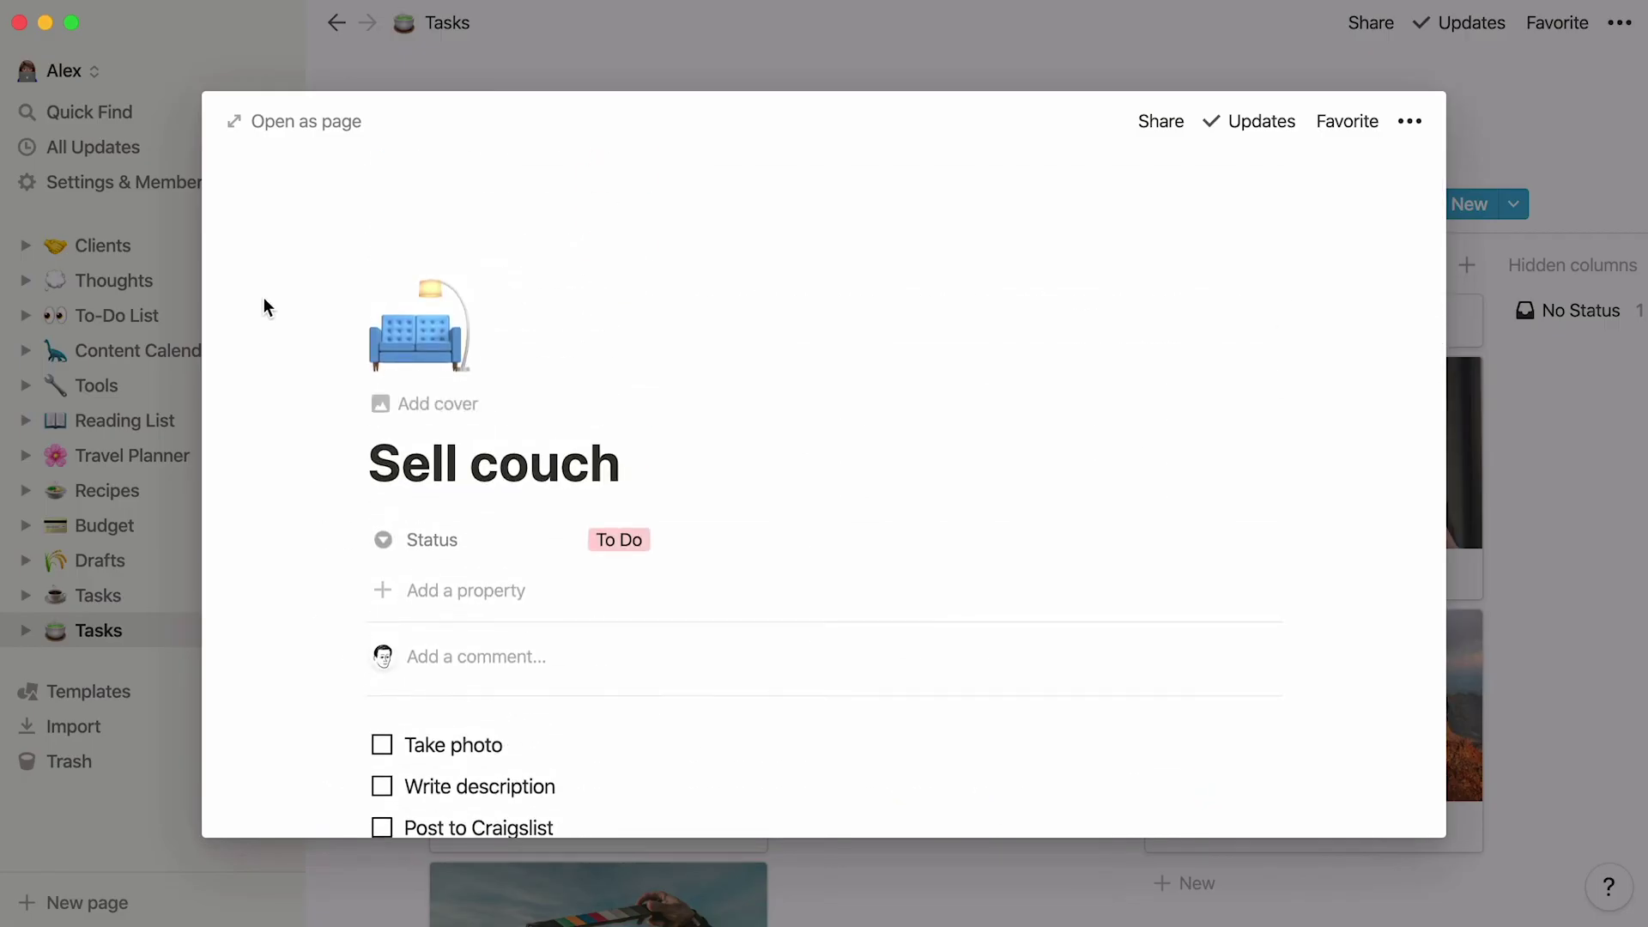
pyautogui.click(641, 62)
pyautogui.moveTo(652, 374)
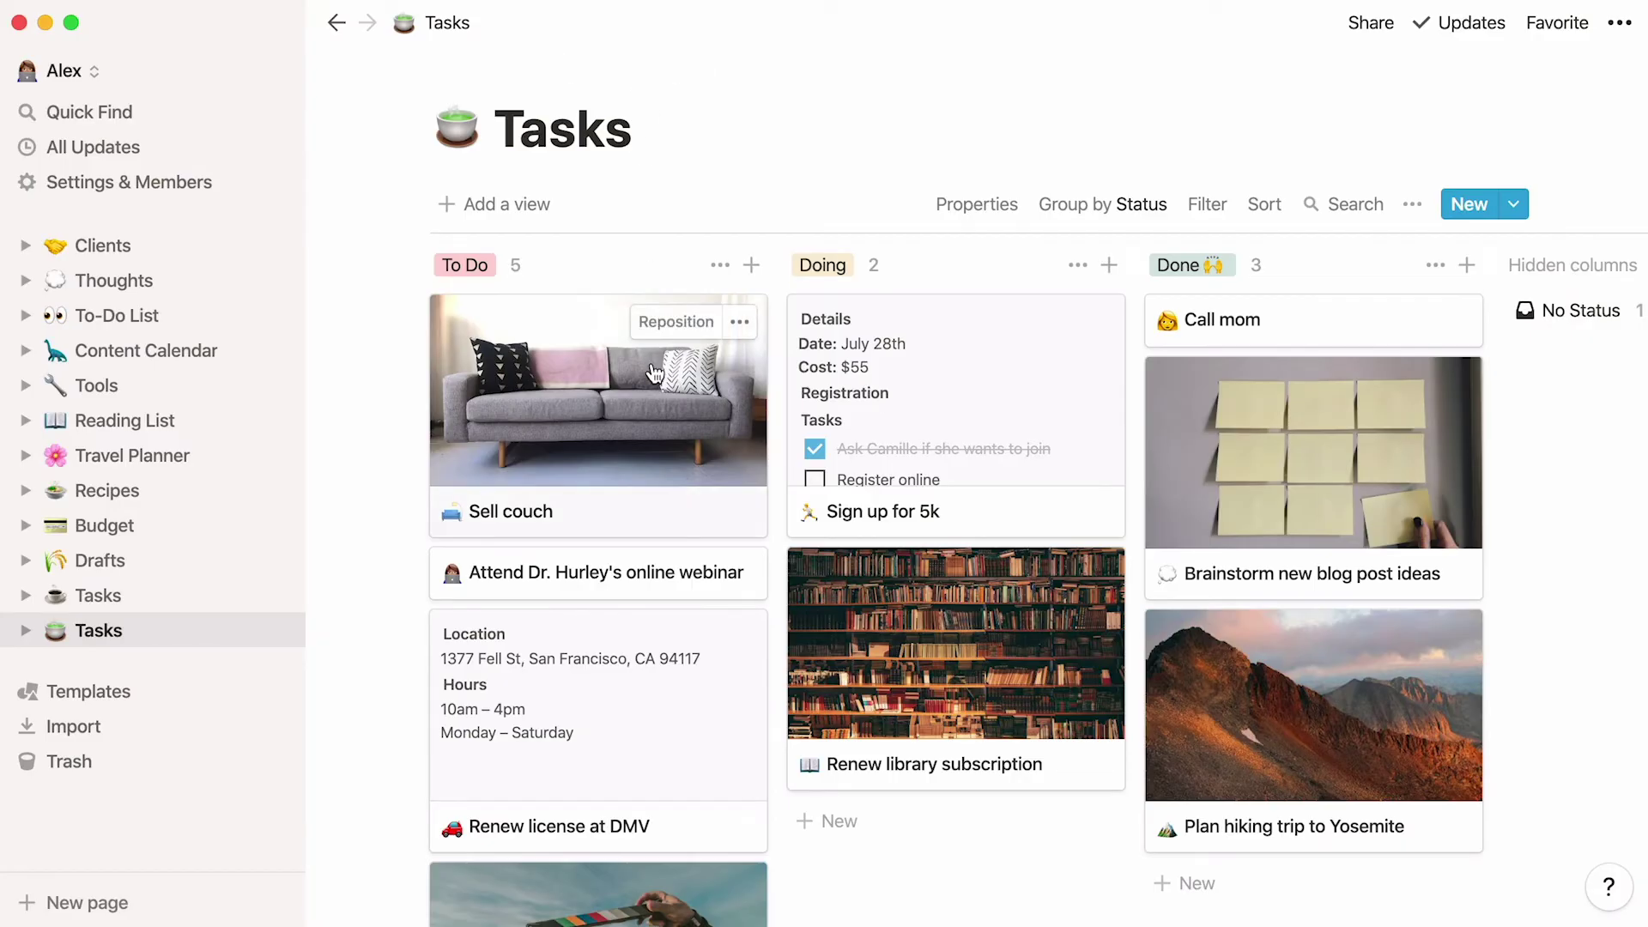
# Step: Keep Page content as the board's card preview, then open the Renew license at DMV card
pyautogui.click(944, 204)
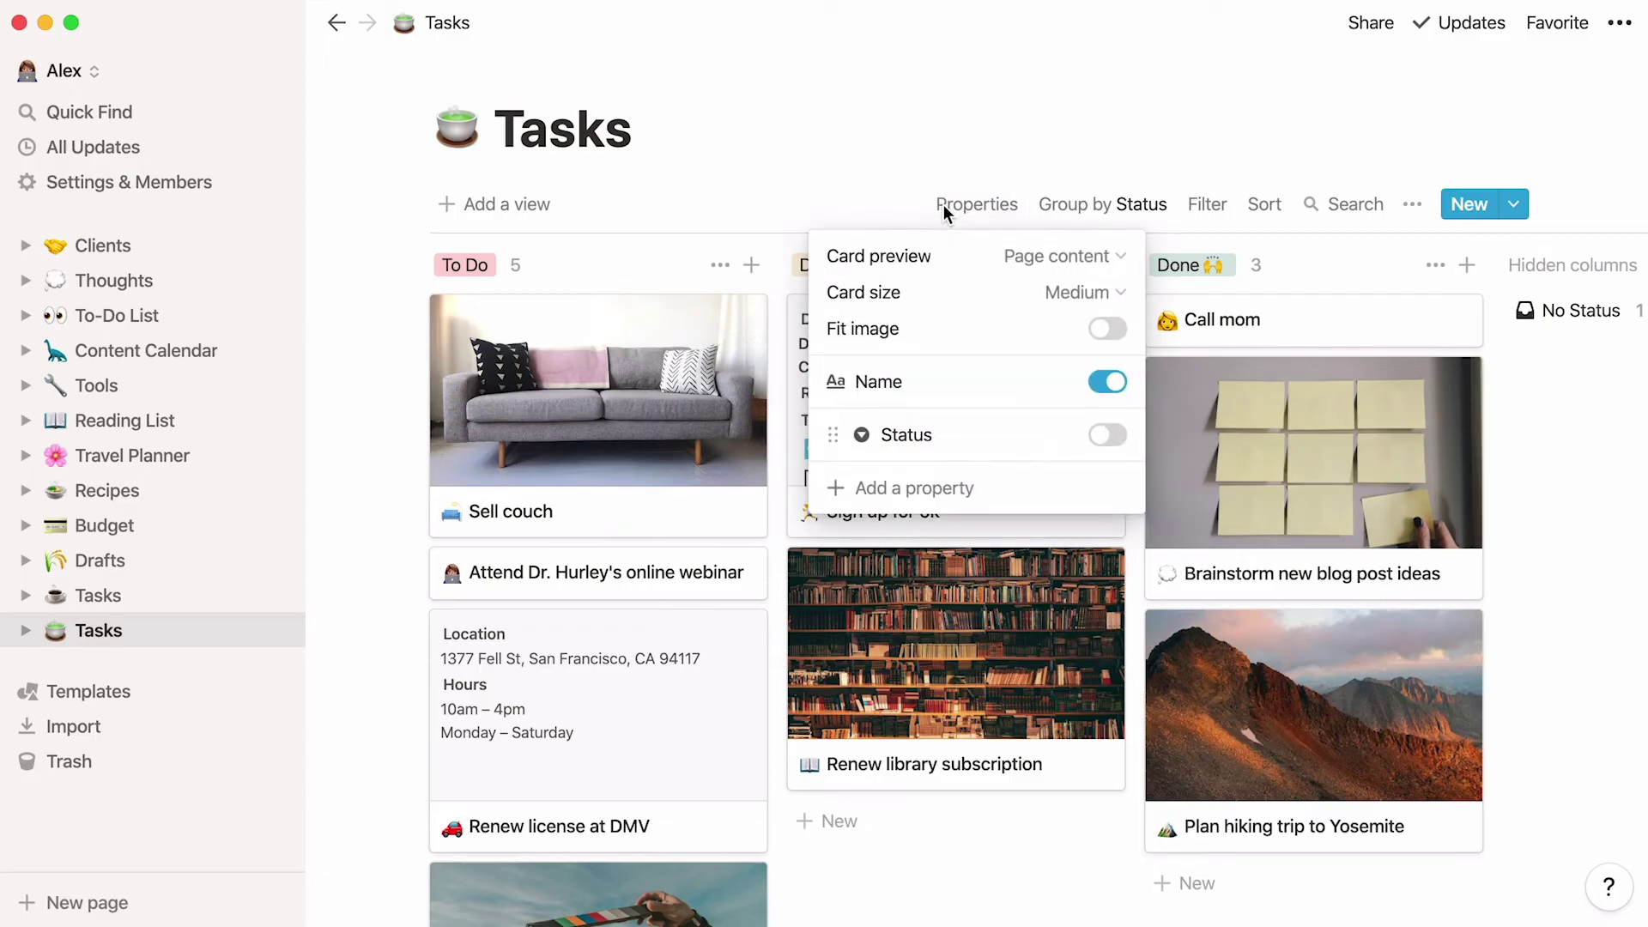
pyautogui.click(1115, 256)
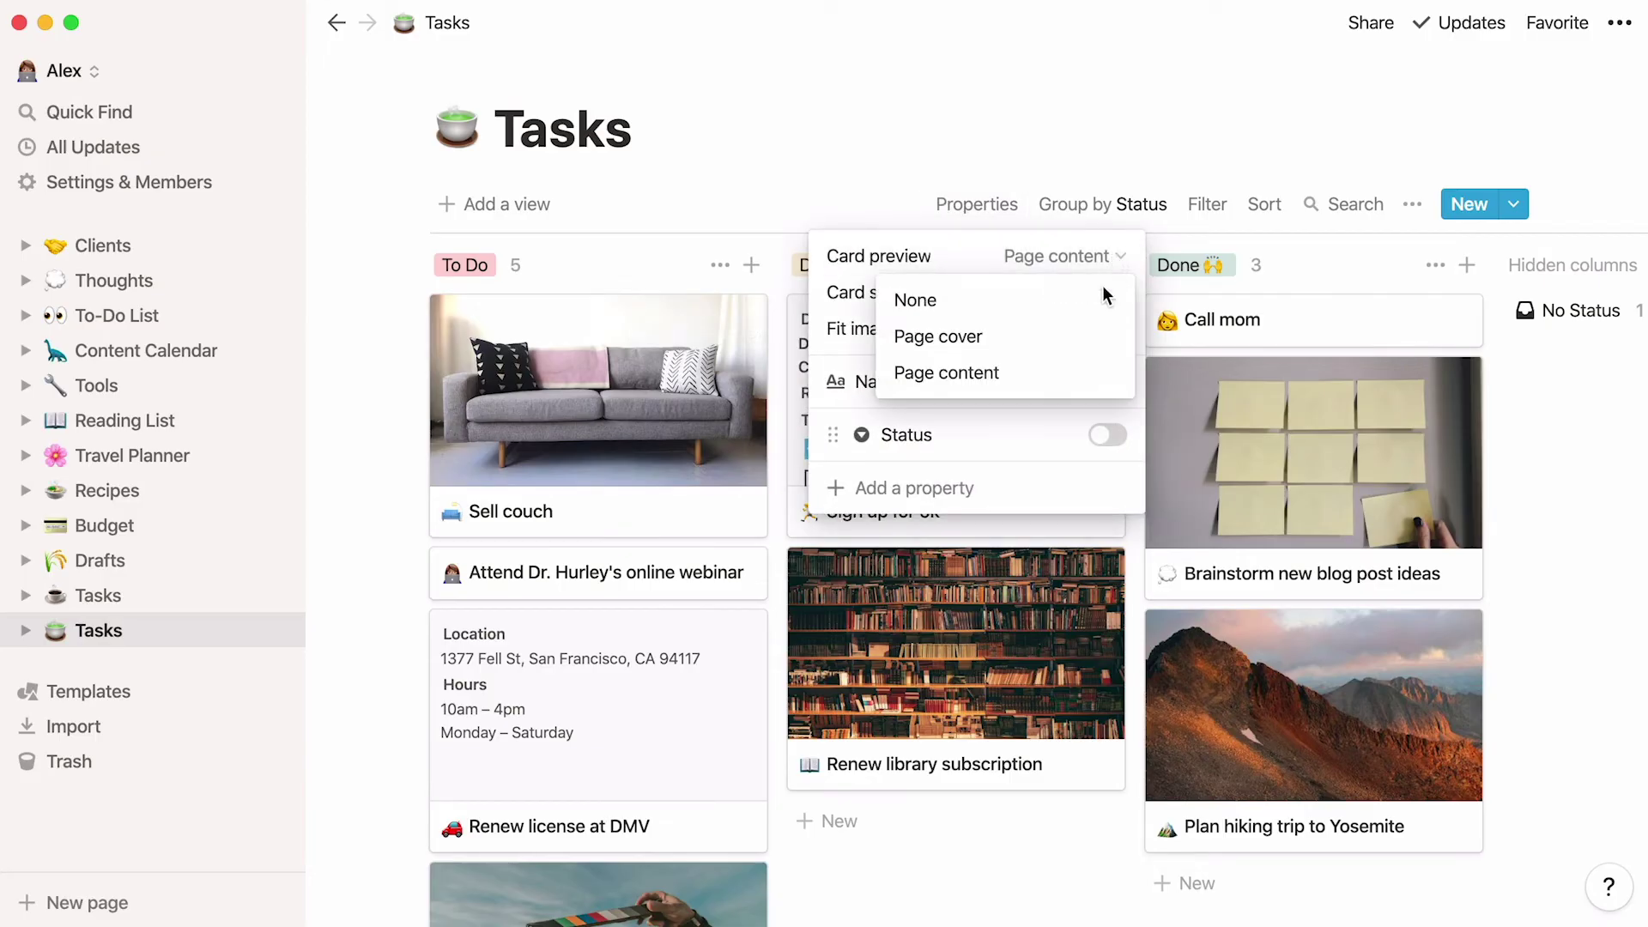
pyautogui.click(1059, 385)
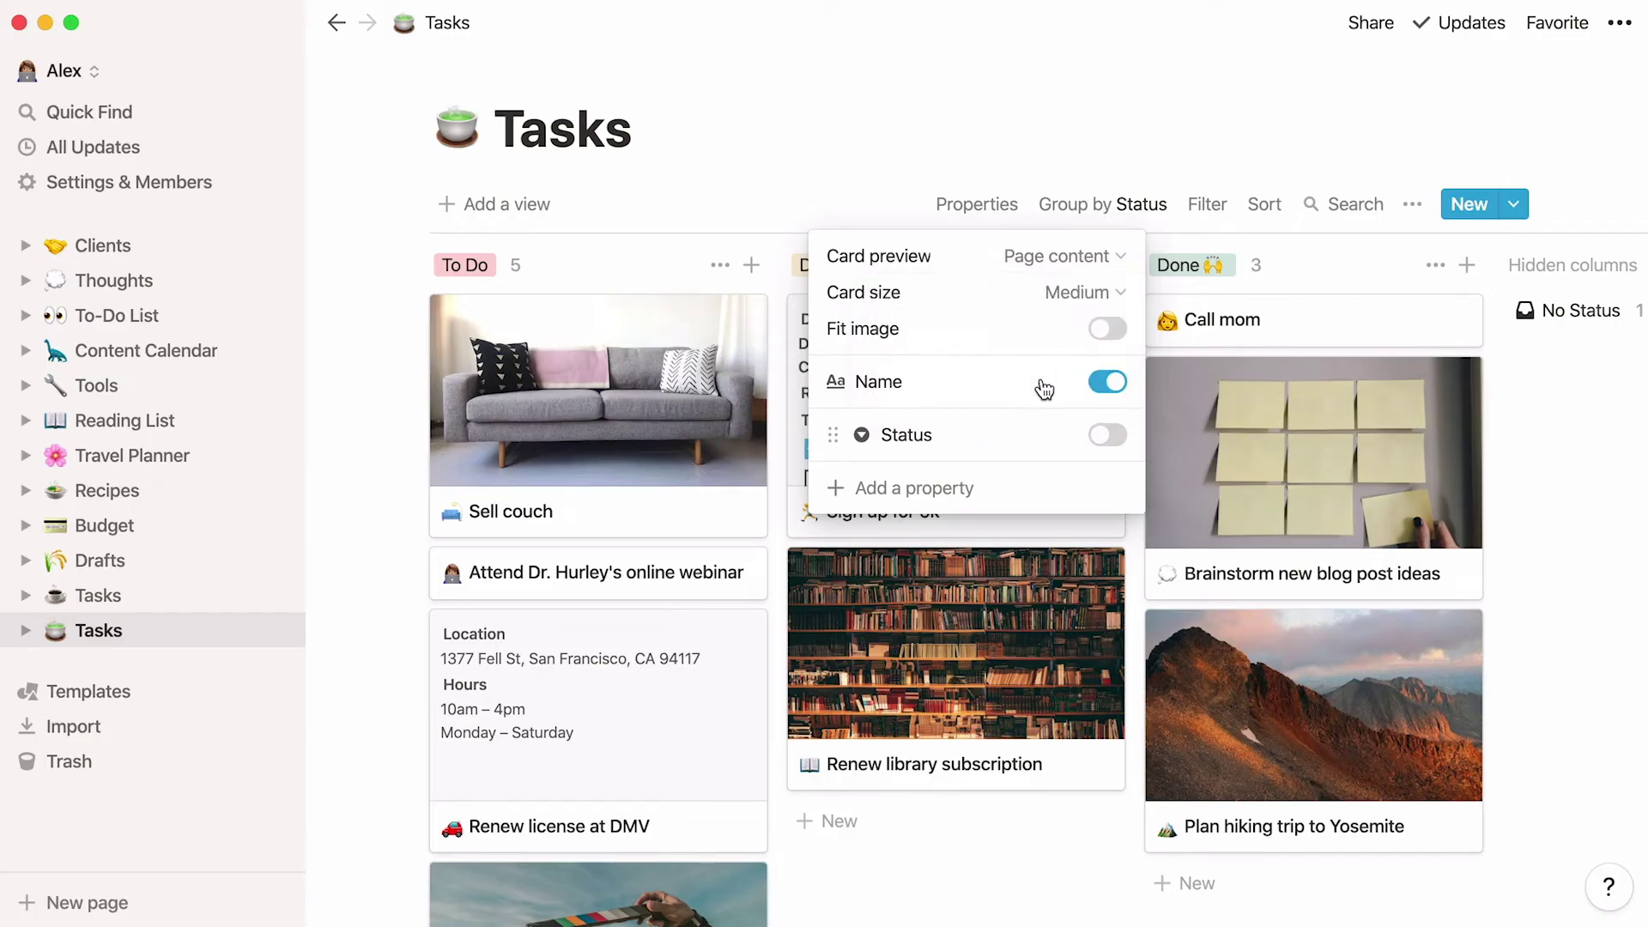
pyautogui.click(584, 667)
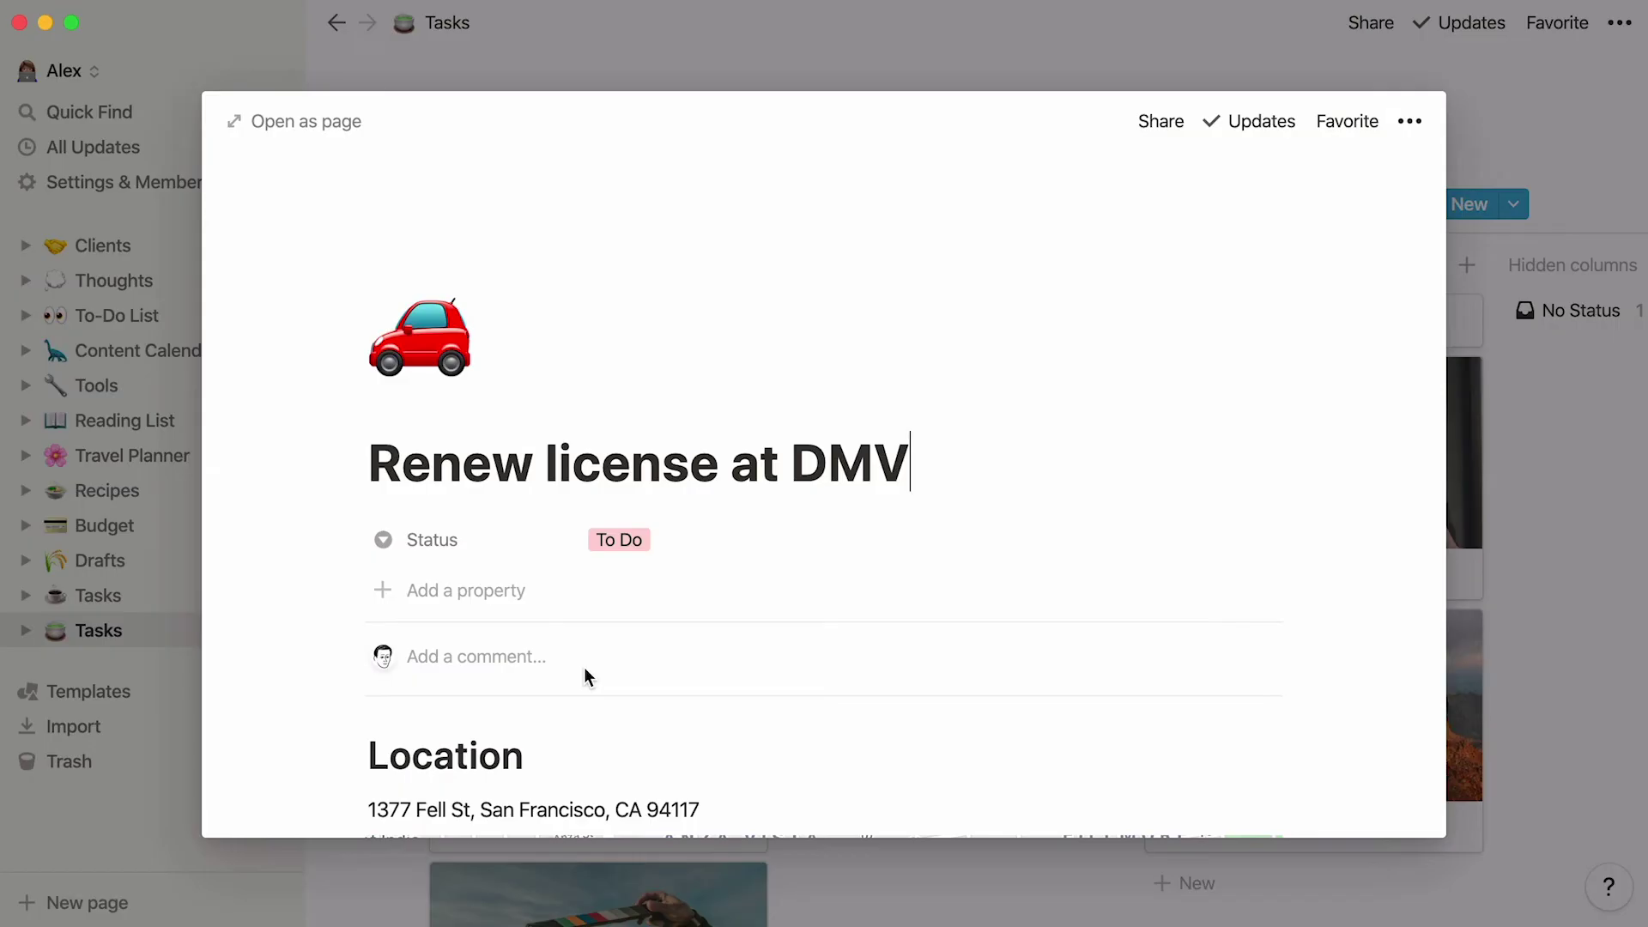
# Step: Cancel a first new property, leave Status at To Do, and add a new property again
pyautogui.click(524, 594)
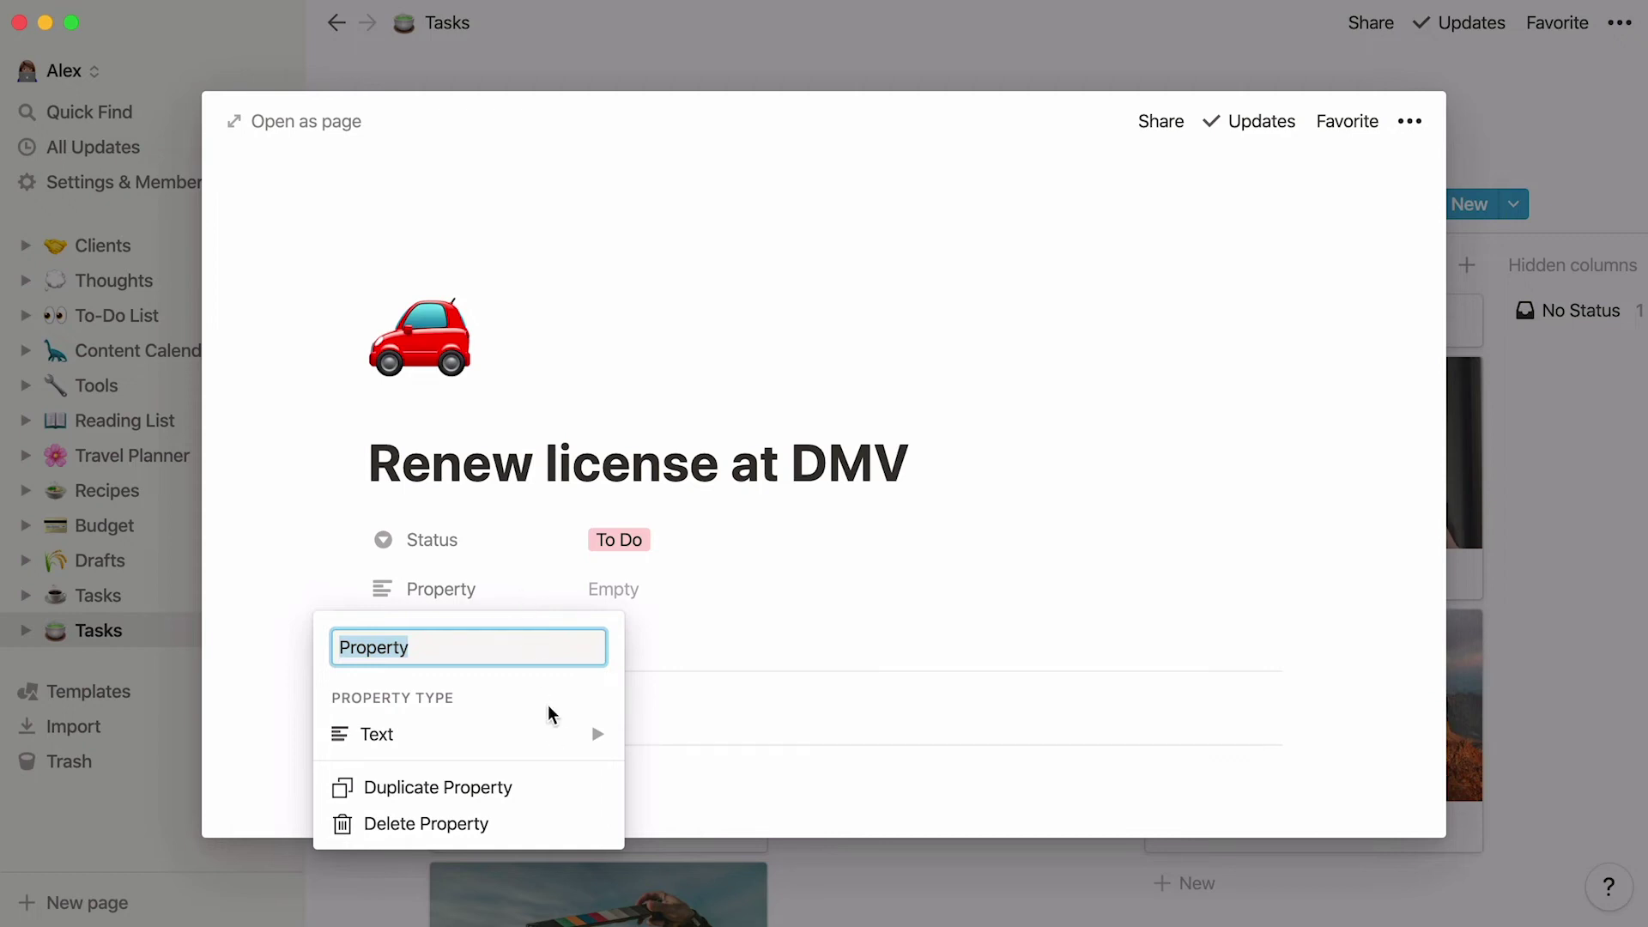
pyautogui.moveTo(553, 735)
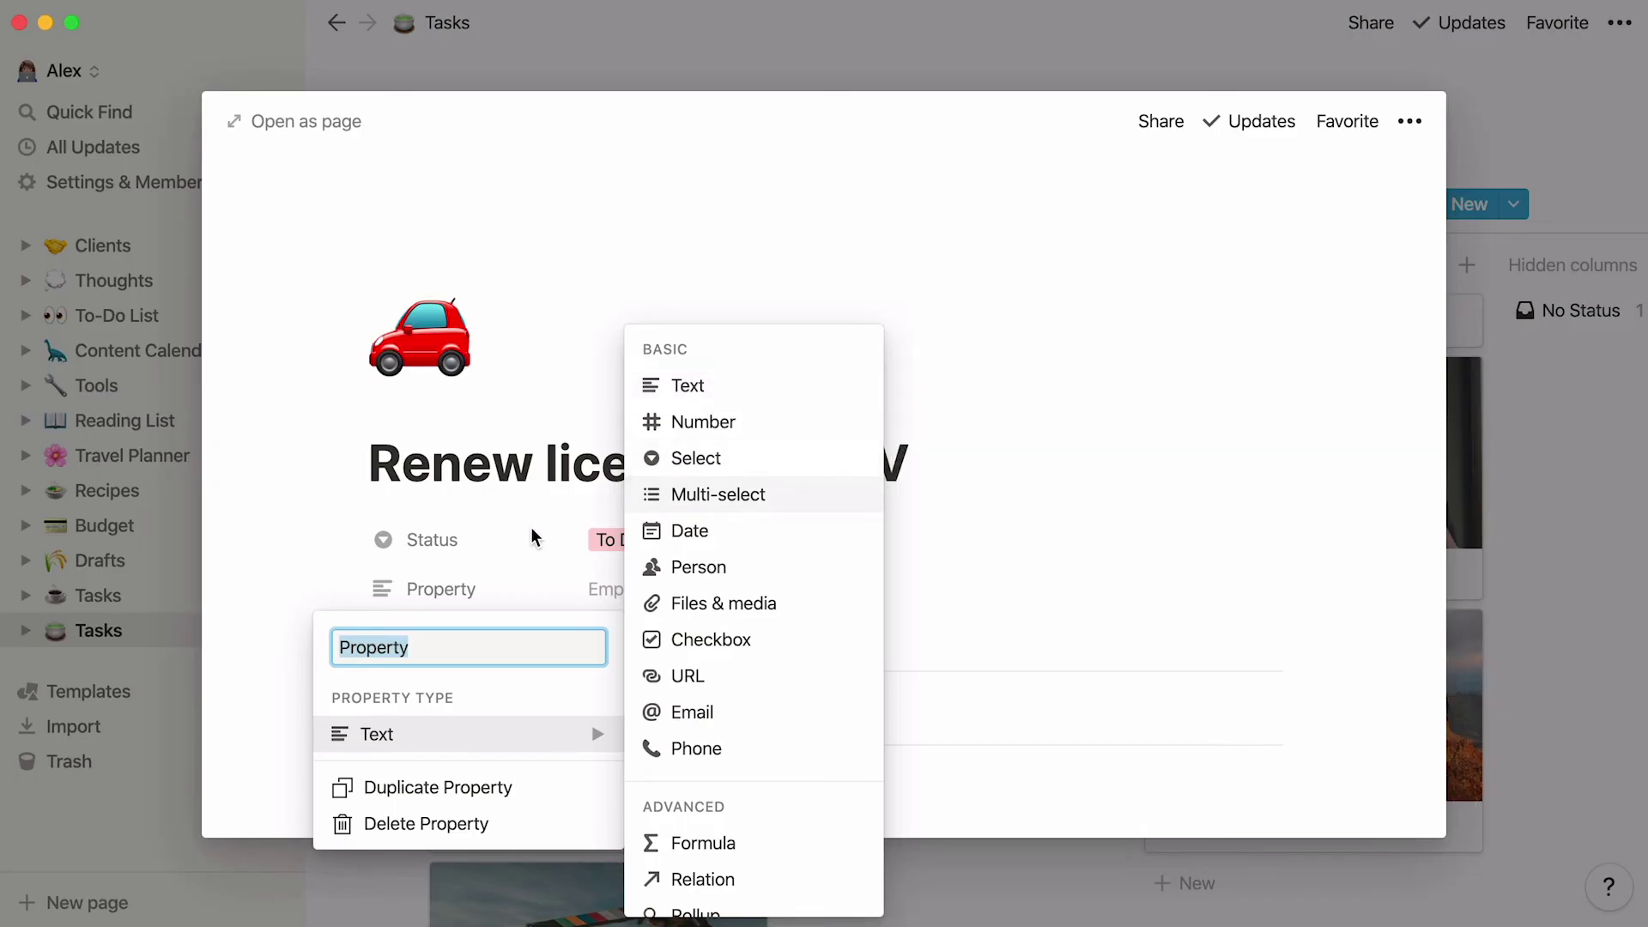
pyautogui.click(491, 538)
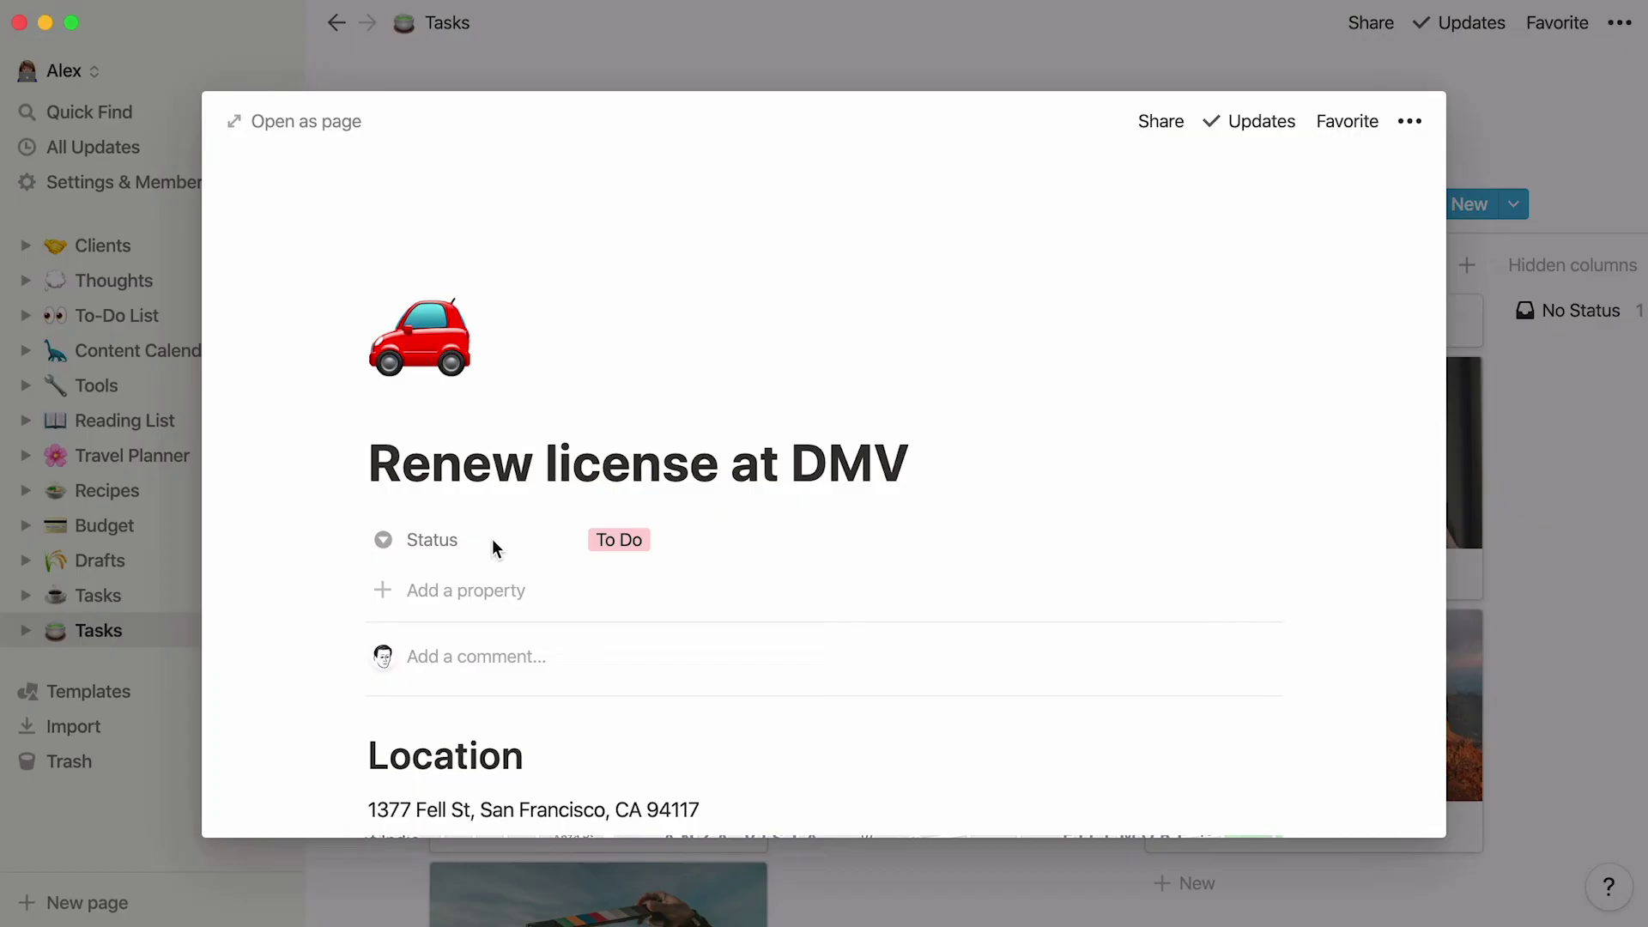
pyautogui.click(600, 539)
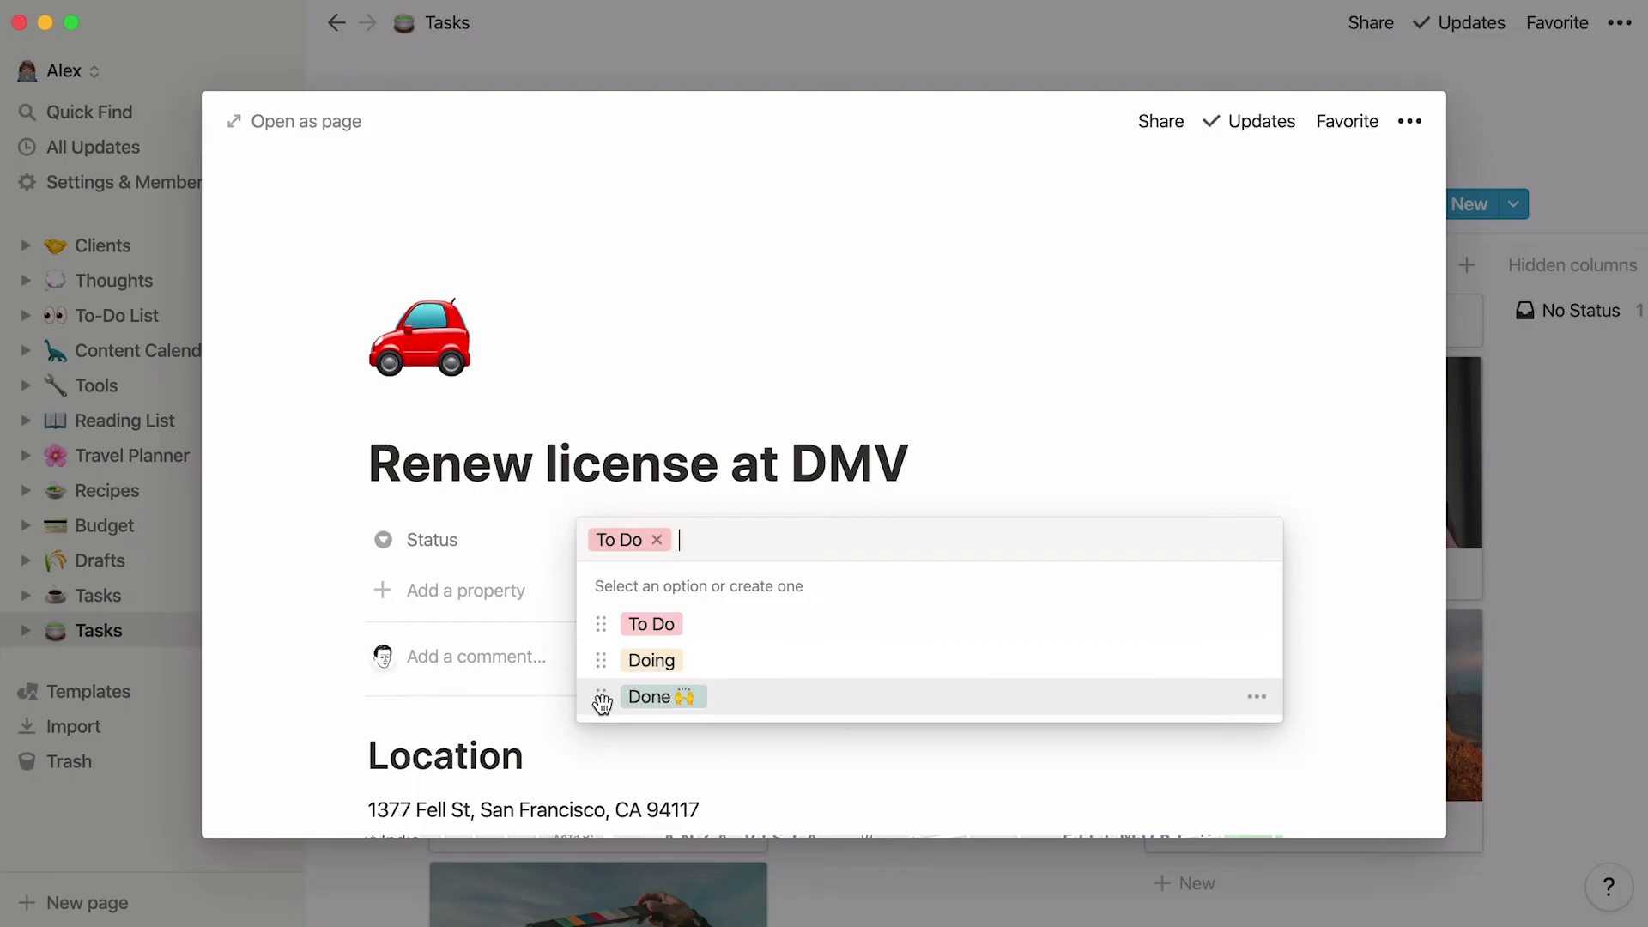
pyautogui.click(491, 592)
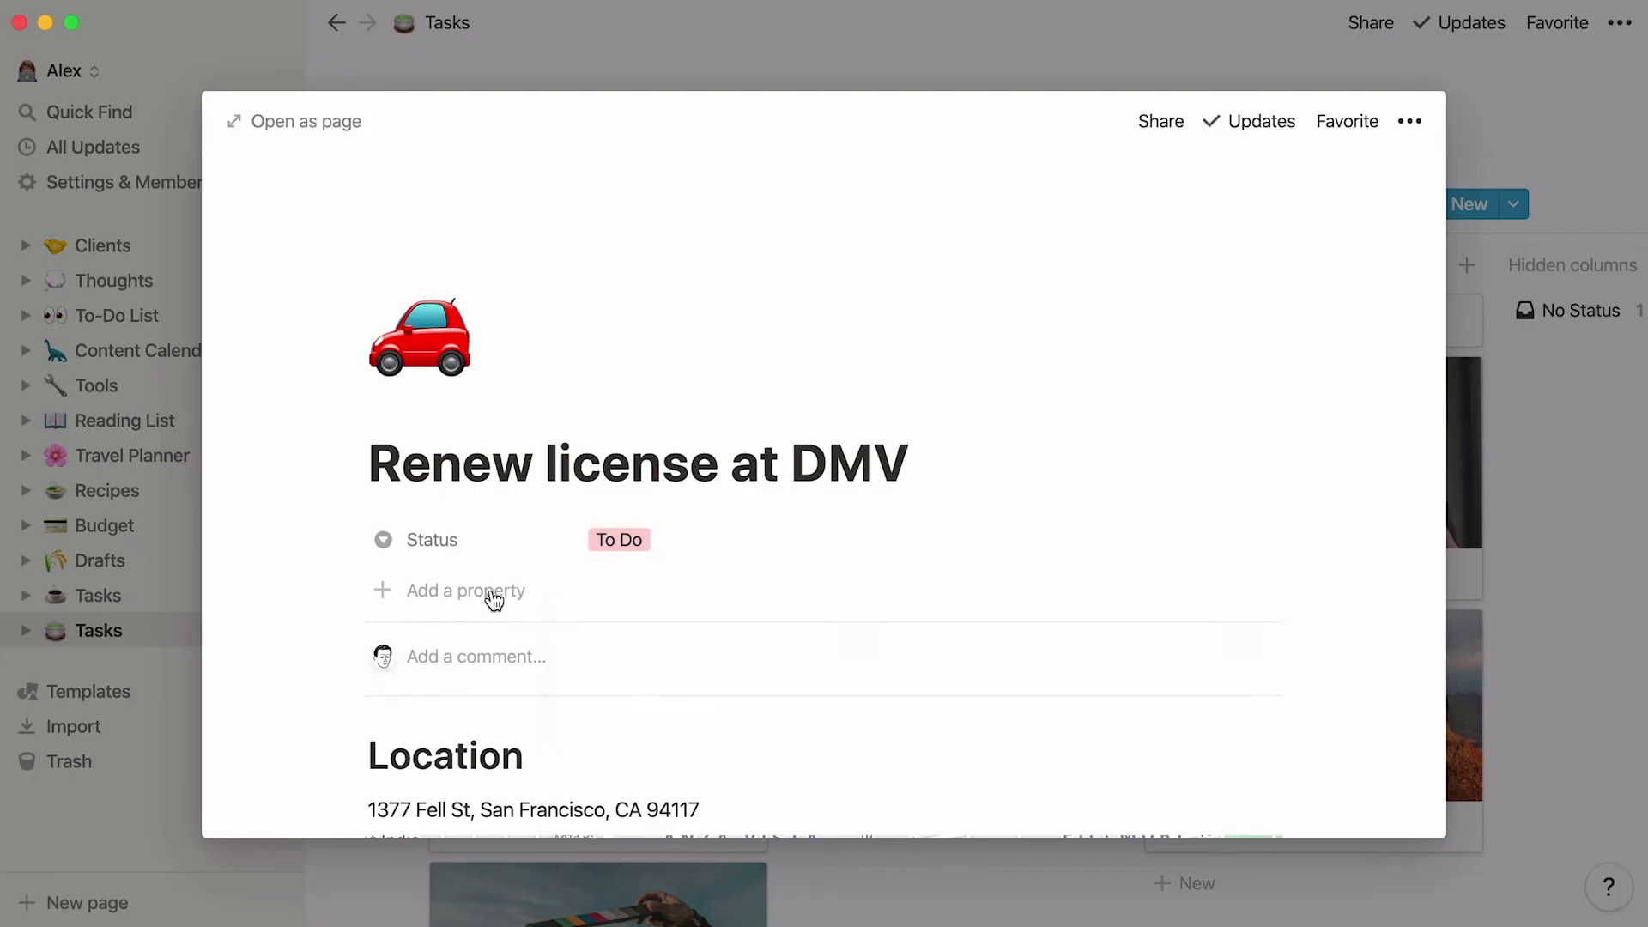
pyautogui.click(494, 598)
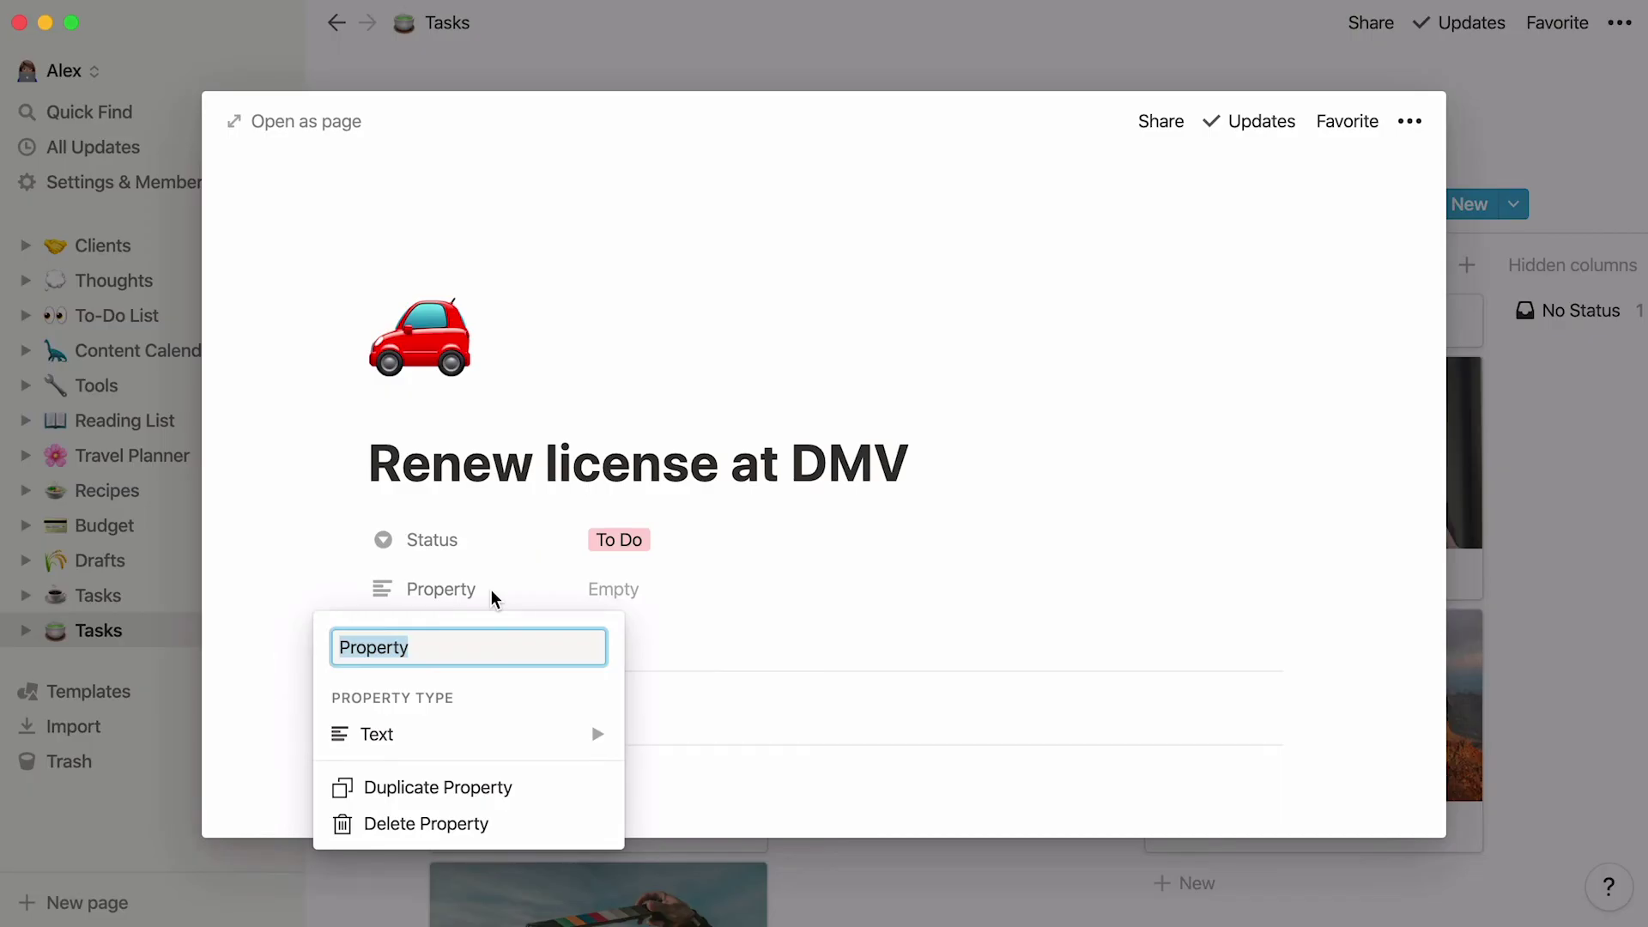
# Step: Create a Due Date date property set to April 23, 2020 with an on-the-day reminder
pyautogui.write('Due Date')
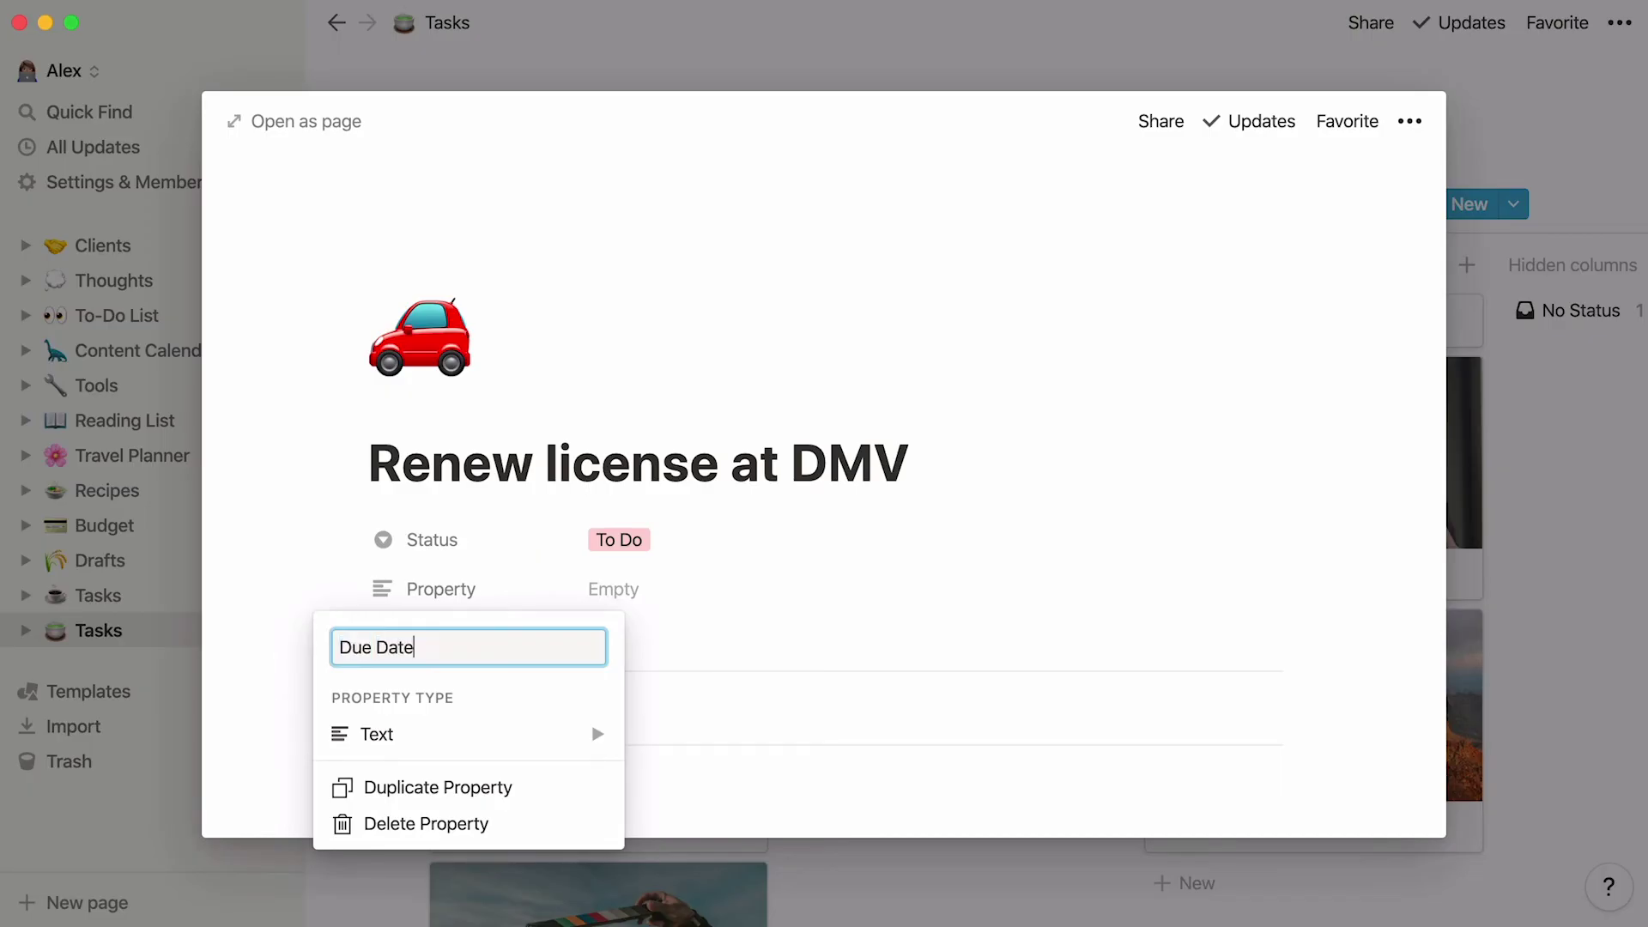
pyautogui.click(512, 735)
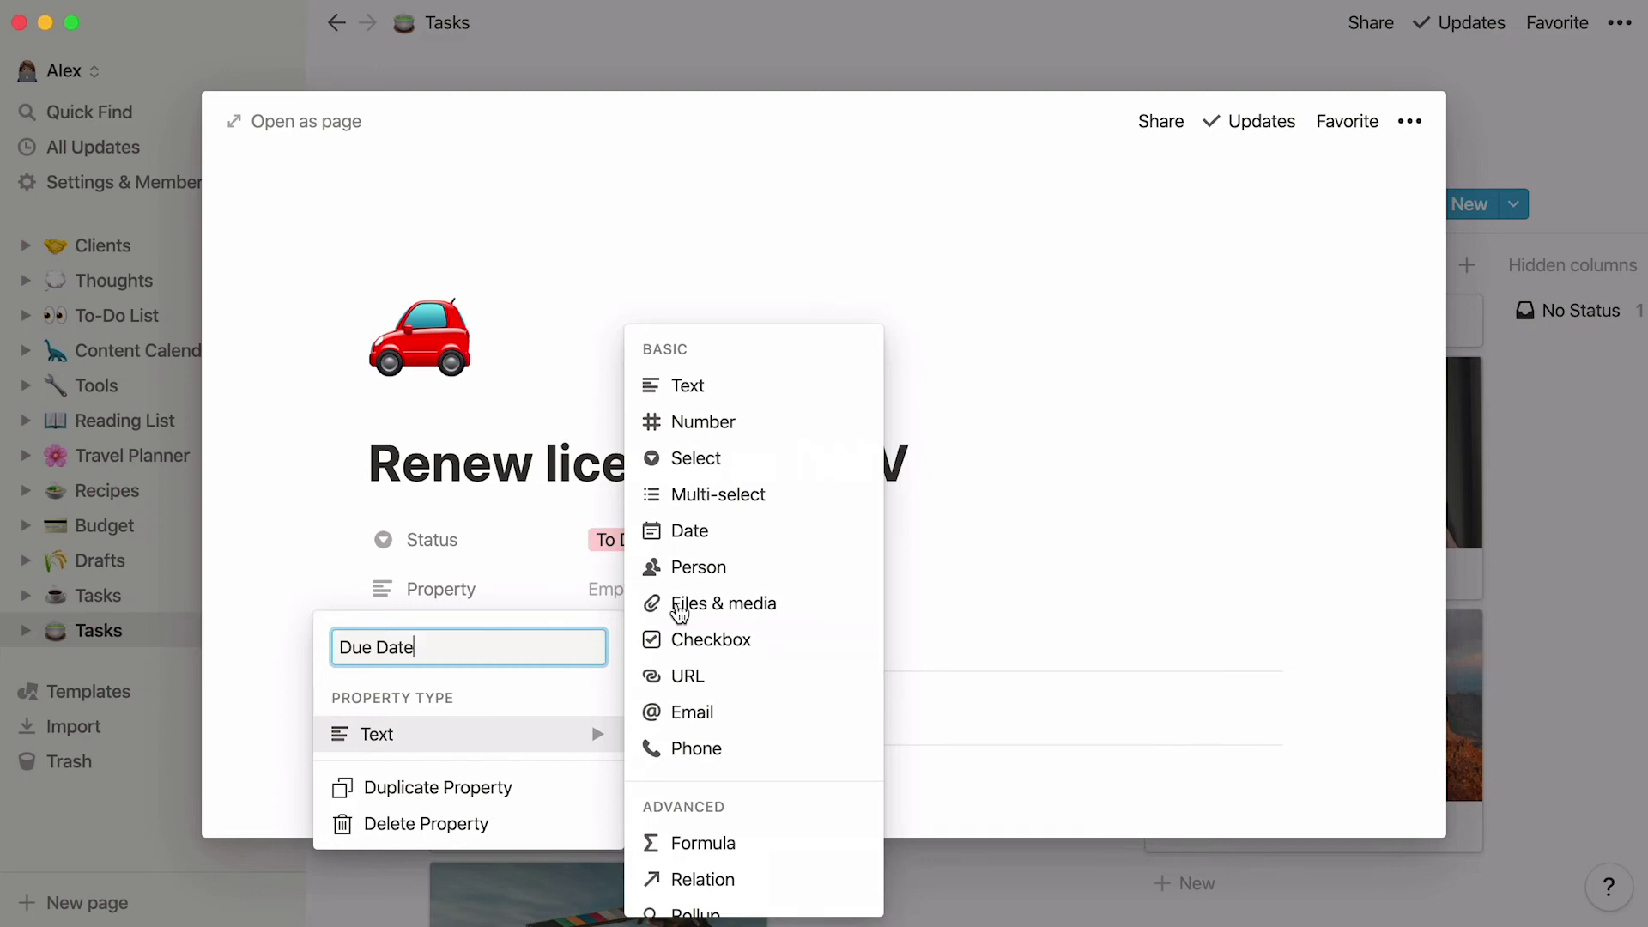
pyautogui.click(761, 545)
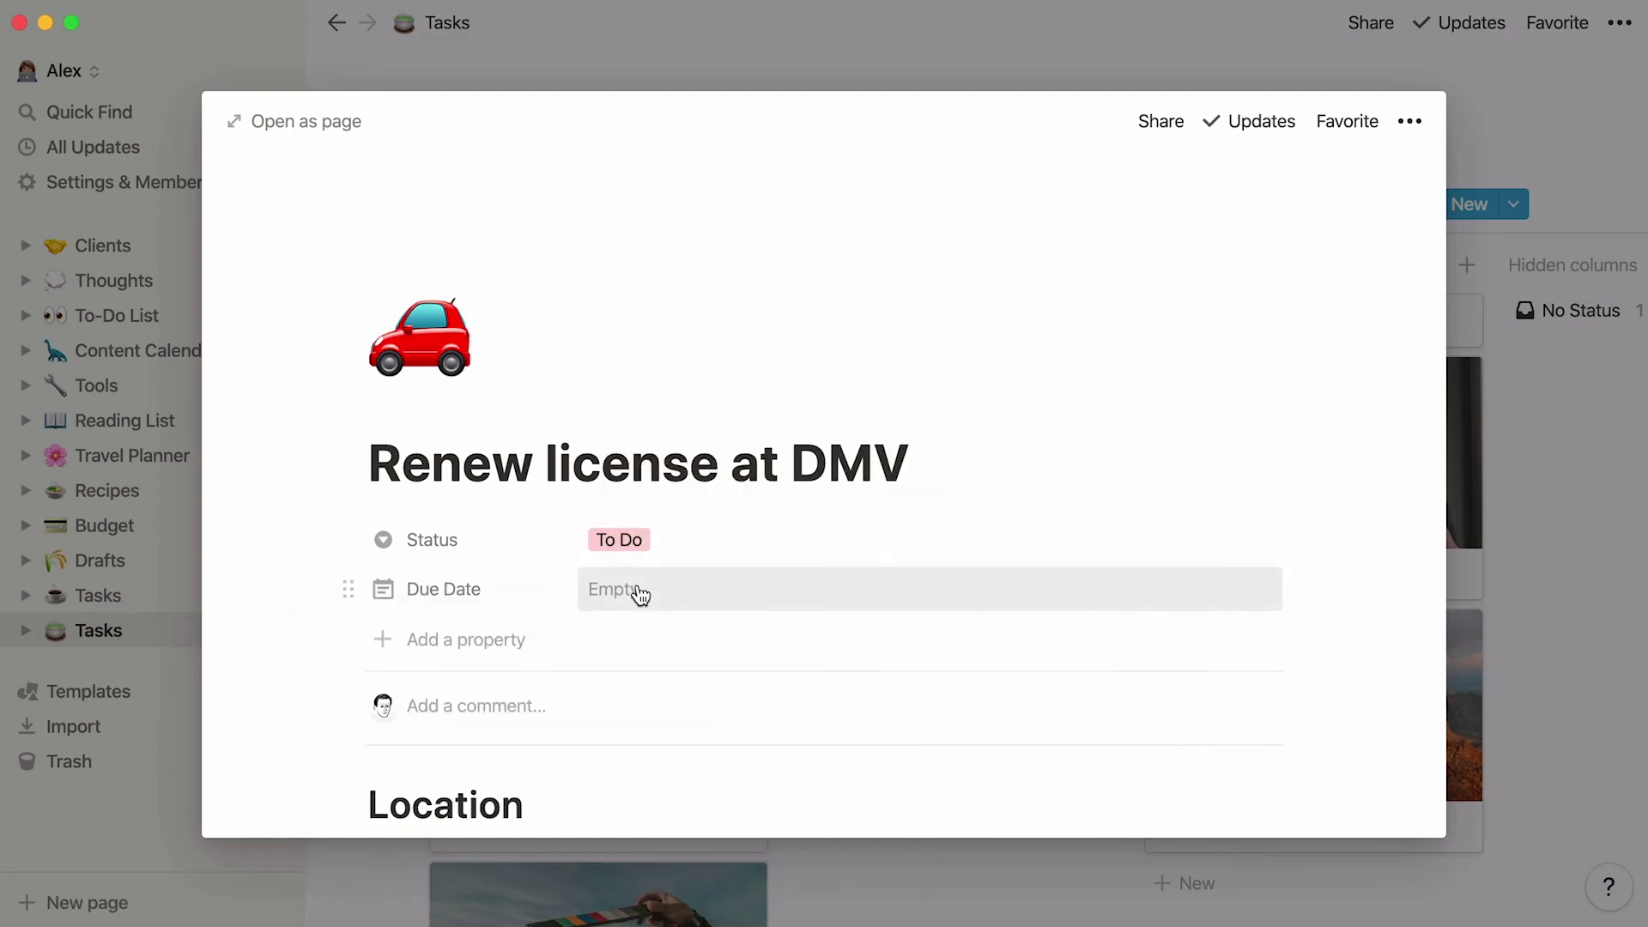
pyautogui.click(640, 594)
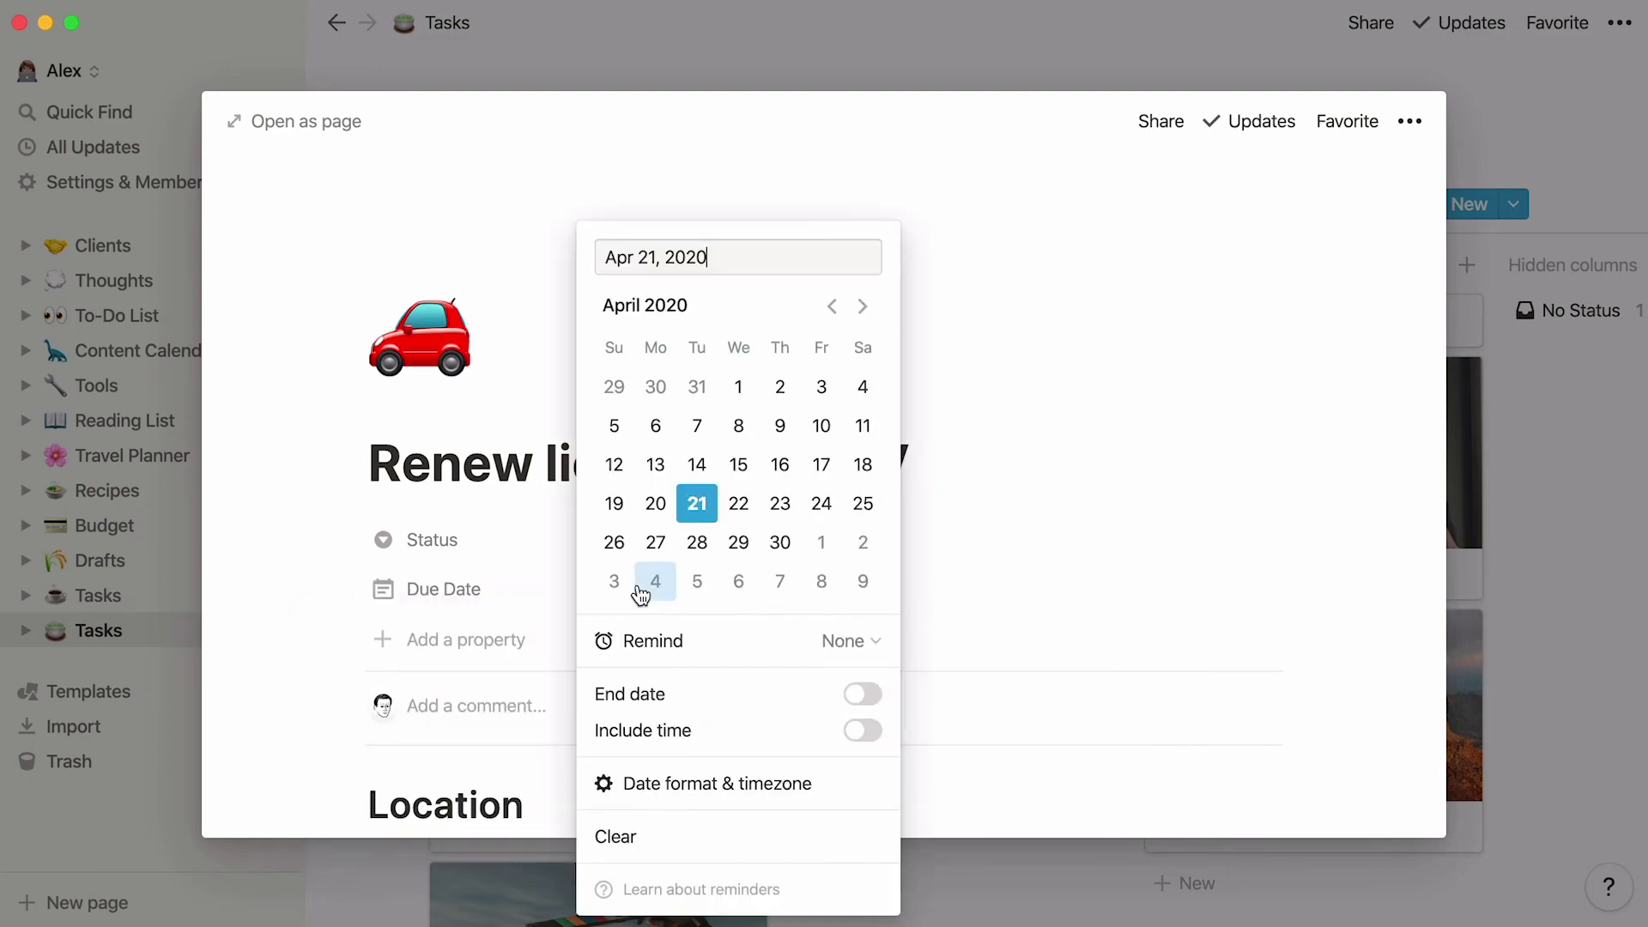
pyautogui.click(788, 512)
pyautogui.click(855, 640)
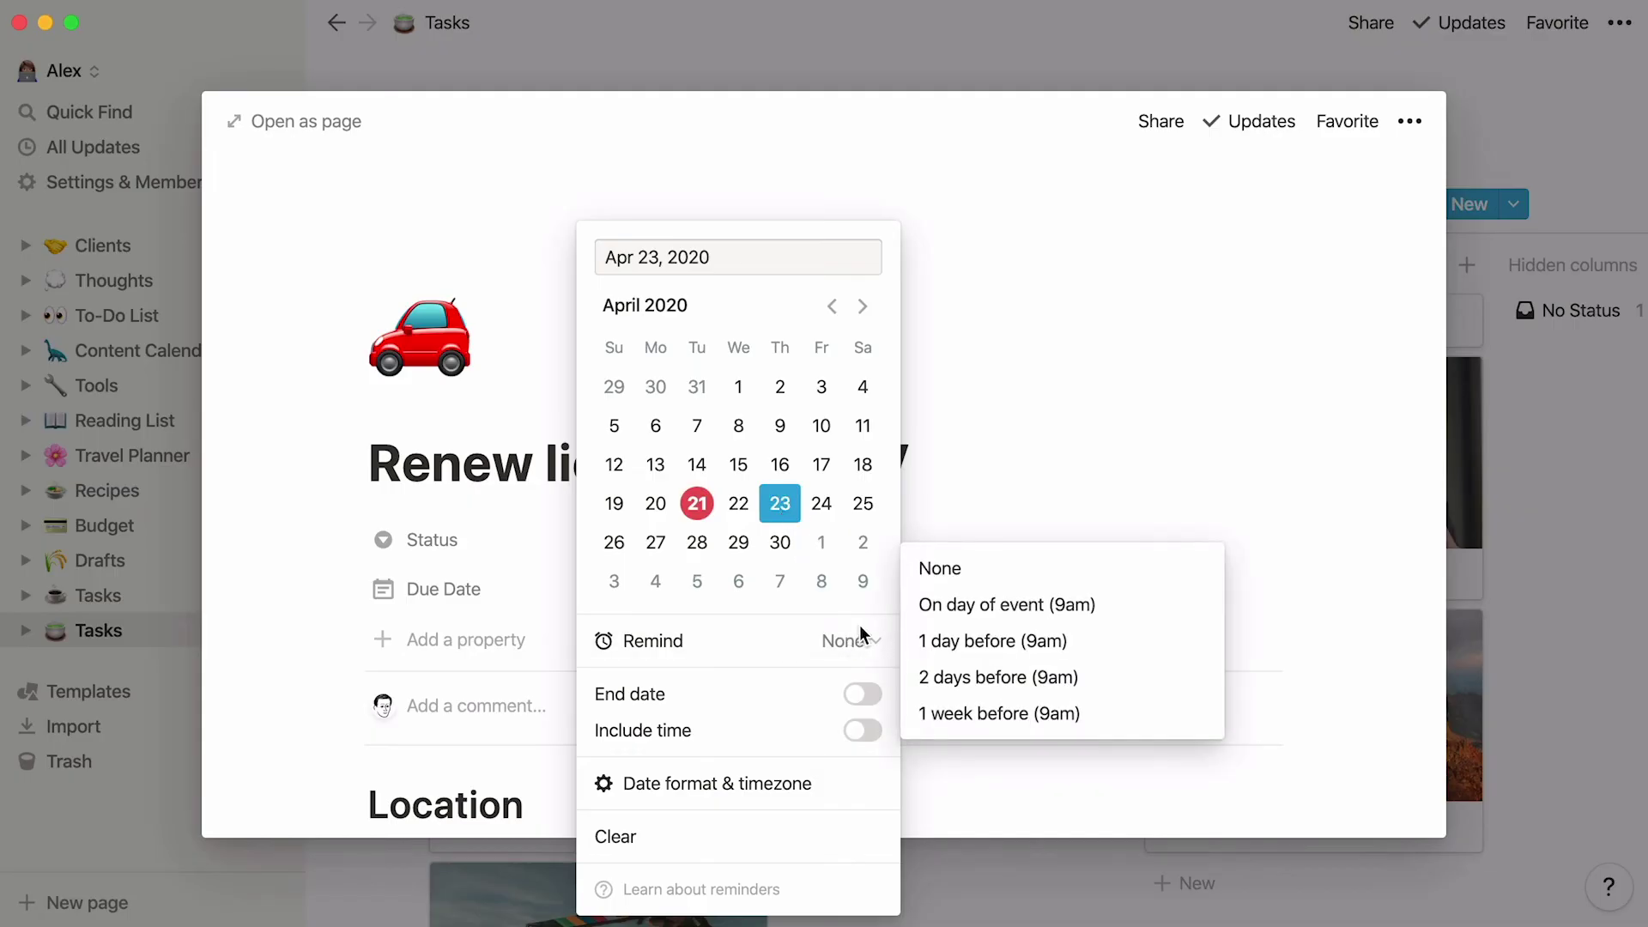
pyautogui.click(925, 606)
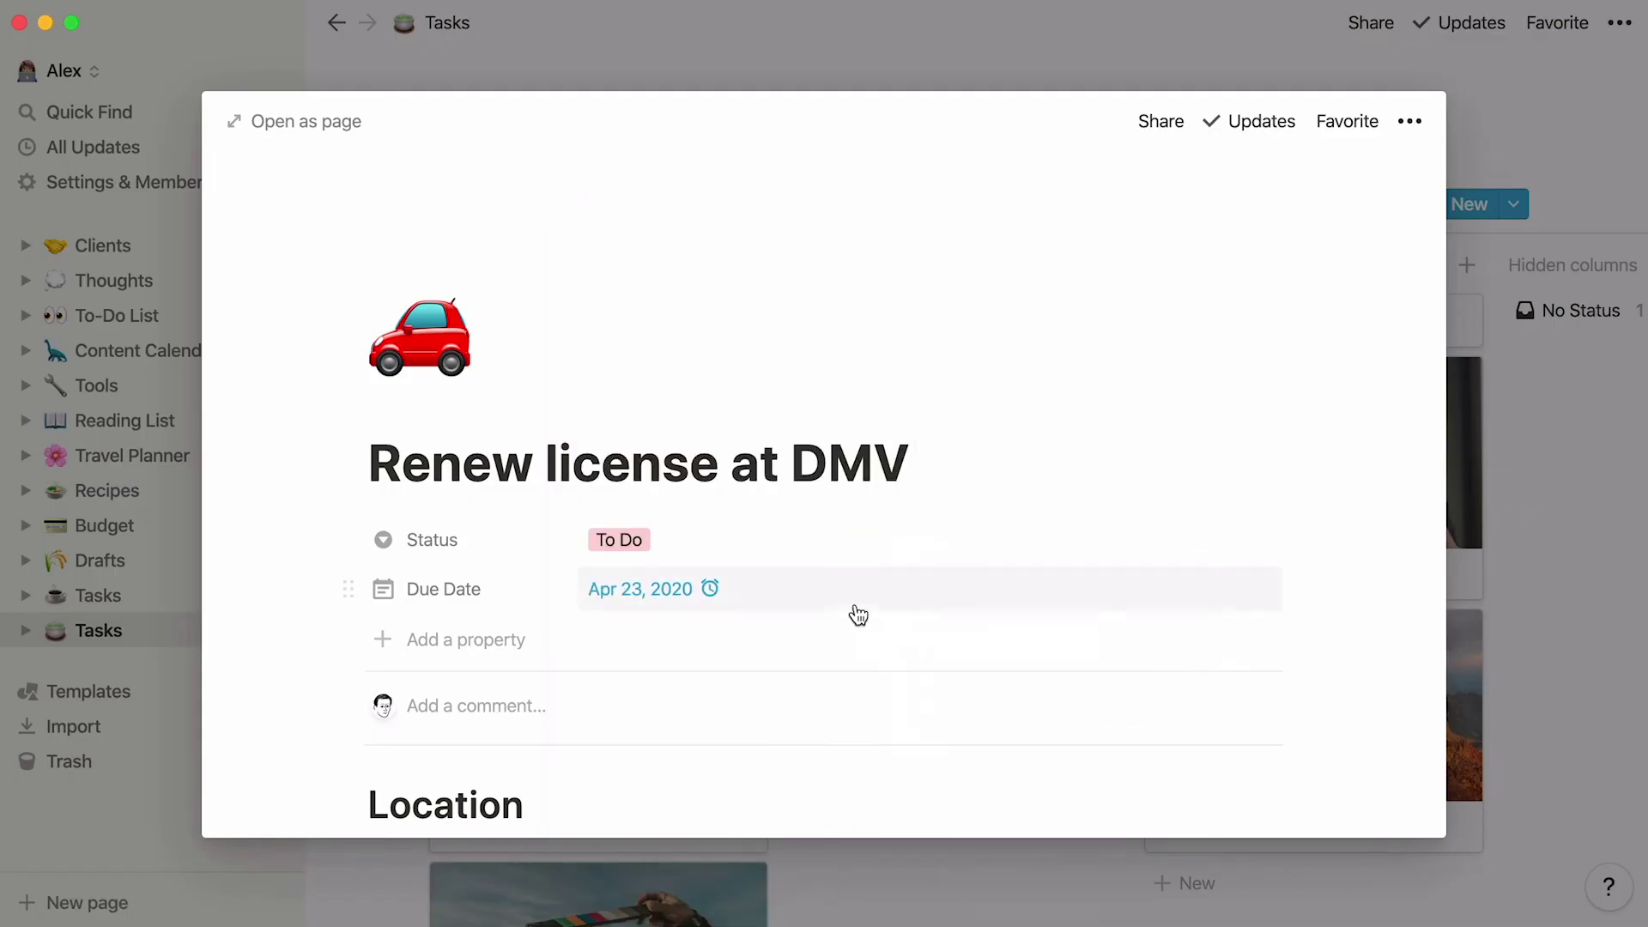
# Step: Add a select property named Tags to the task
pyautogui.click(495, 644)
pyautogui.write('Tags')
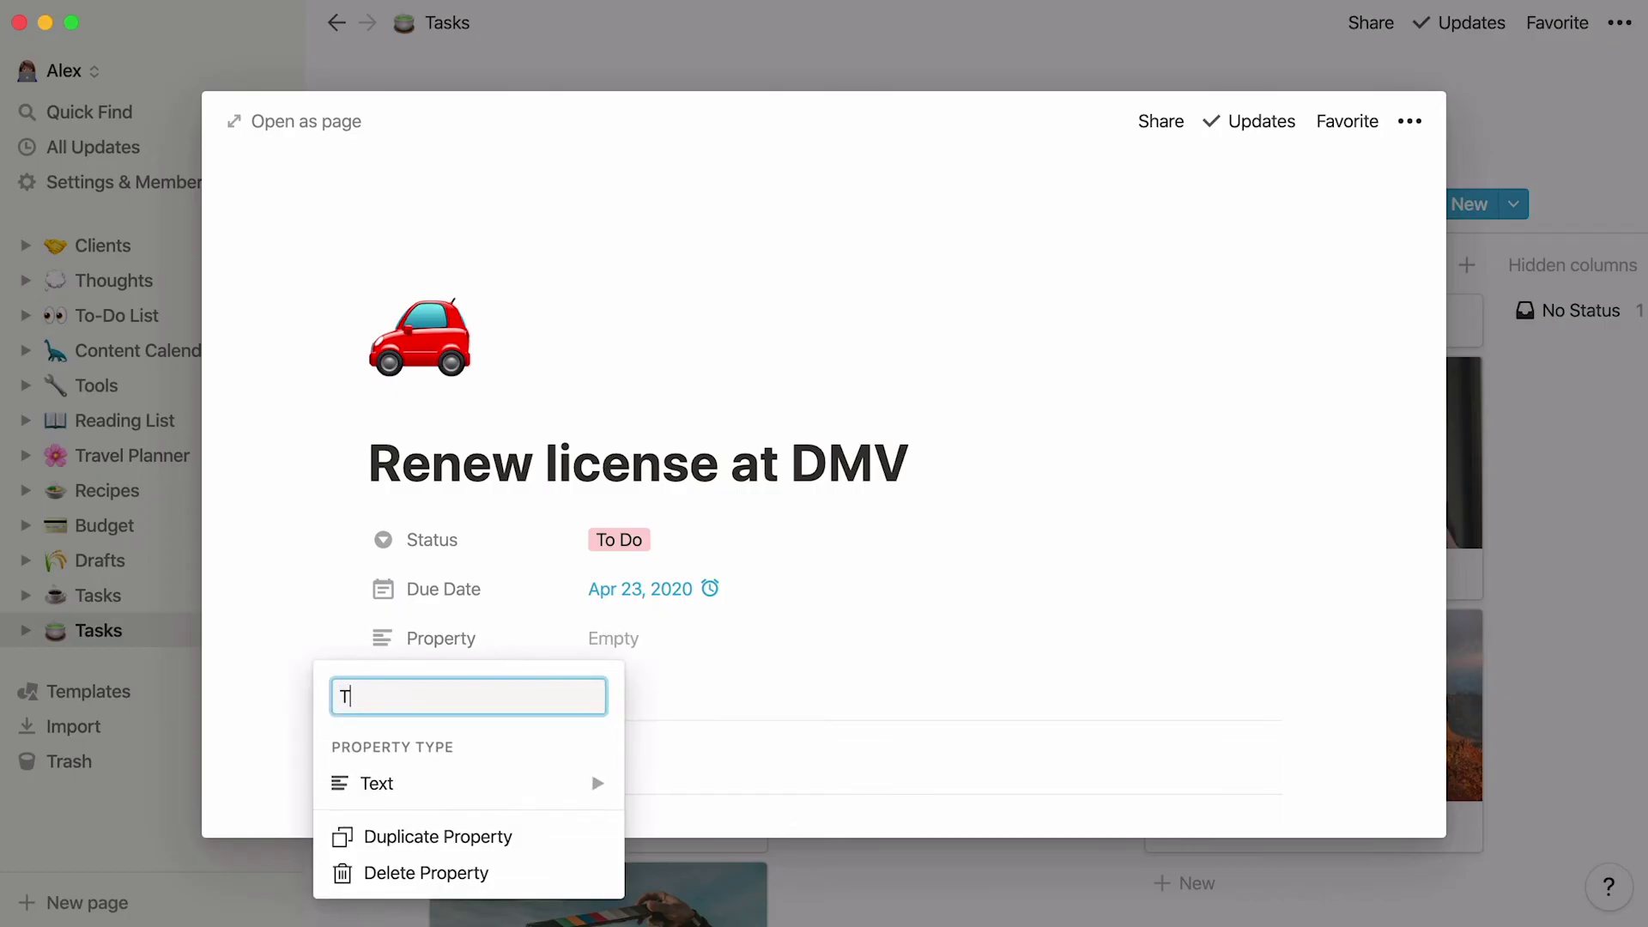
pyautogui.moveTo(513, 783)
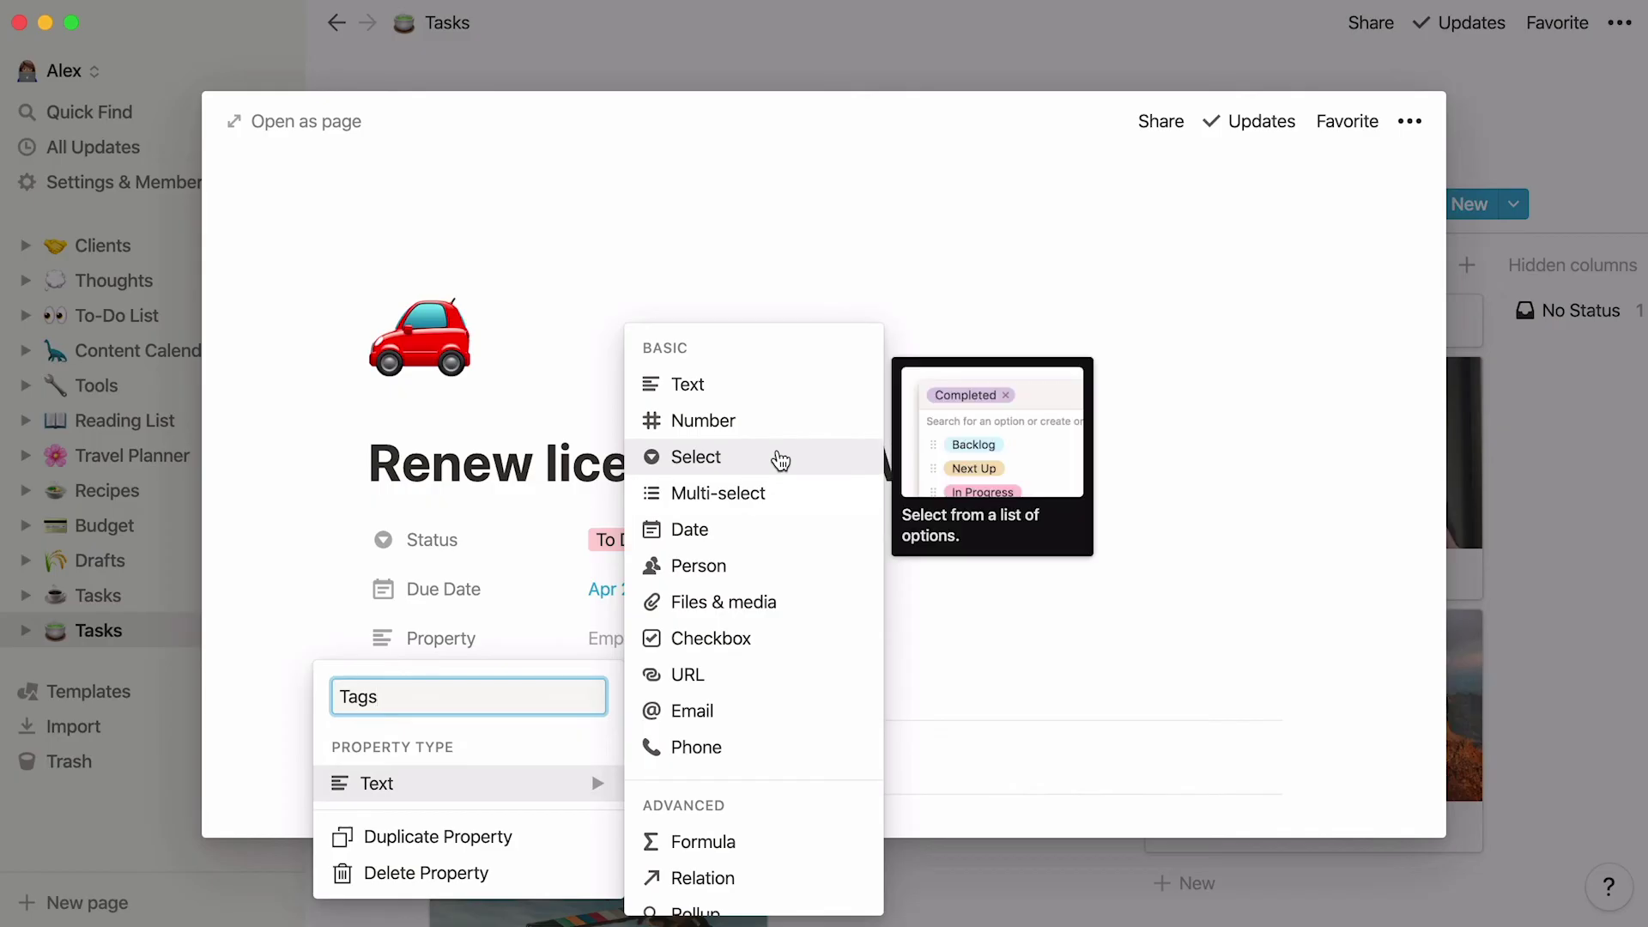
pyautogui.click(749, 458)
# Step: Create the tag options School, Work and Personal, and set the task's tag to Work
pyautogui.click(629, 644)
pyautogui.write('S')
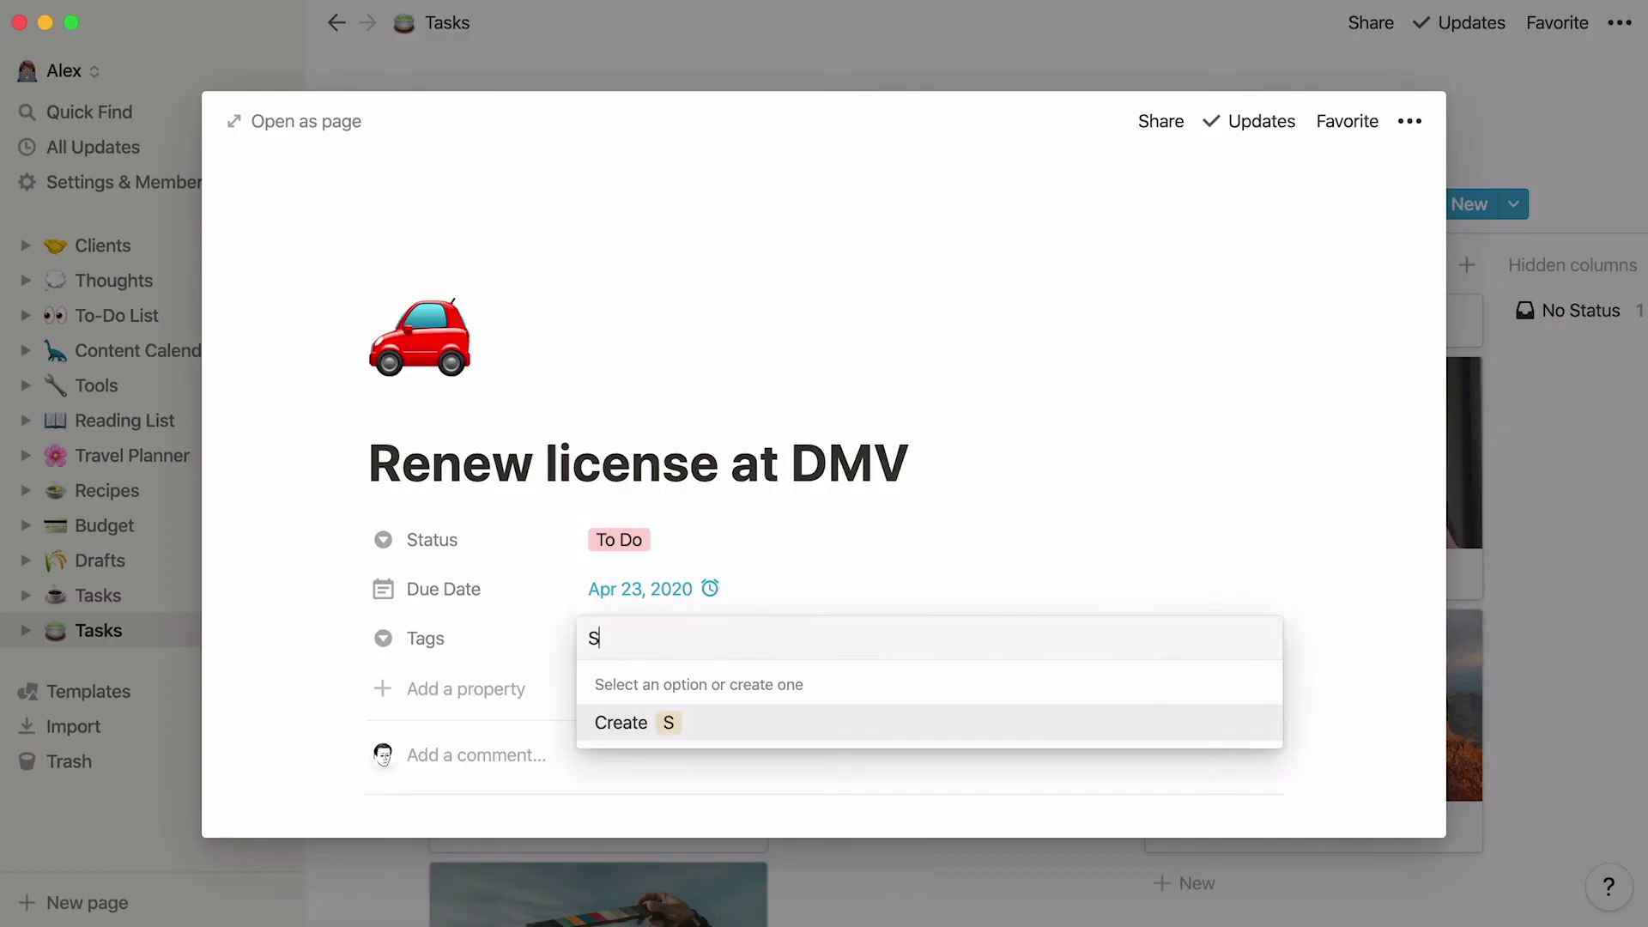
pyautogui.write('chool')
pyautogui.press('Return')
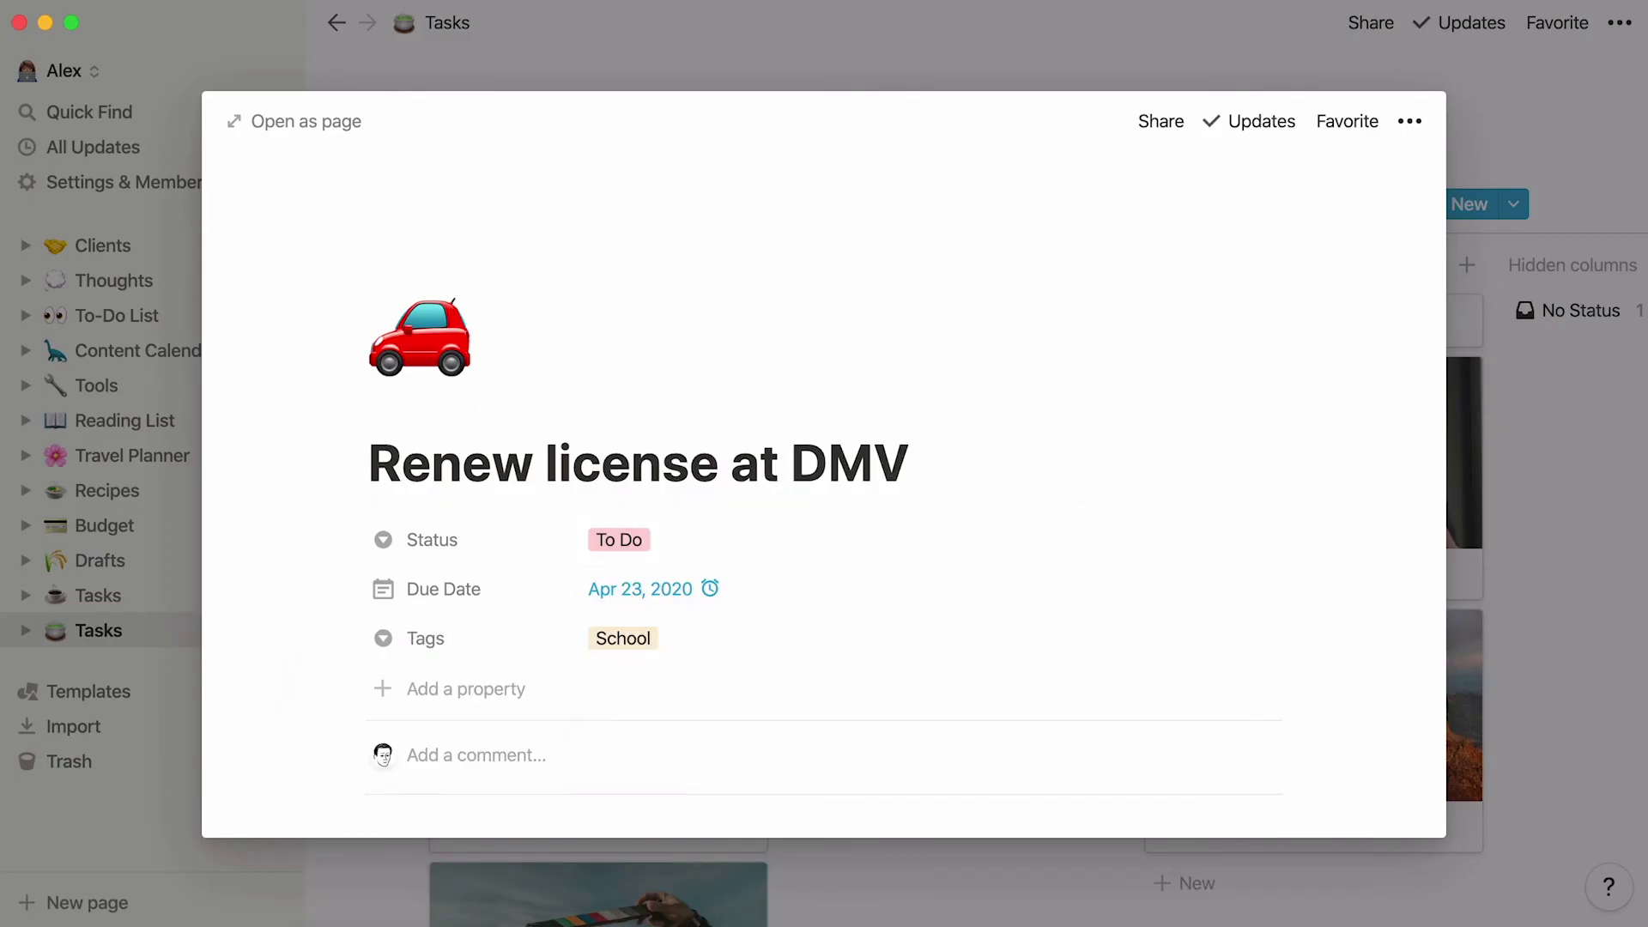
pyautogui.click(626, 637)
pyautogui.write('Work')
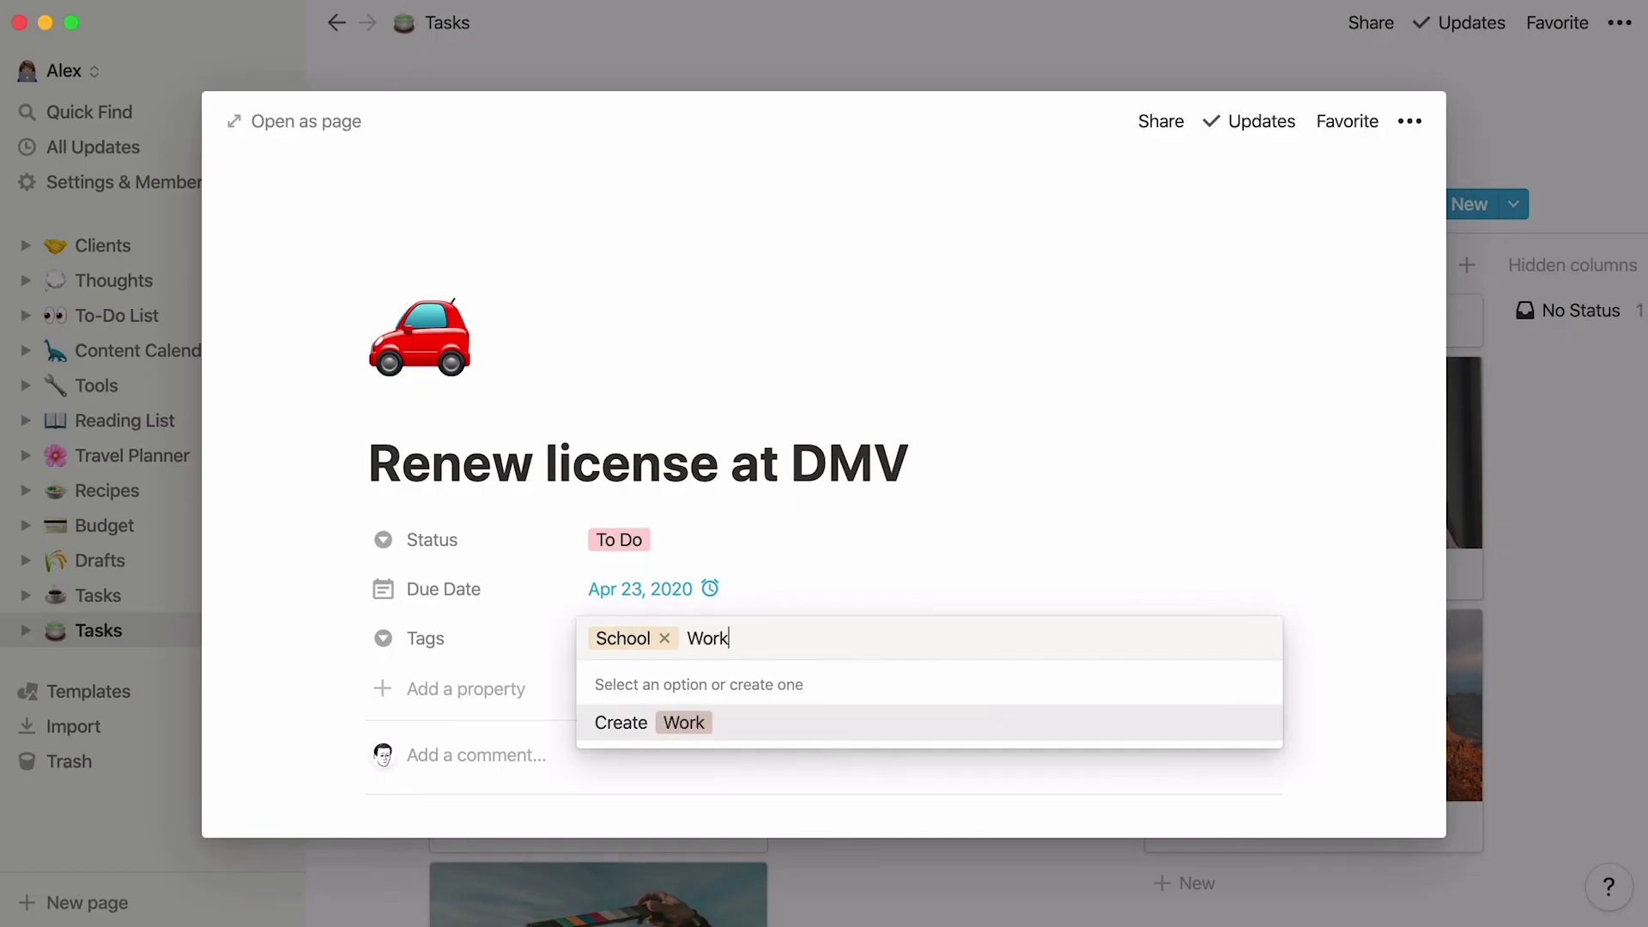
pyautogui.press('Return')
pyautogui.click(629, 638)
pyautogui.write('Personal')
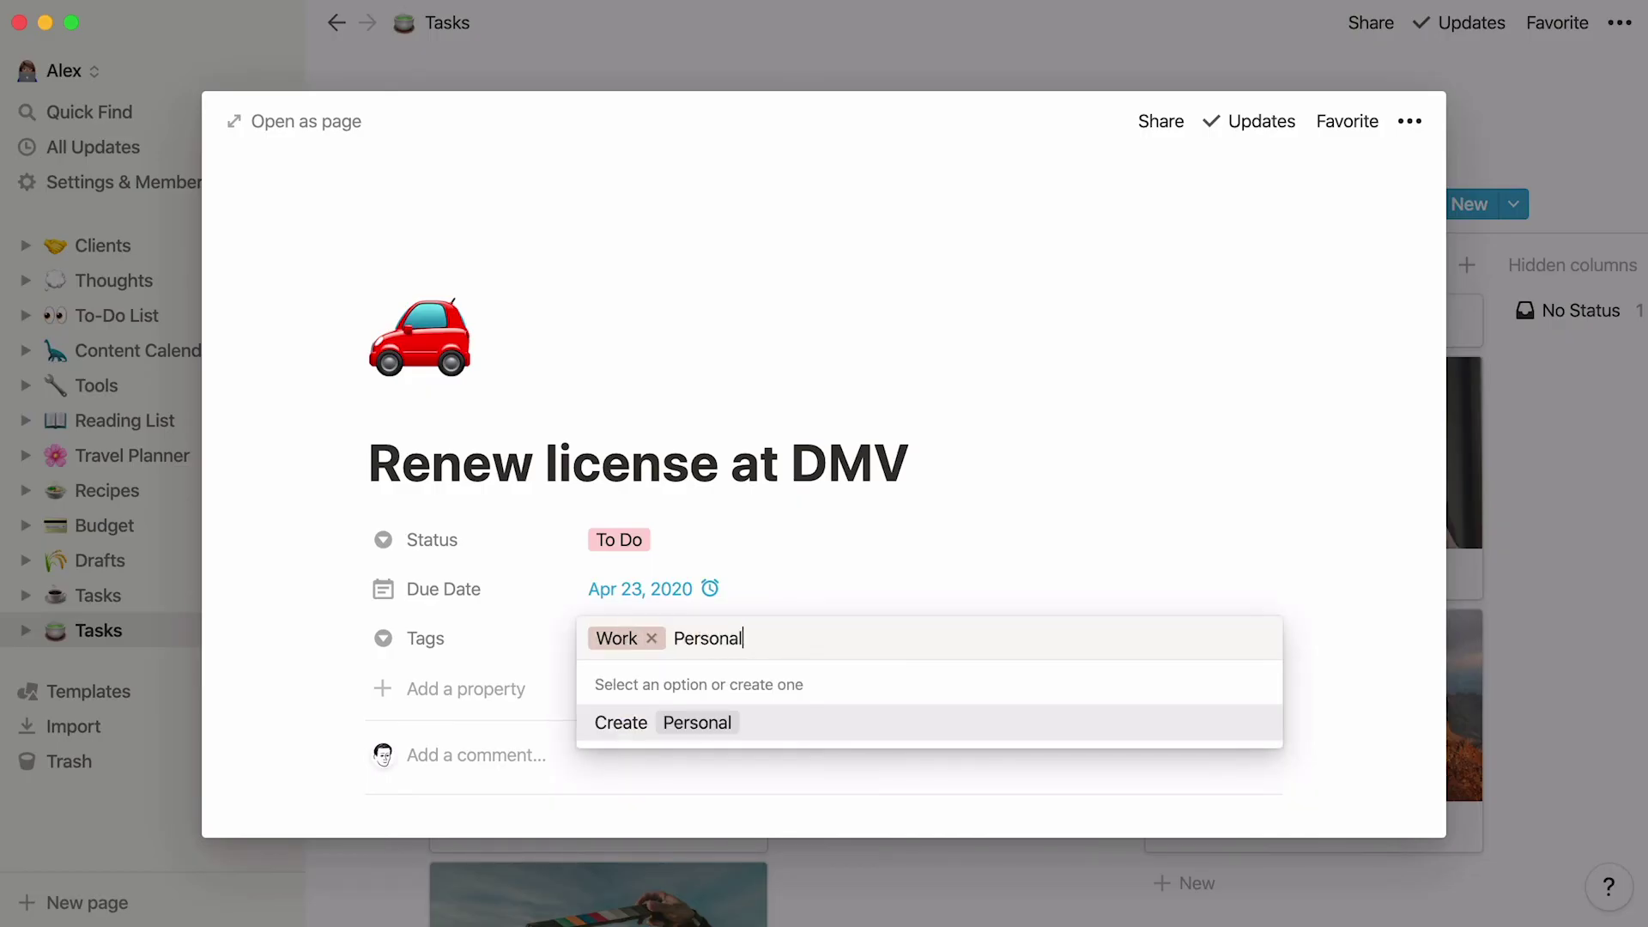
pyautogui.press('Return')
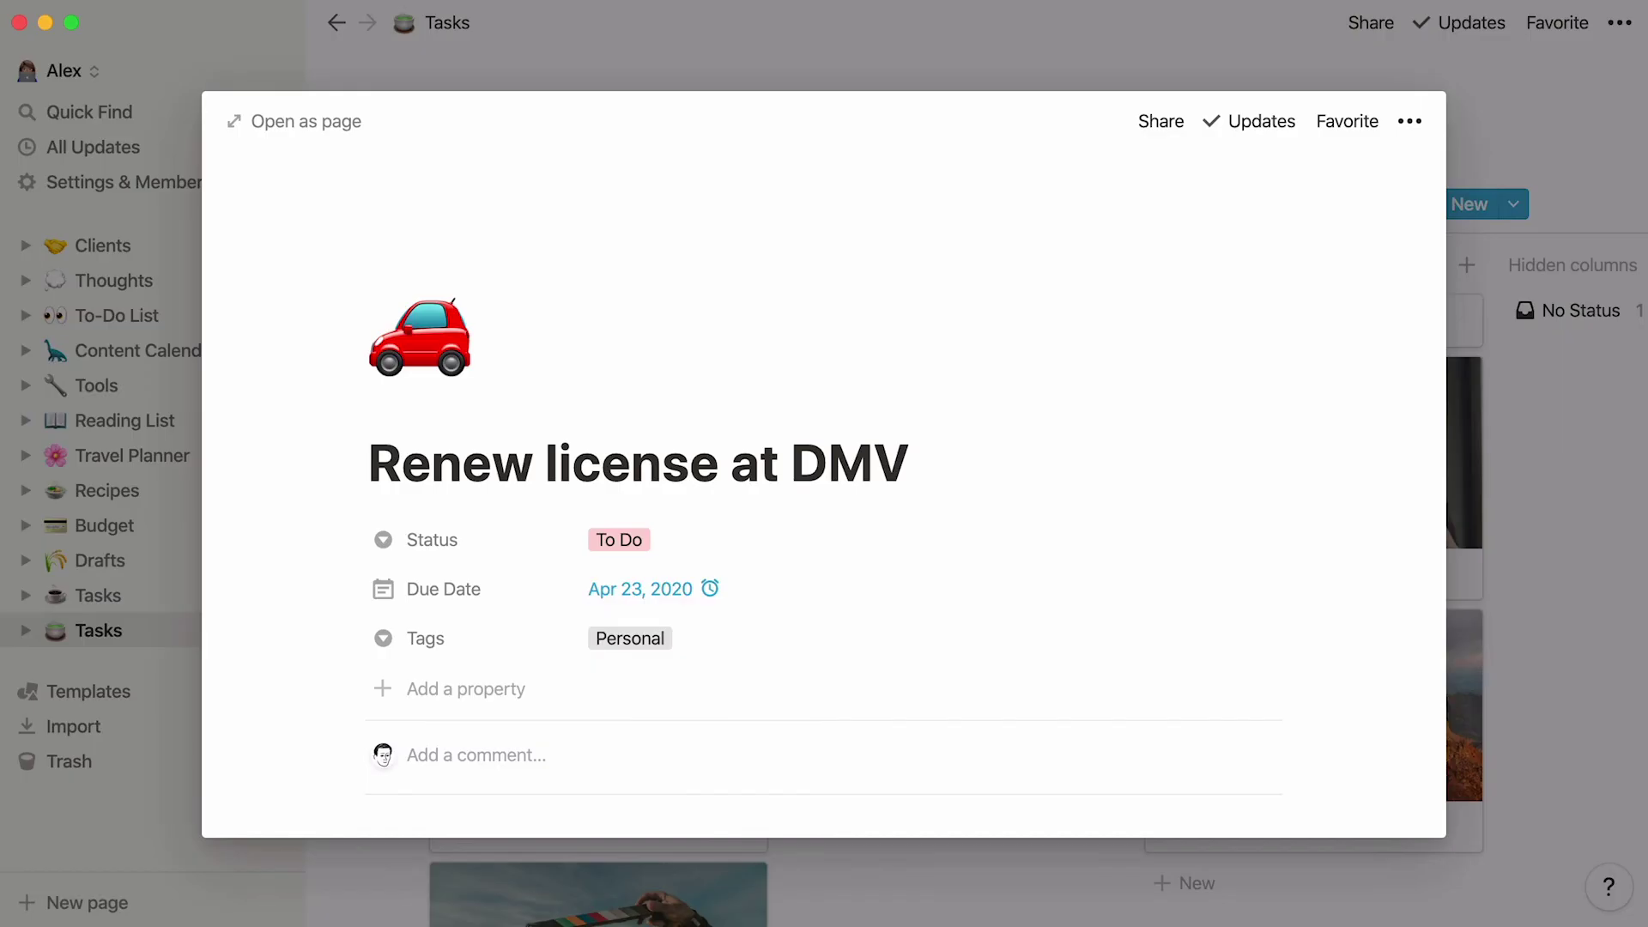
pyautogui.click(628, 640)
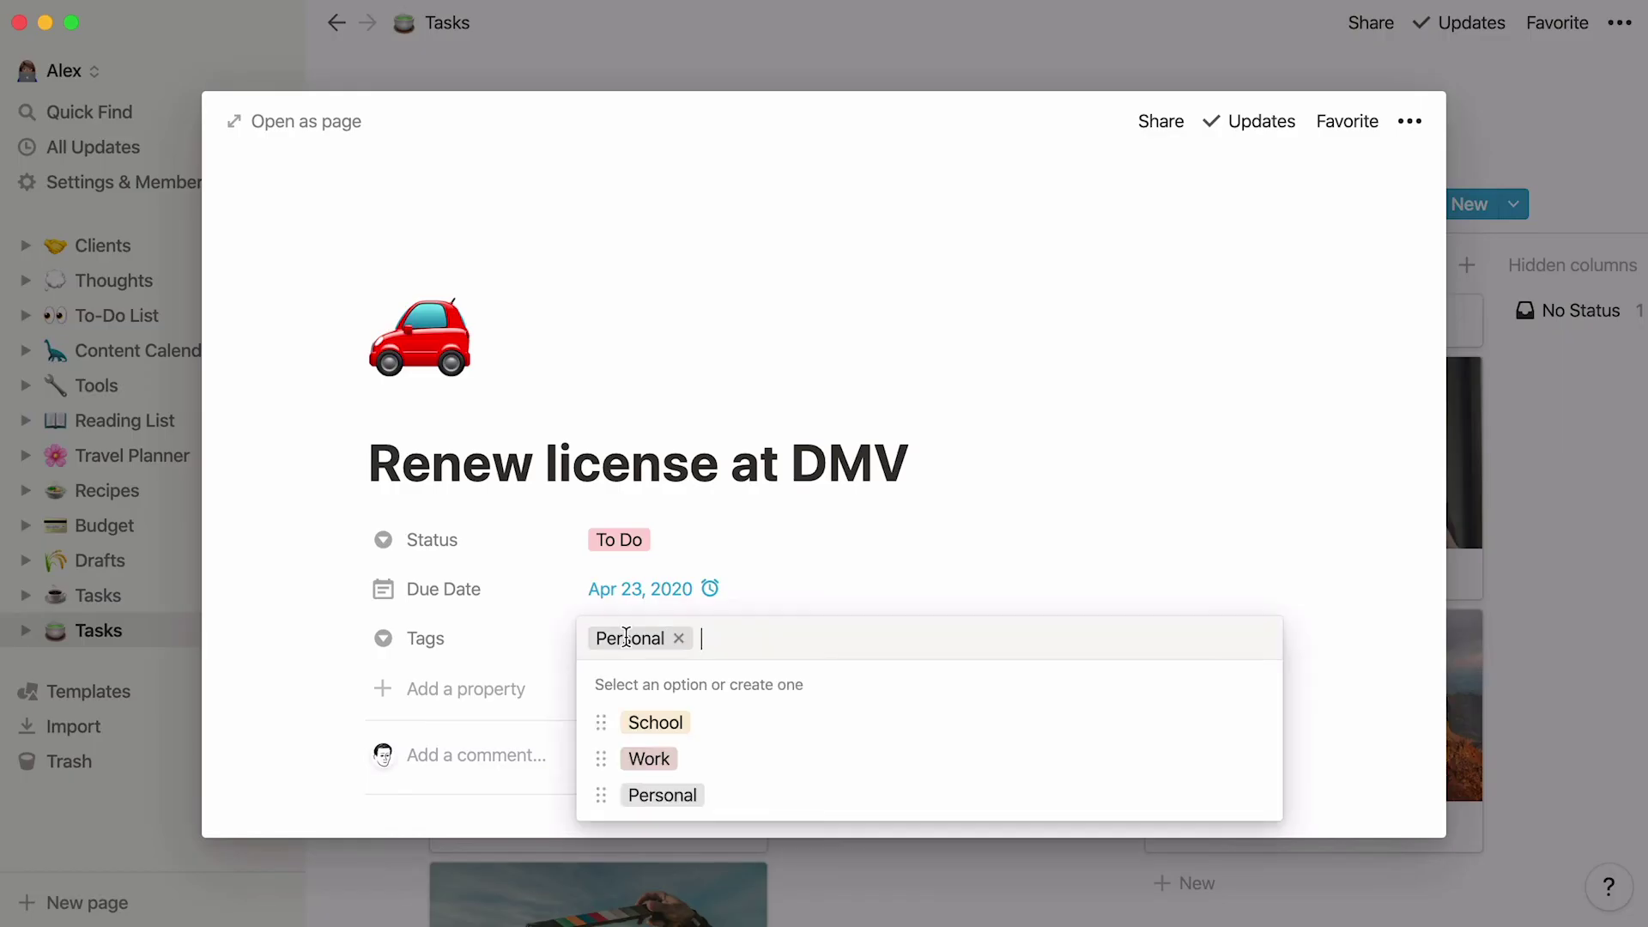
pyautogui.click(633, 758)
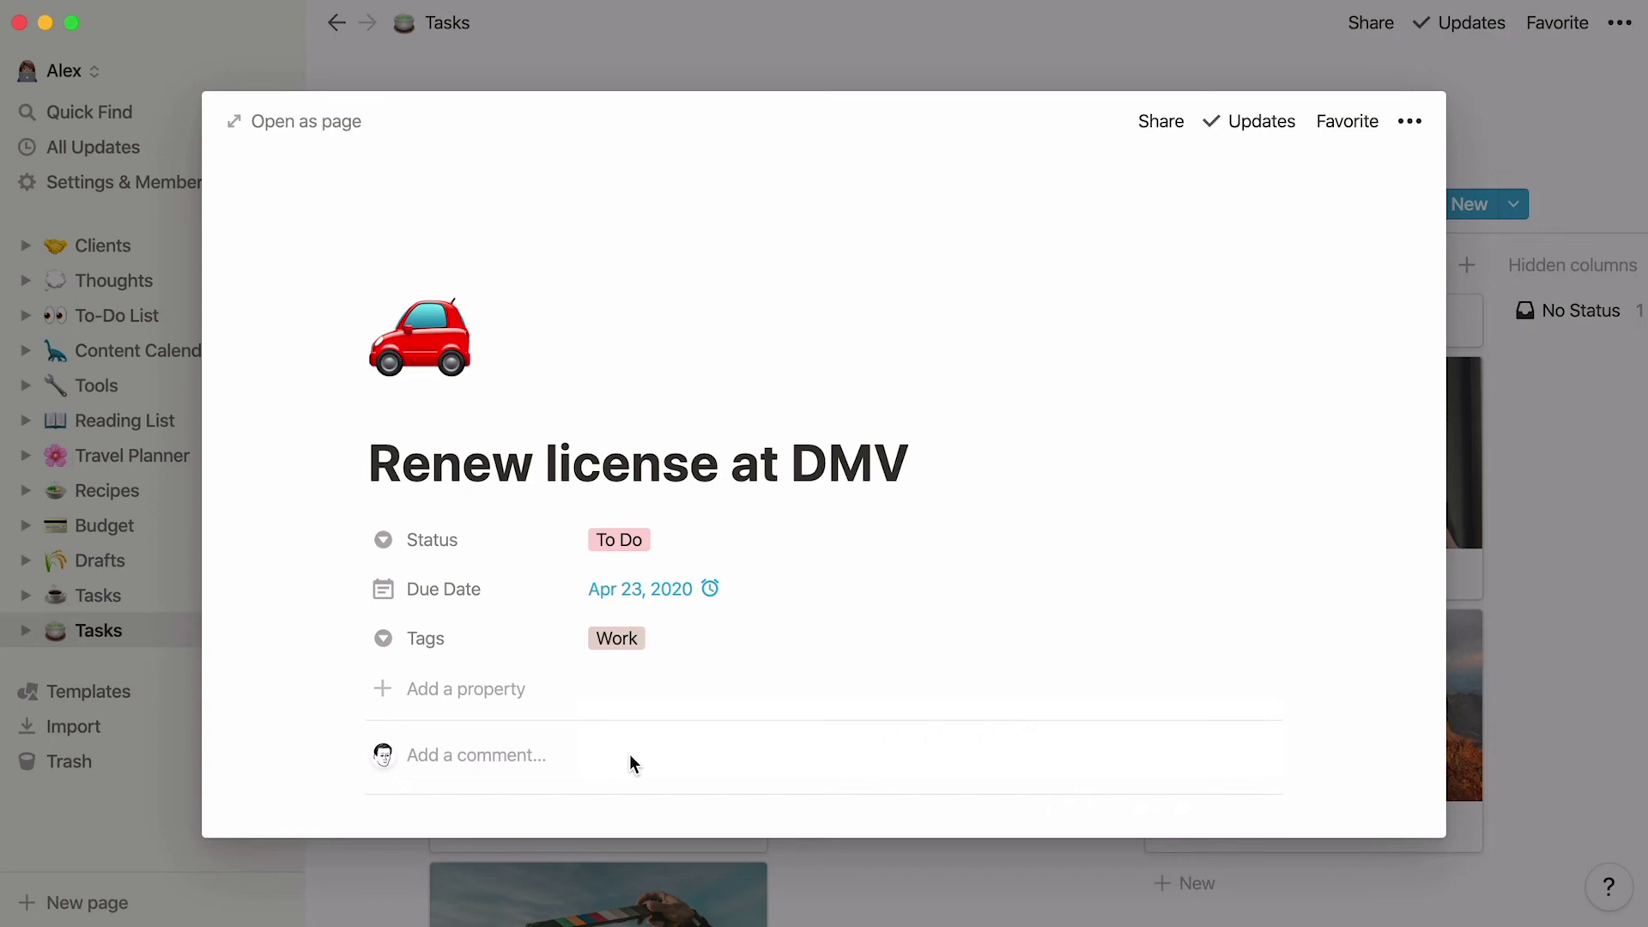
# Step: Add a new Select property named Priority to the DMV task
pyautogui.click(519, 689)
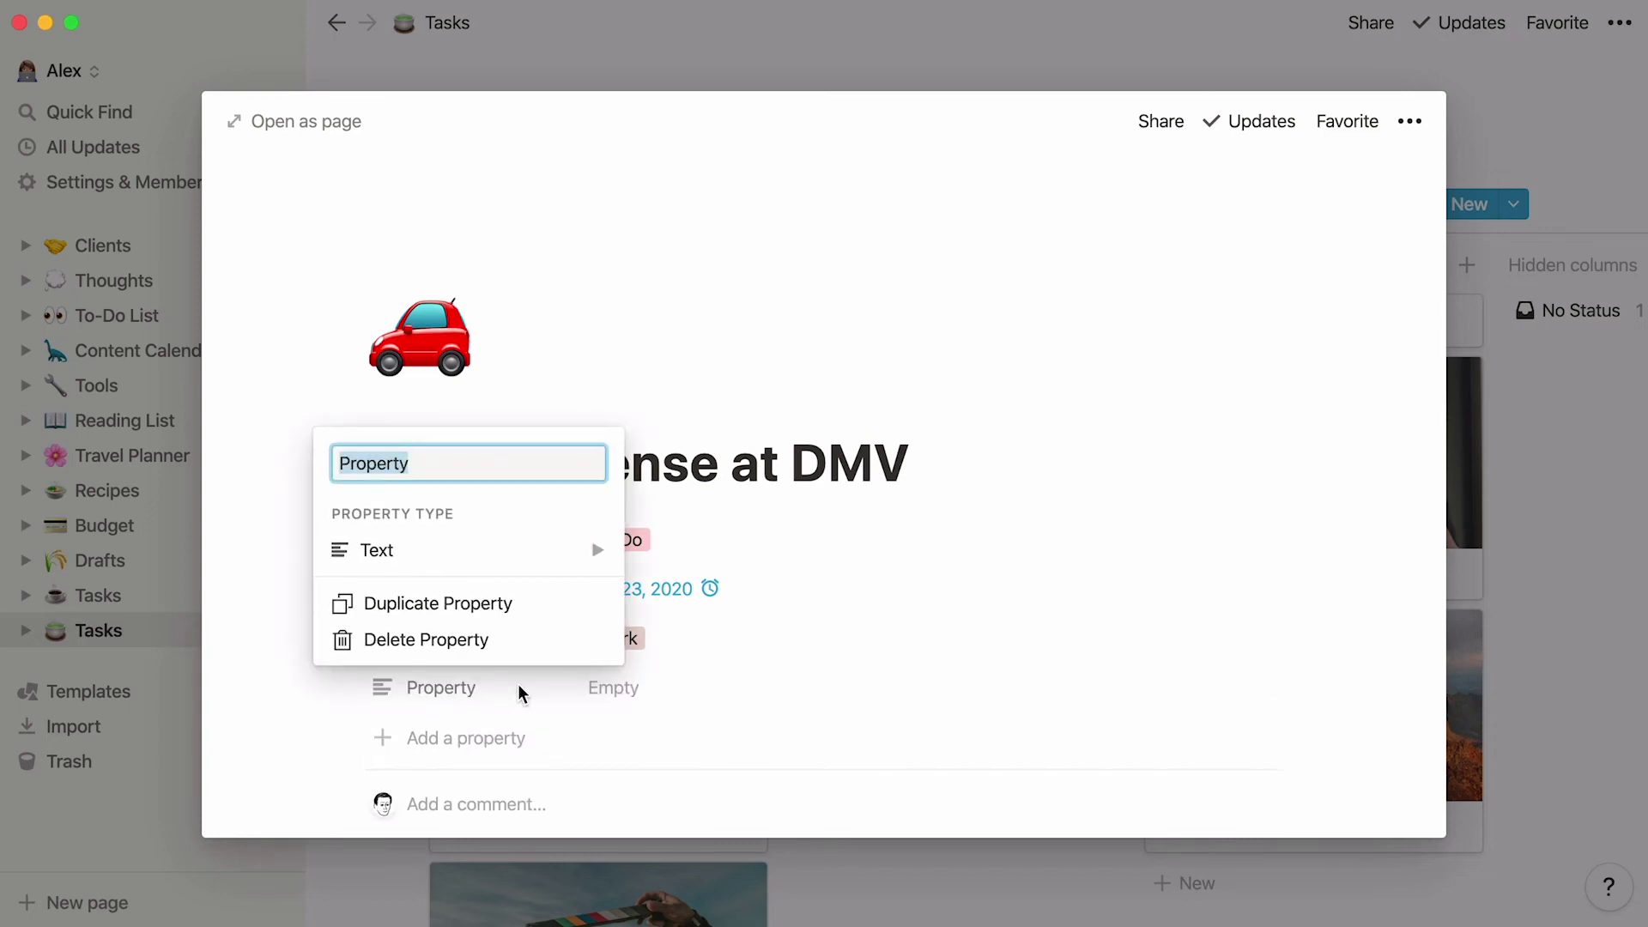
pyautogui.write('Priority')
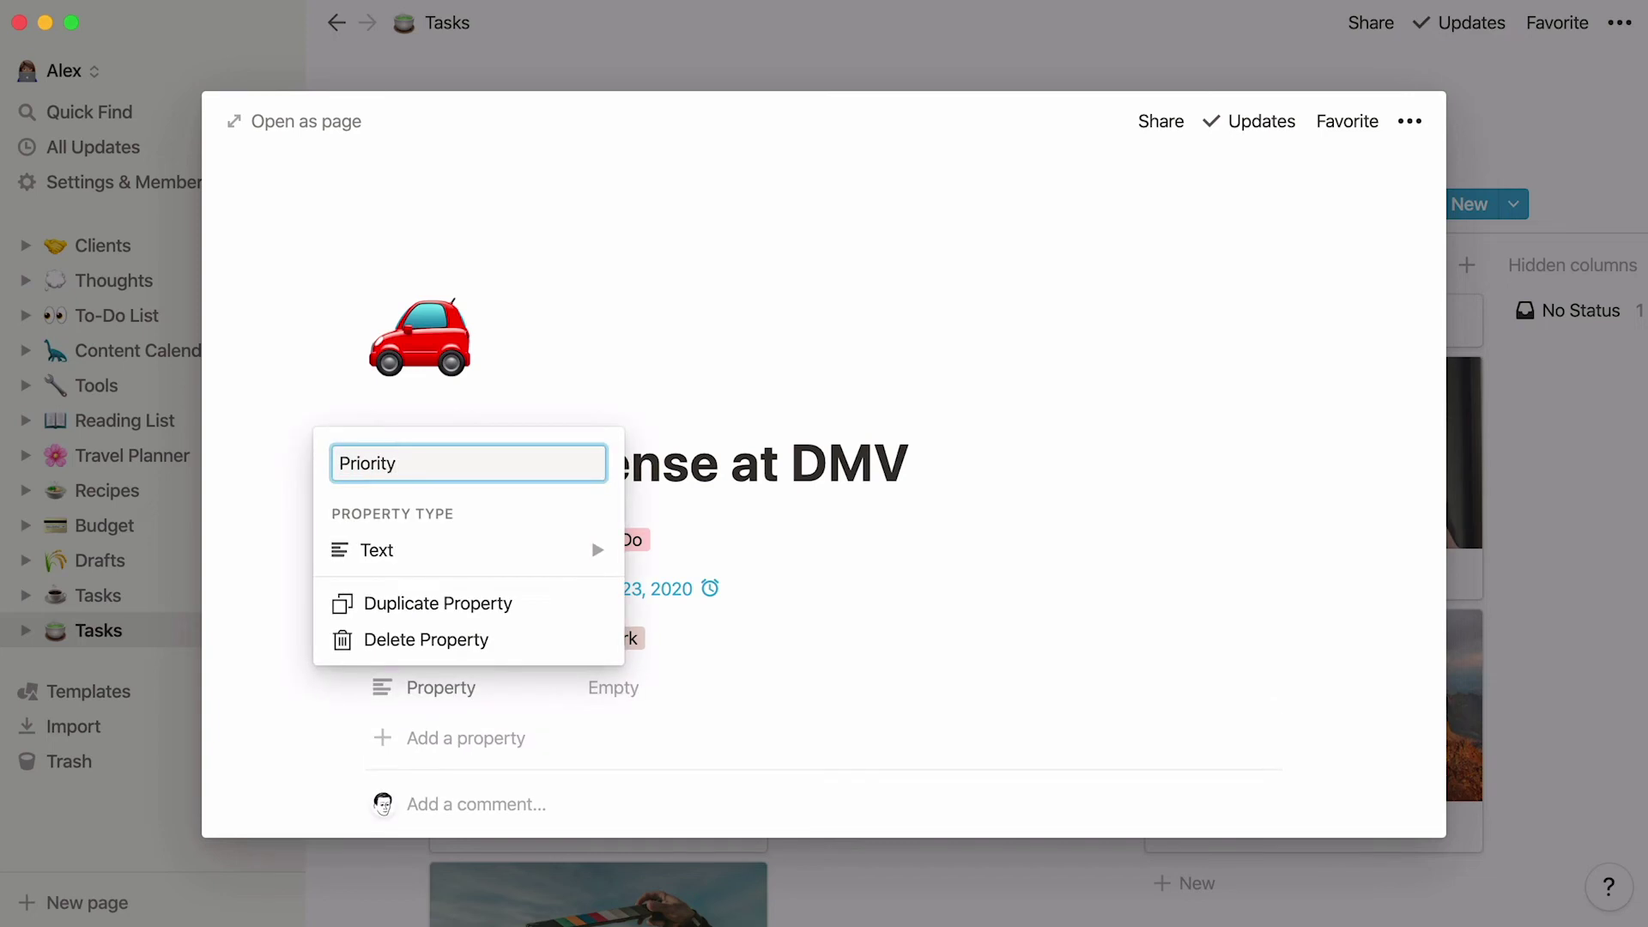
pyautogui.moveTo(600, 567)
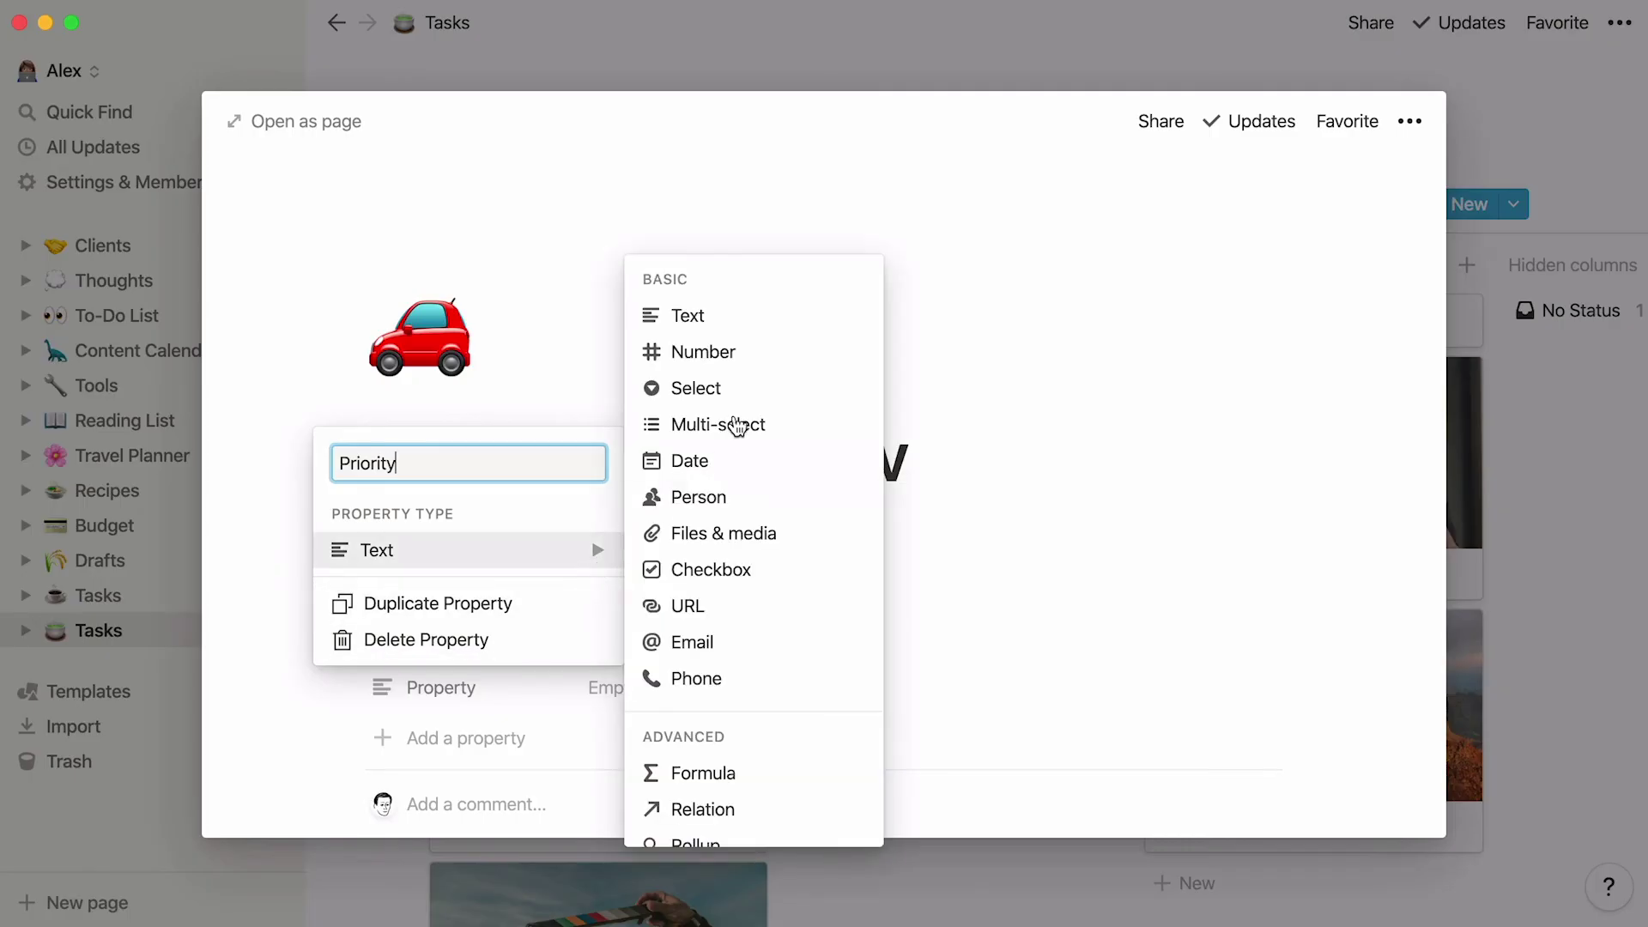
pyautogui.click(778, 391)
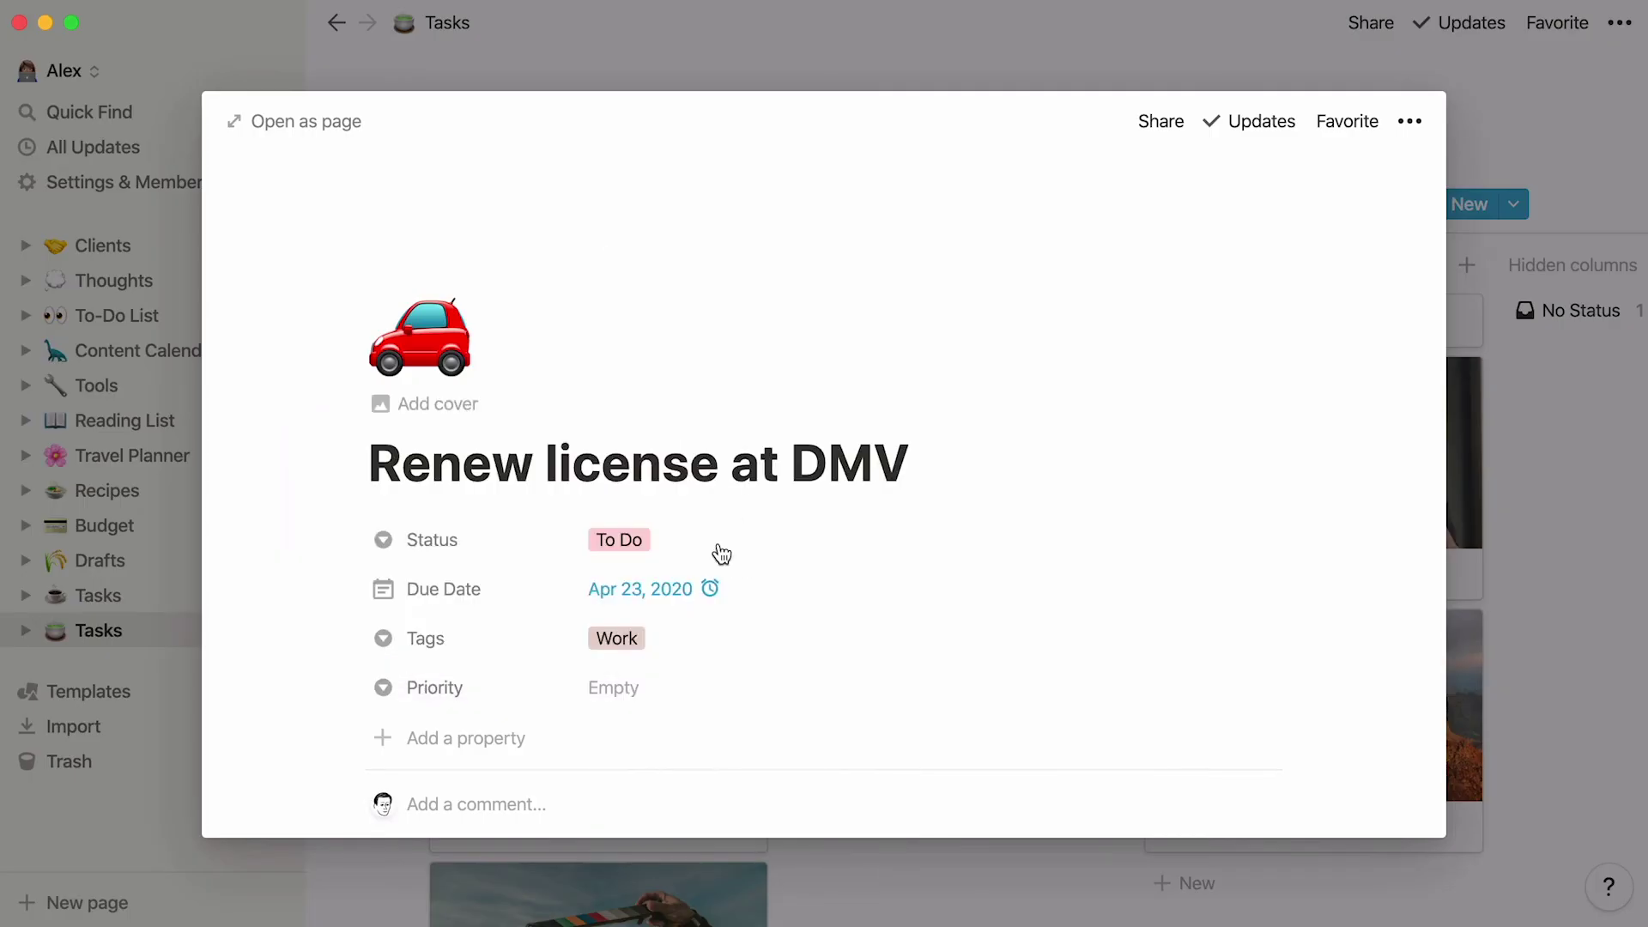
# Step: Create Low, Medium and High priority options and set the task's priority to Medium
pyautogui.click(641, 685)
pyautogui.write('Low')
pyautogui.press('Return')
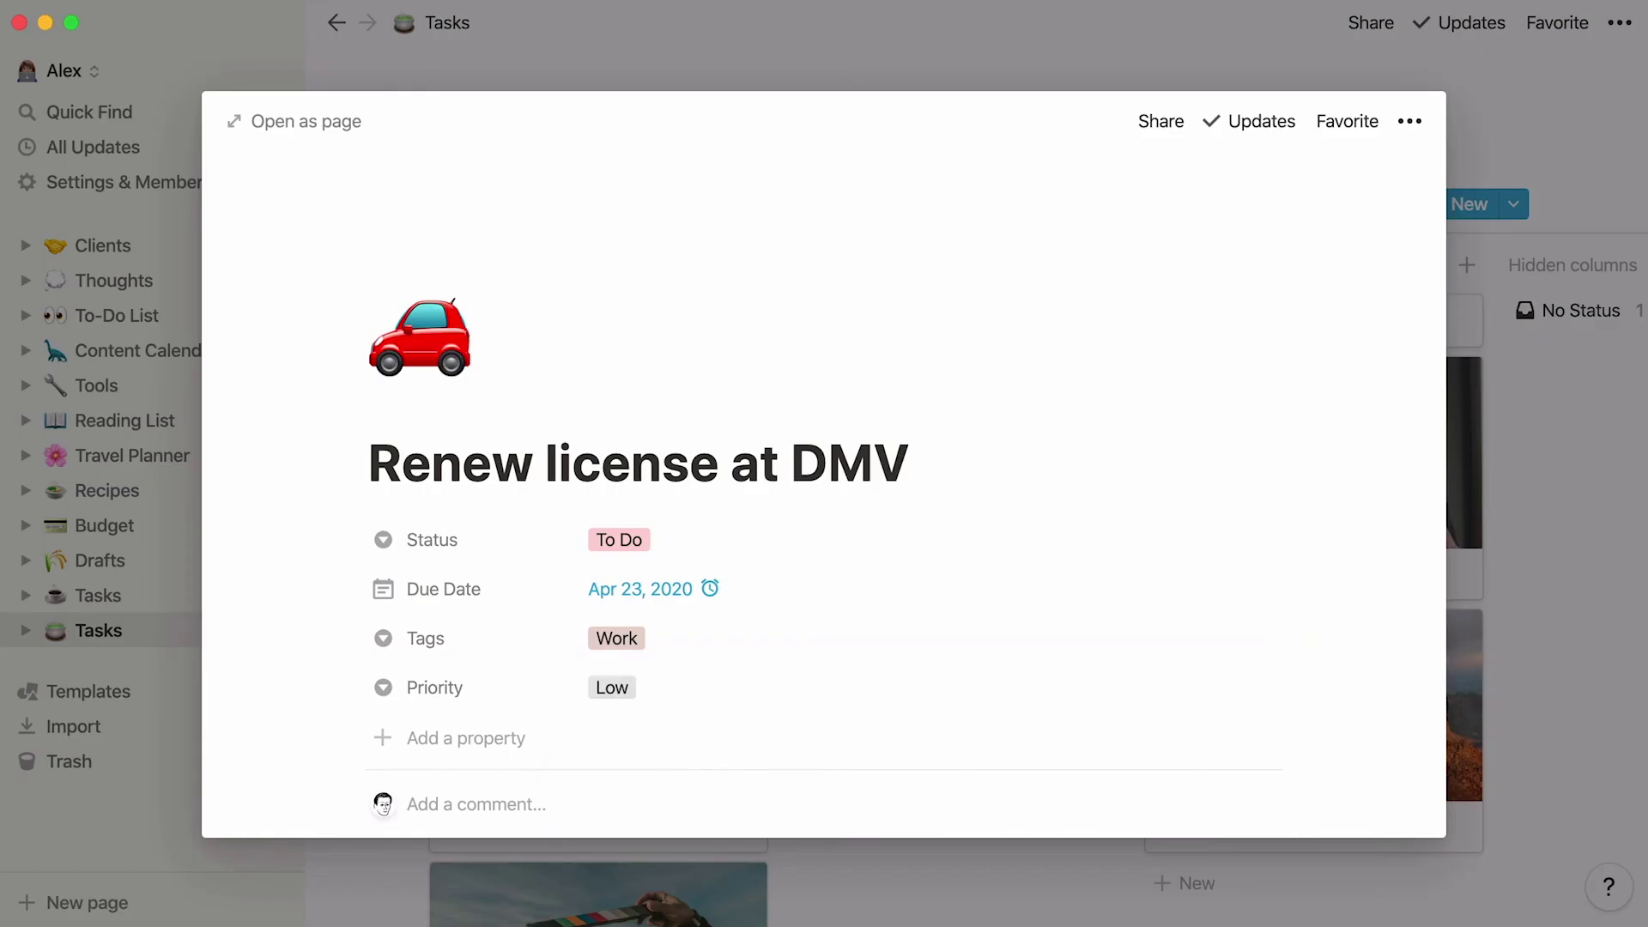
pyautogui.press('Return')
pyautogui.write('Medium')
pyautogui.press('Return')
pyautogui.write('High')
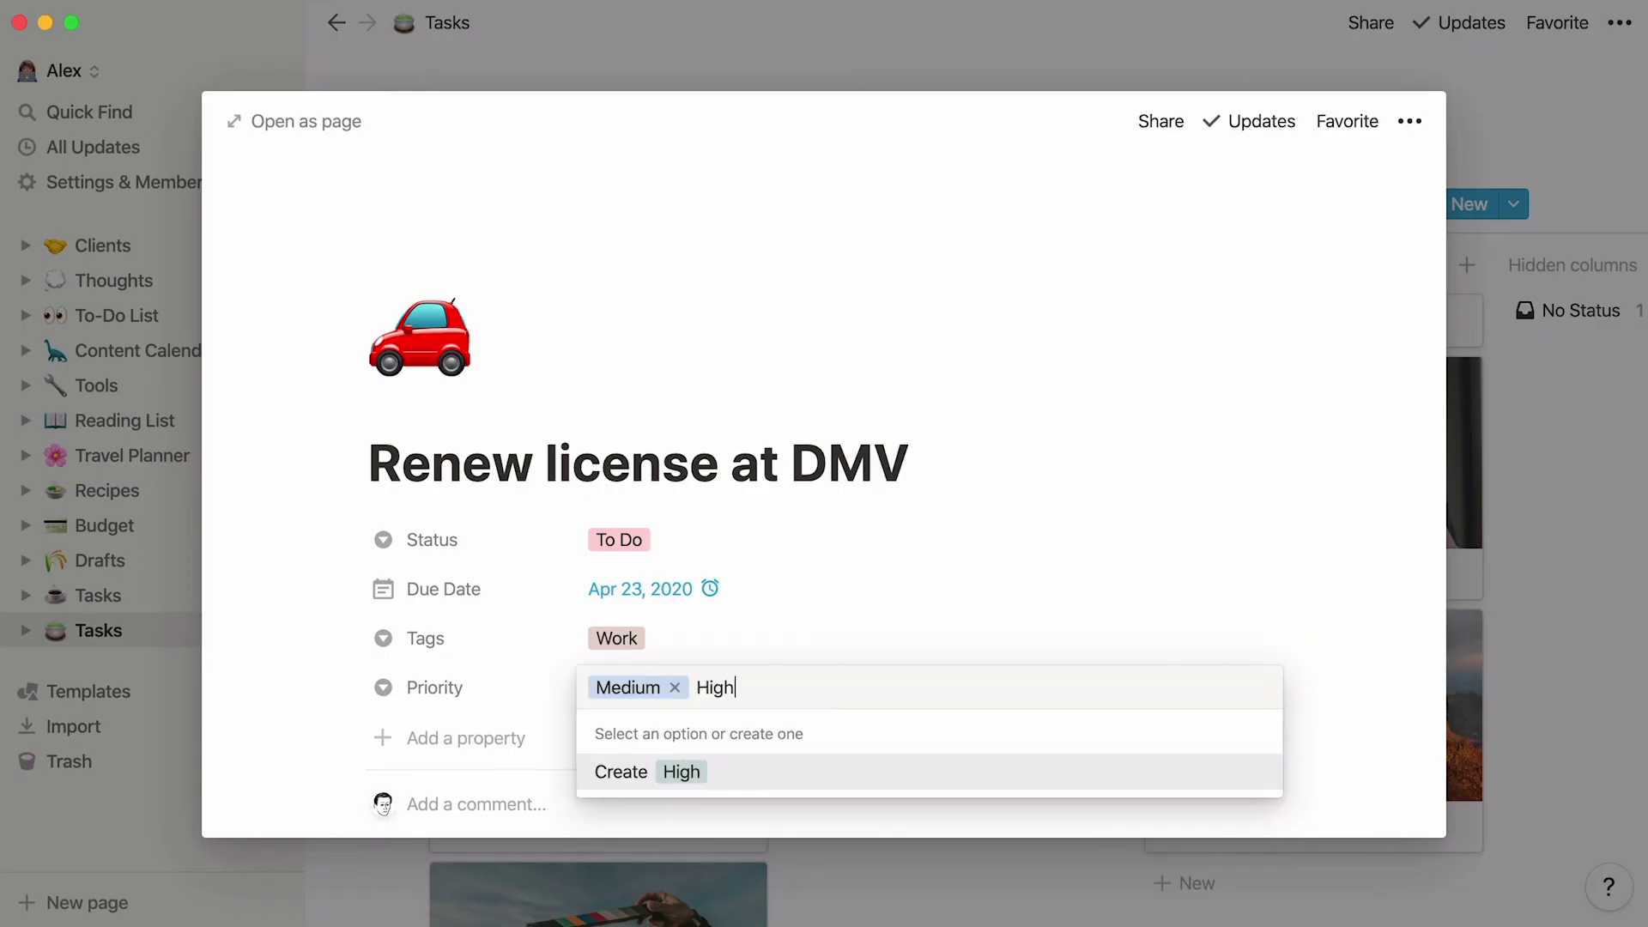
pyautogui.press('Return')
pyautogui.click(635, 687)
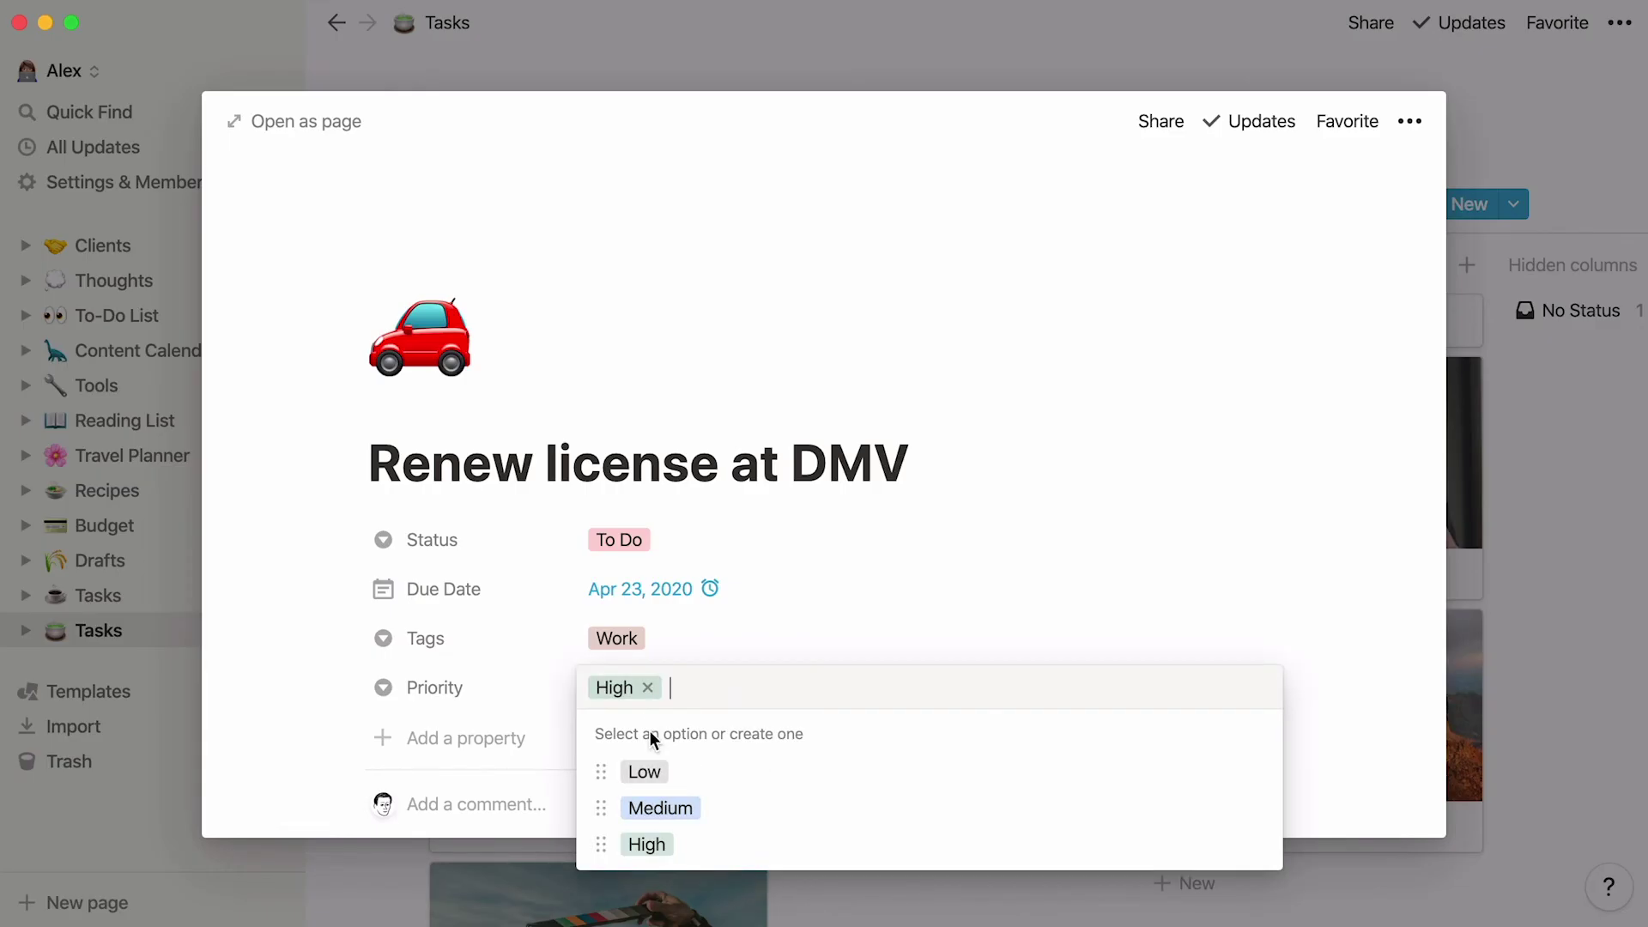
pyautogui.click(657, 806)
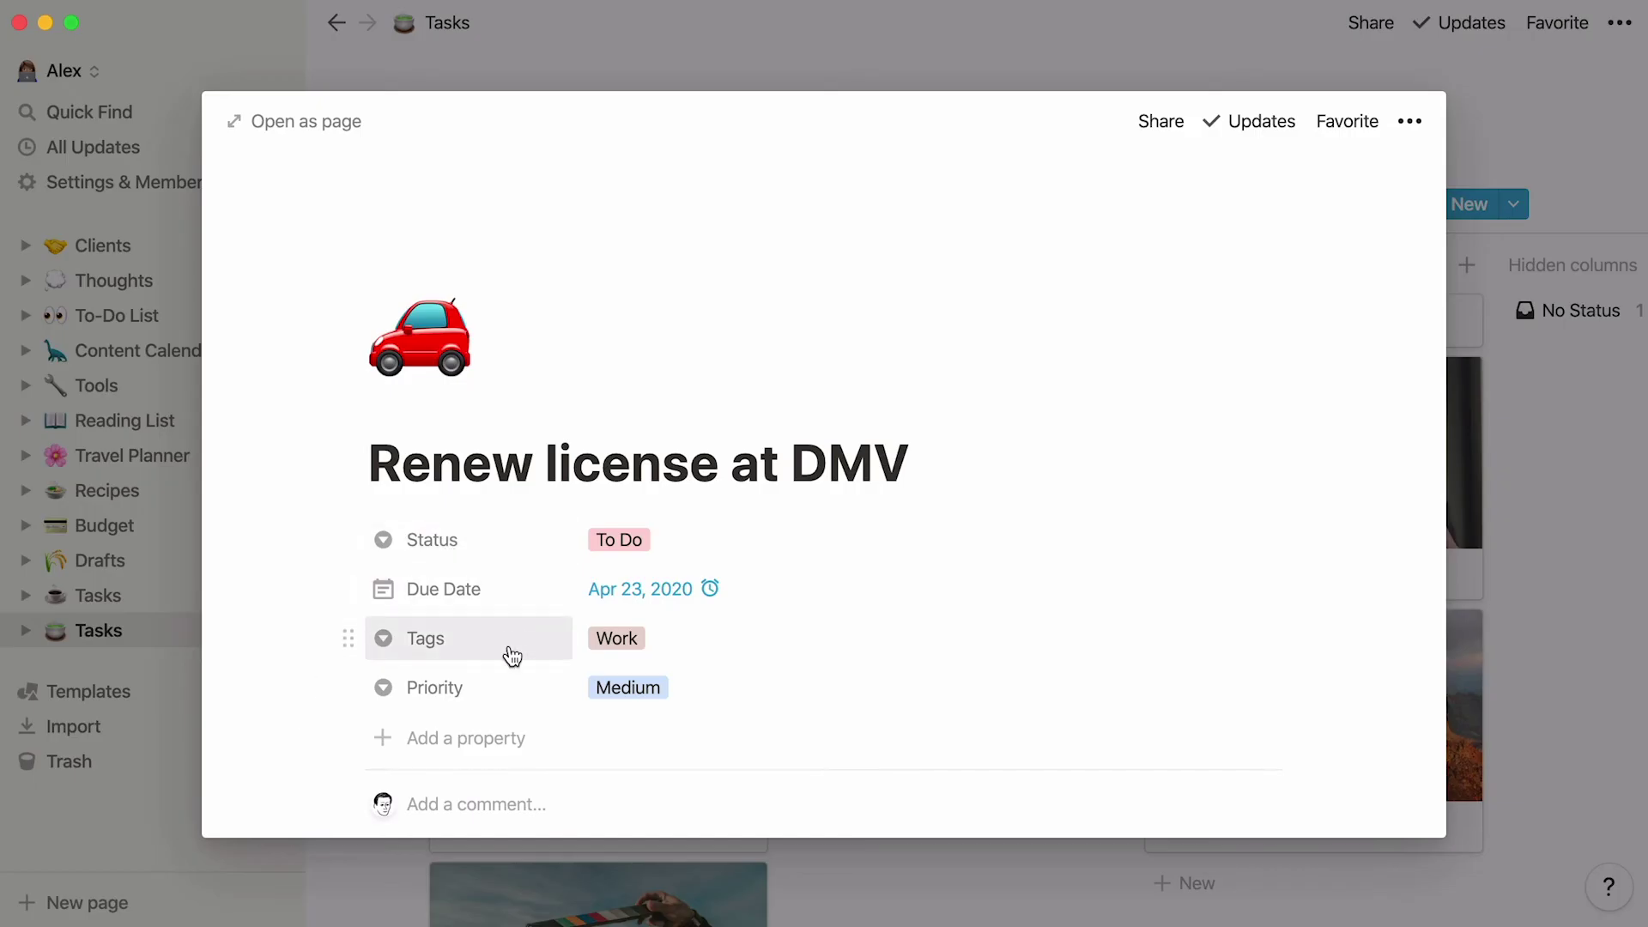
# Step: Close the DMV task and group the Tasks board by Priority Level into High, Medium and Low columns
pyautogui.click(1205, 74)
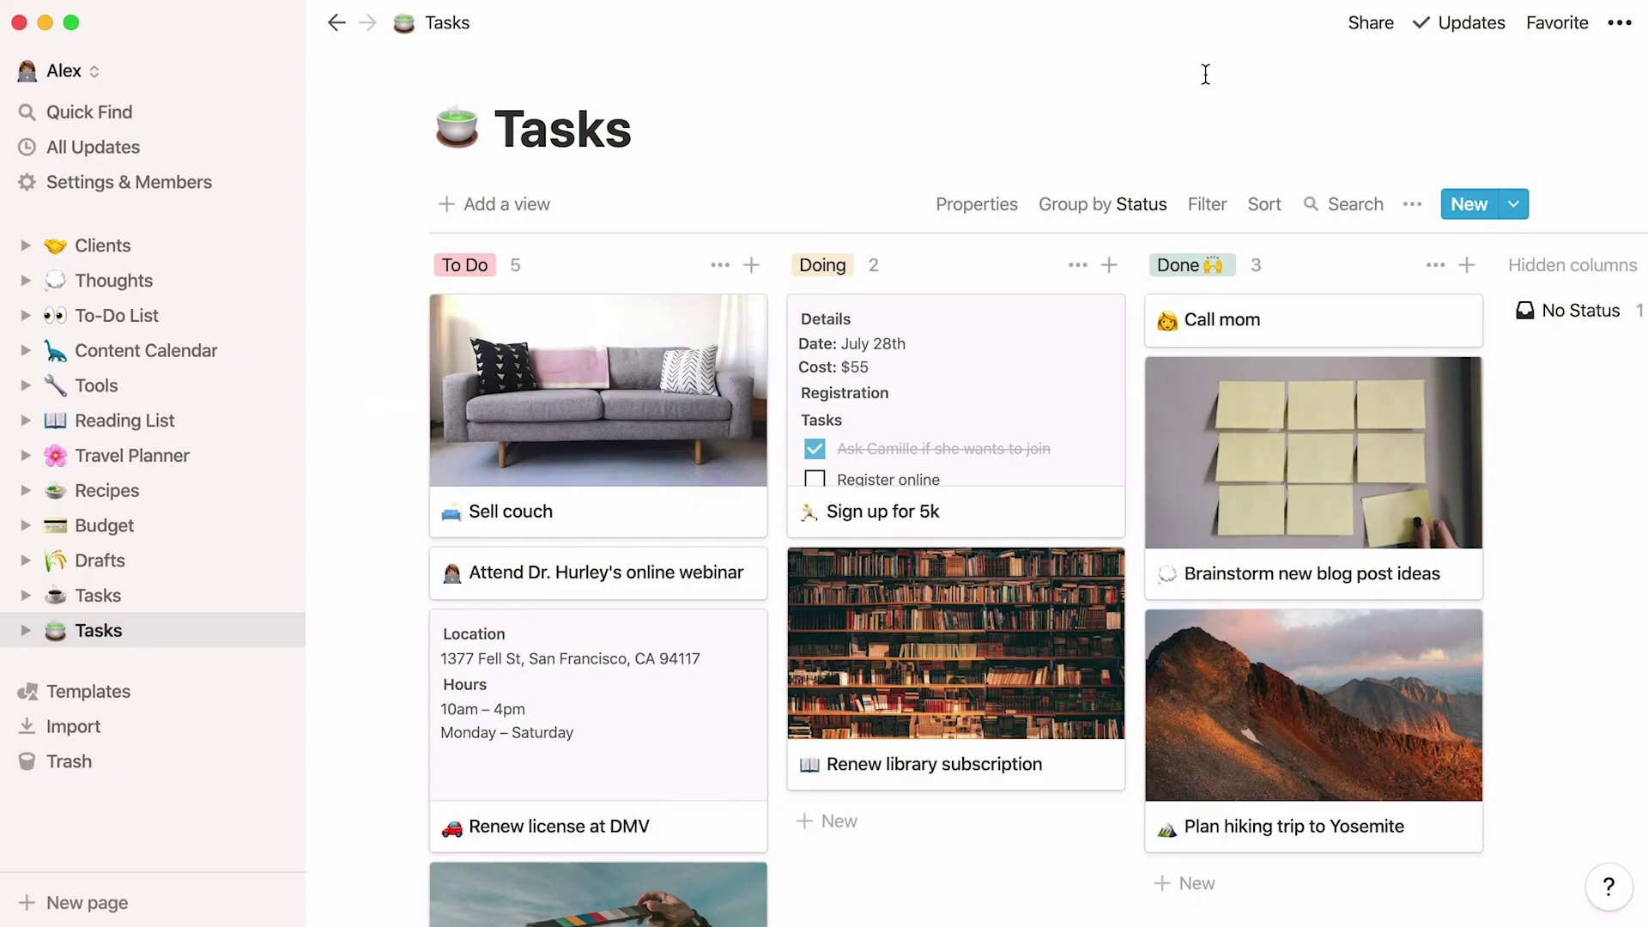
pyautogui.click(1104, 210)
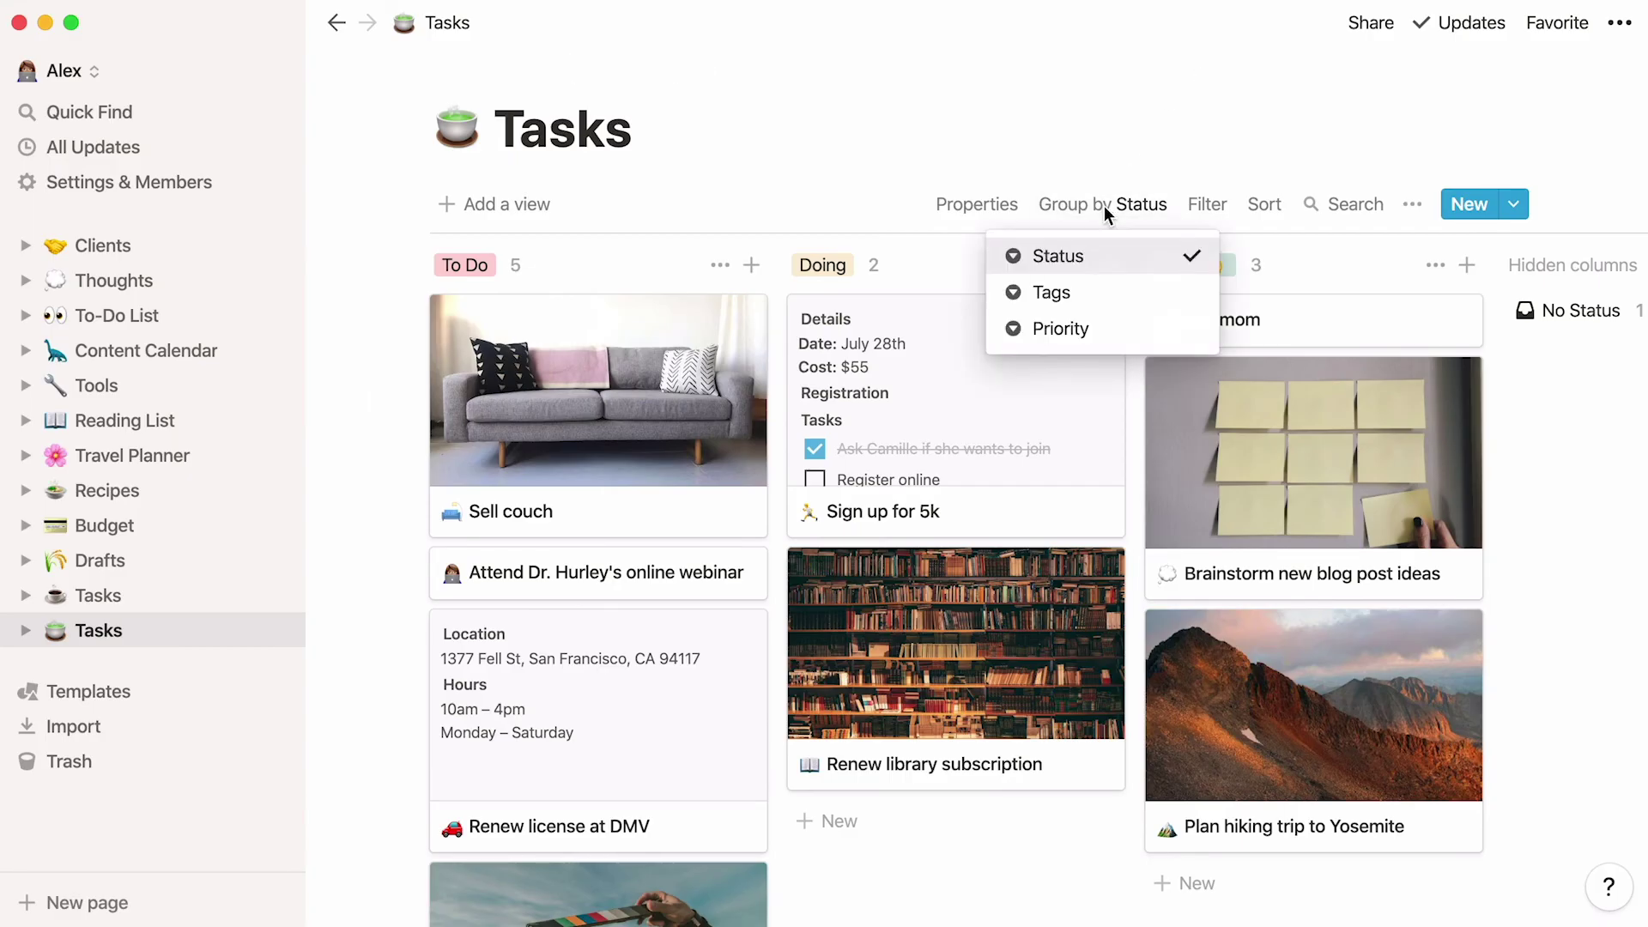
pyautogui.click(1127, 291)
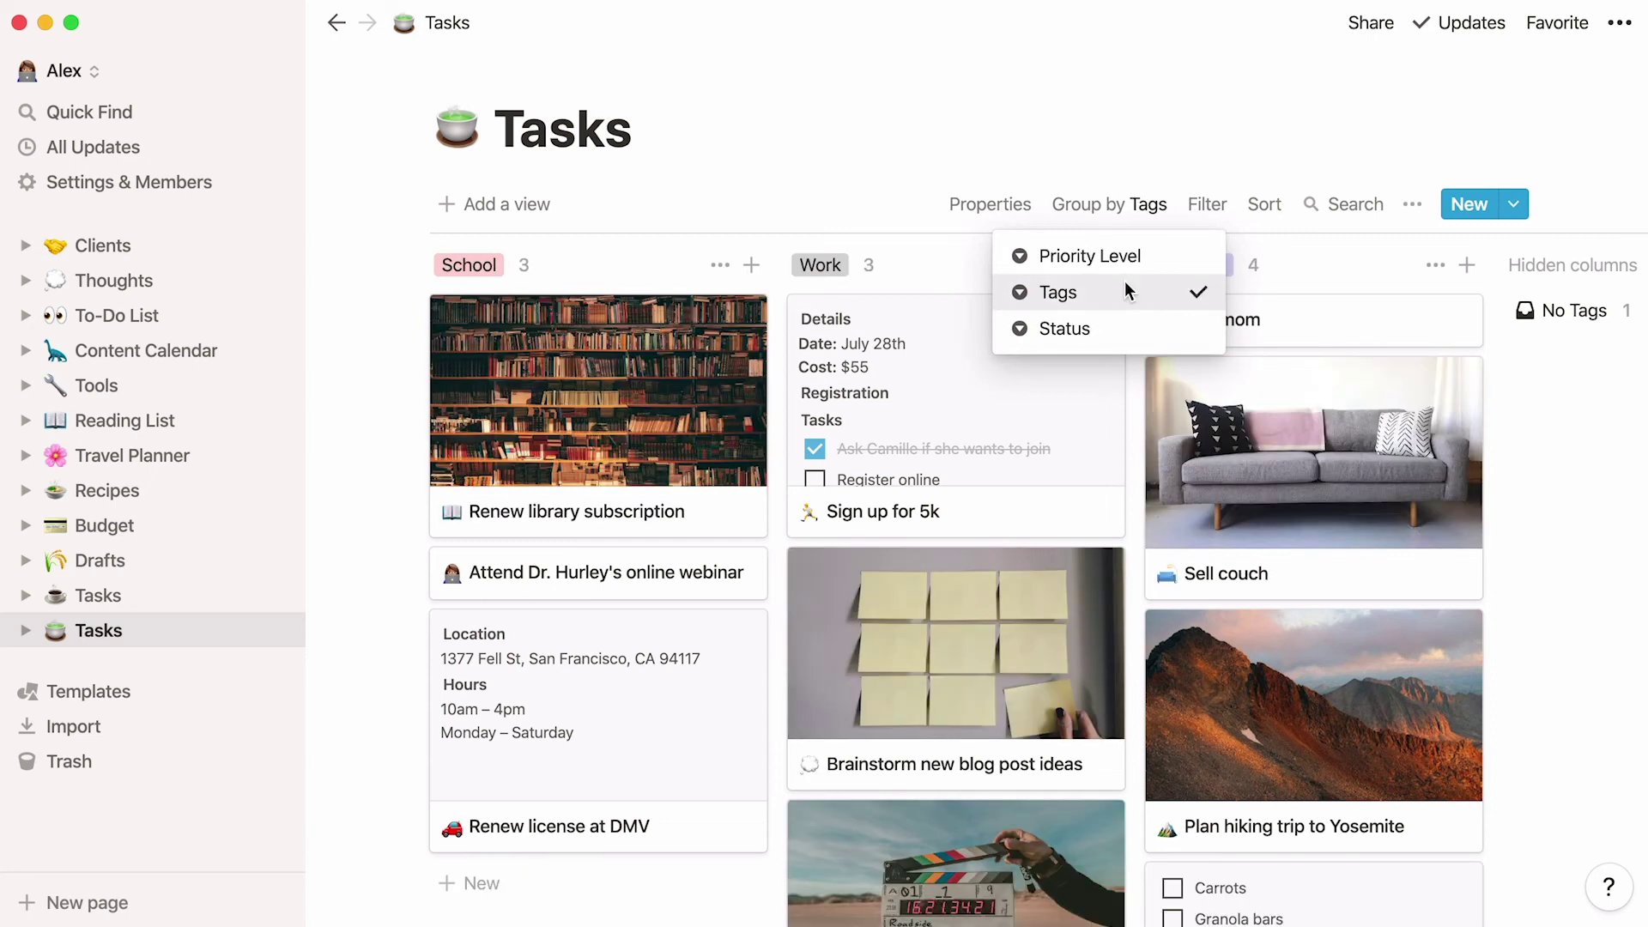
pyautogui.click(1182, 257)
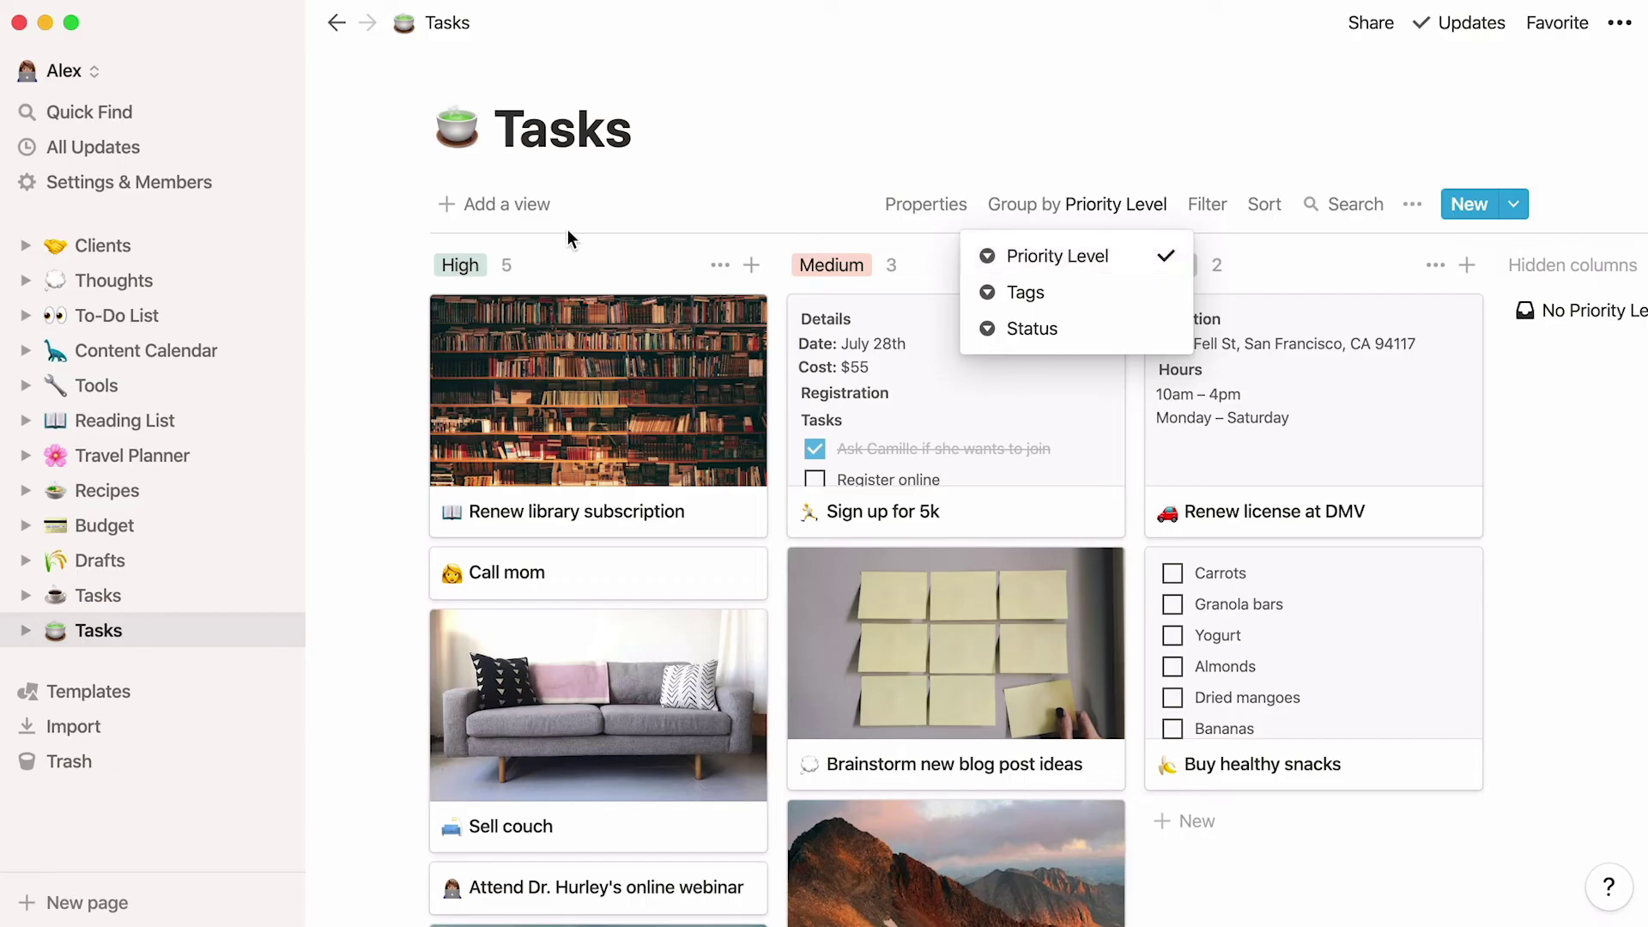
# Step: Create a calendar view named 'Due Dates' showing tasks on their April 2020 due dates
pyautogui.click(520, 214)
pyautogui.click(520, 214)
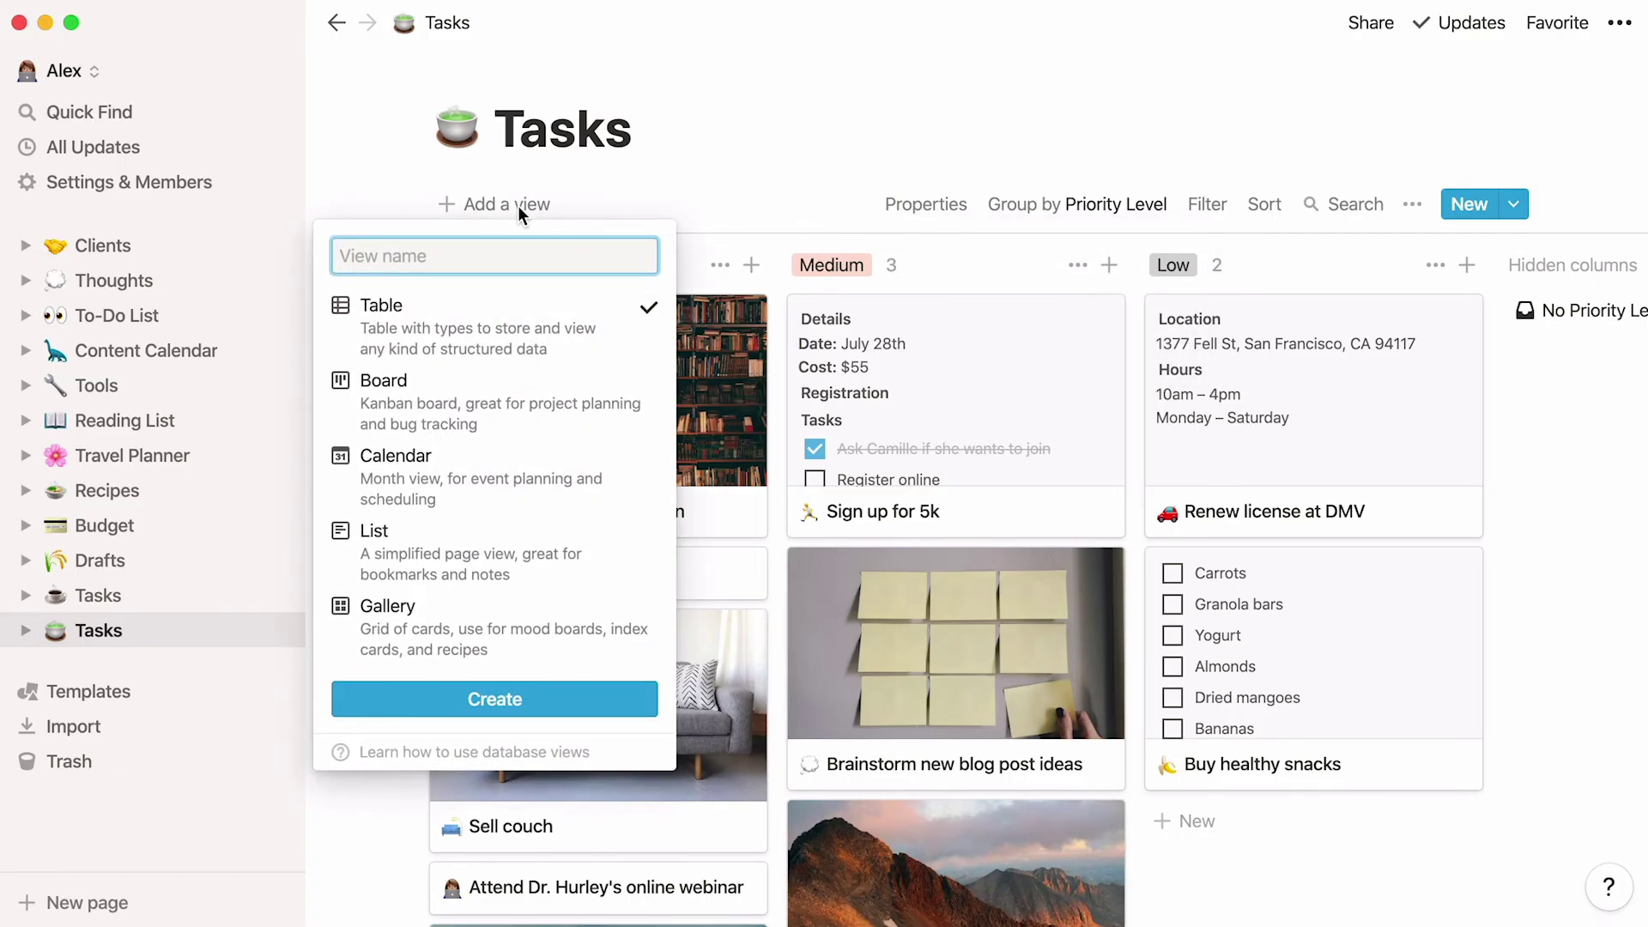
pyautogui.write('Due Dates')
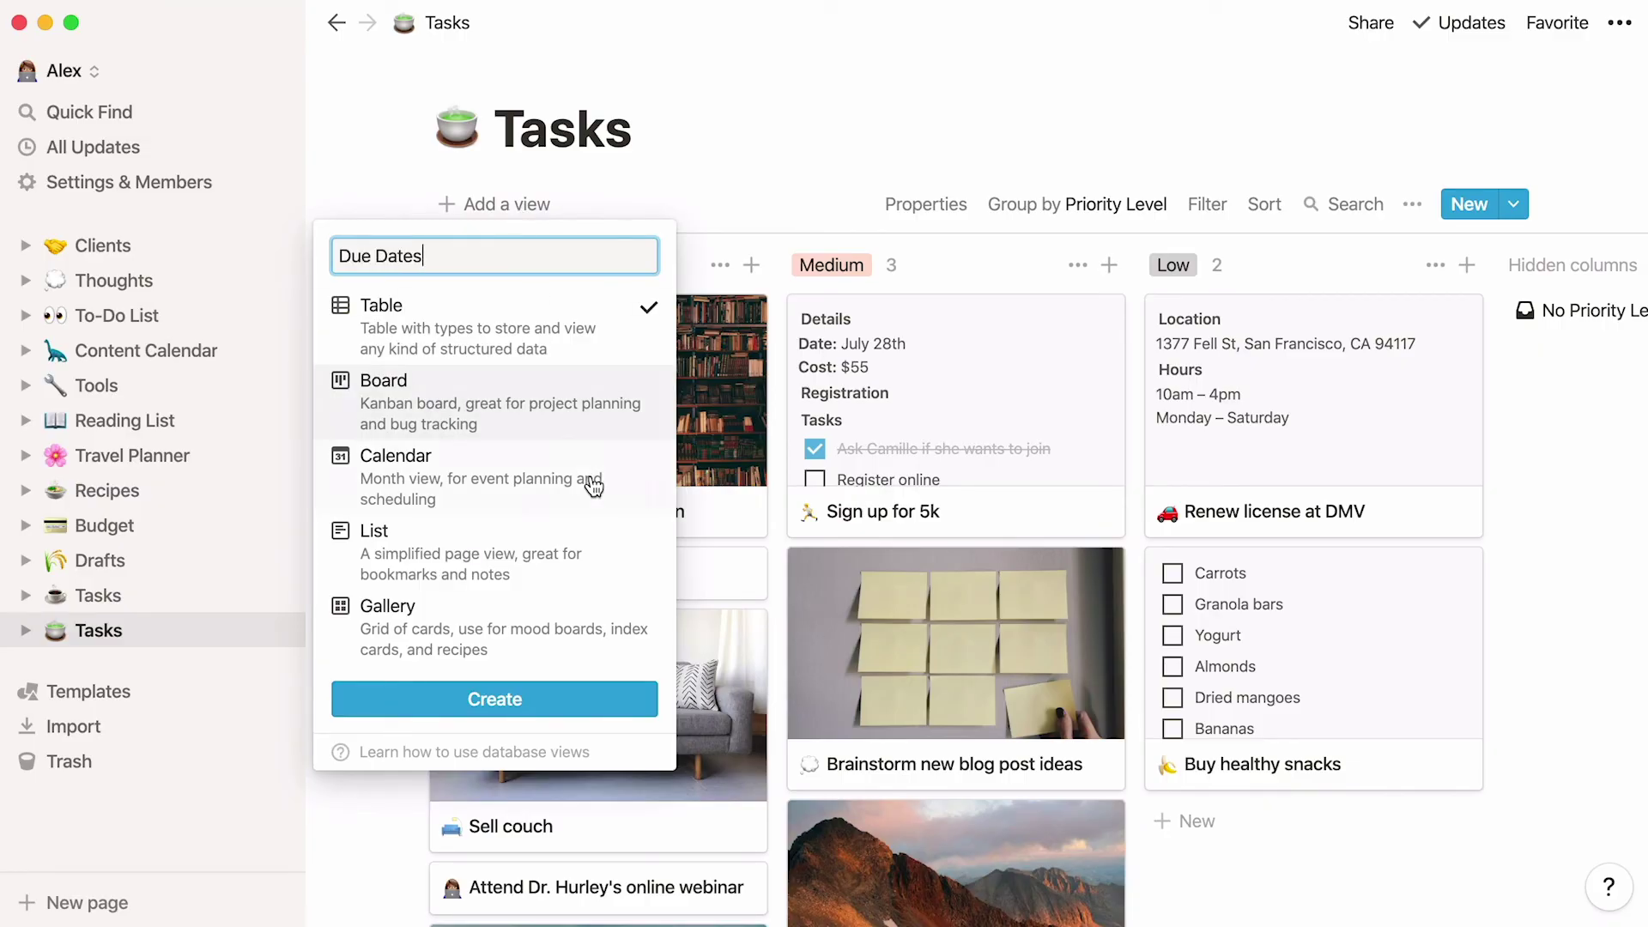
pyautogui.click(590, 487)
pyautogui.click(491, 718)
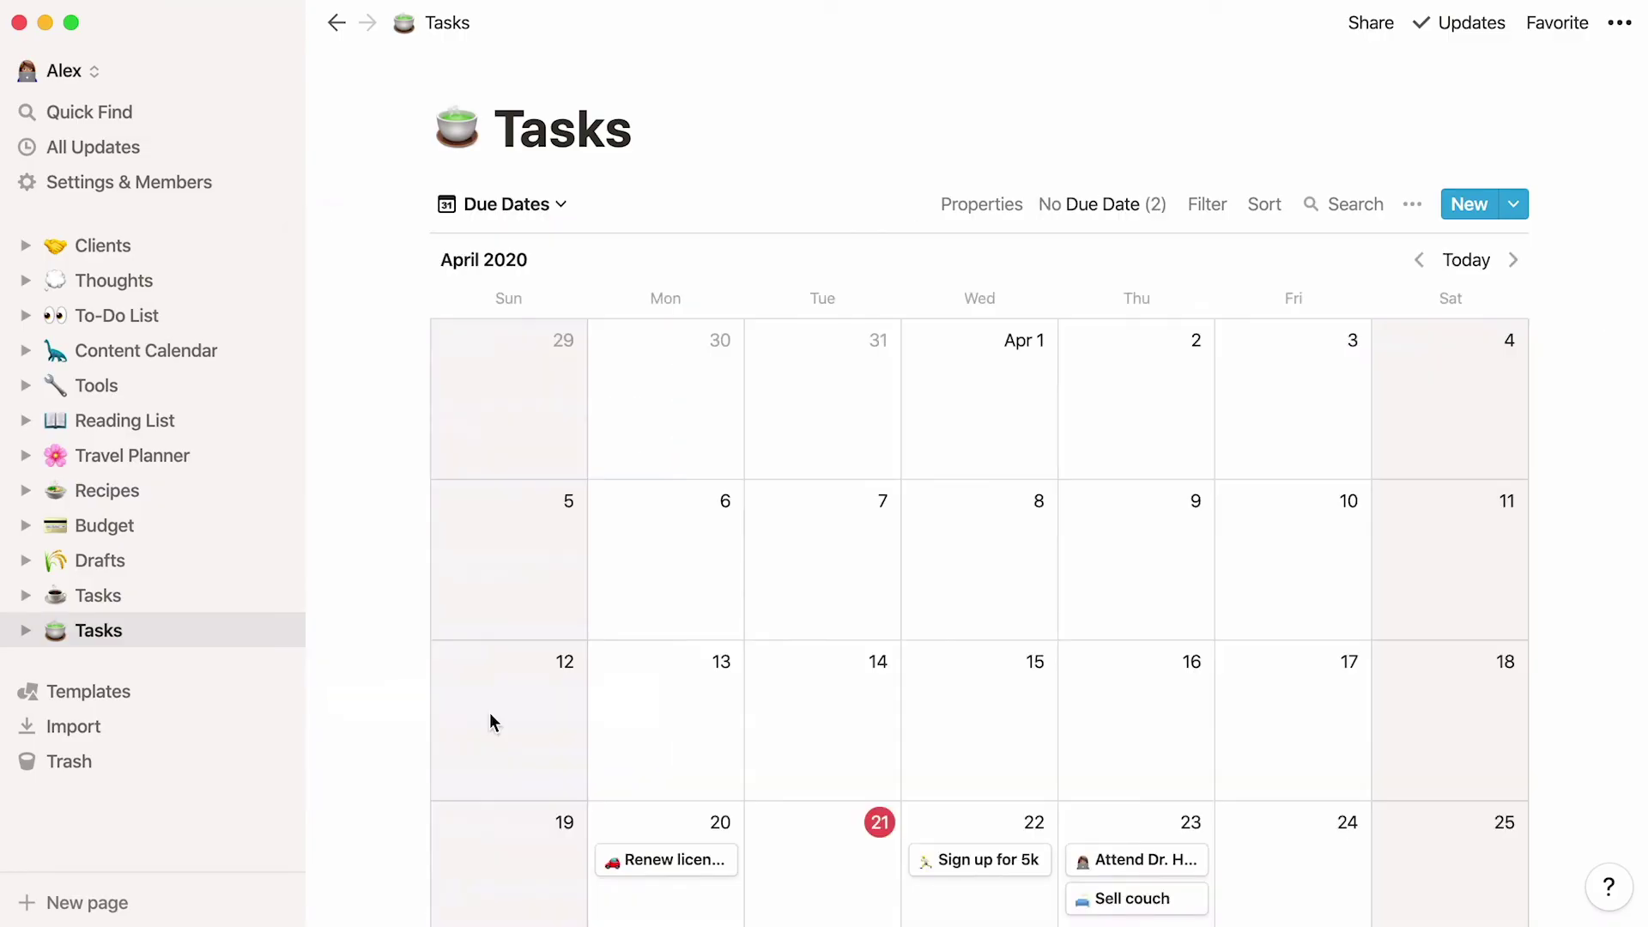
pyautogui.scroll(-3, 362, 780)
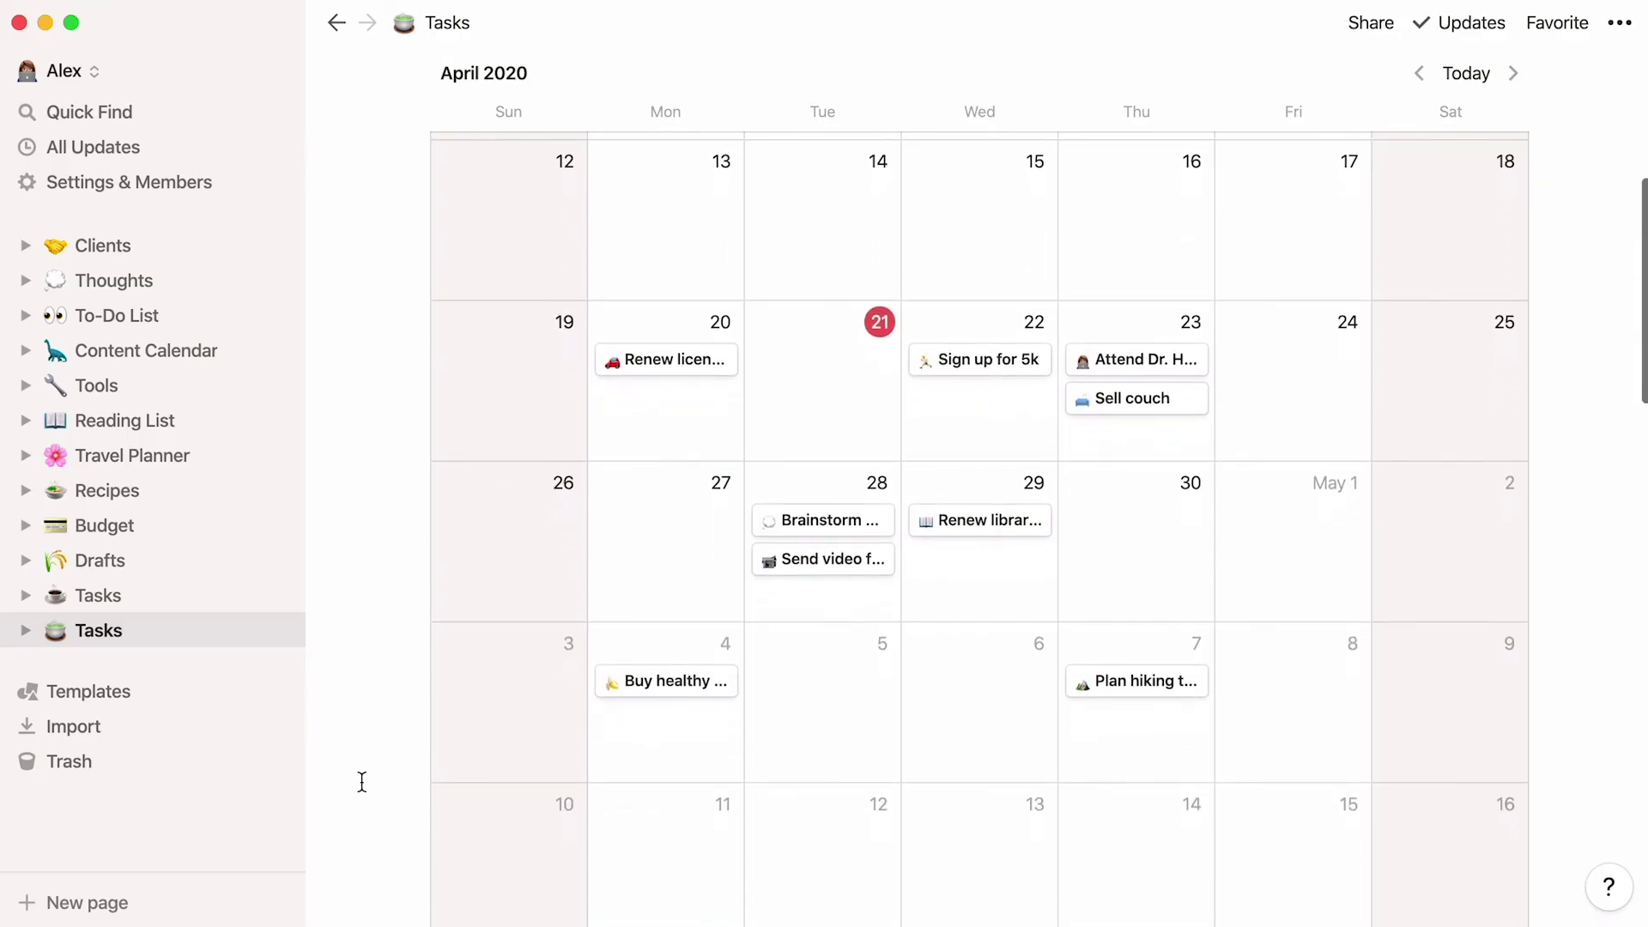
pyautogui.scroll(5, 362, 781)
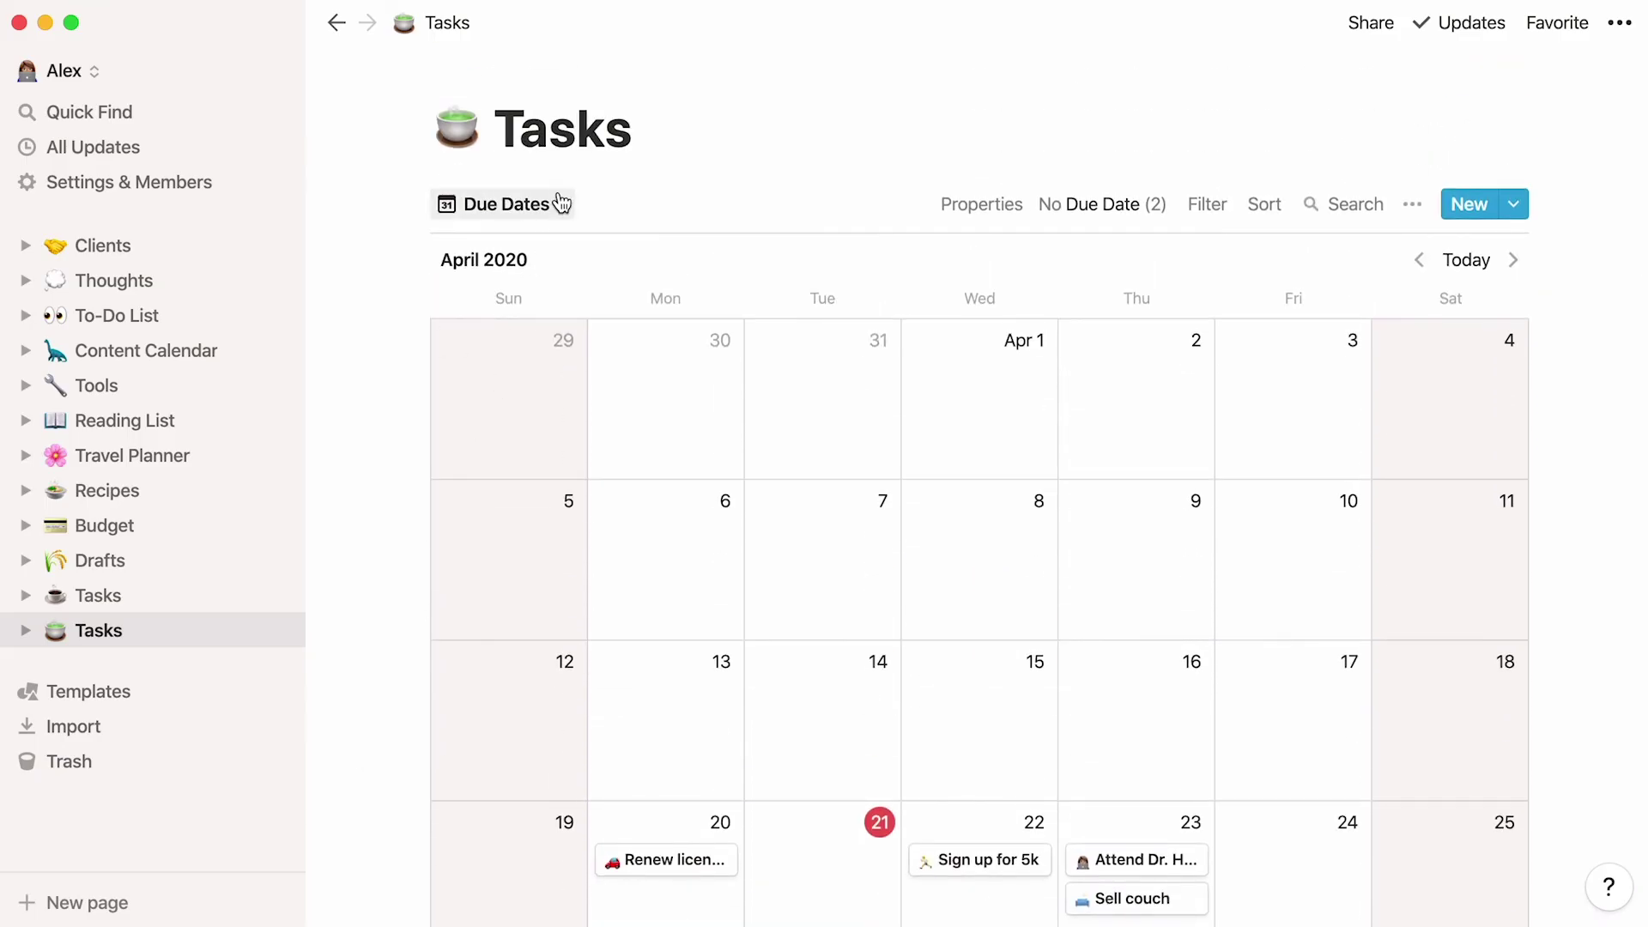
pyautogui.click(559, 194)
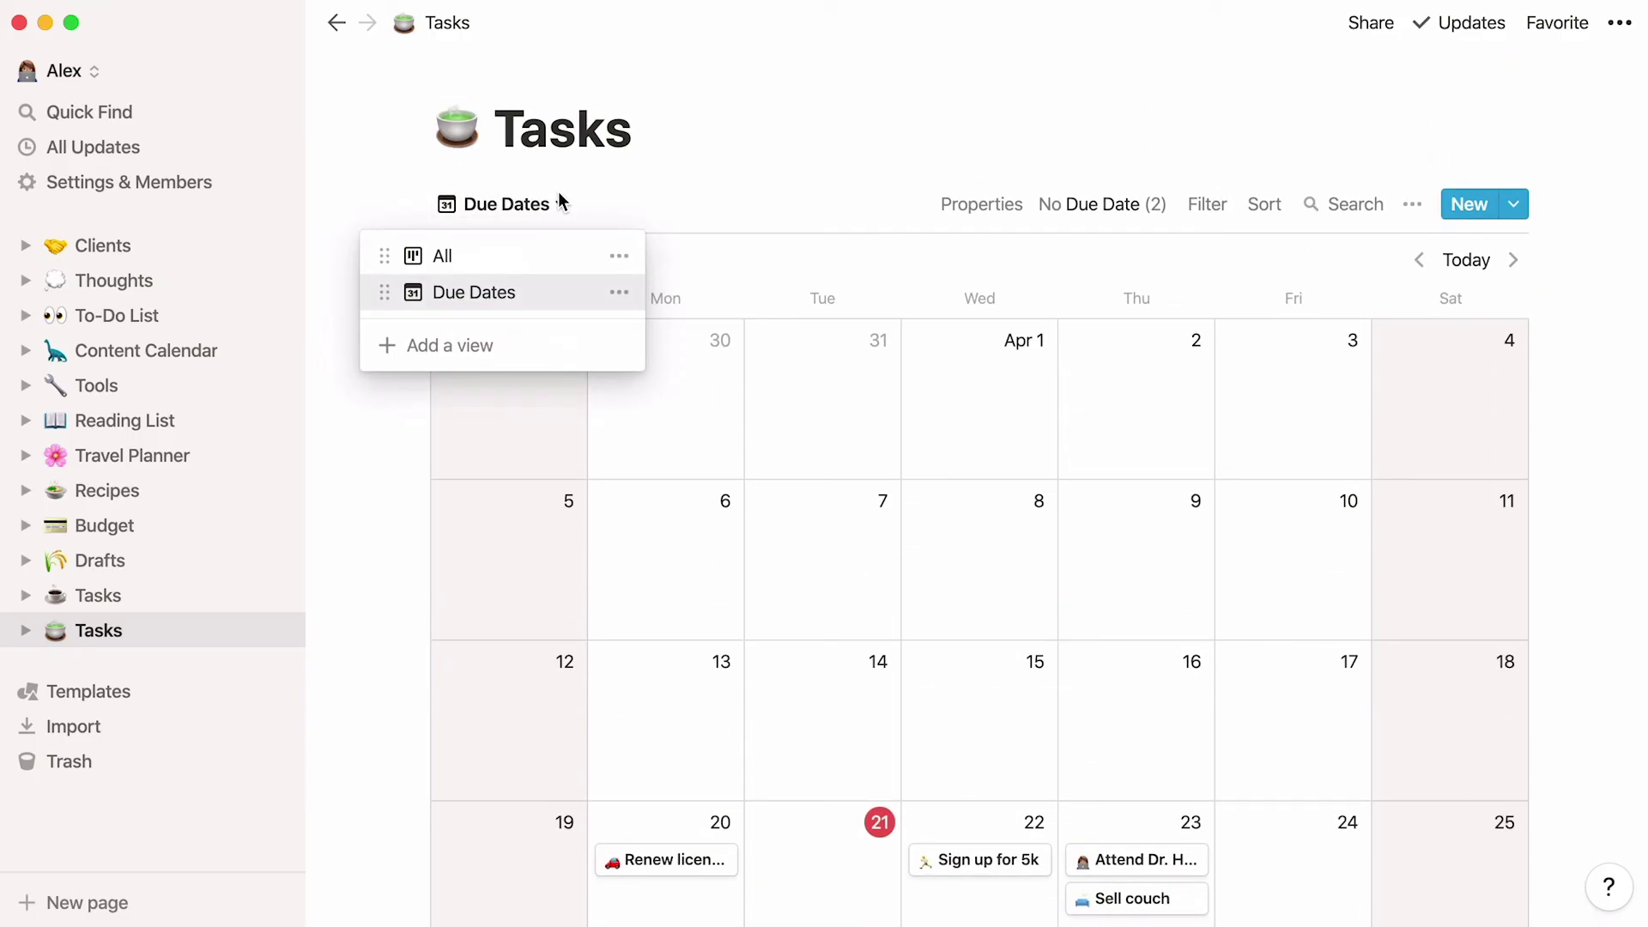
# Step: Add a new List view that shows all eleven tasks as a simple list
pyautogui.click(526, 342)
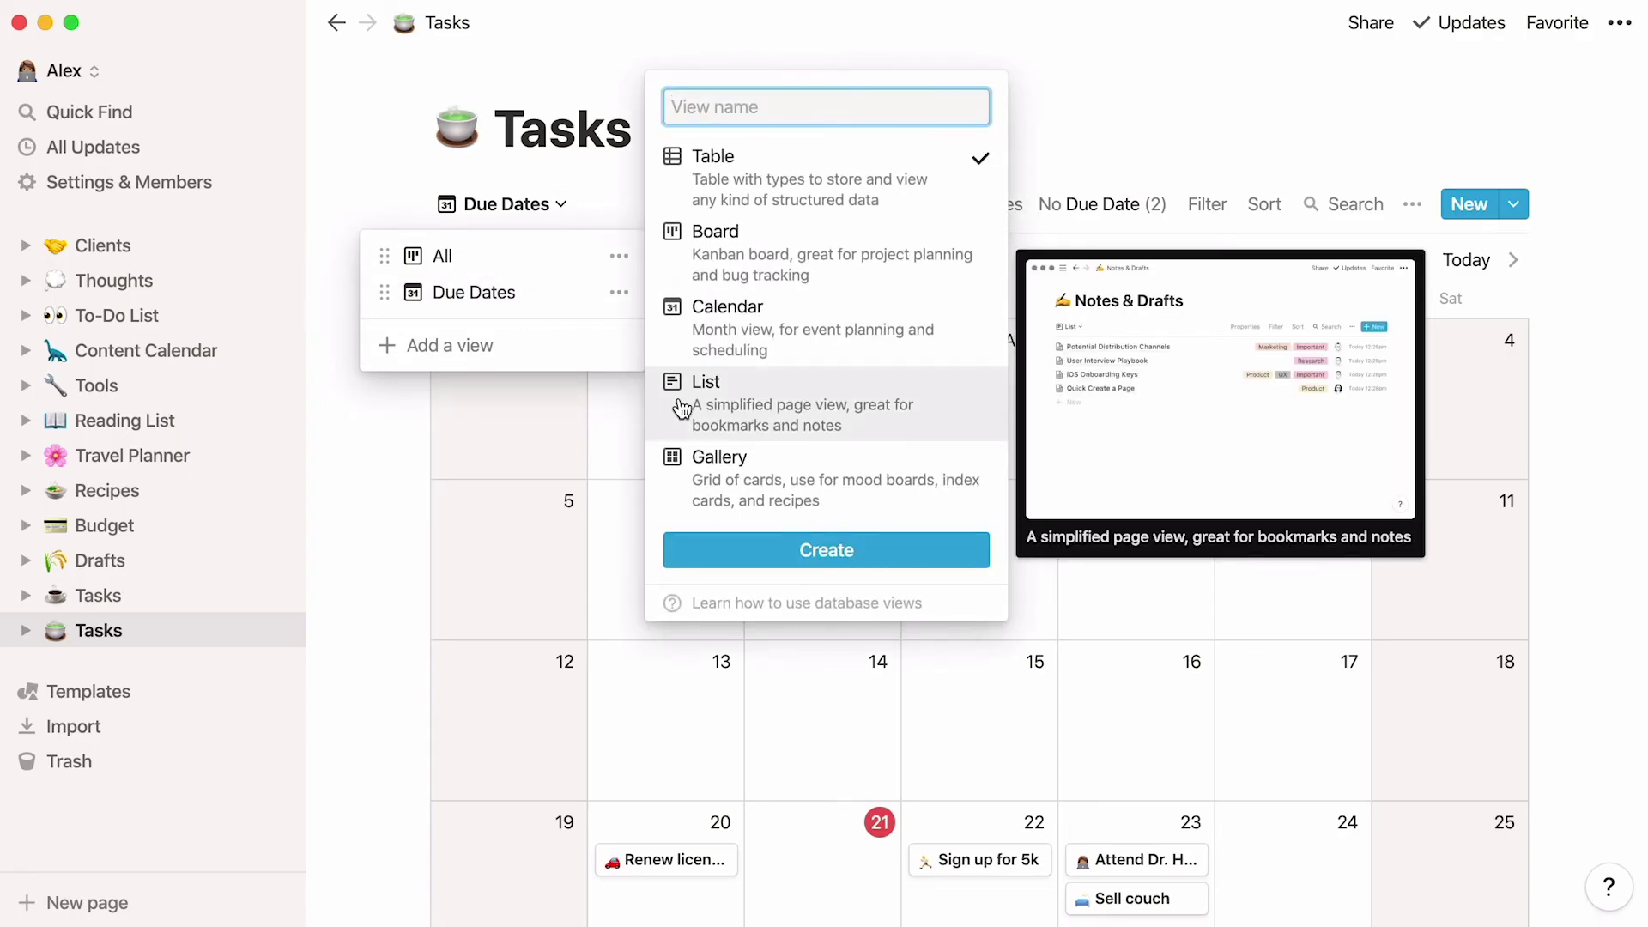
pyautogui.click(684, 410)
pyautogui.click(745, 553)
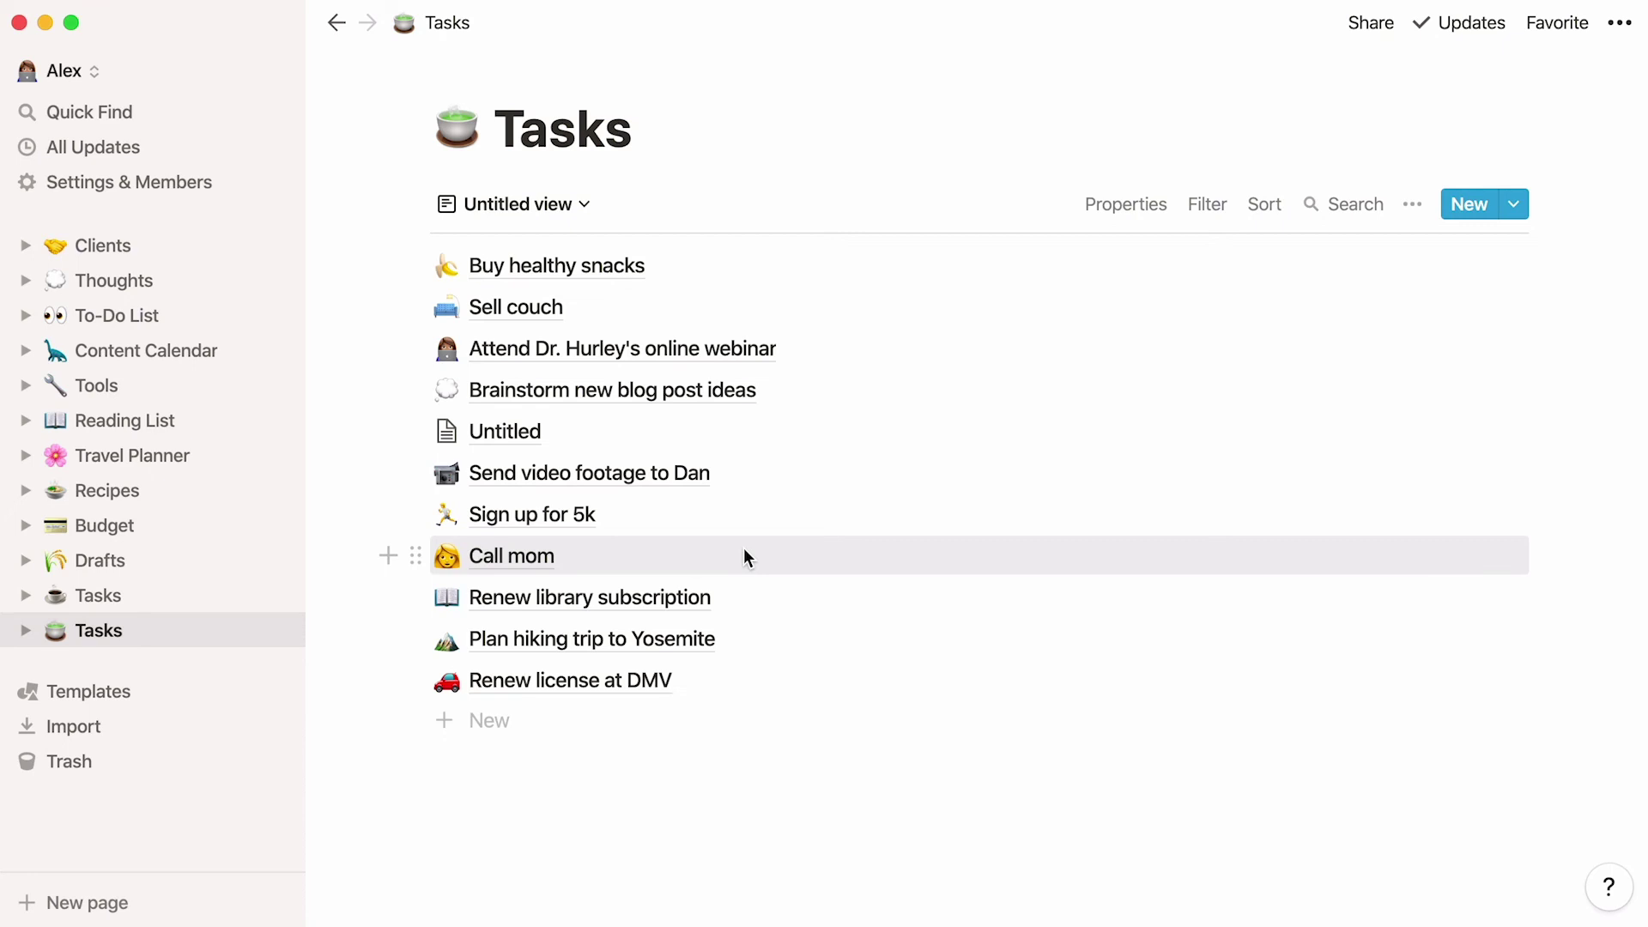
# Step: Filter the list view to show only tasks whose Tags is School
pyautogui.click(1197, 208)
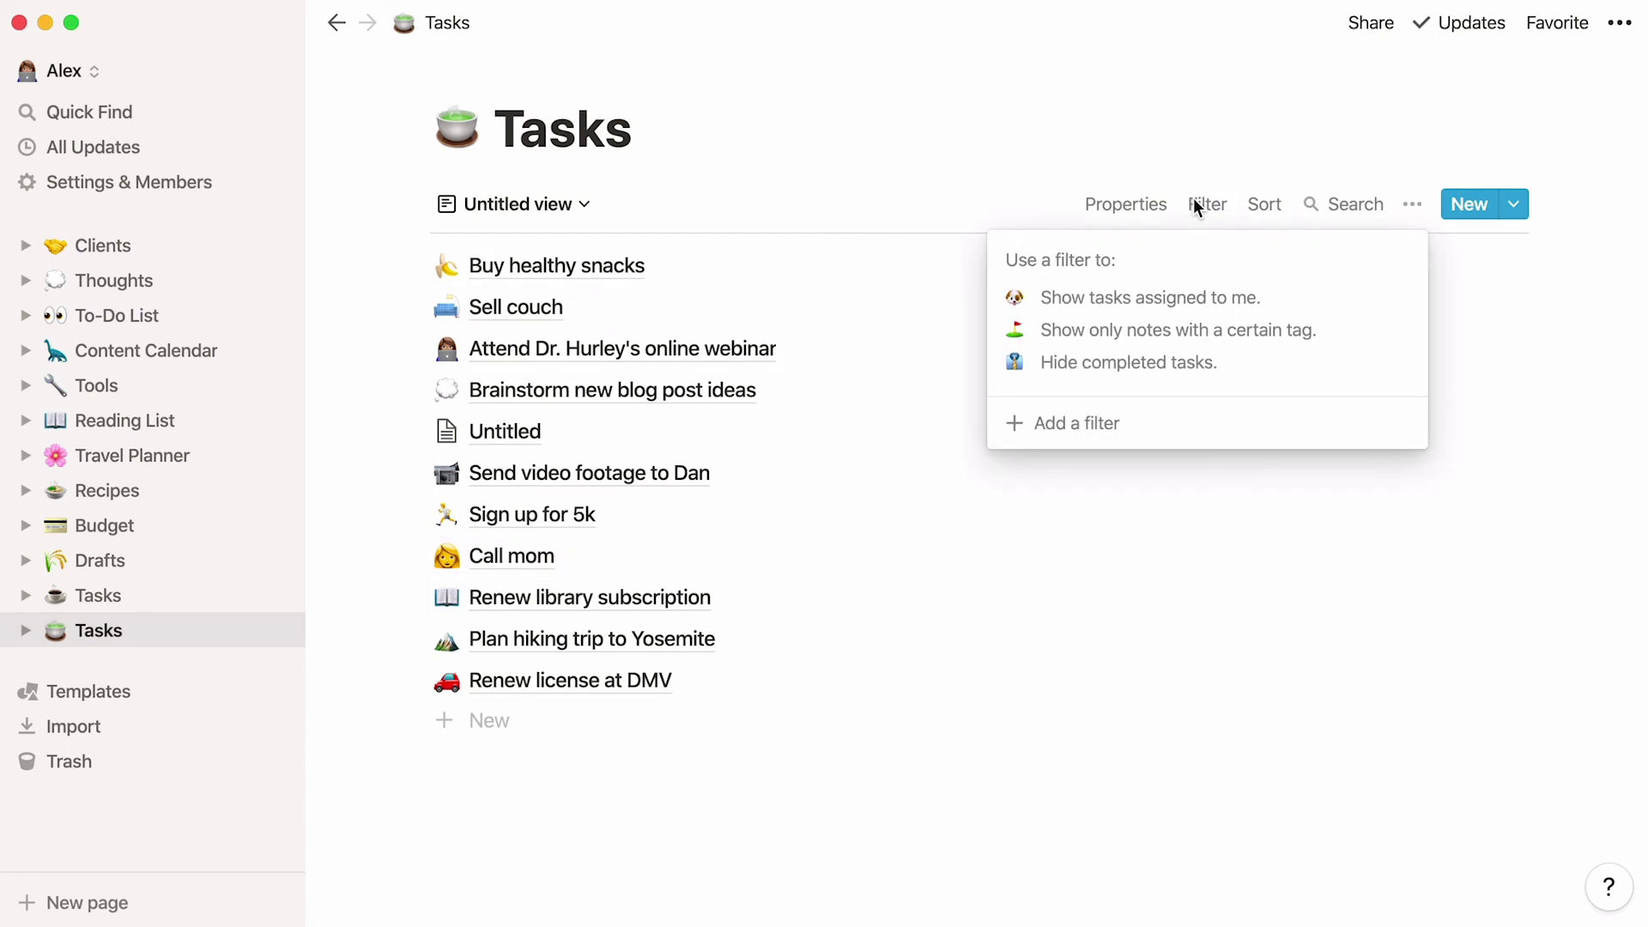
pyautogui.click(1087, 429)
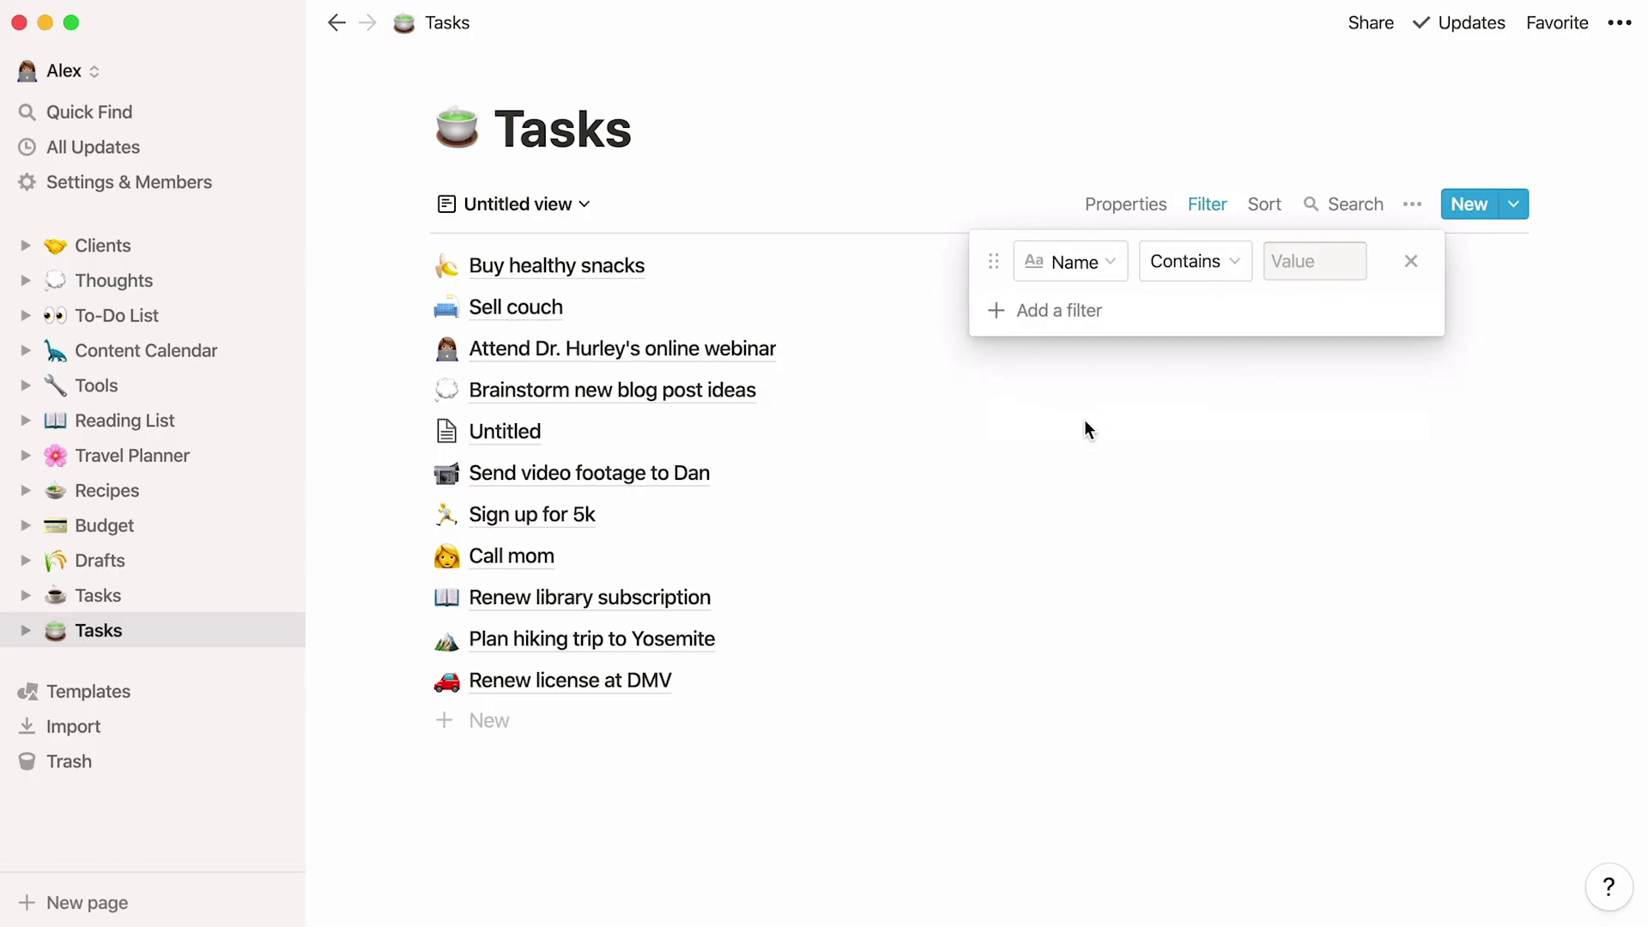
pyautogui.click(1107, 271)
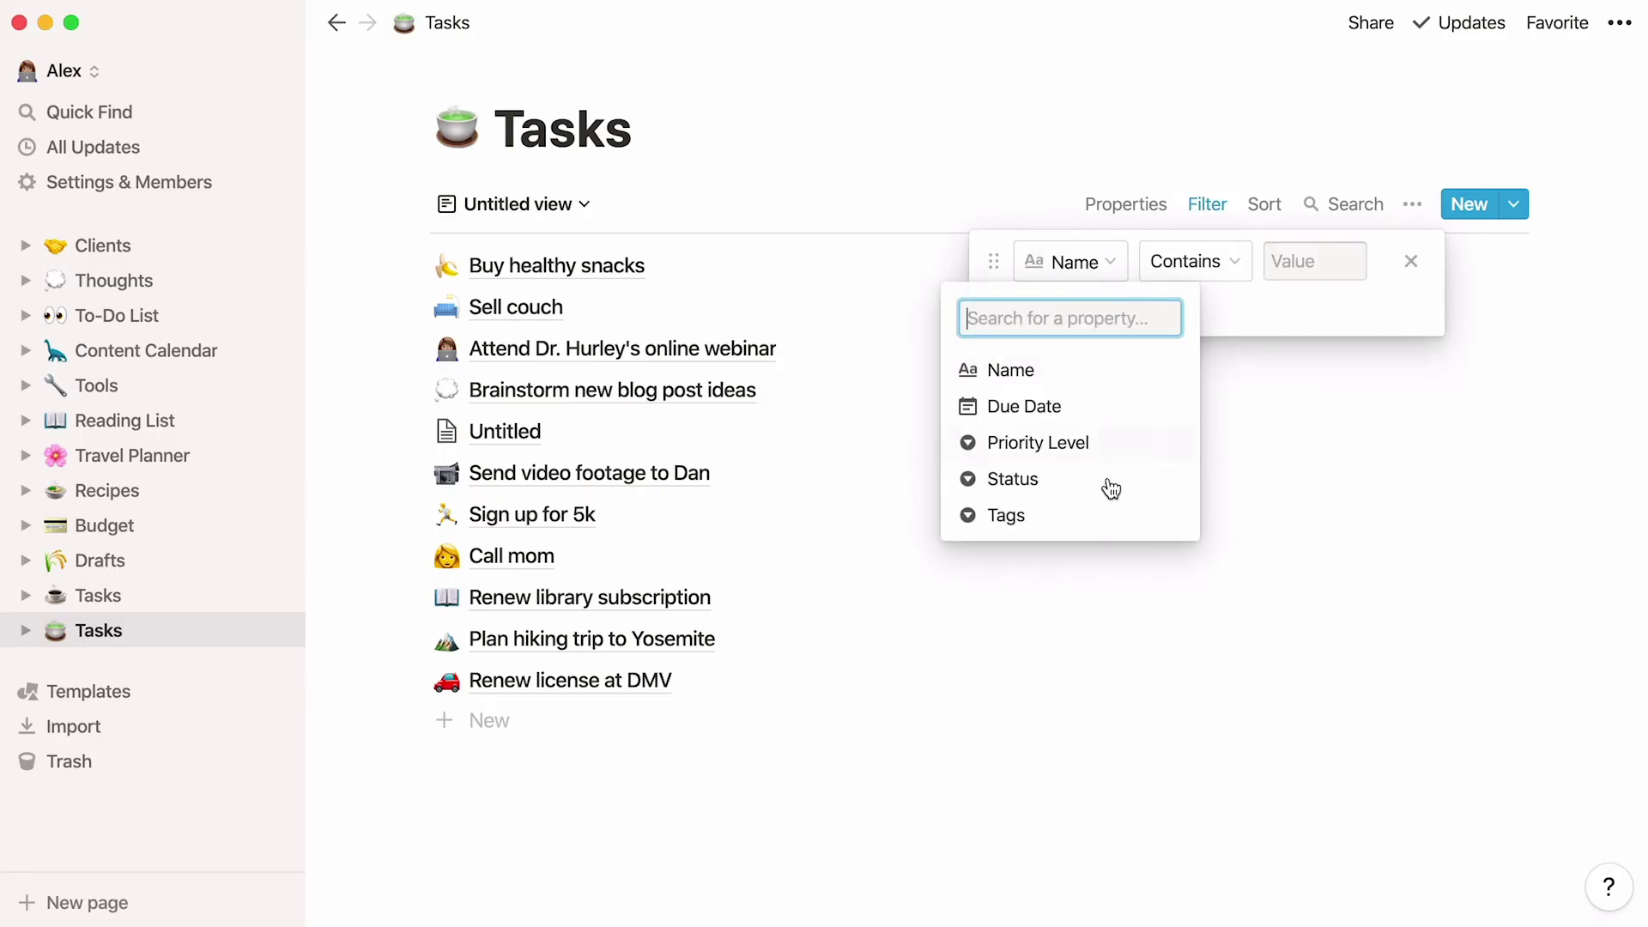
pyautogui.click(1105, 514)
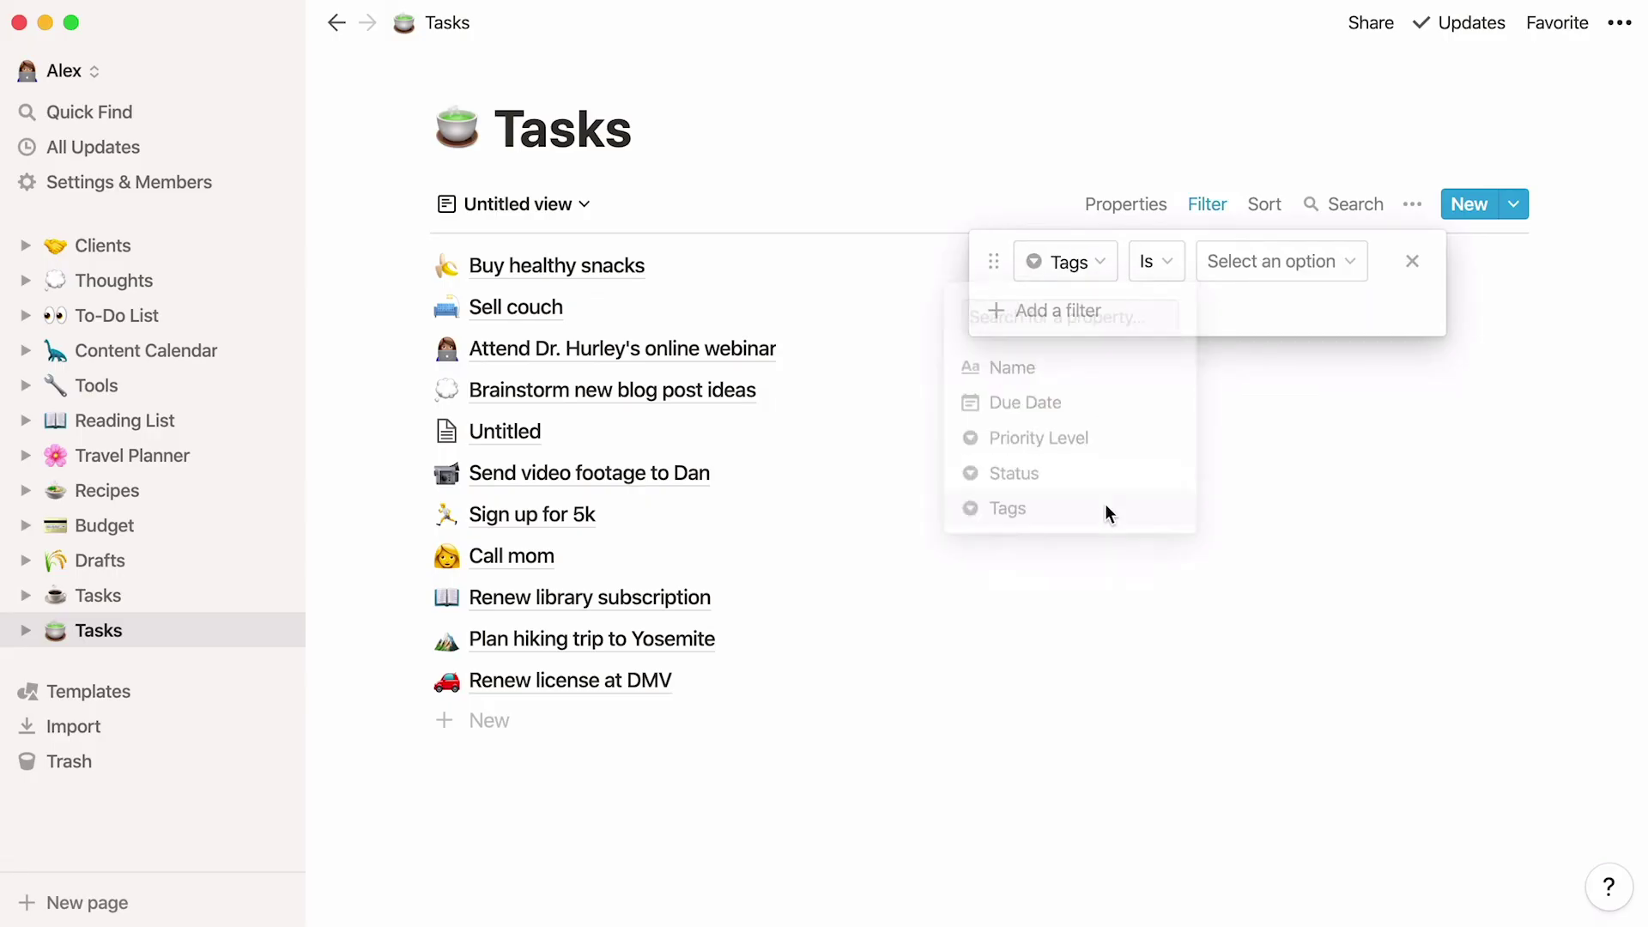
pyautogui.click(1276, 274)
pyautogui.click(1329, 412)
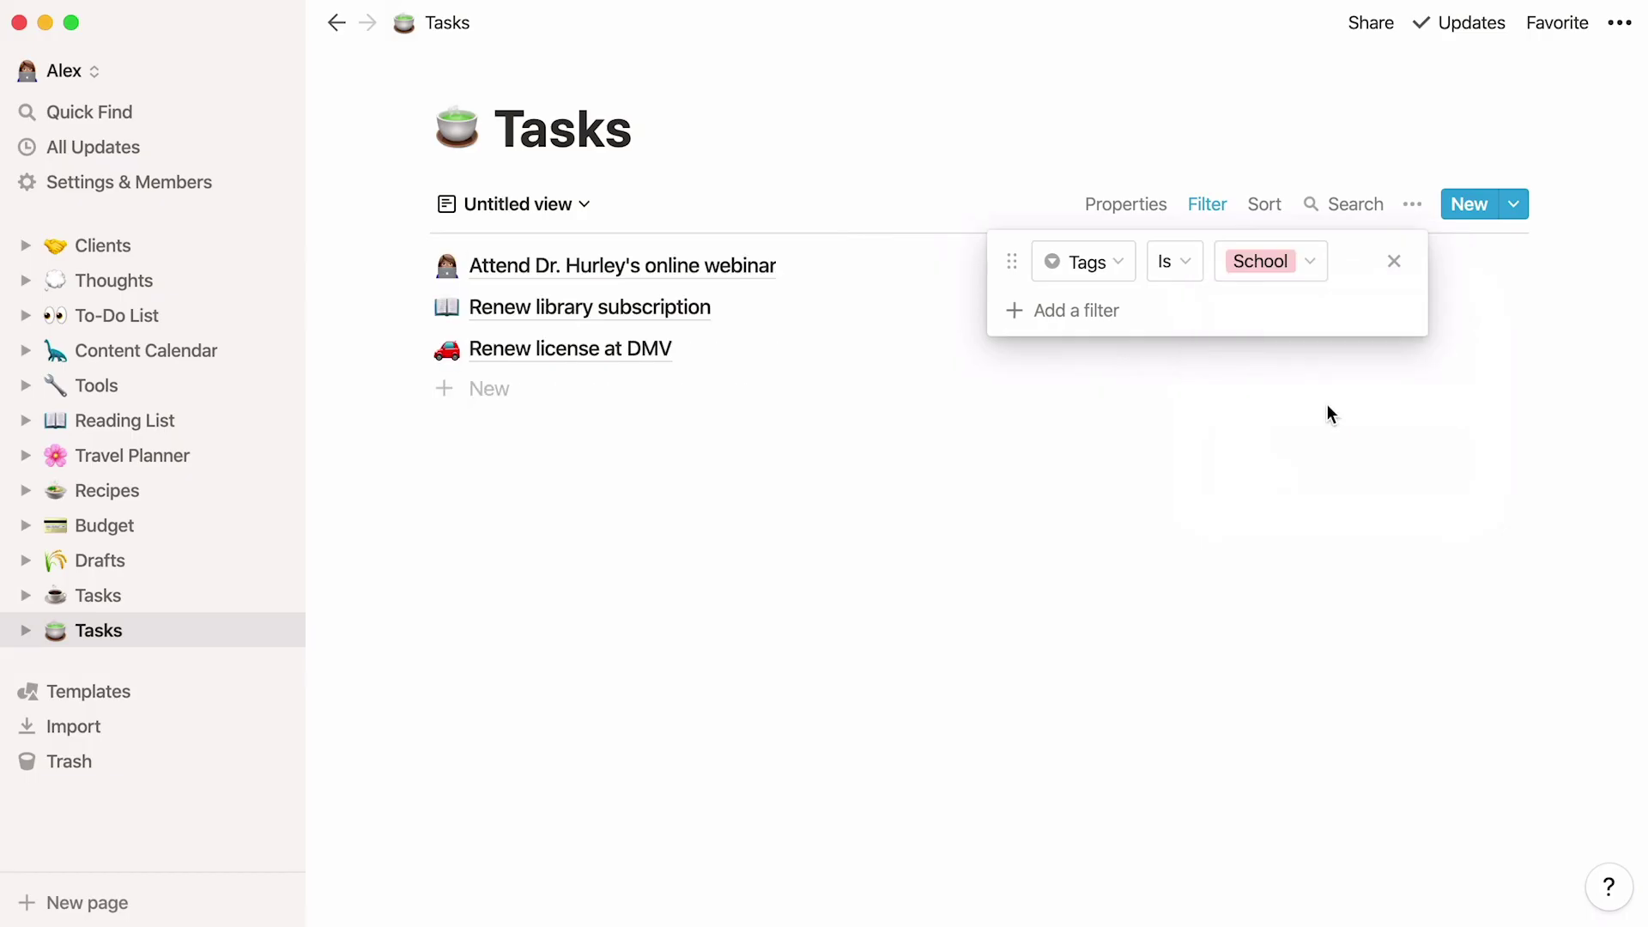
# Step: Rename the untitled list view to 'School Tasks'
pyautogui.click(559, 206)
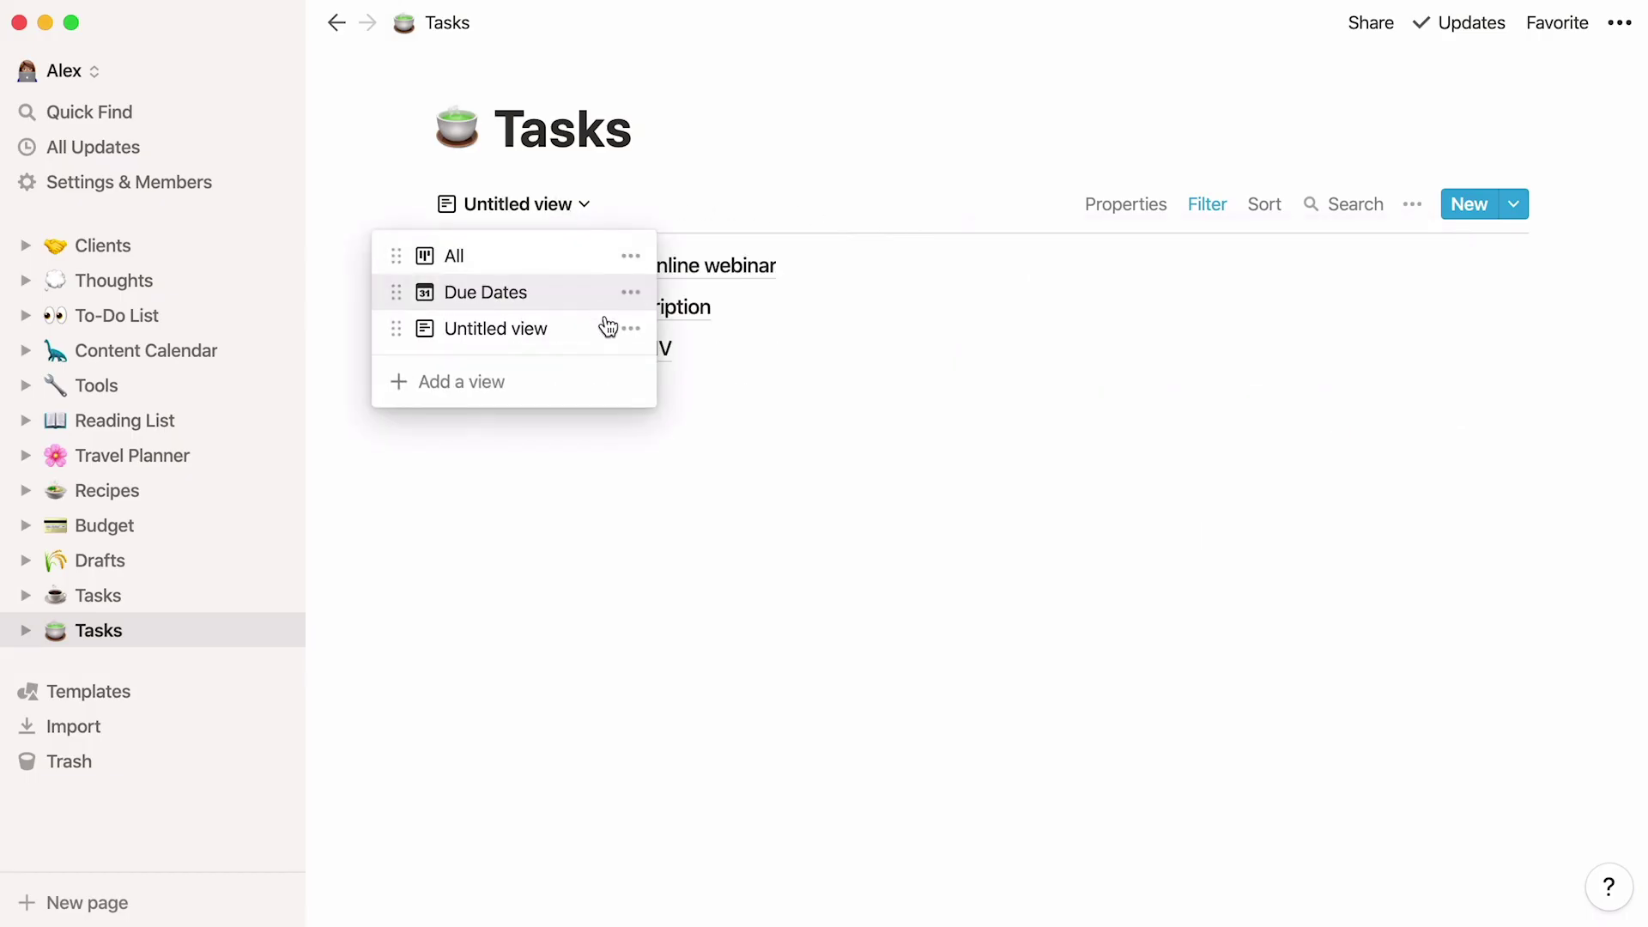
pyautogui.click(630, 329)
pyautogui.write('School Tasks')
pyautogui.press('Return')
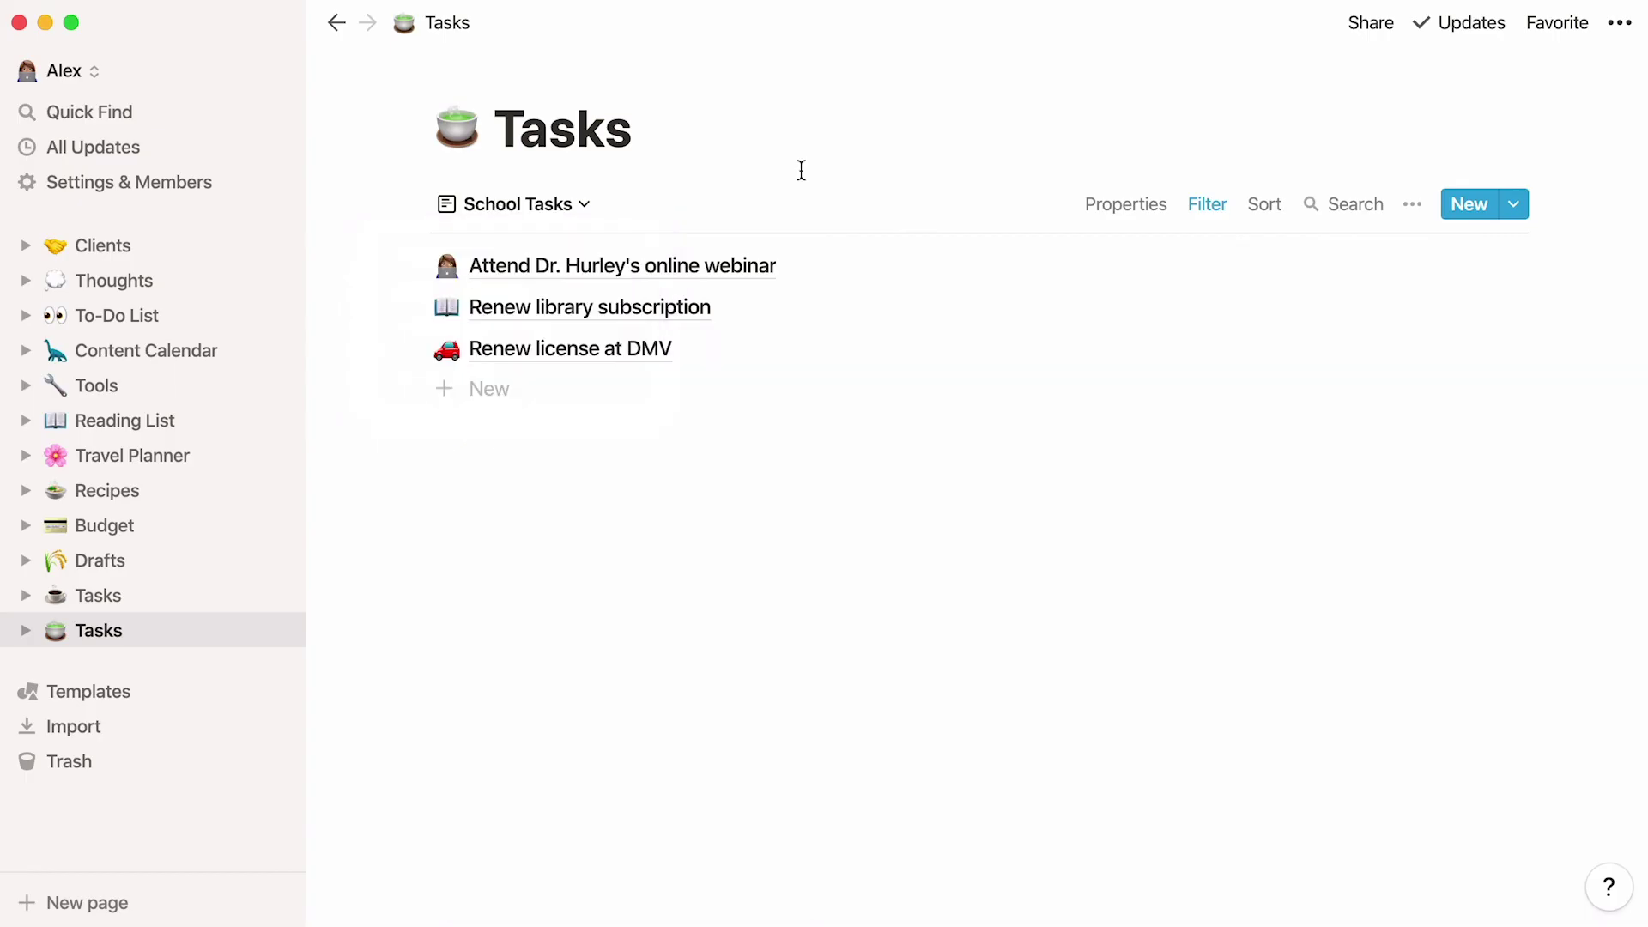
# Step: Look through the Personal Tasks and Work Tasks views, then return to the All board
pyautogui.click(580, 204)
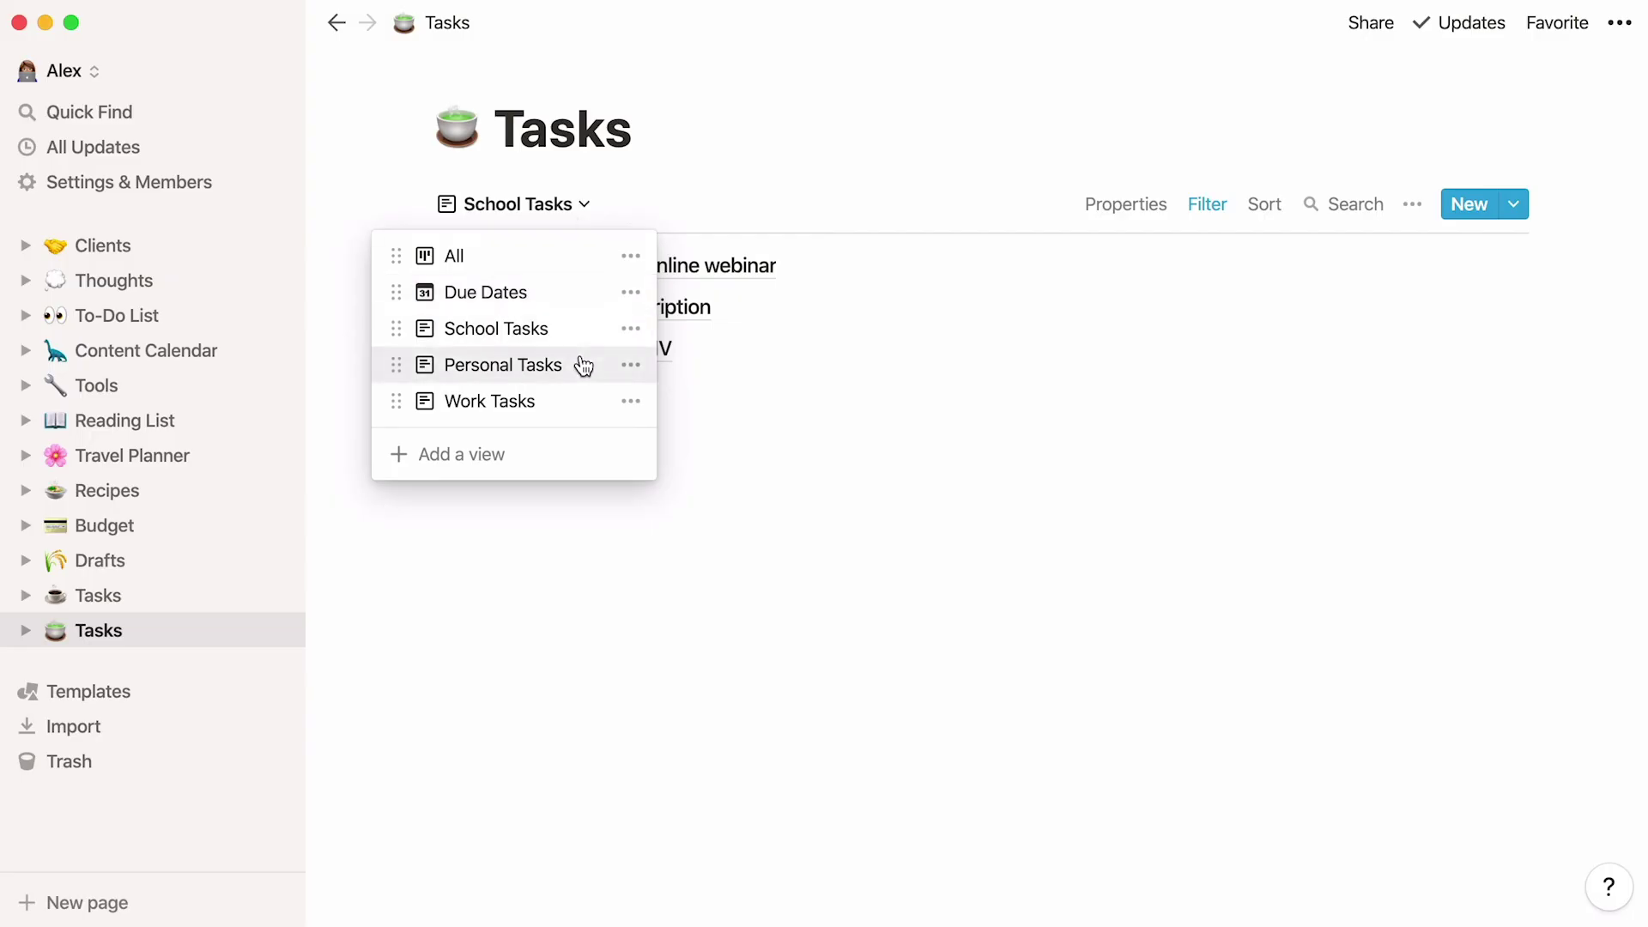
pyautogui.click(585, 365)
pyautogui.click(599, 206)
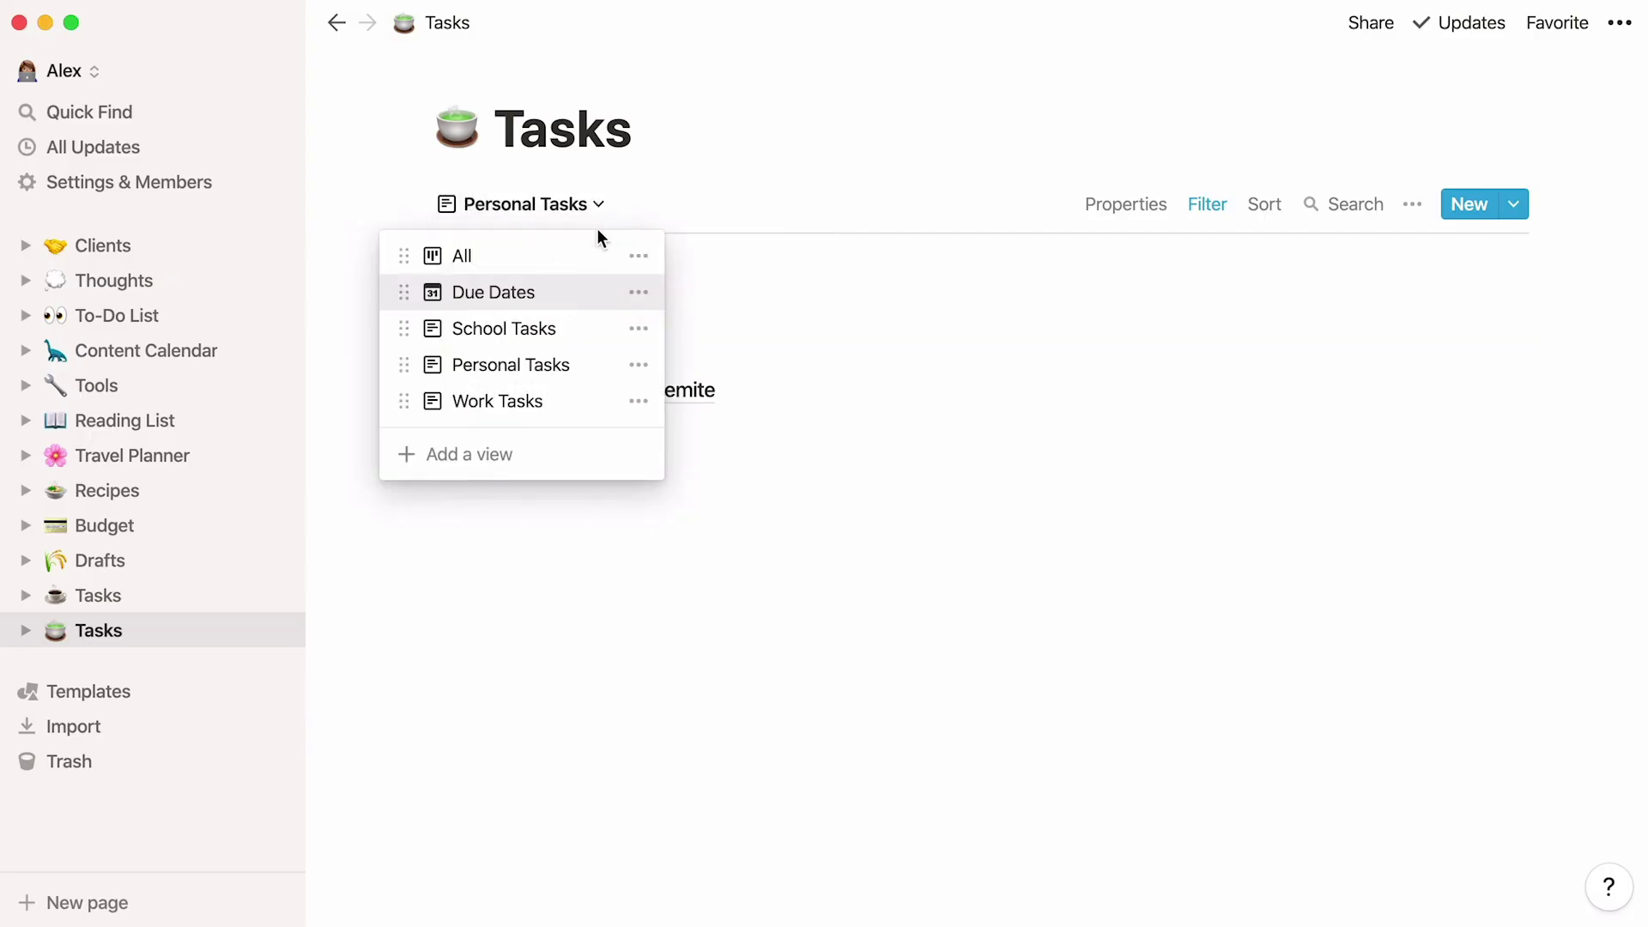
pyautogui.click(581, 398)
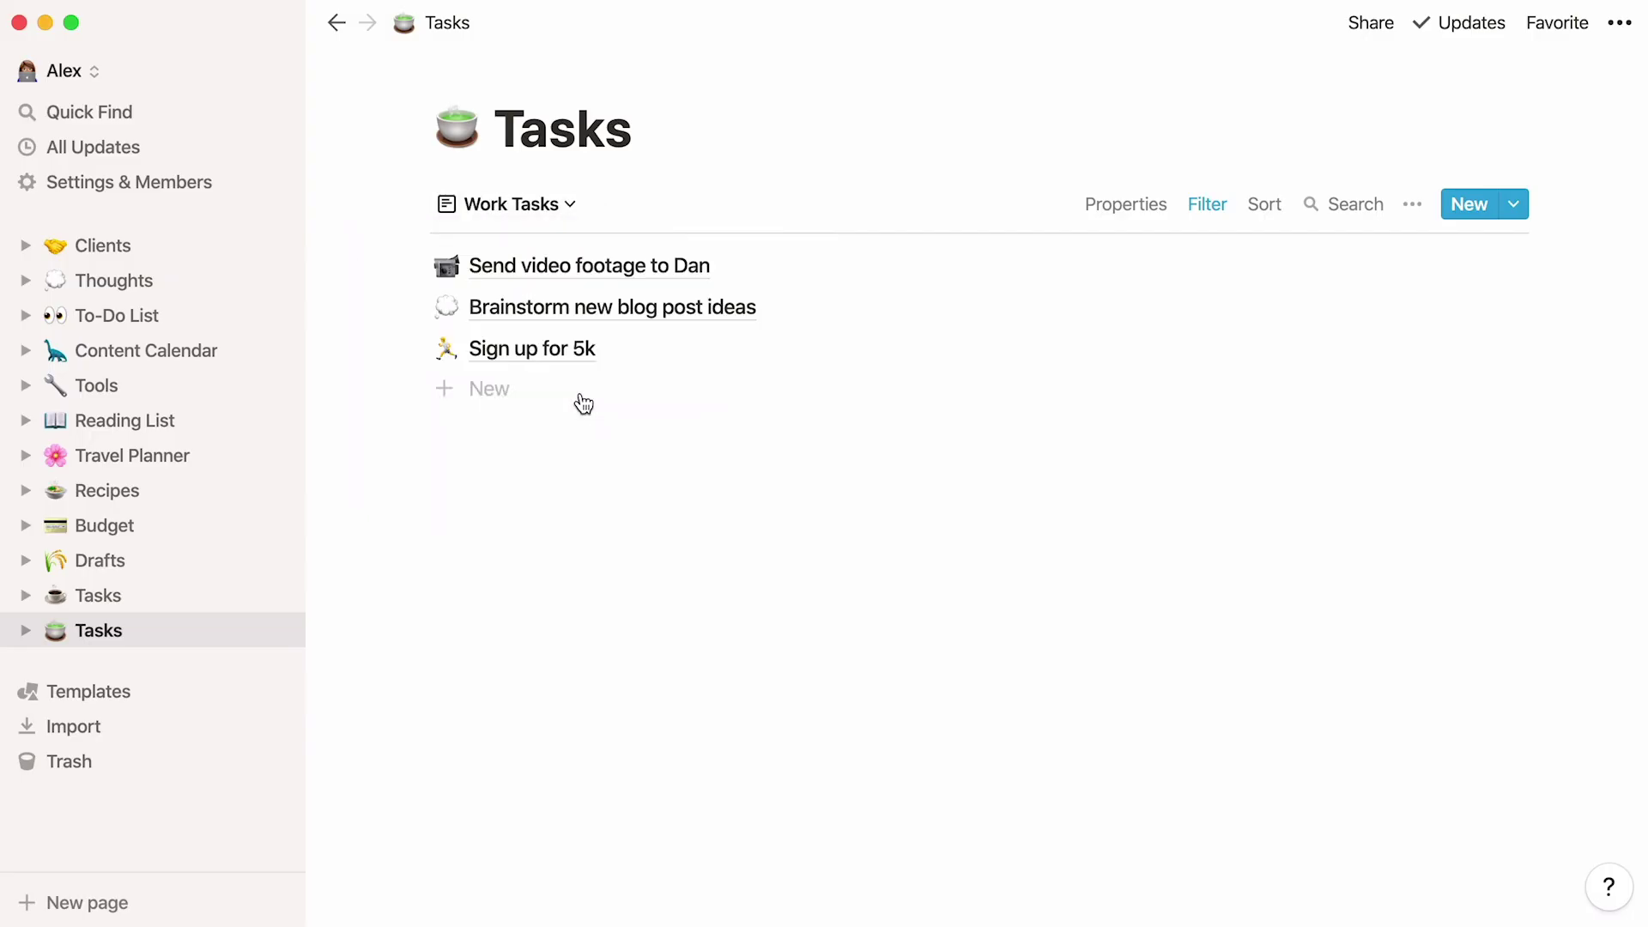
pyautogui.click(575, 208)
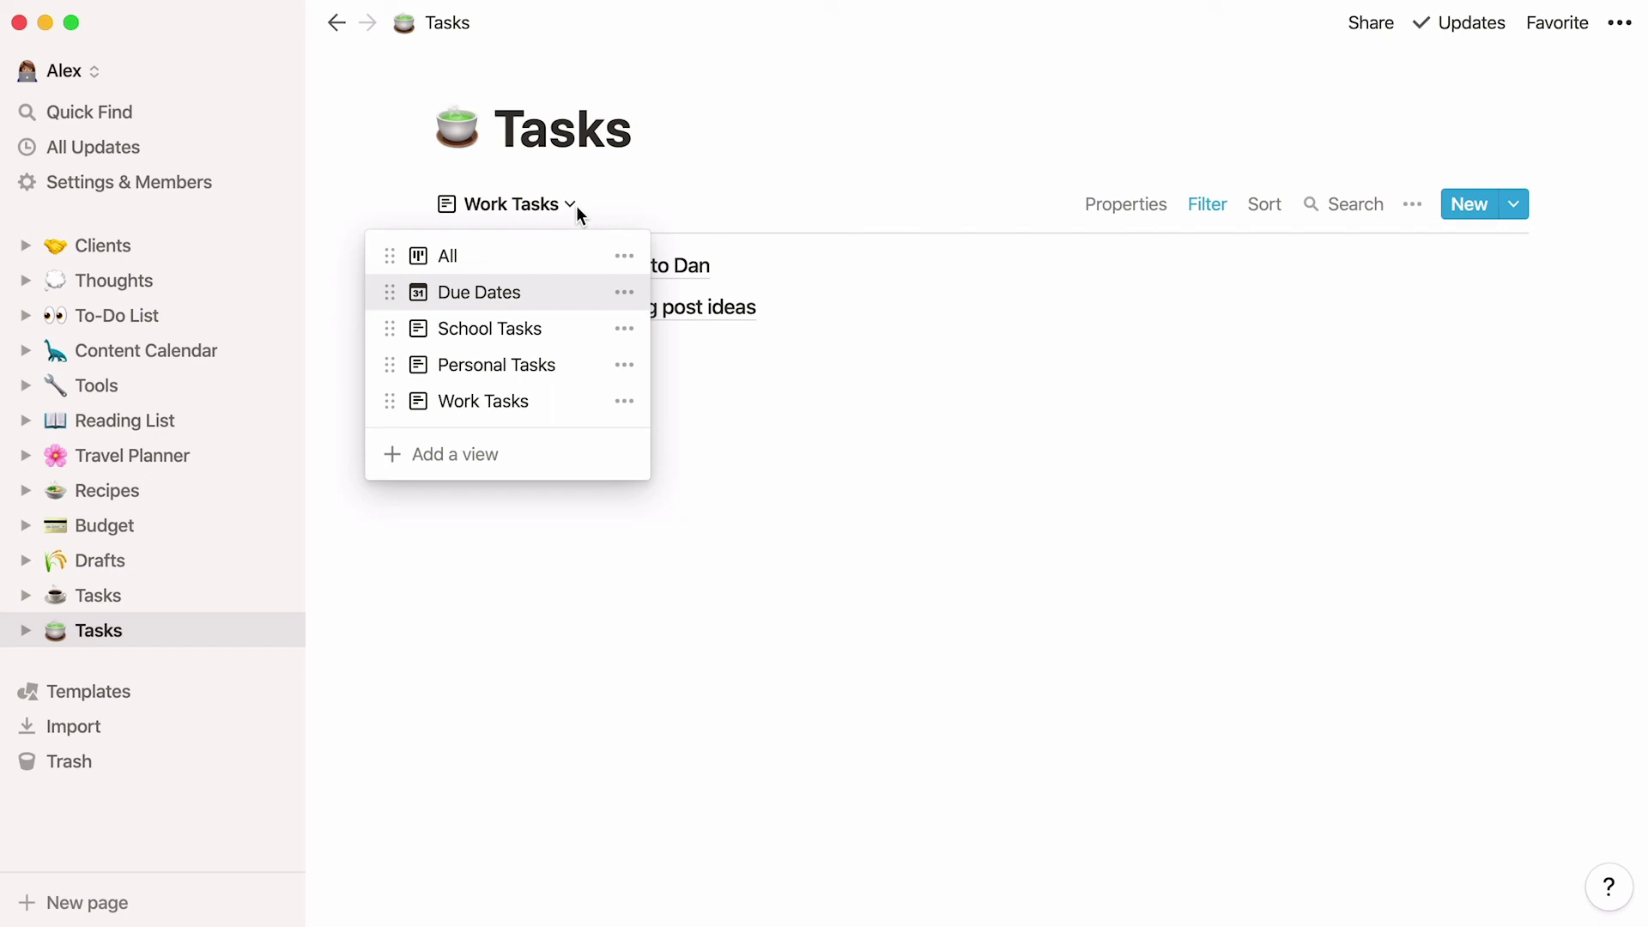
pyautogui.click(552, 257)
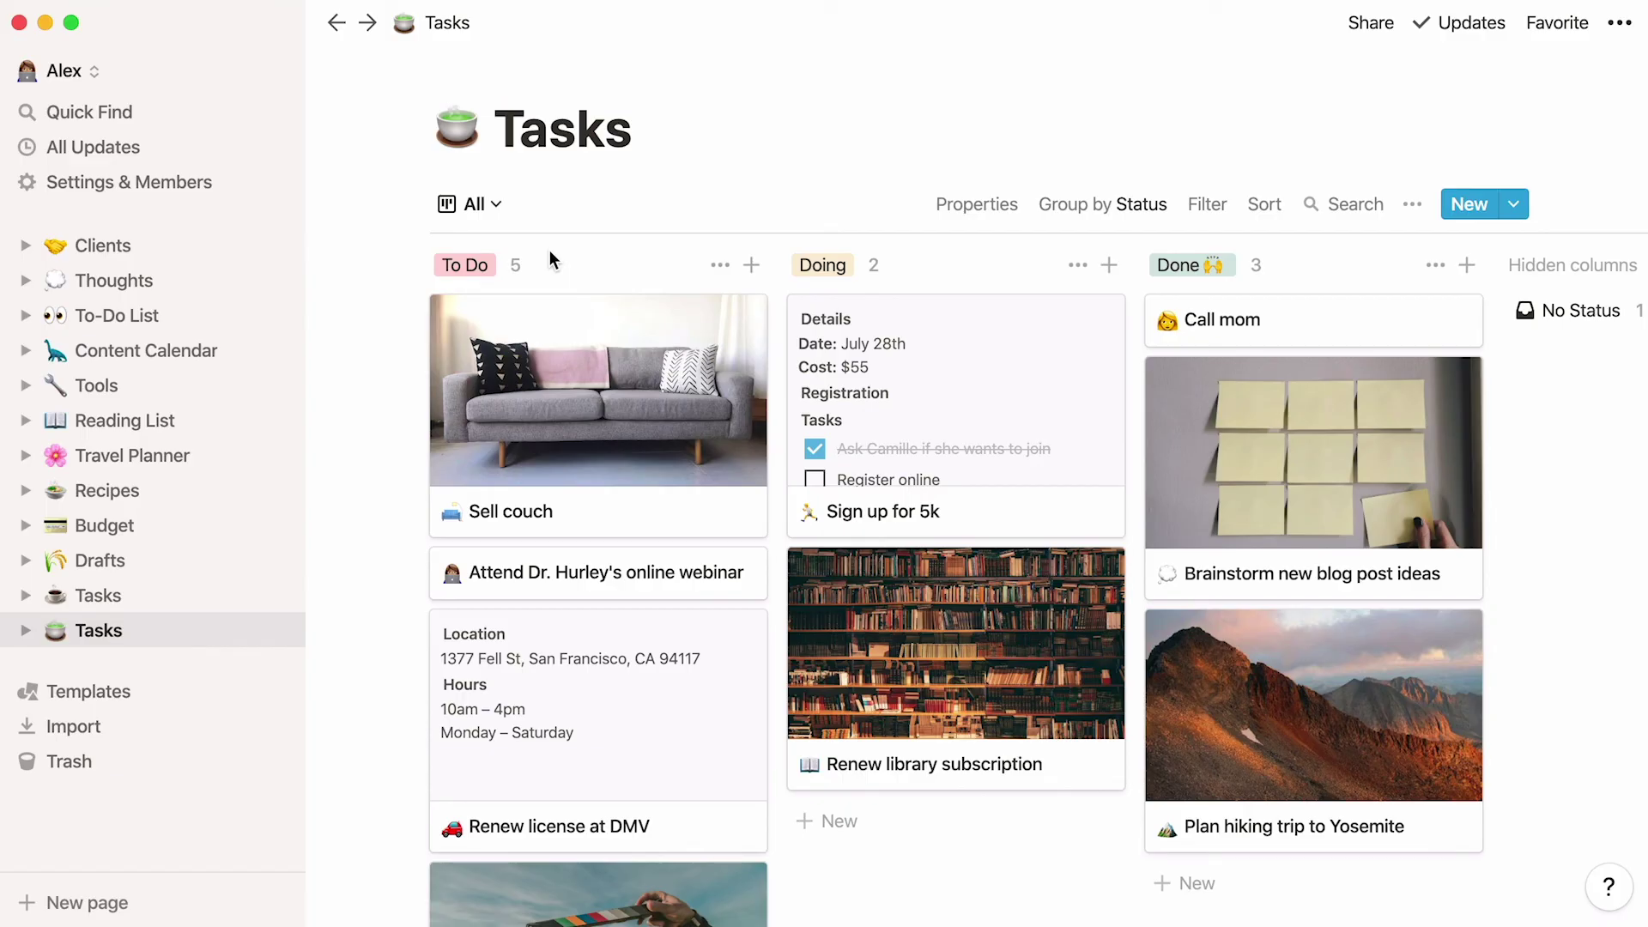
# Step: Create a new blank page from the sidebar
pyautogui.click(86, 901)
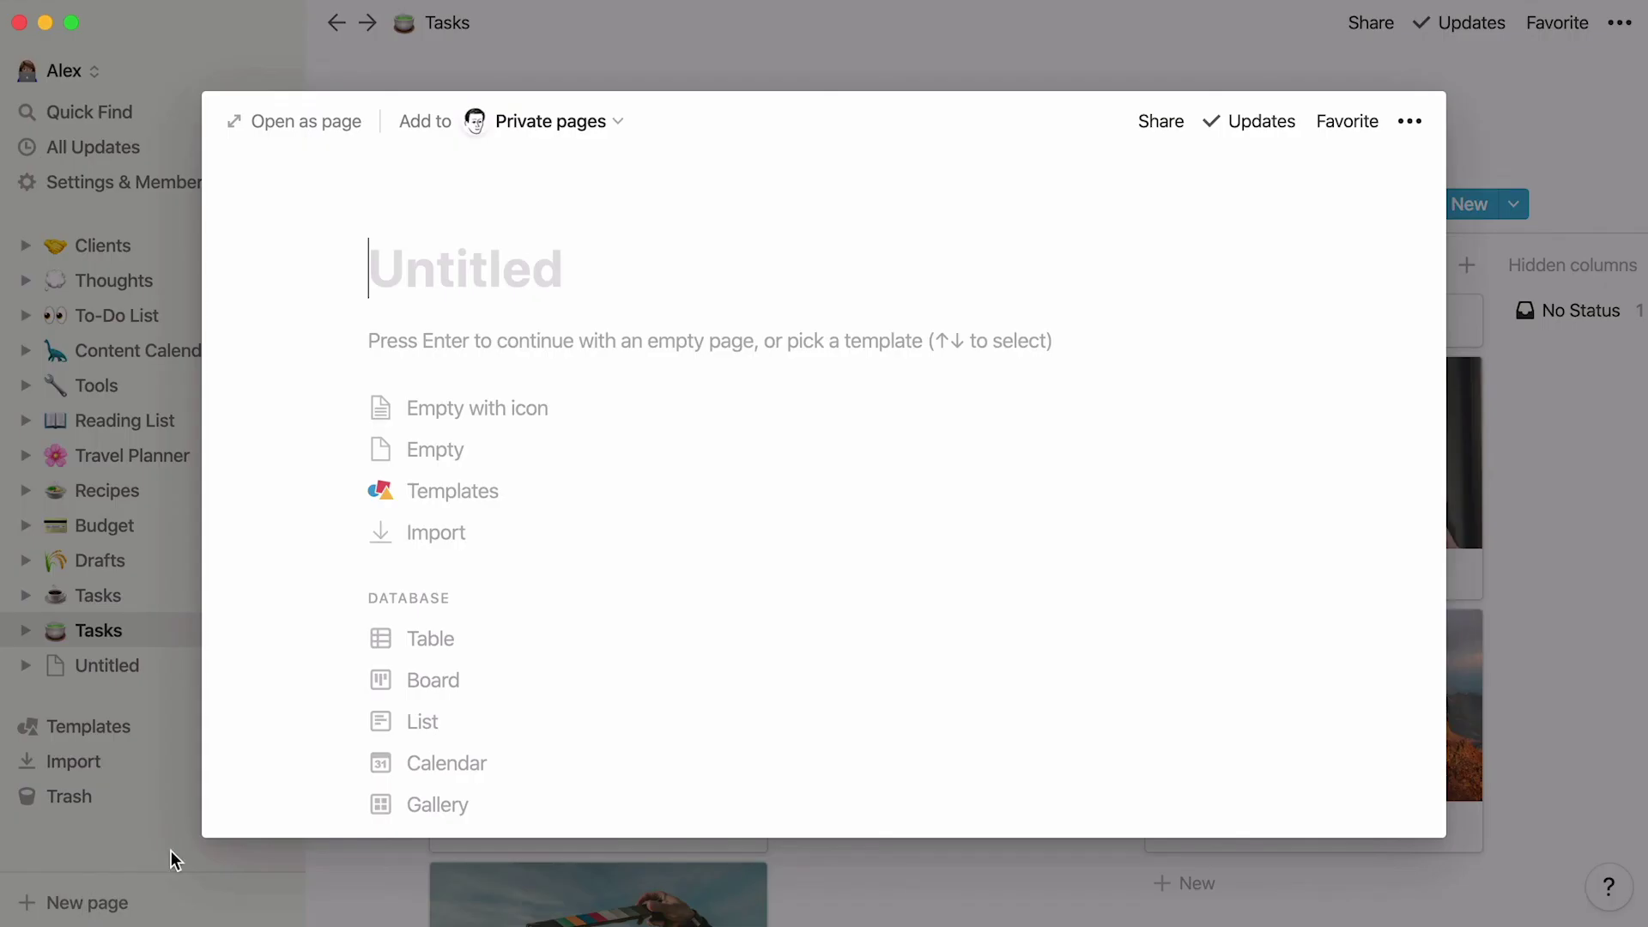
# Step: Make the new page a board and delete its starter cards Card 1, Card 2 and Card 3
pyautogui.click(484, 689)
pyautogui.click(739, 327)
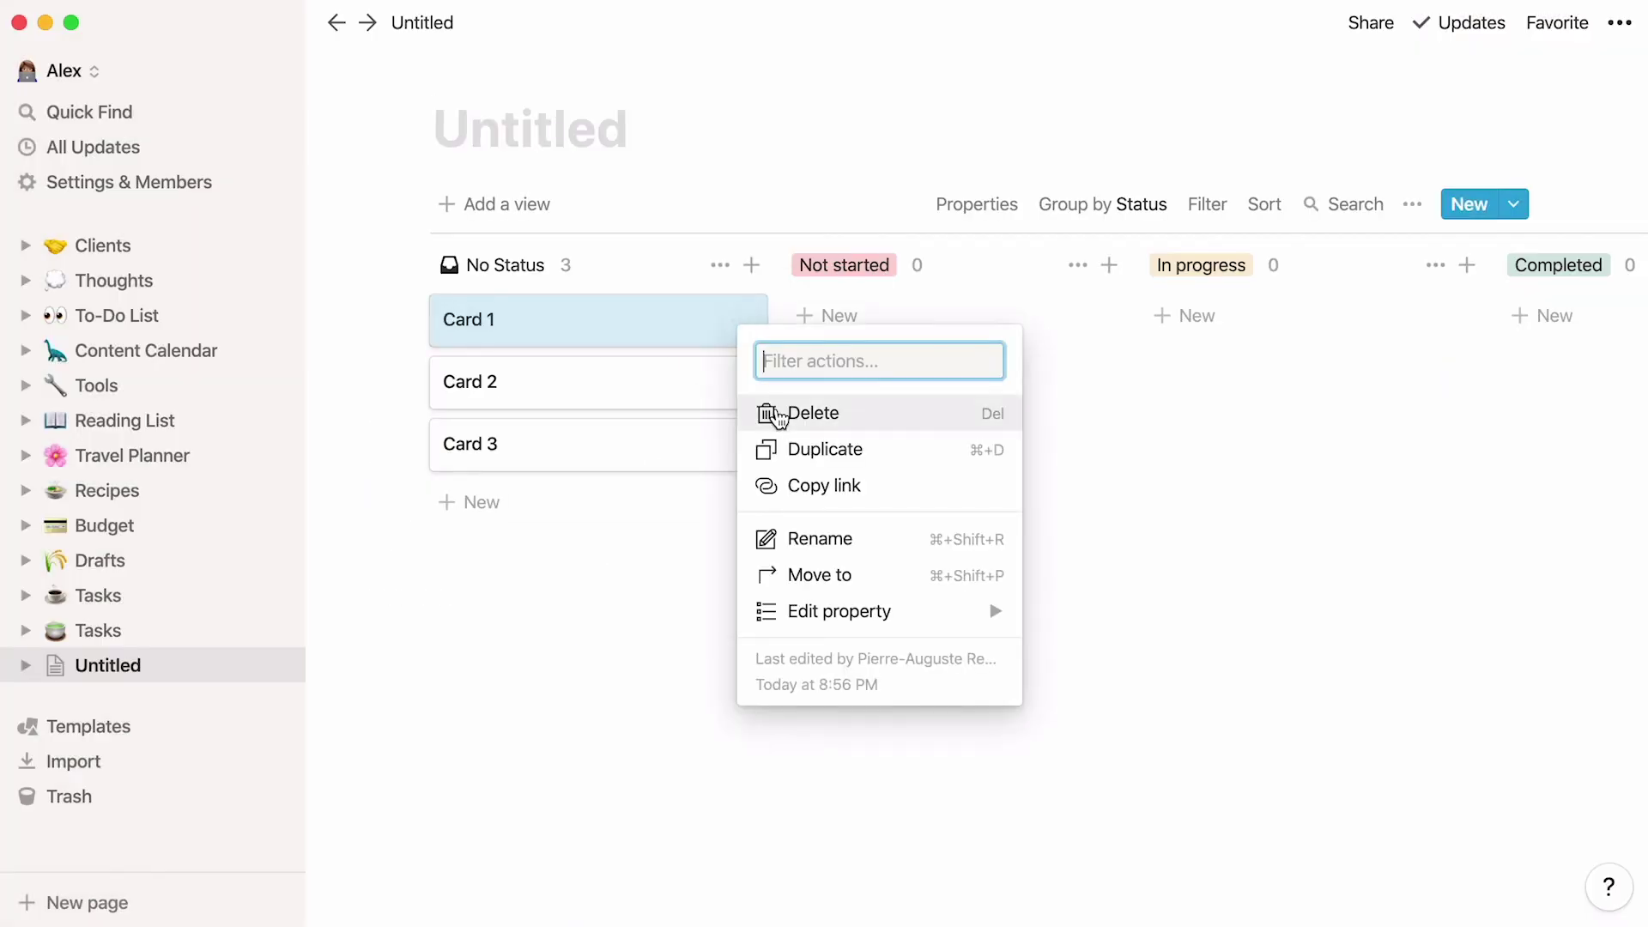
pyautogui.click(769, 412)
pyautogui.click(748, 330)
pyautogui.click(775, 416)
pyautogui.click(744, 324)
pyautogui.click(766, 411)
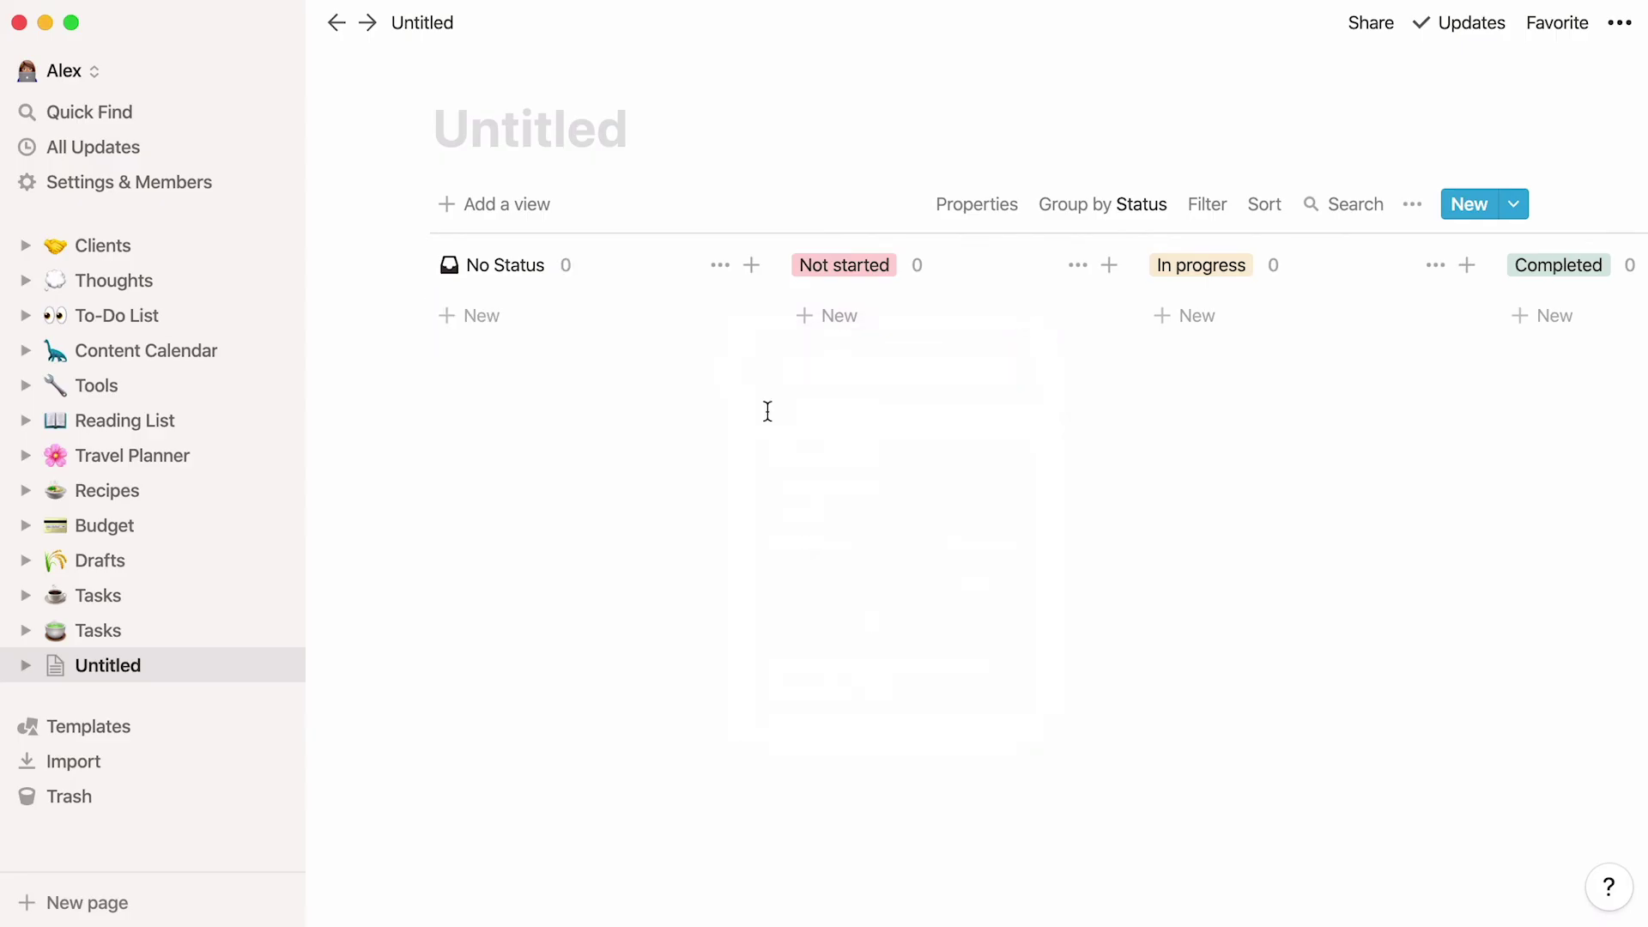
# Step: Rename the groups to To Do, Doing and Done, and colour Doing blue
pyautogui.click(852, 265)
pyautogui.write('To Do')
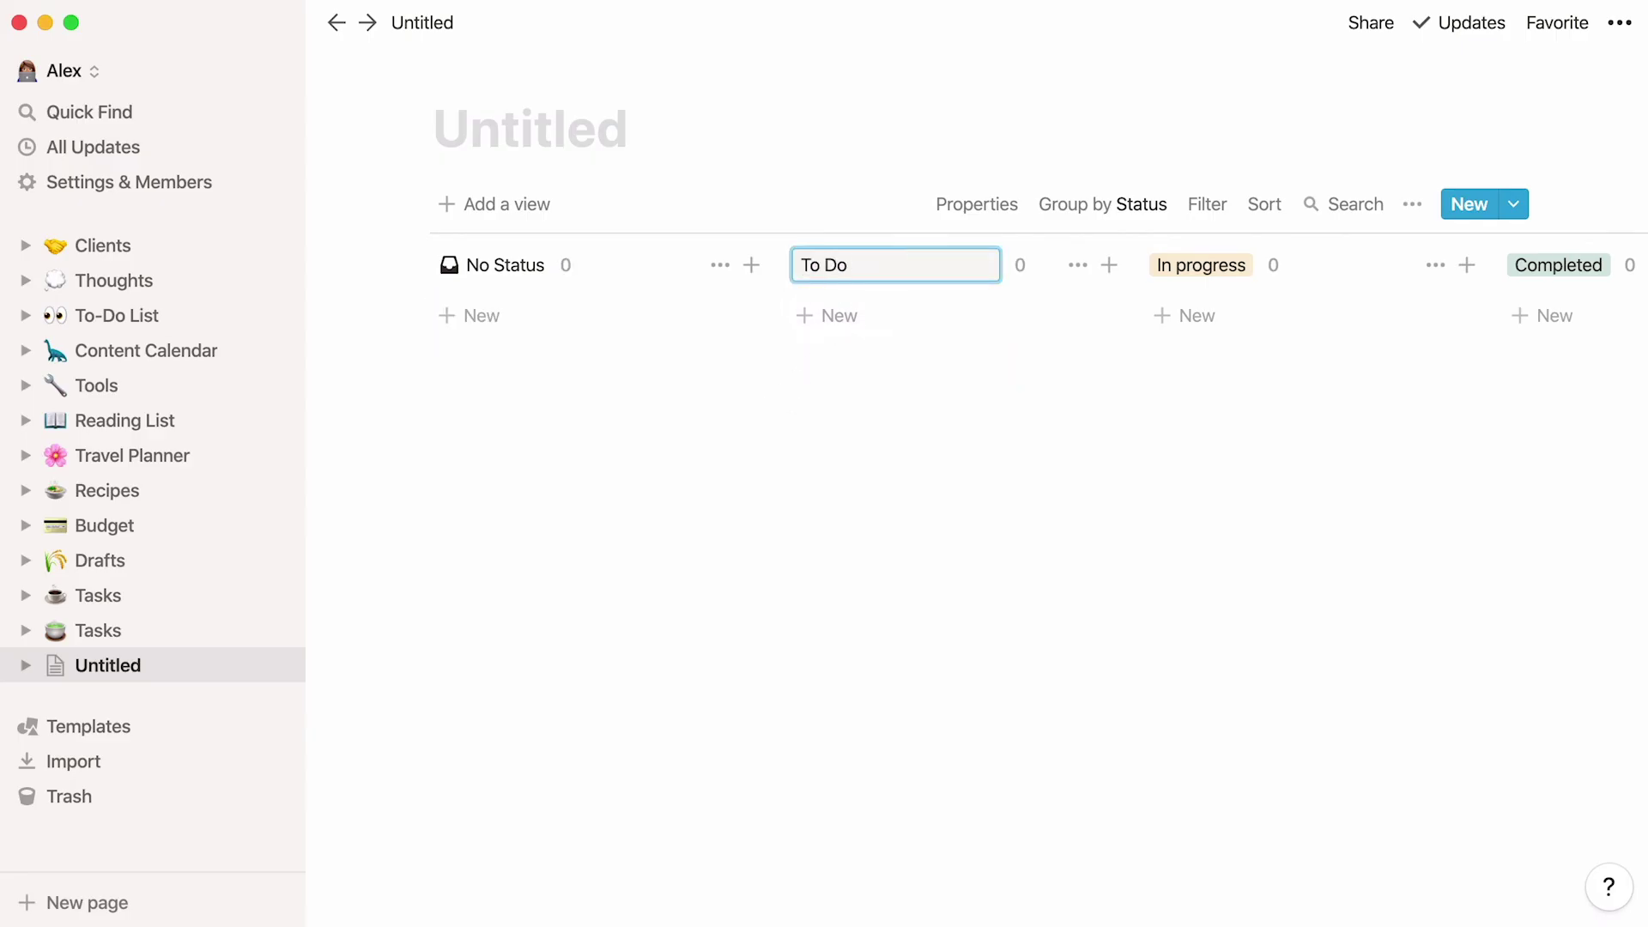
pyautogui.press('Return')
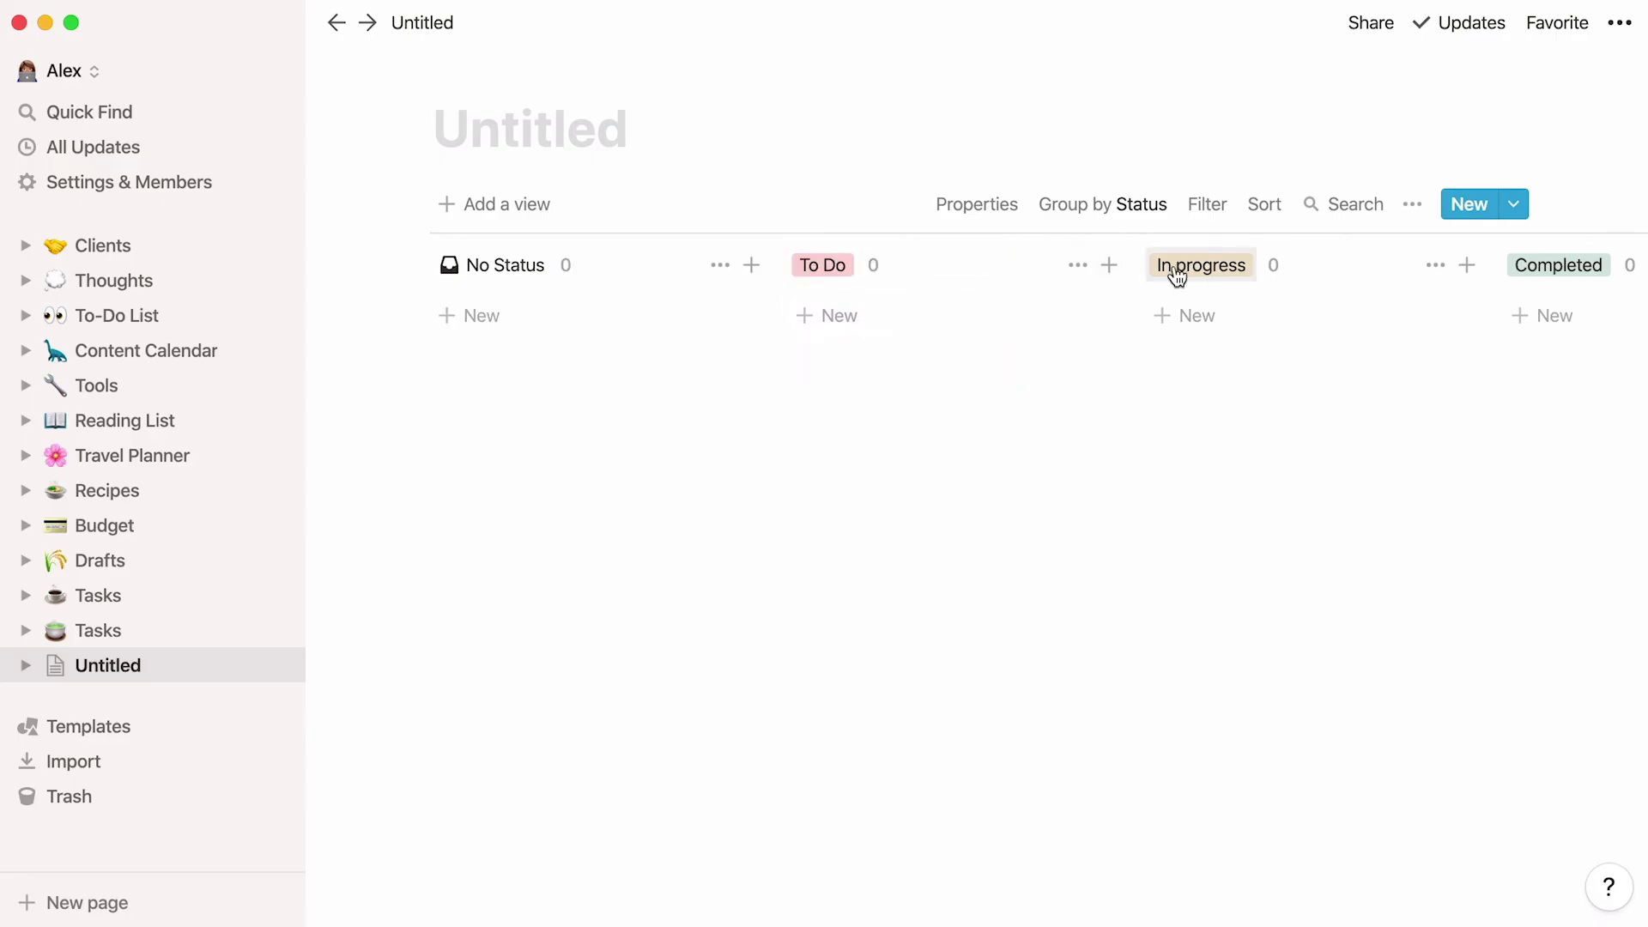
pyautogui.click(1173, 267)
pyautogui.write('Doing')
pyautogui.press('Return')
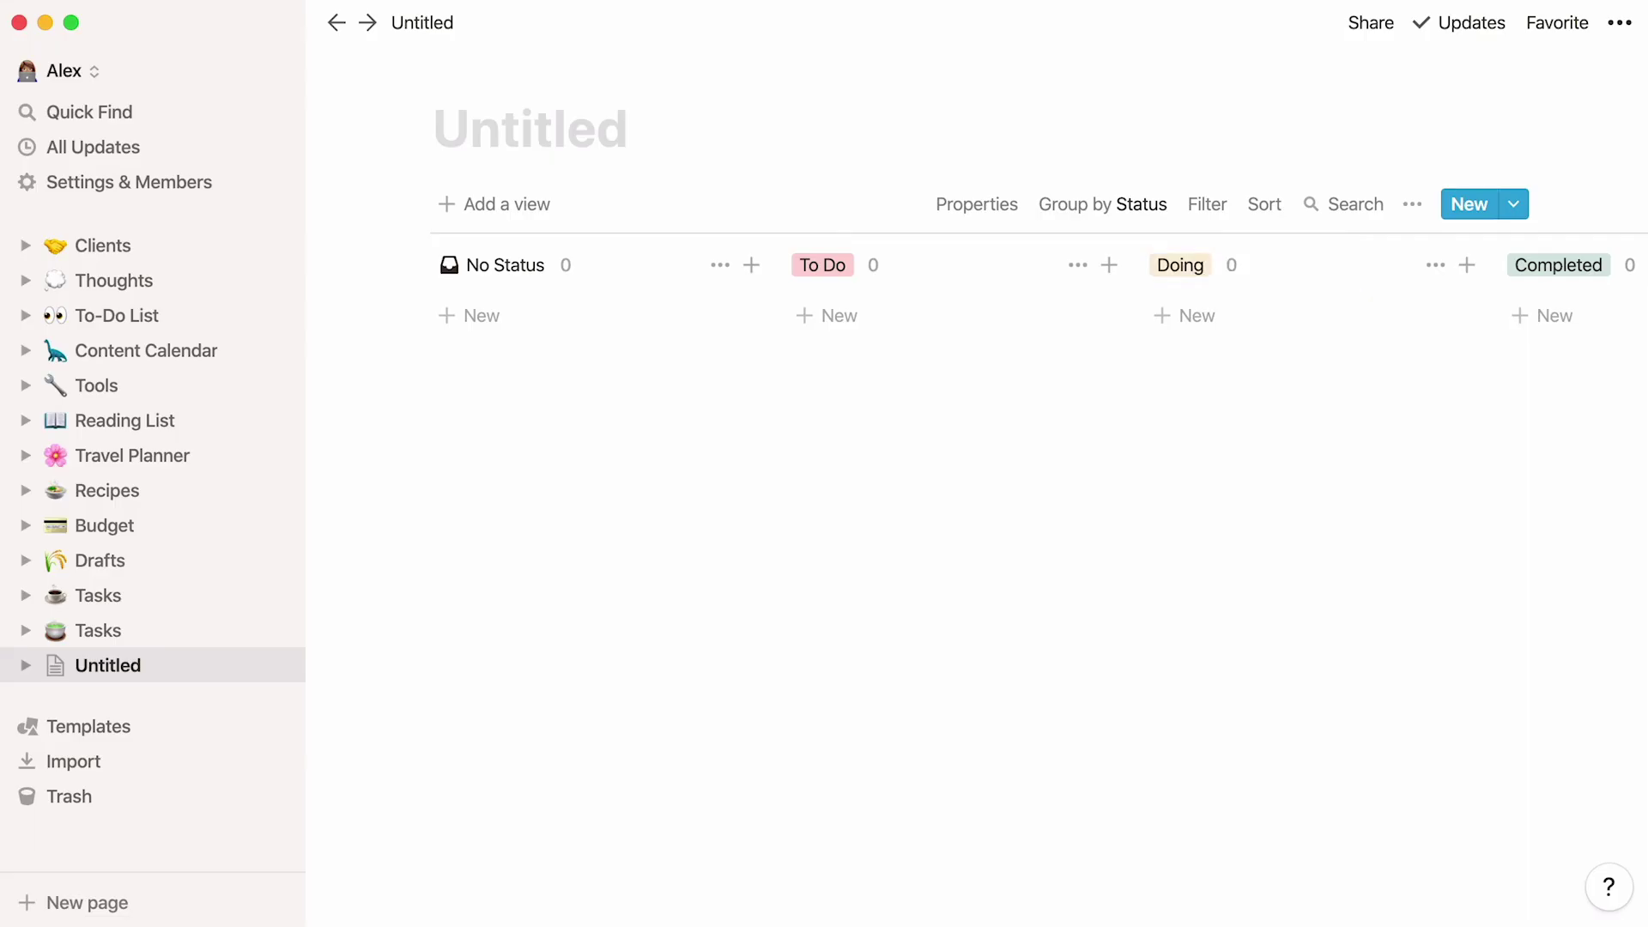
pyautogui.click(1515, 265)
pyautogui.write('Done')
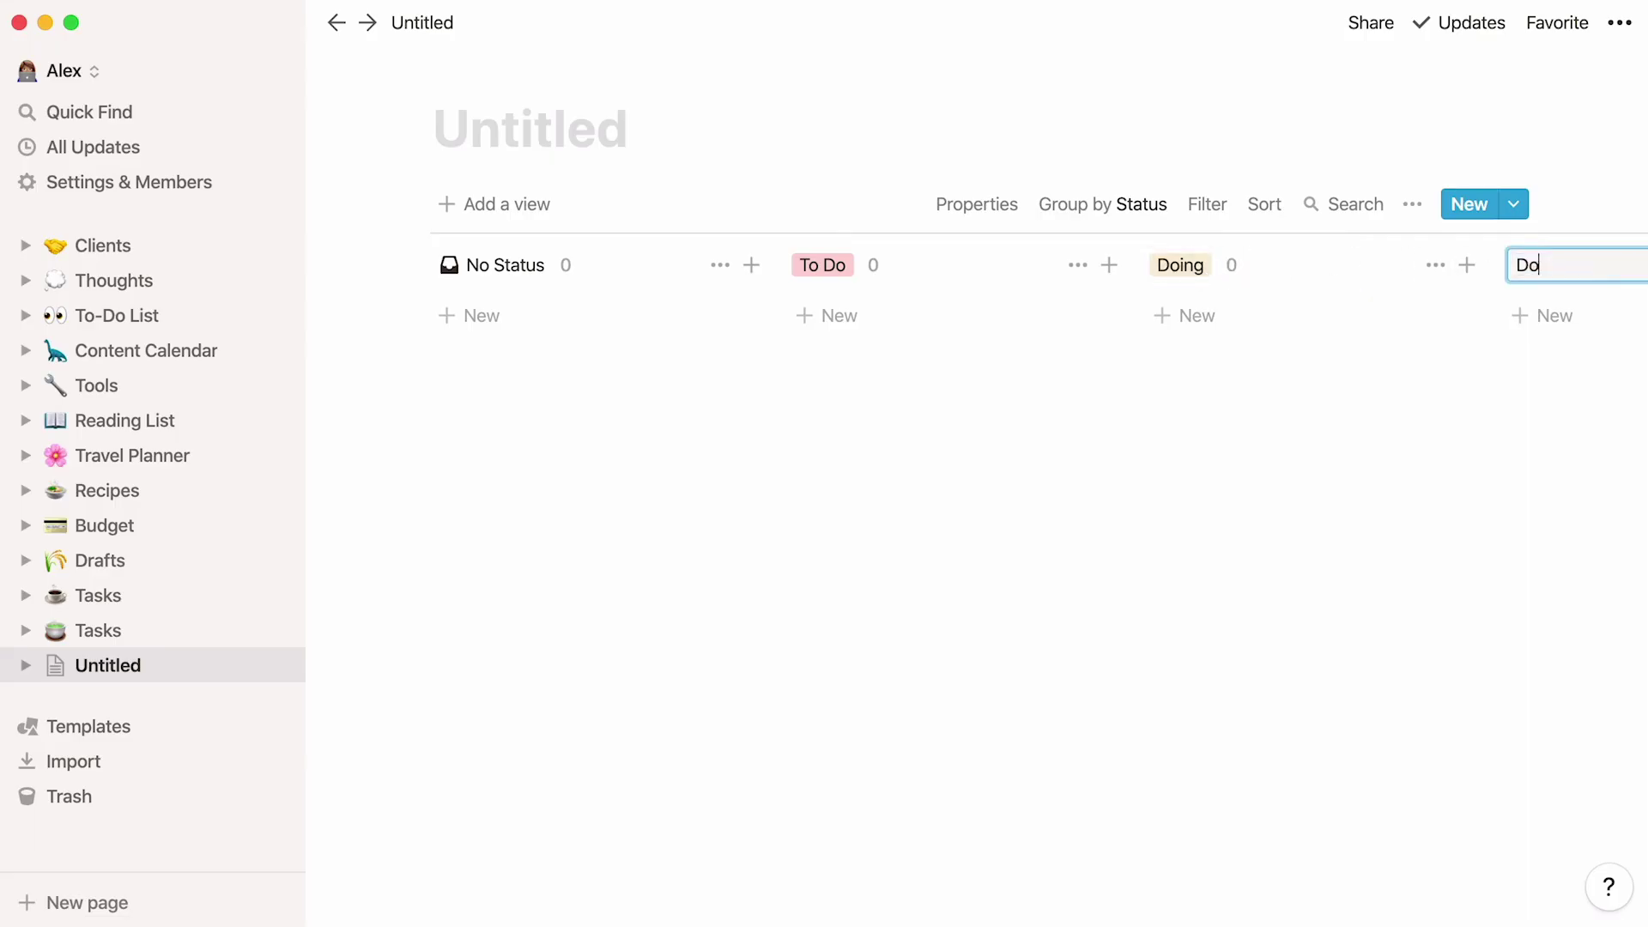
pyautogui.press('Return')
pyautogui.click(1433, 265)
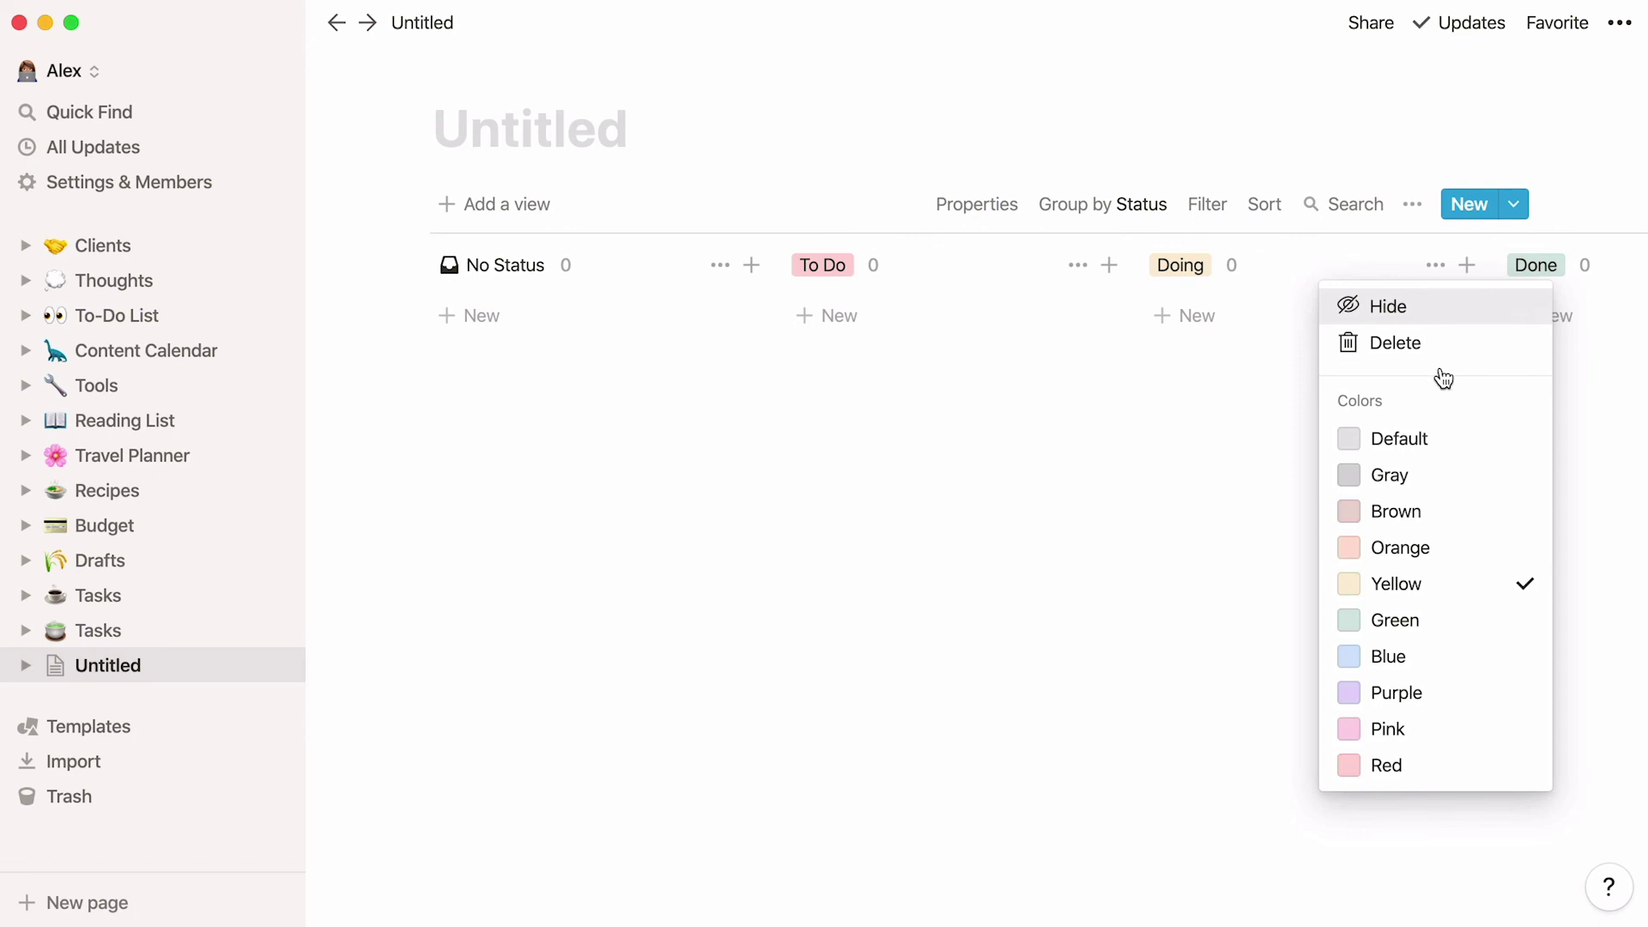
pyautogui.click(1455, 656)
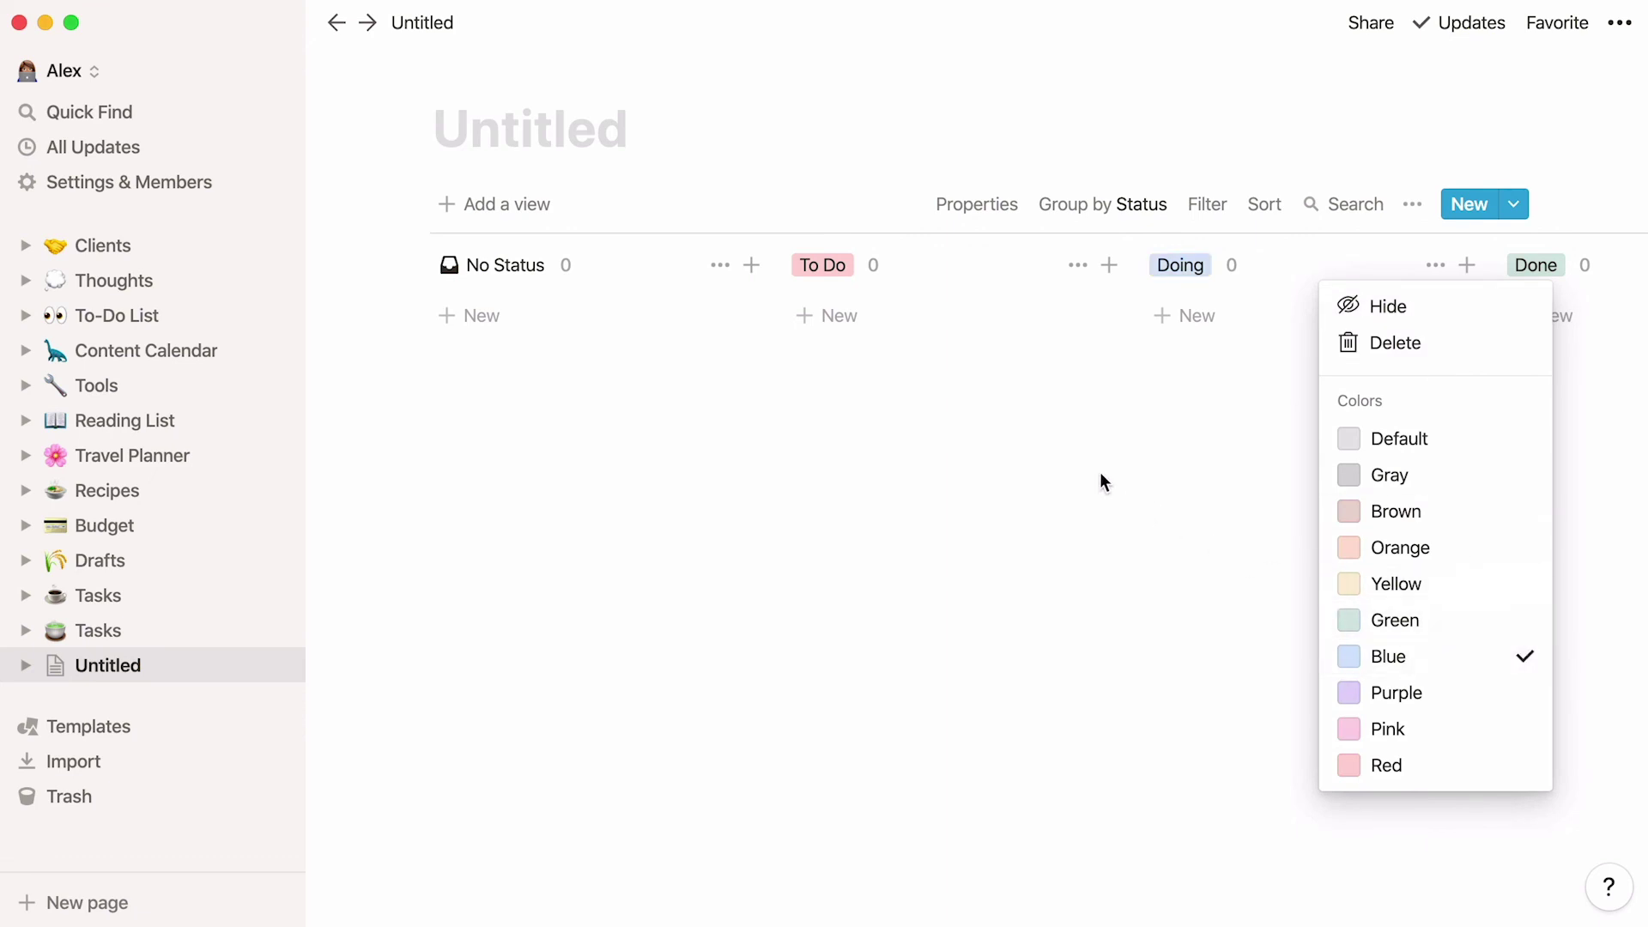
# Step: Hide the No Status and Archived columns, leaving only To Do, Doing and Done
pyautogui.click(721, 266)
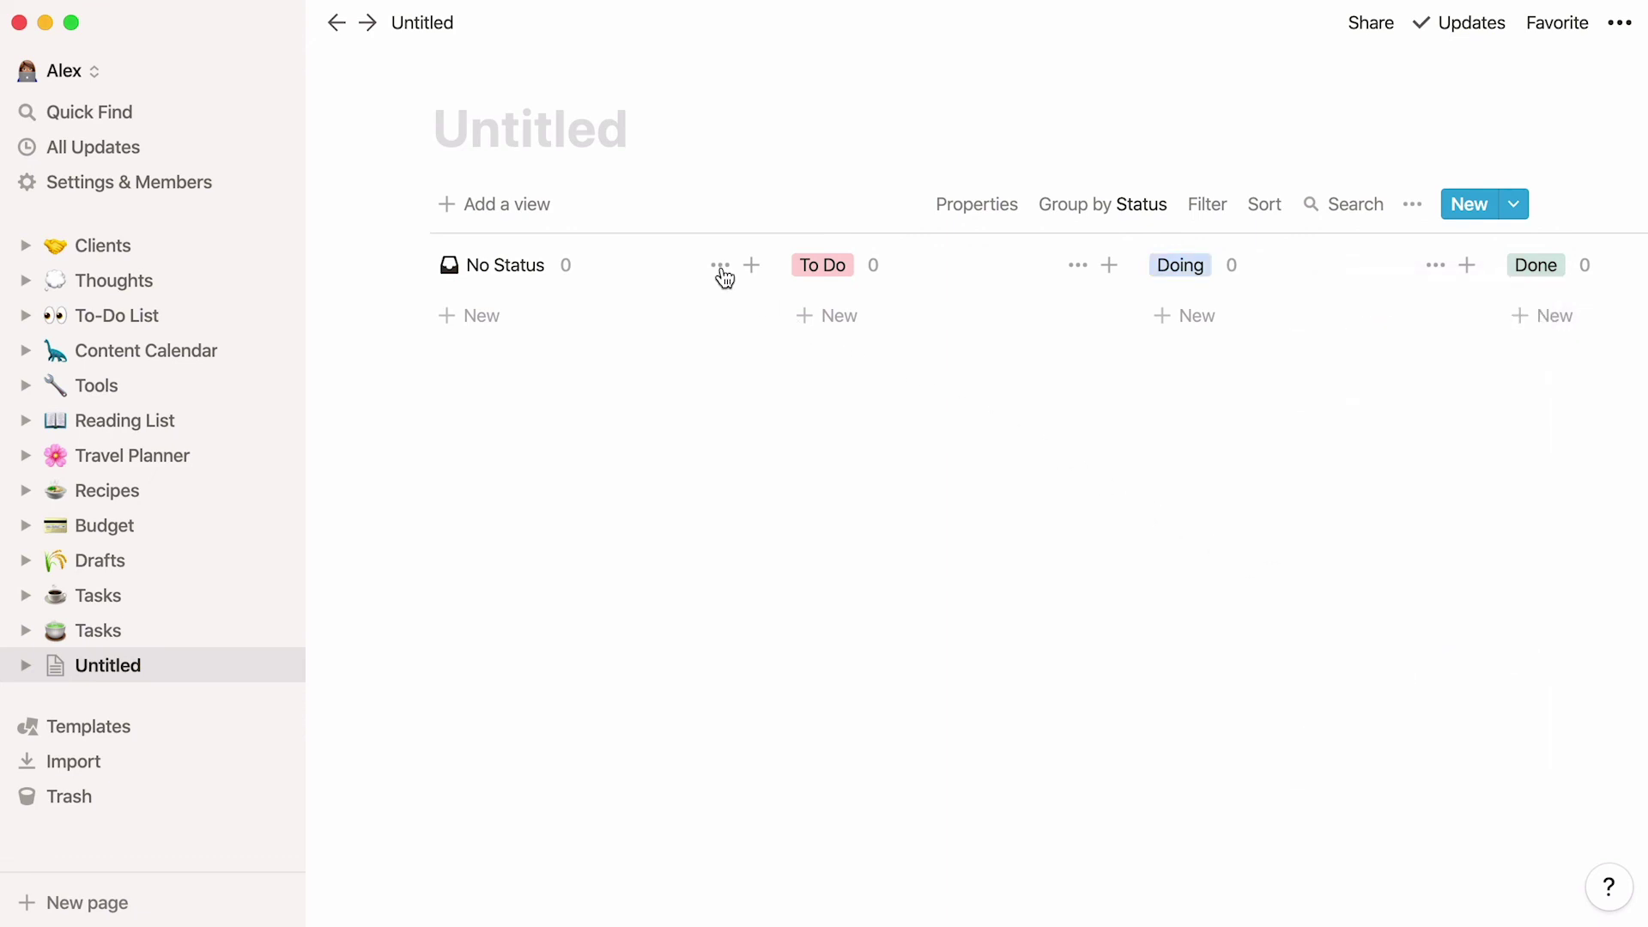
pyautogui.click(721, 266)
pyautogui.click(726, 308)
pyautogui.hscroll(5, 725, 309)
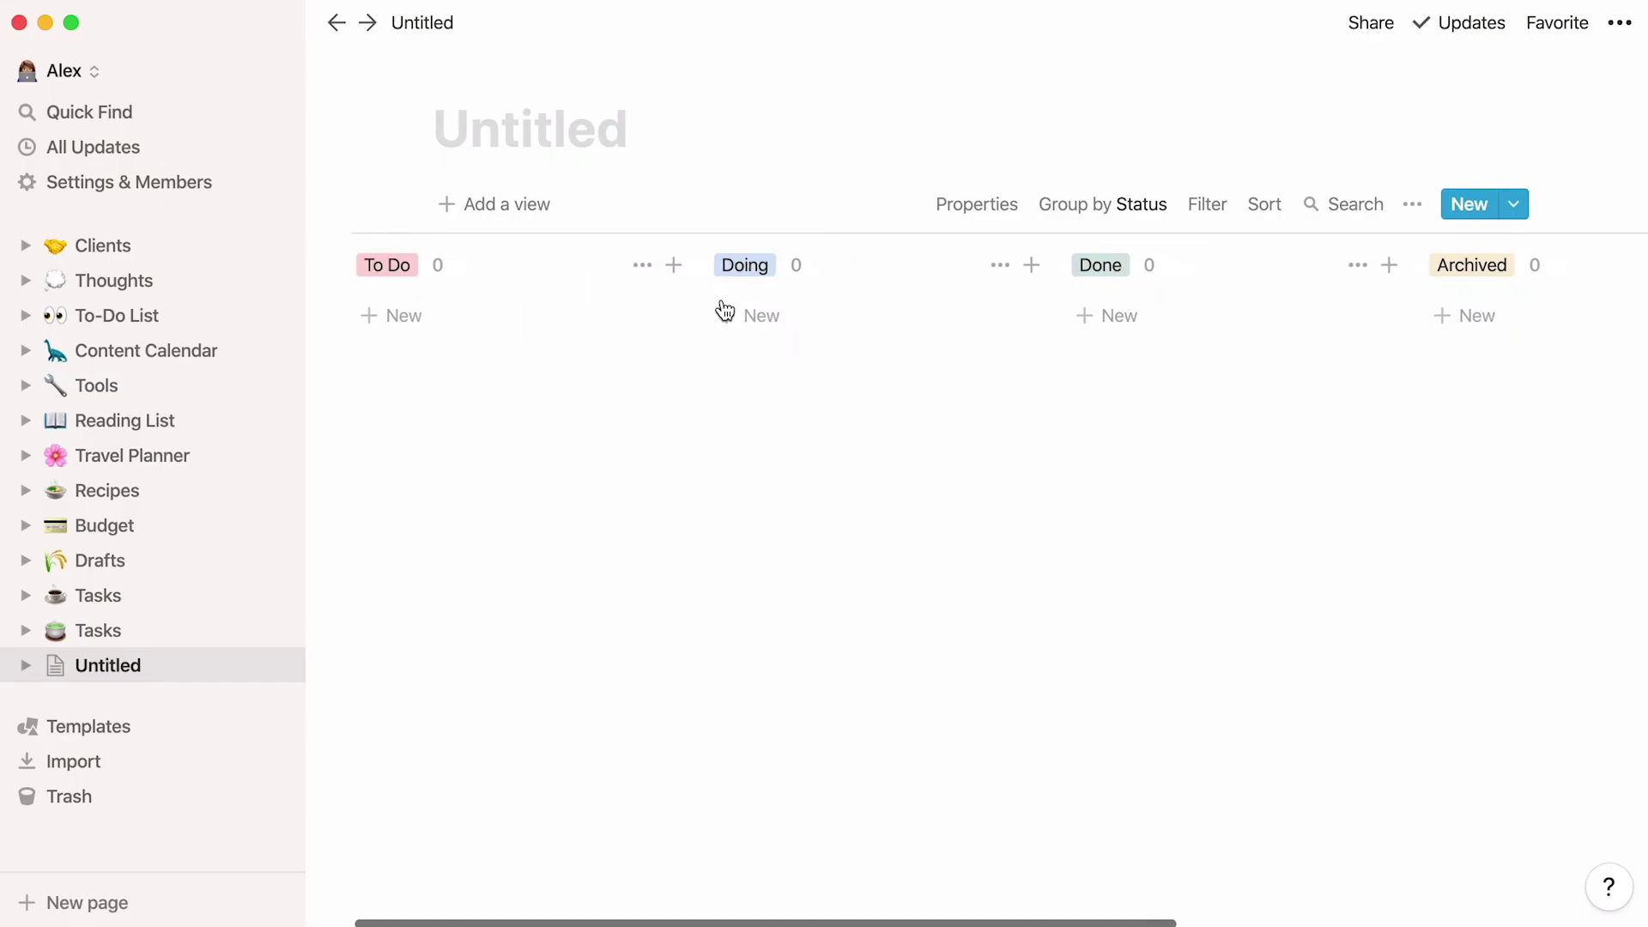
pyautogui.hscroll(2, 724, 309)
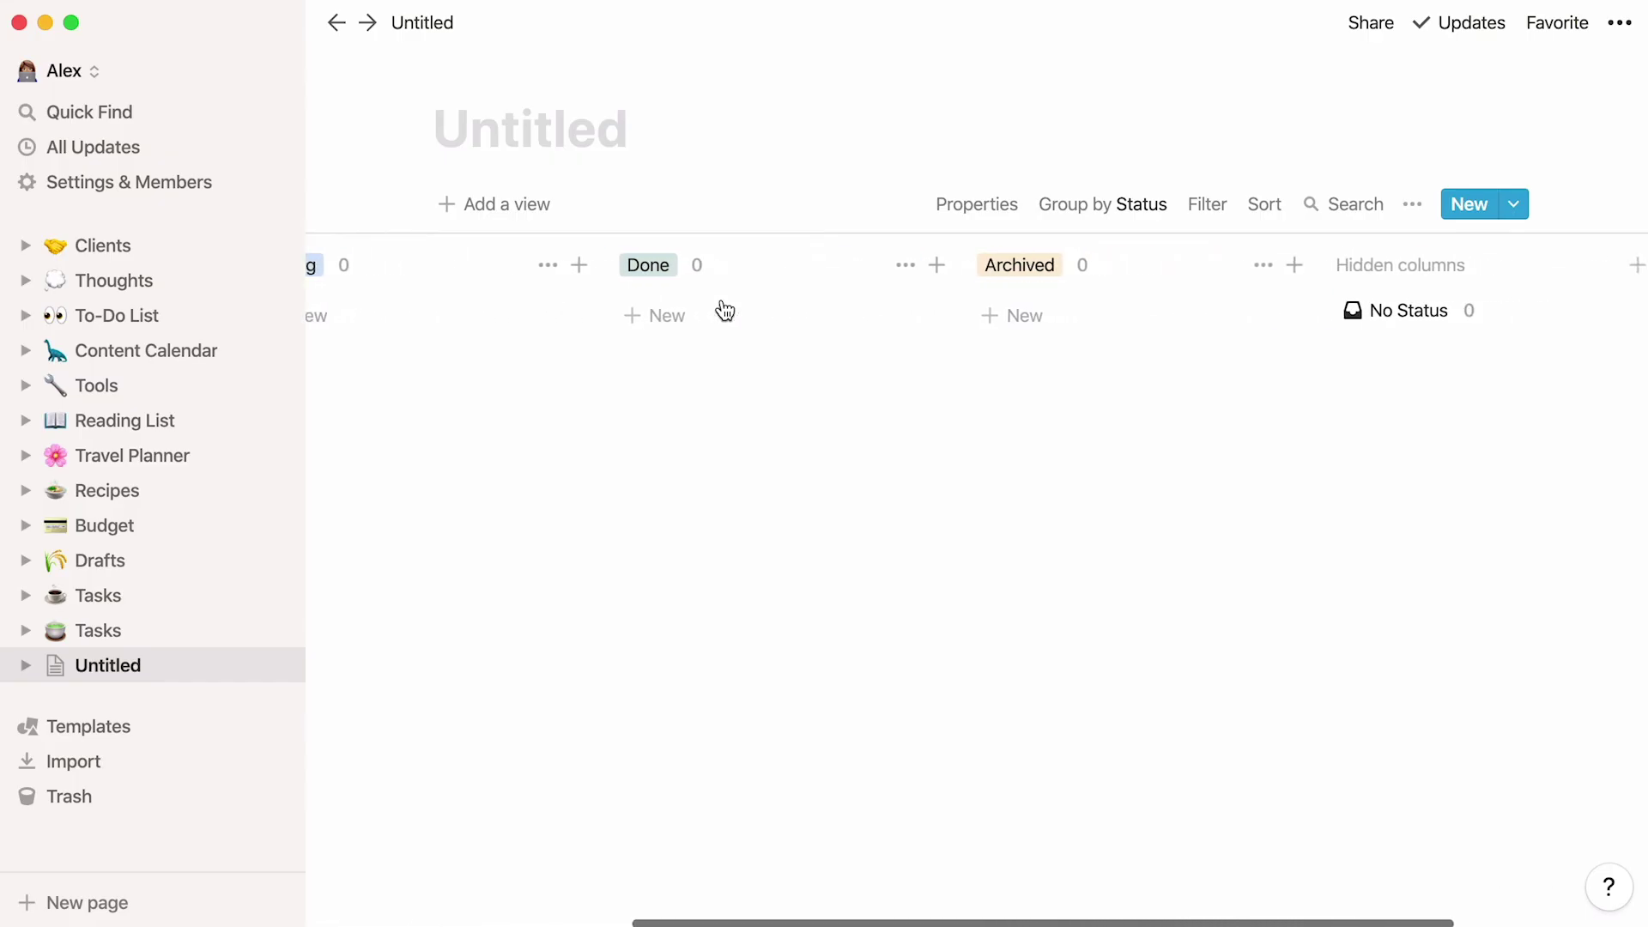
pyautogui.click(1249, 268)
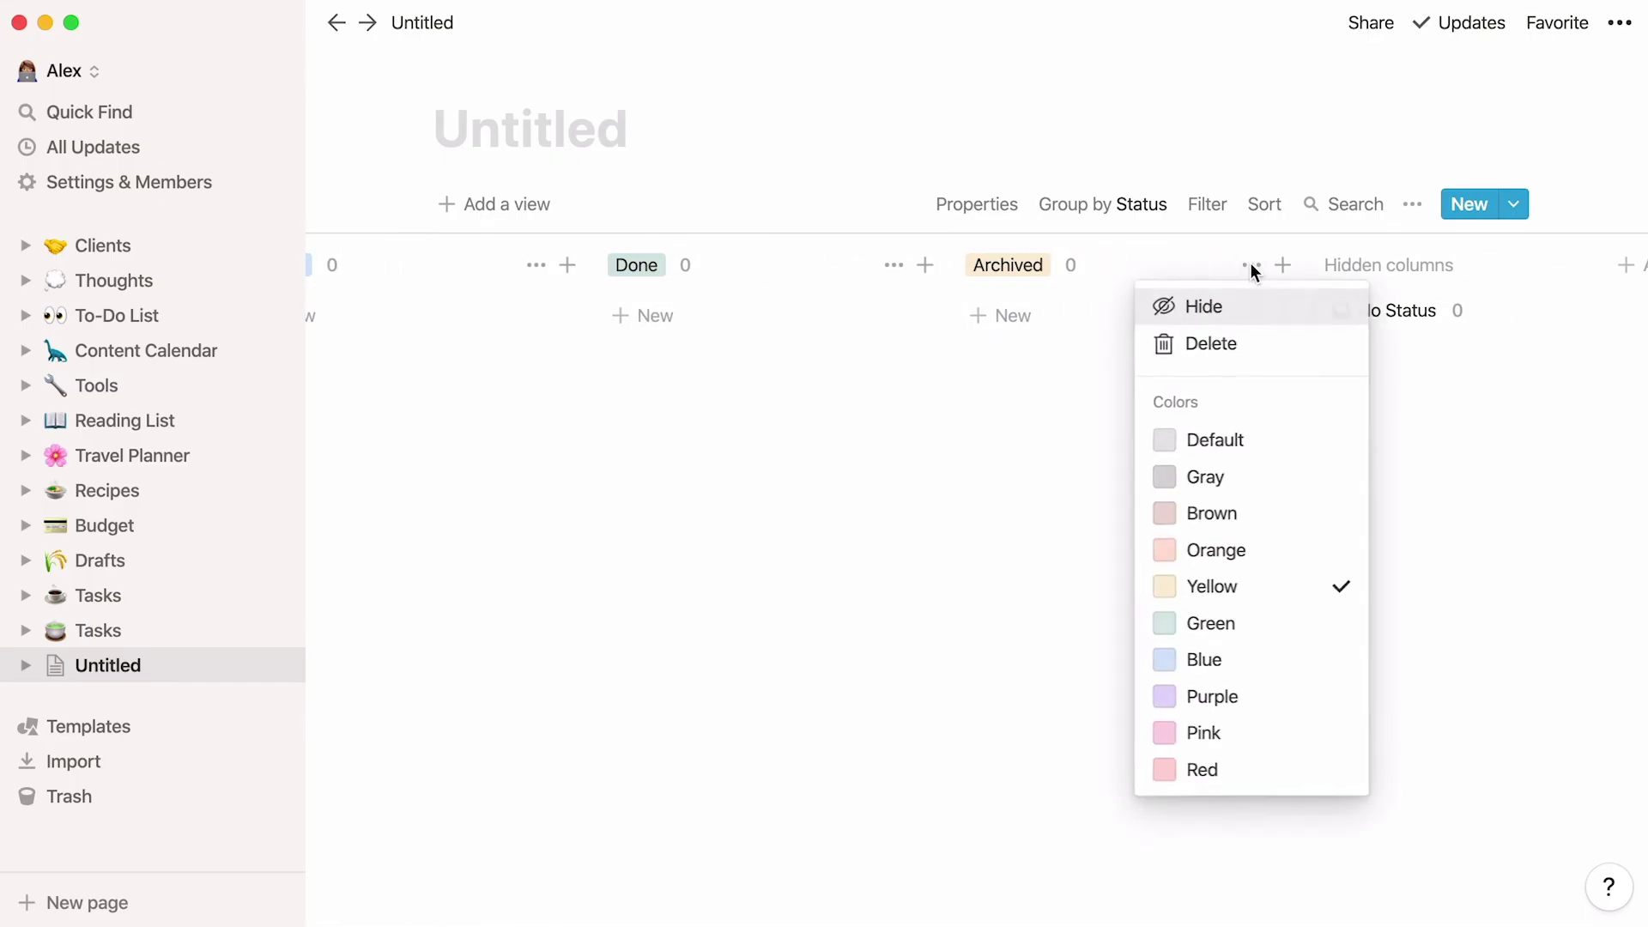
pyautogui.click(1251, 308)
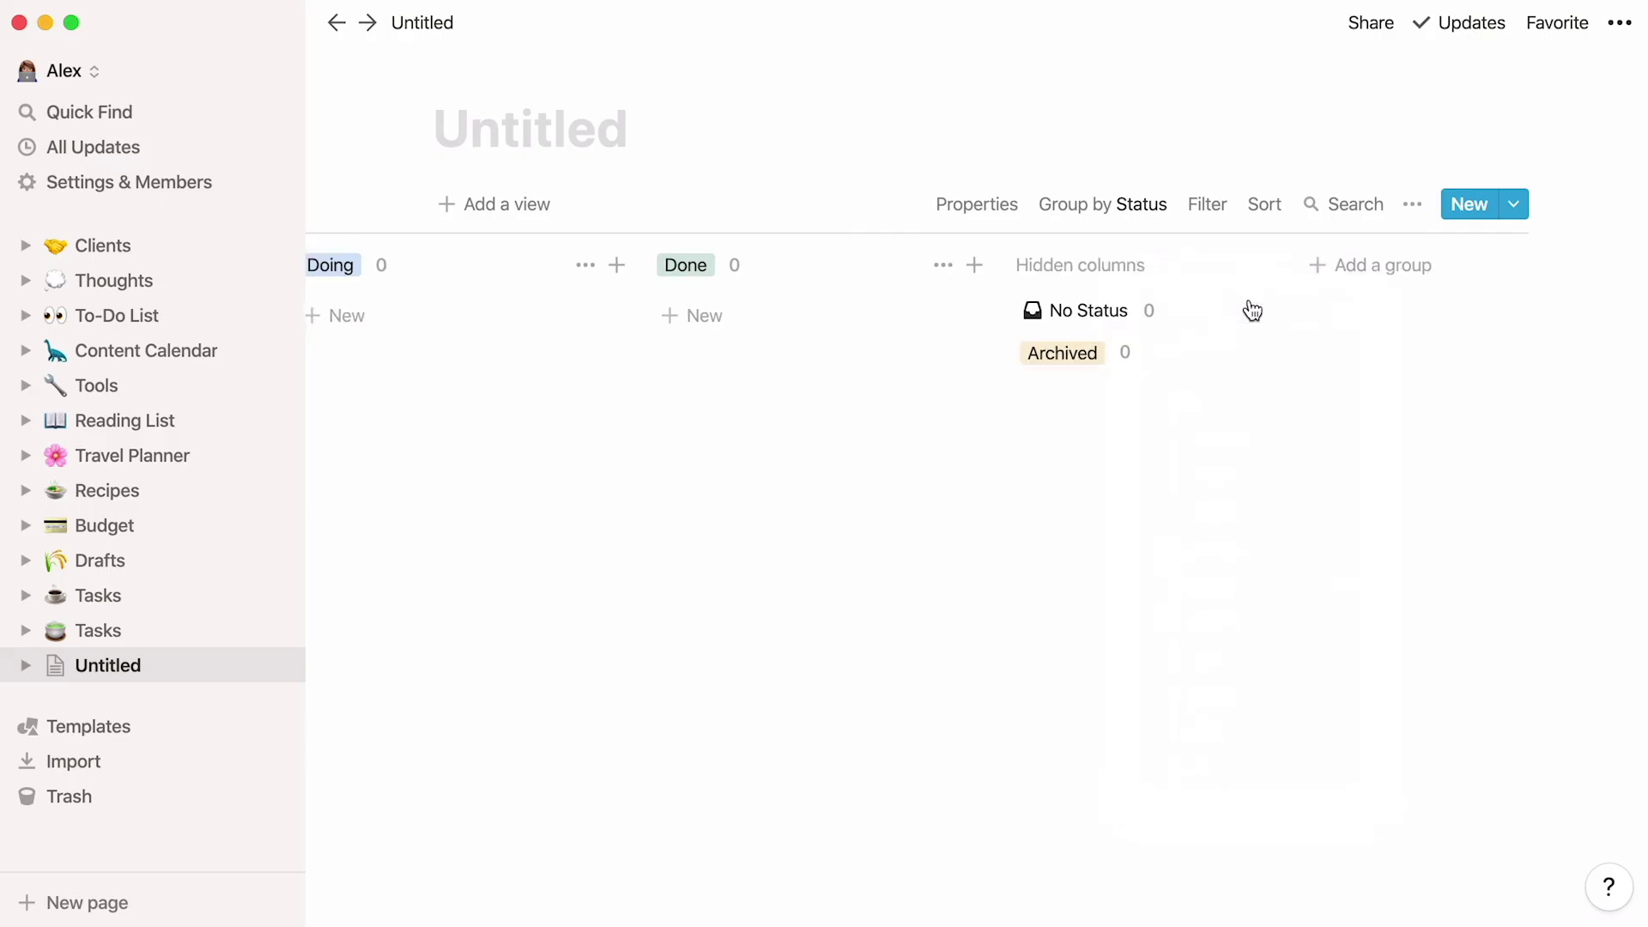
pyautogui.hscroll(-8, 1251, 311)
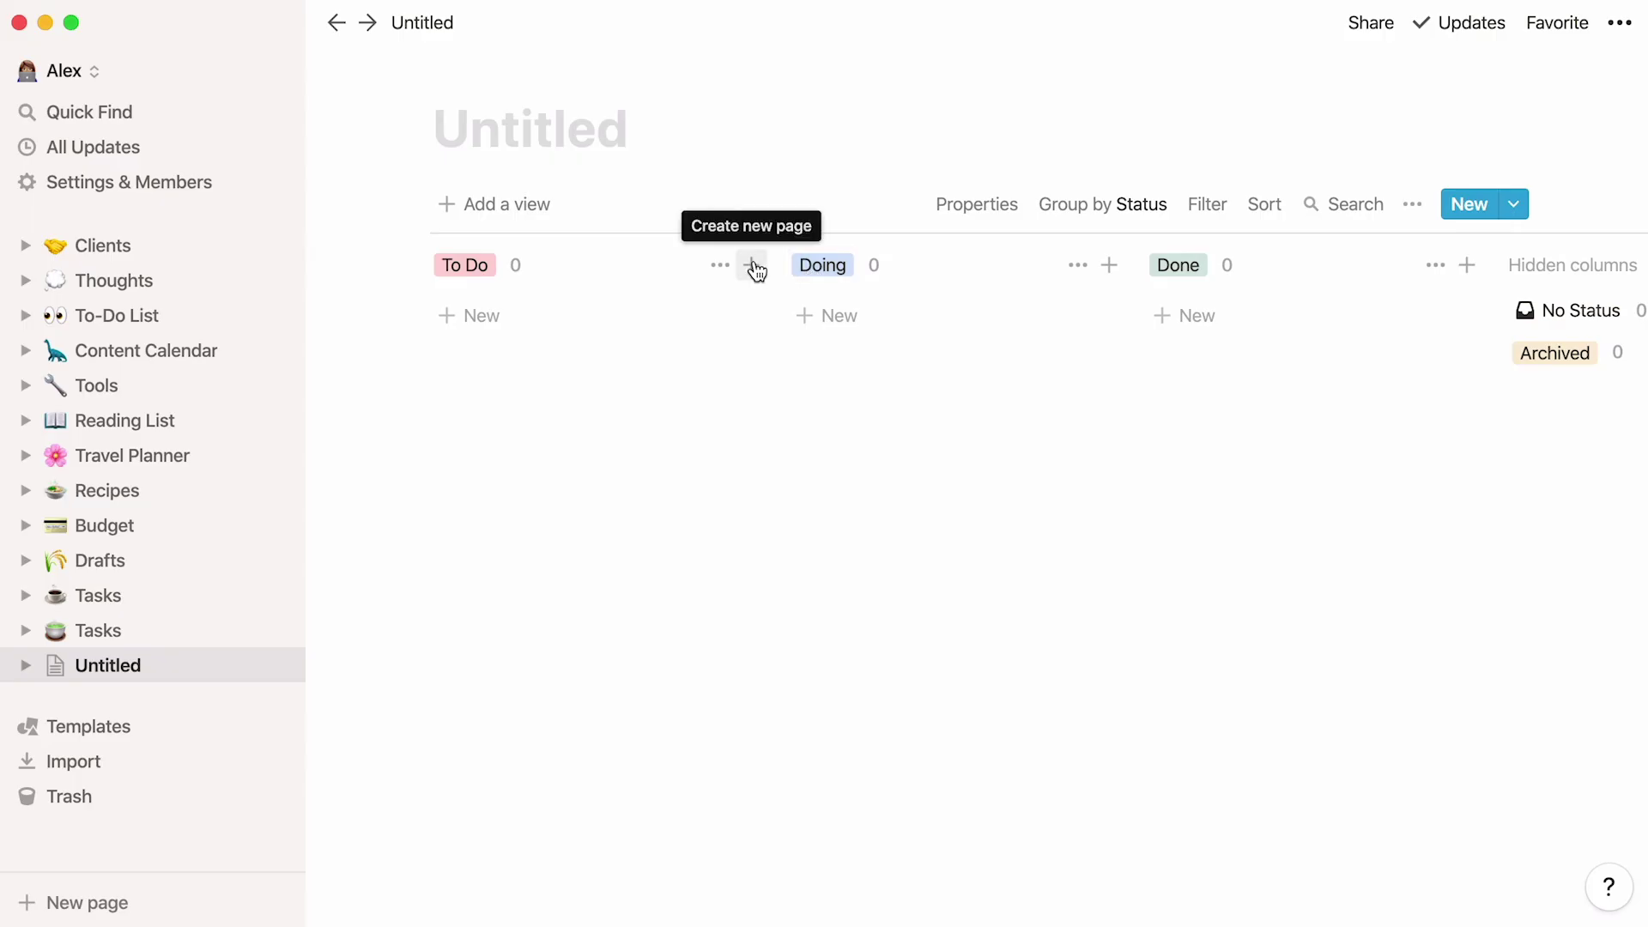
# Step: Add a 'Sell couch' card to the To Do column
pyautogui.click(532, 319)
pyautogui.write('Sell couch')
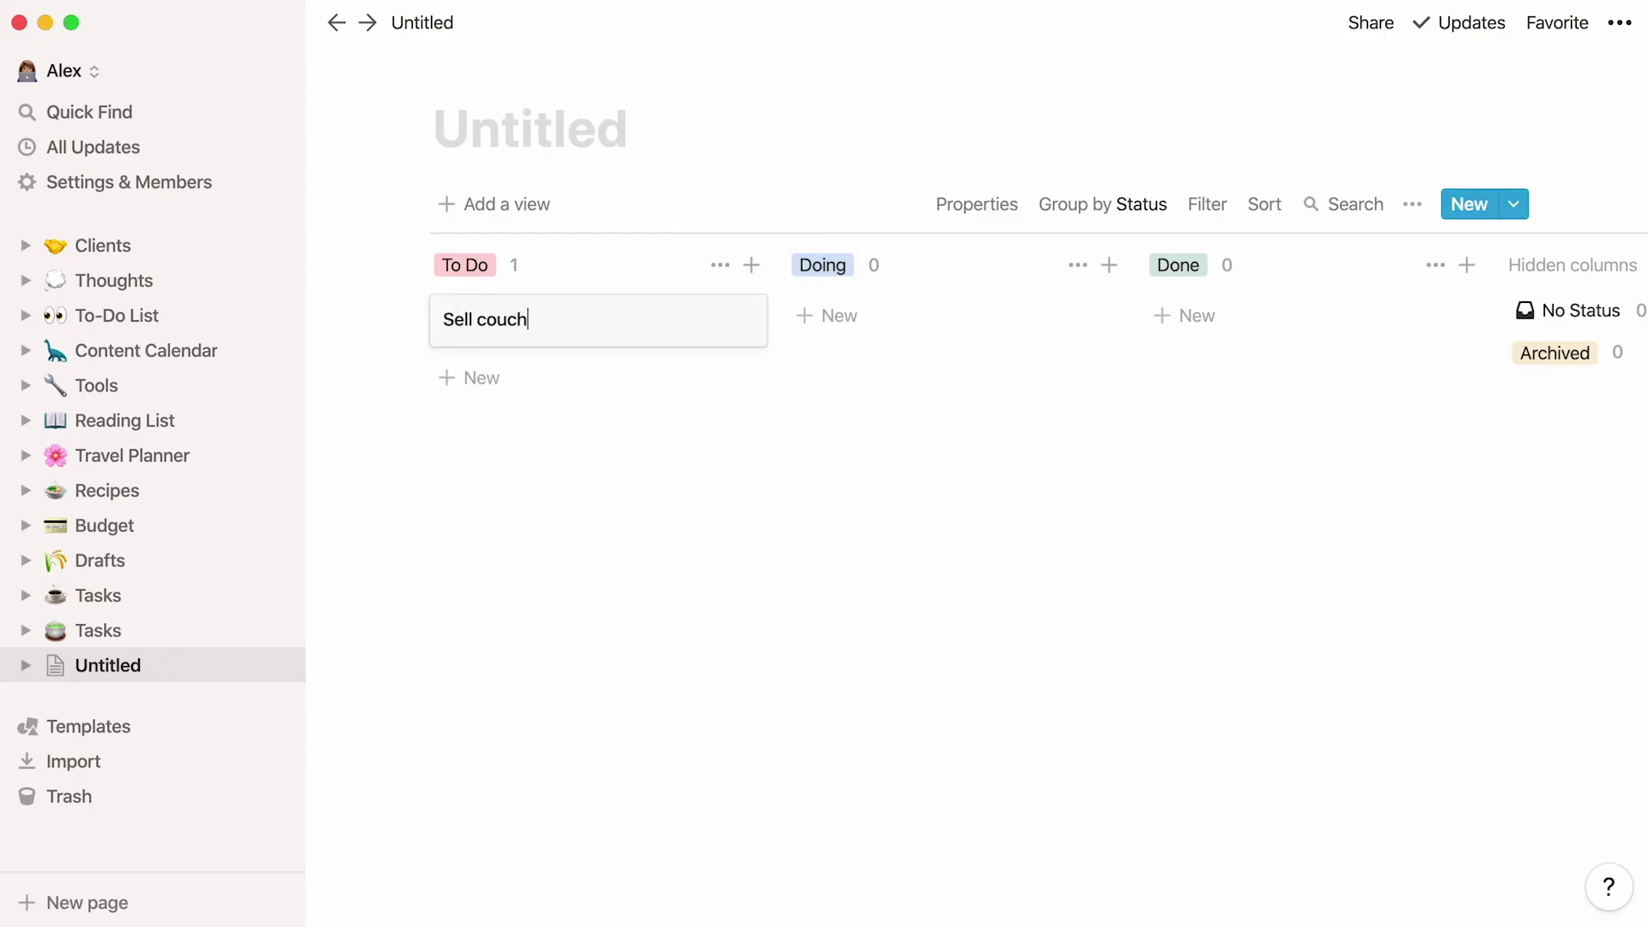
pyautogui.press('Return')
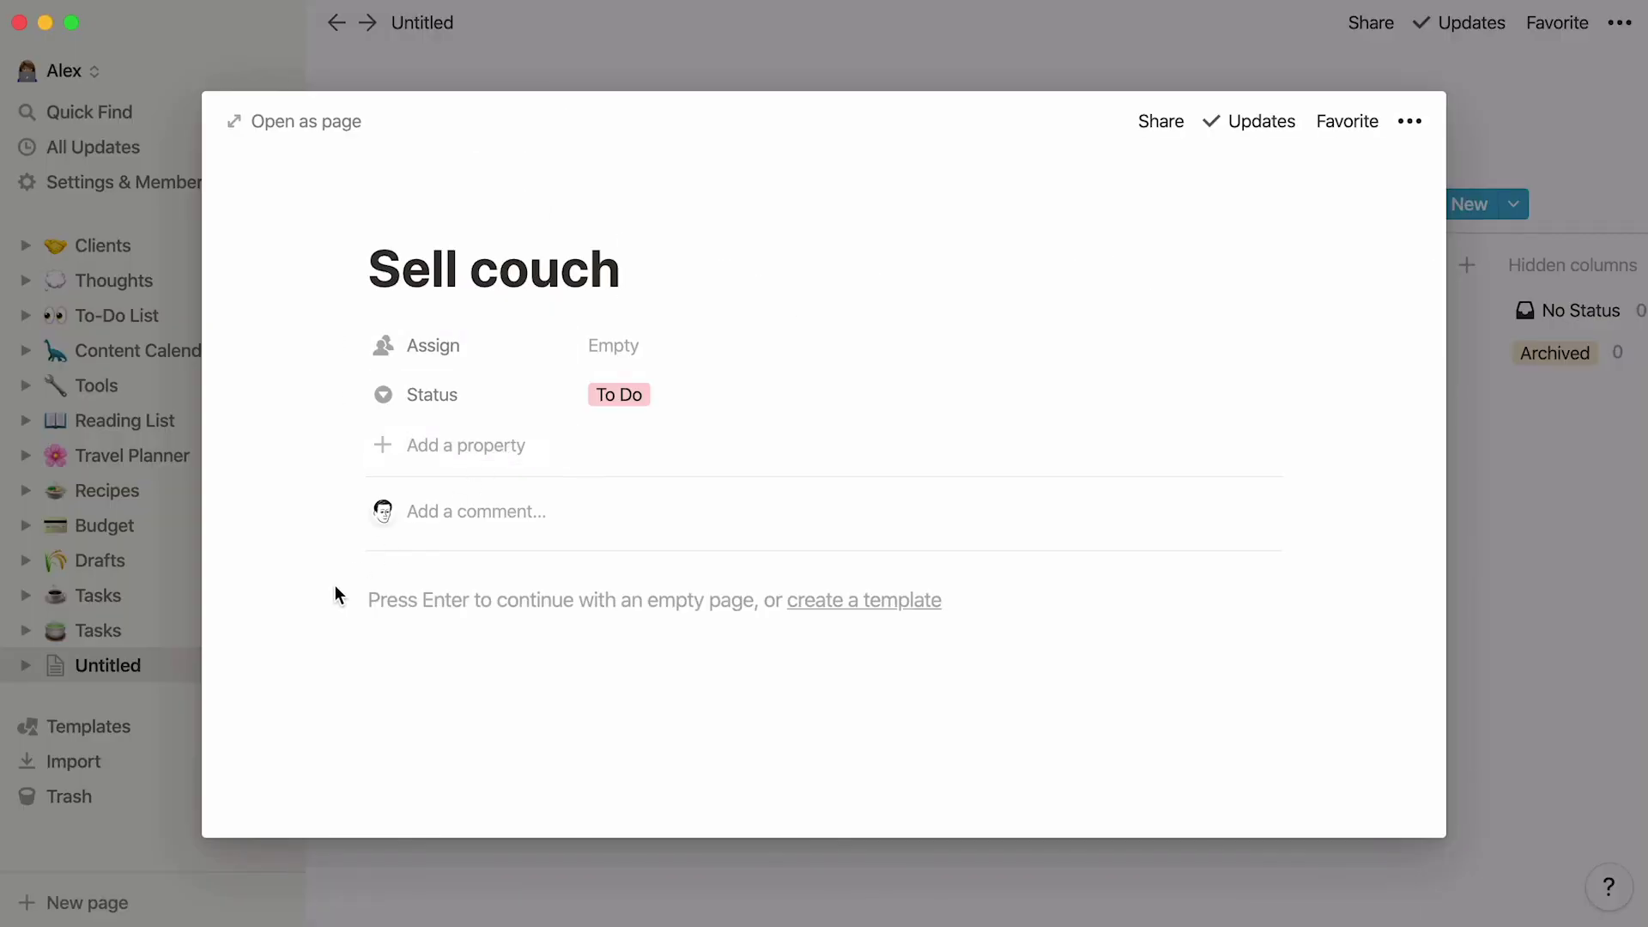
pyautogui.click(800, 36)
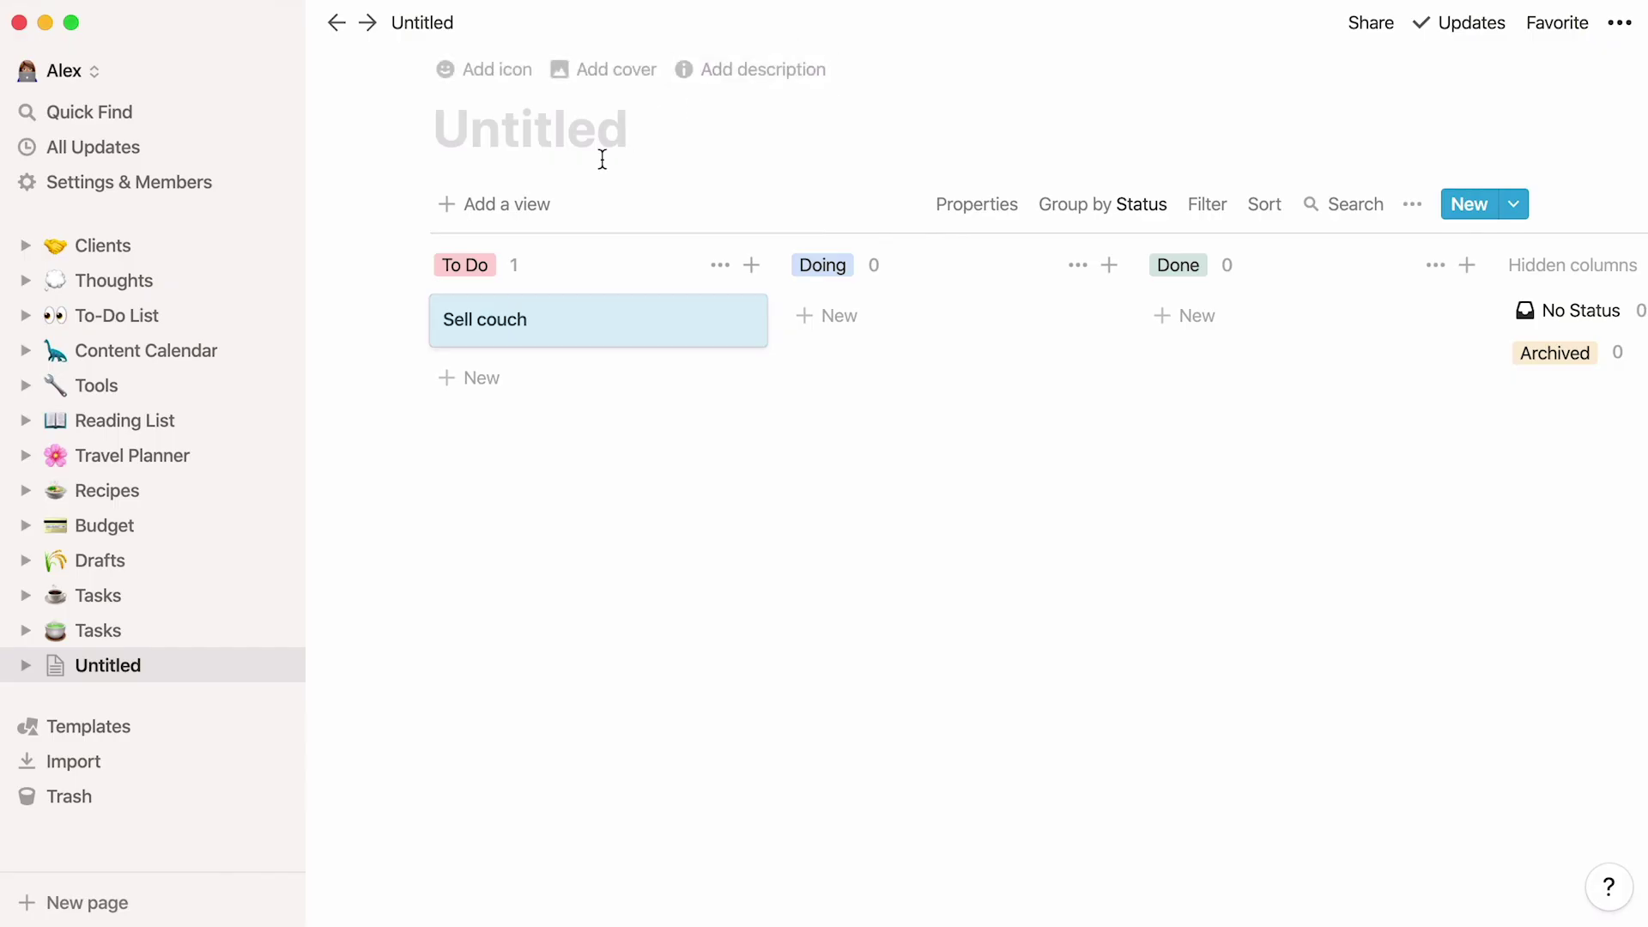
# Step: Go to the coffee-cup Tasks page with Today, Soon and Later lists without adding a view
pyautogui.click(539, 204)
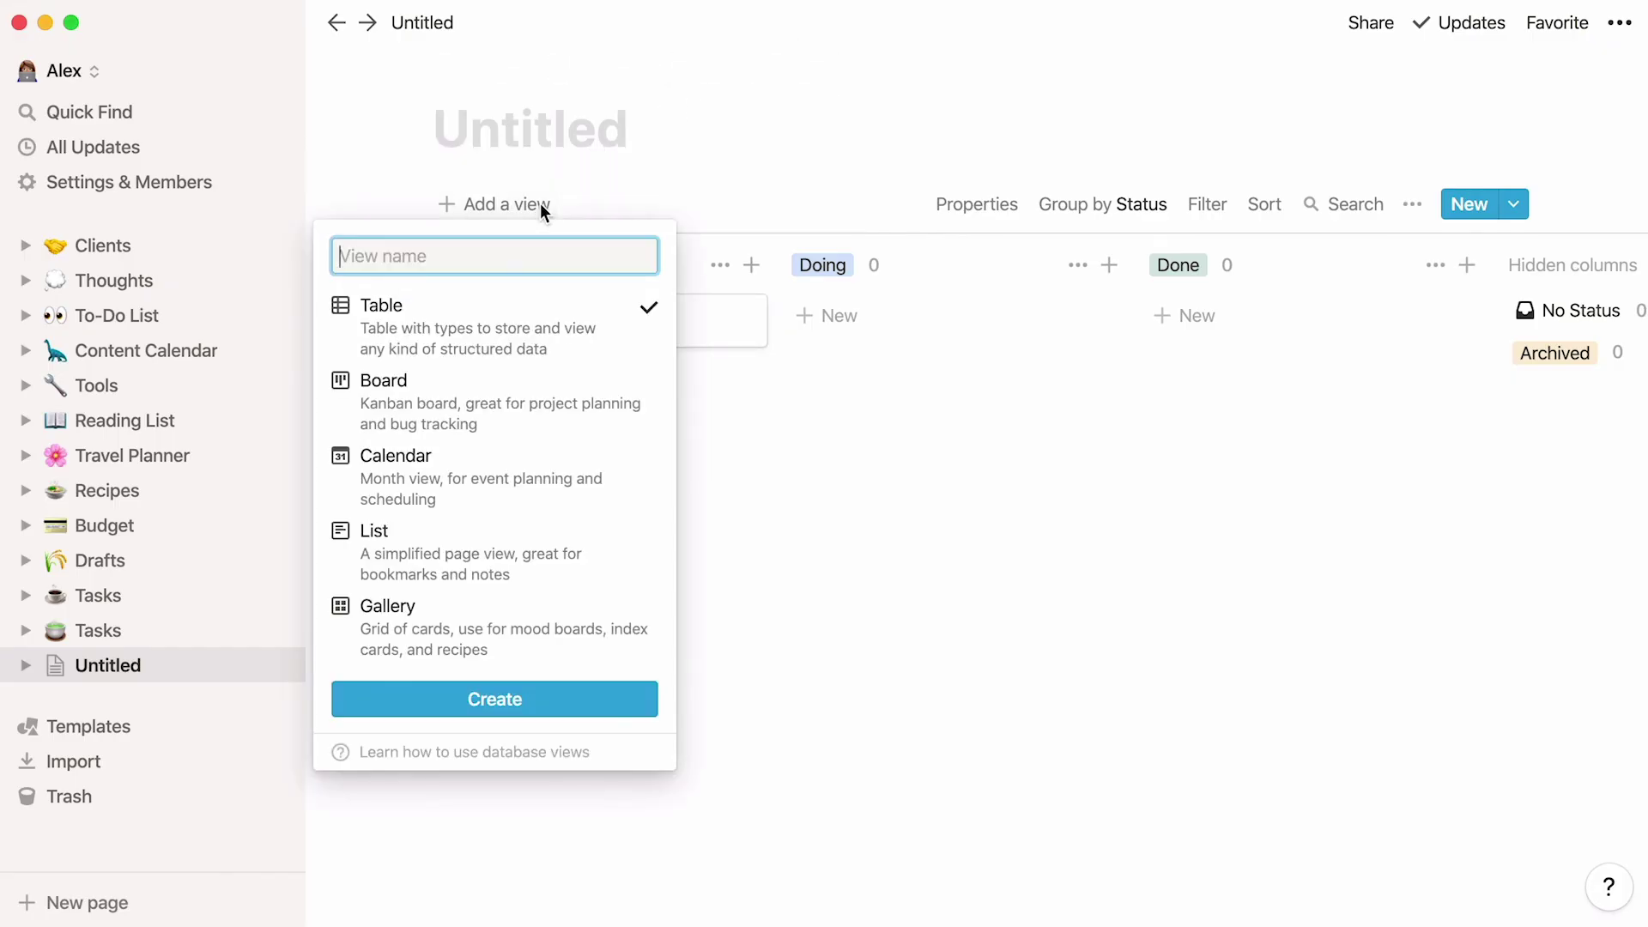
pyautogui.click(542, 211)
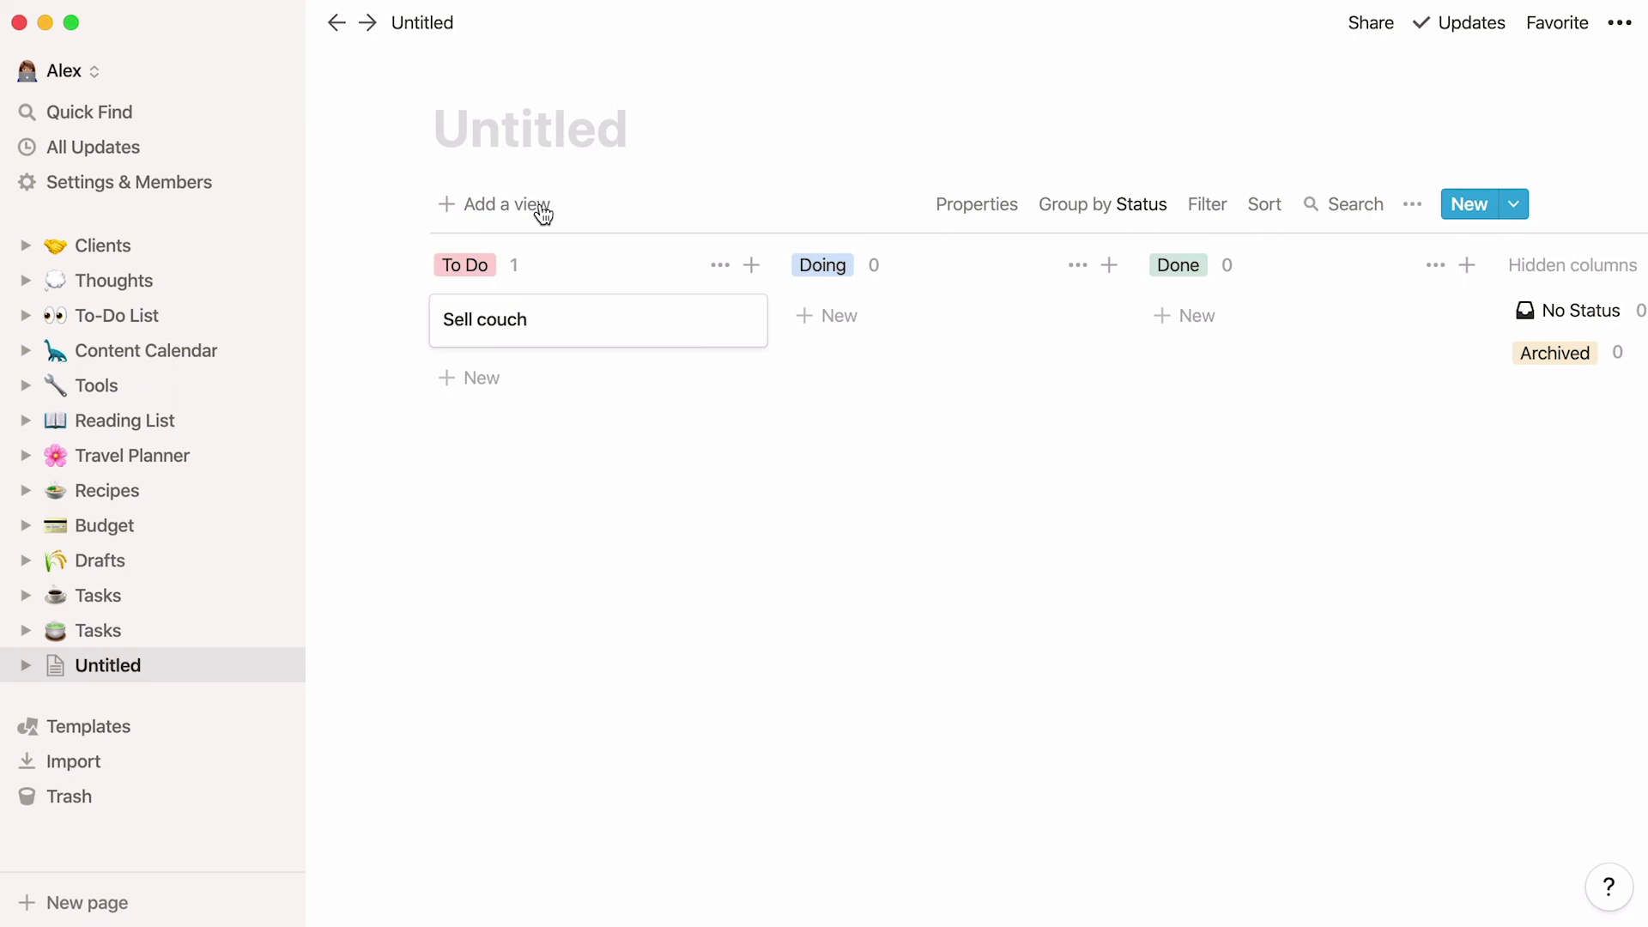
pyautogui.click(223, 599)
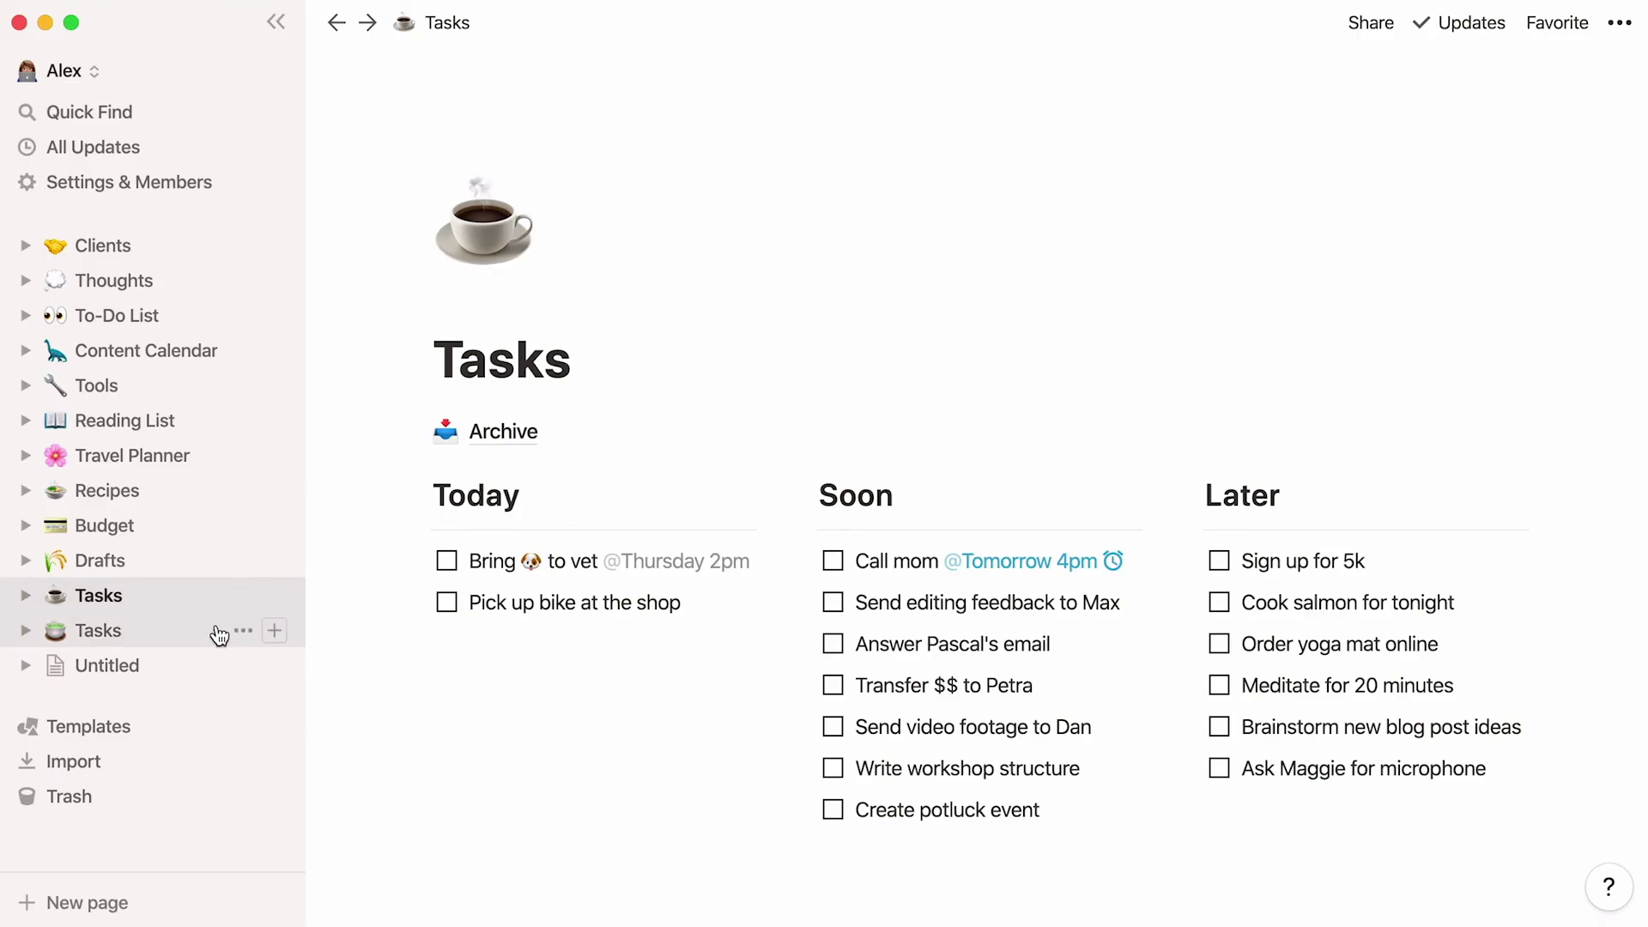
# Step: Reopen the tea-bowl Tasks board showing To Do (5), Doing (2) and Done (3) columns
pyautogui.click(220, 631)
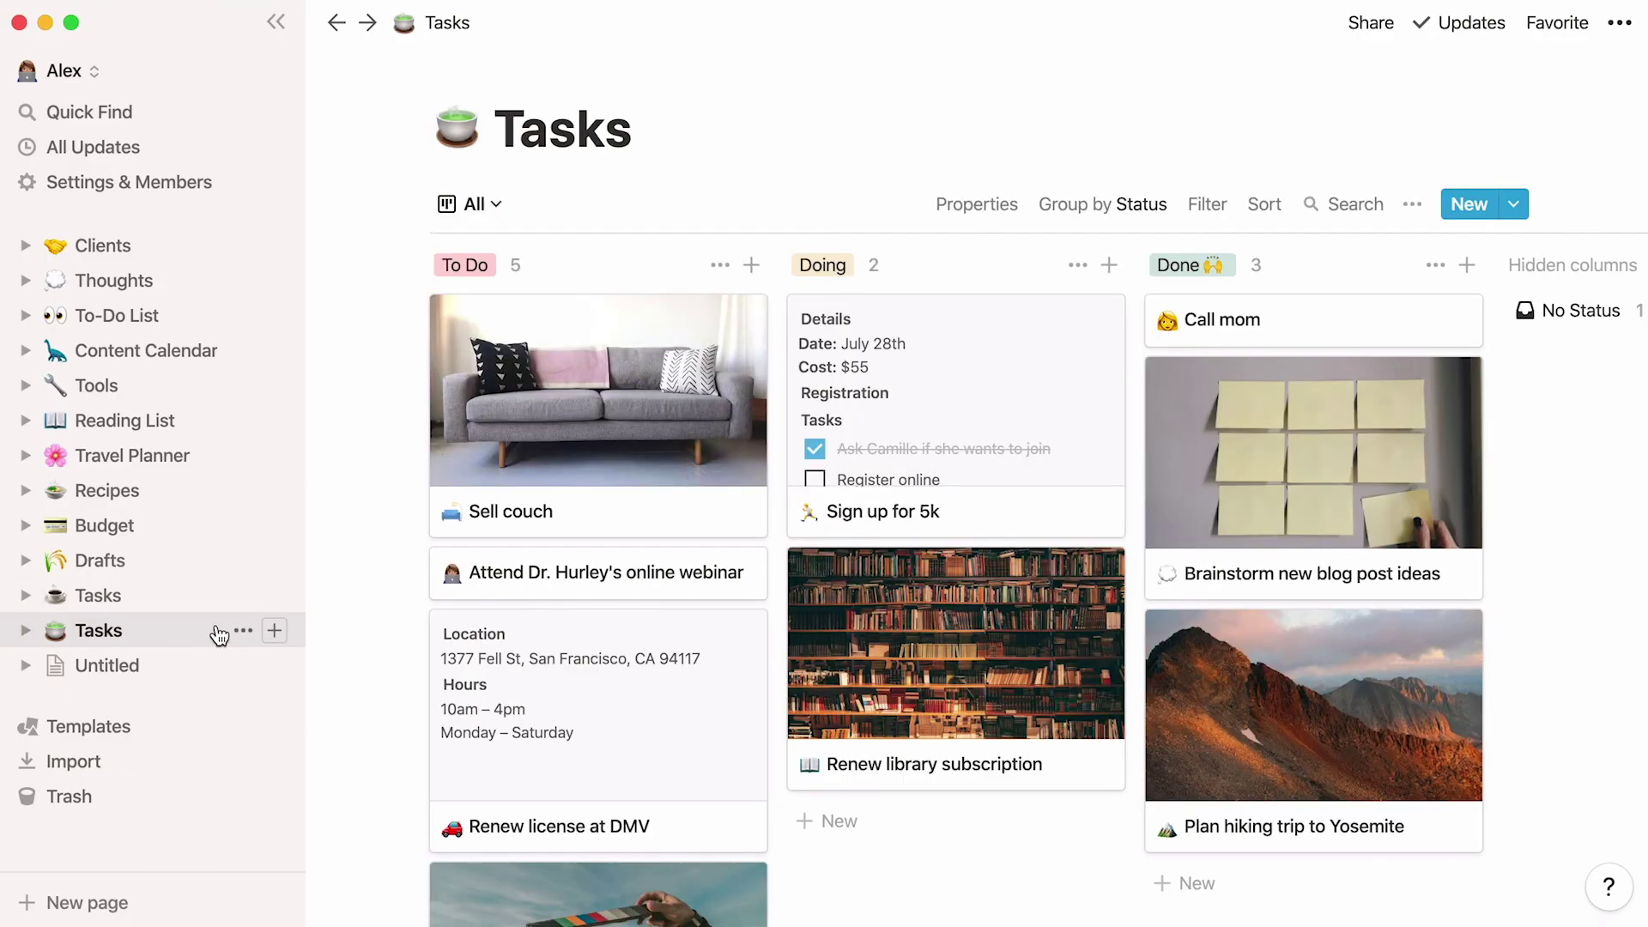